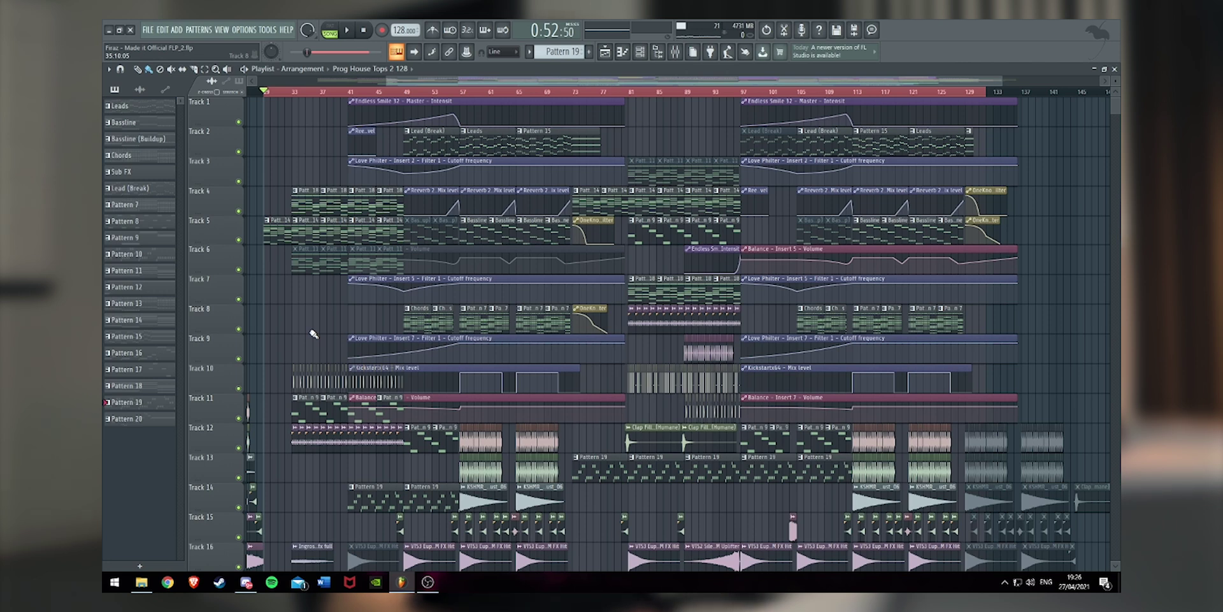
# Play the arrangement from the bar 29 position marker through the first drop and stop playback
pyautogui.press('space')
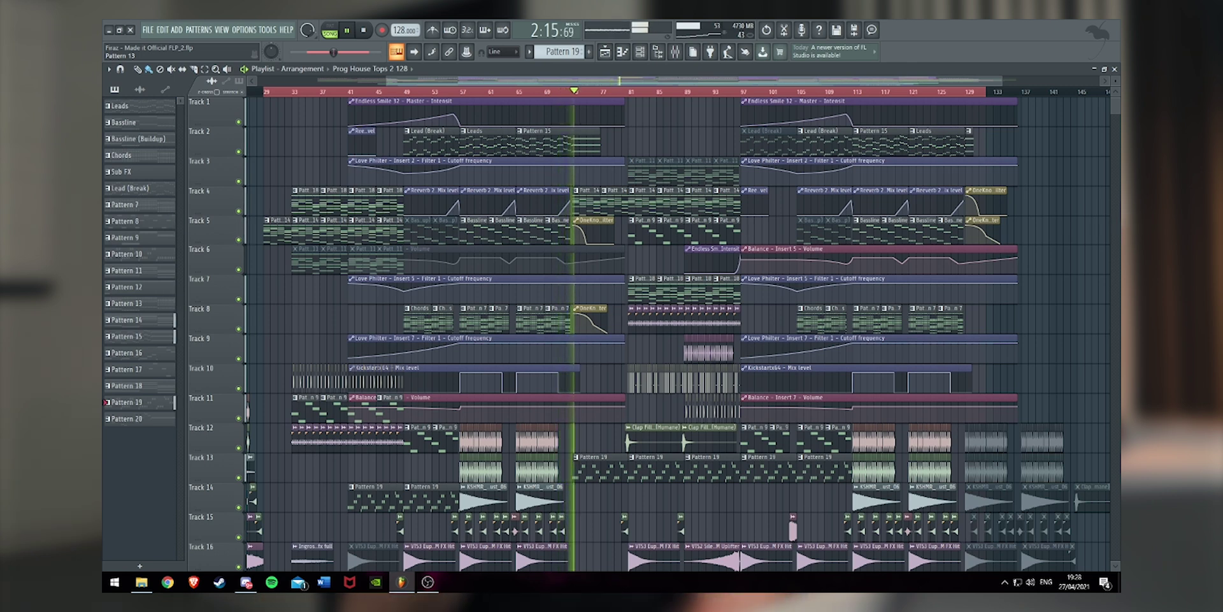
pyautogui.click(365, 31)
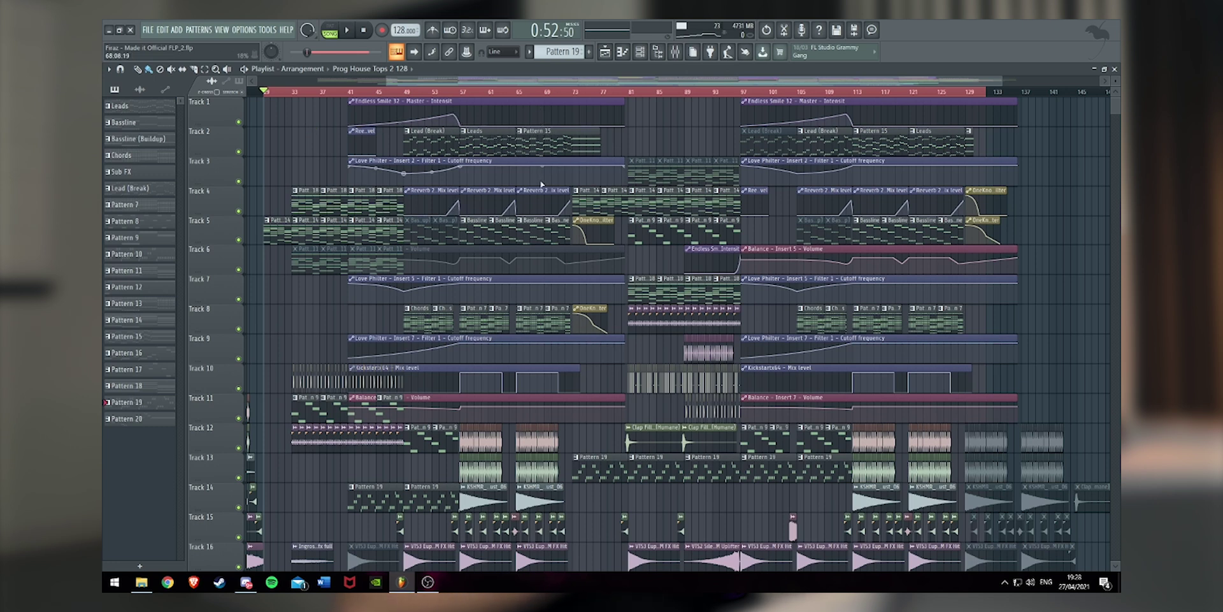
# Select Pattern 15 in the playlist and open its LD 1 lead notes in the piano roll
pyautogui.click(532, 146)
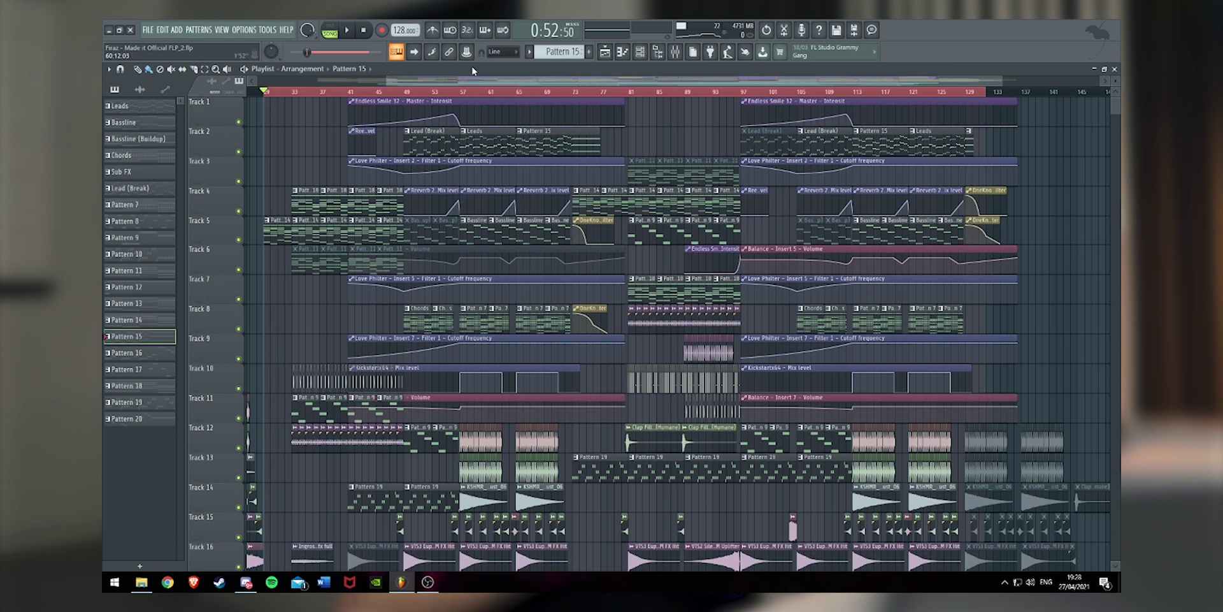
pyautogui.press('F6')
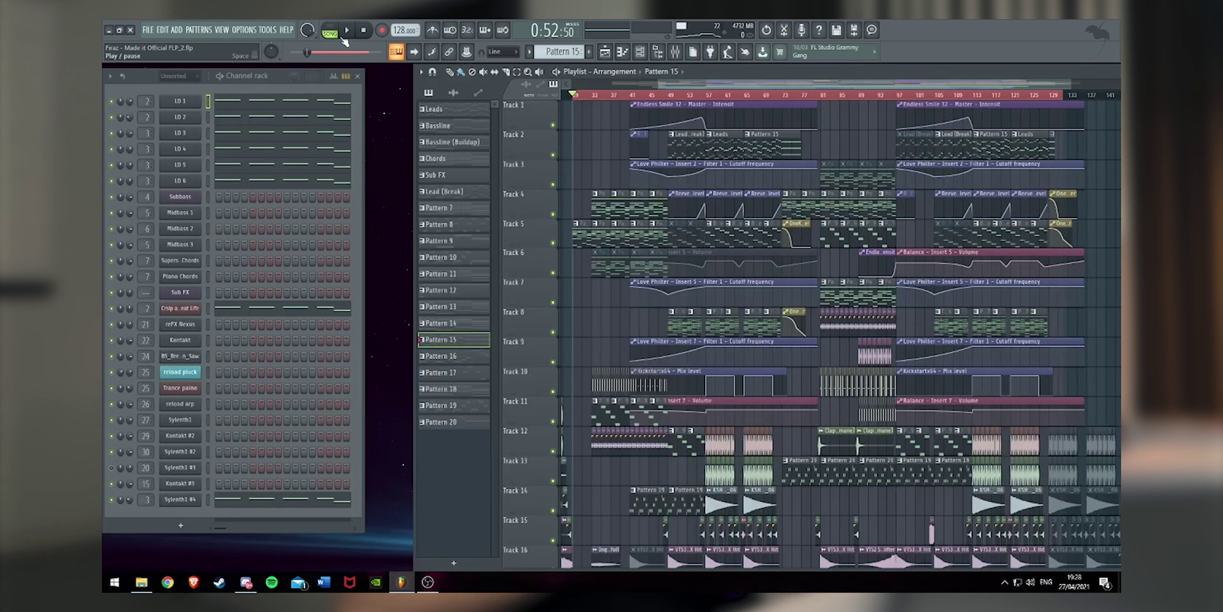
pyautogui.click(288, 100)
# Audition the Pattern 15 lead melody in pattern mode, then return to the maximized playlist
pyautogui.click(349, 30)
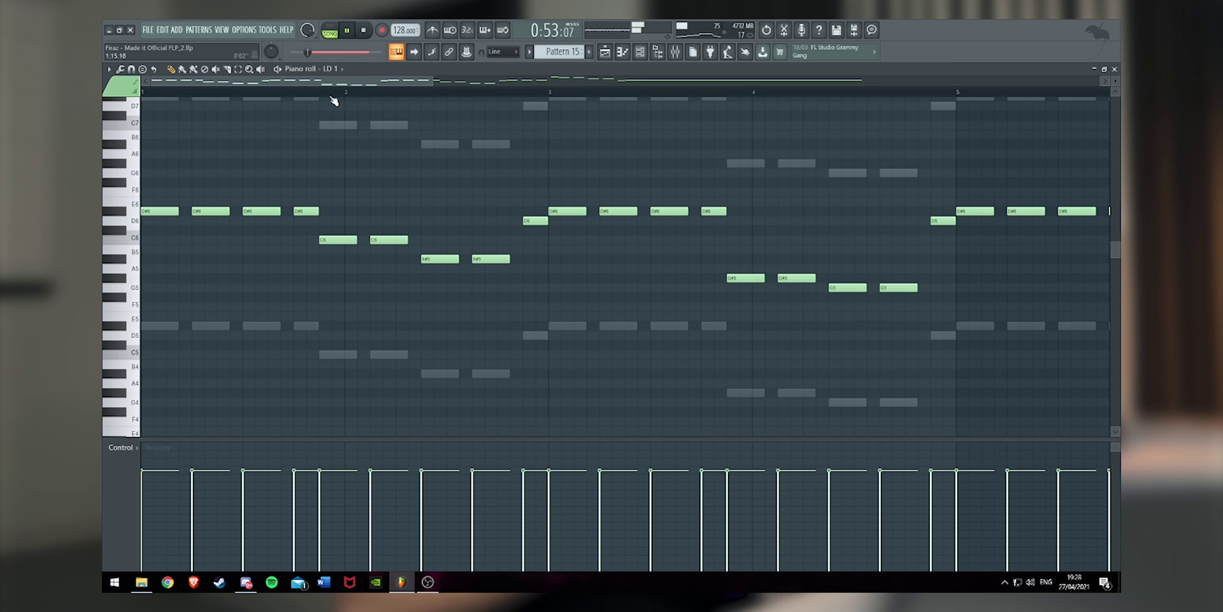
pyautogui.scroll(-1, 332, 97)
pyautogui.click(331, 32)
pyautogui.scroll(-2, 330, 95)
pyautogui.scroll(2, 915, 240)
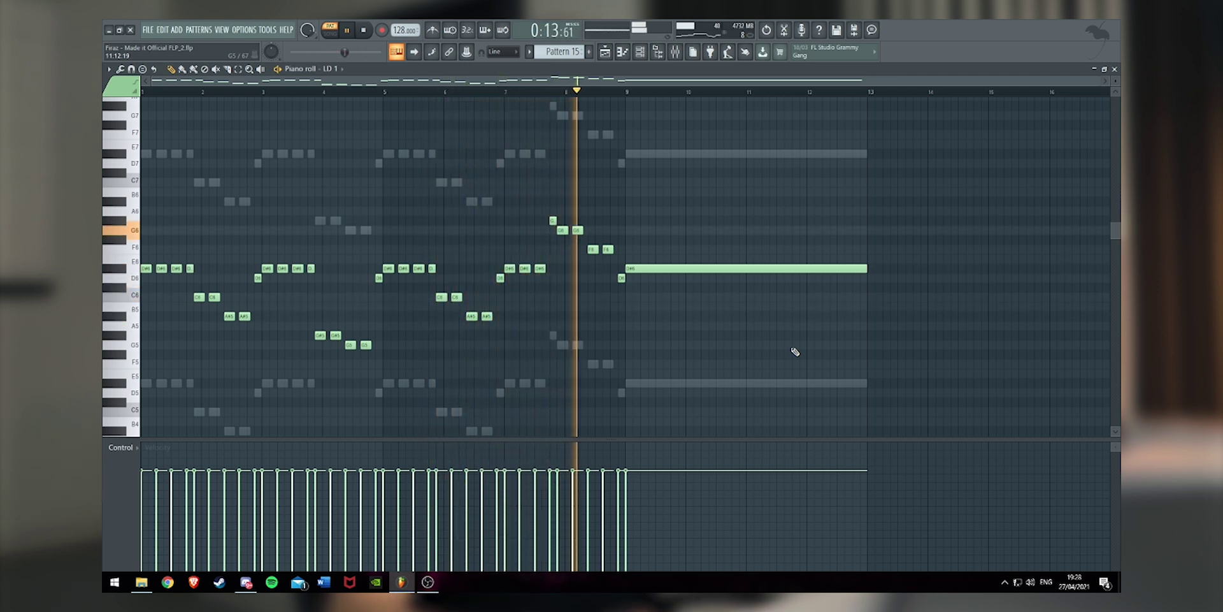
pyautogui.click(363, 30)
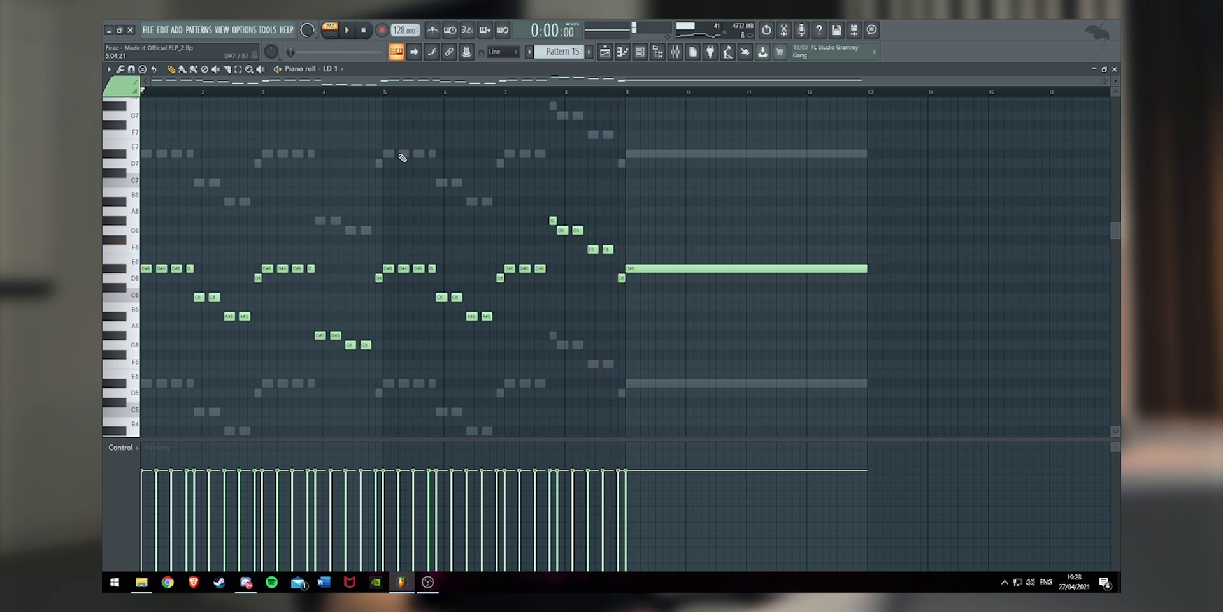
pyautogui.click(1115, 69)
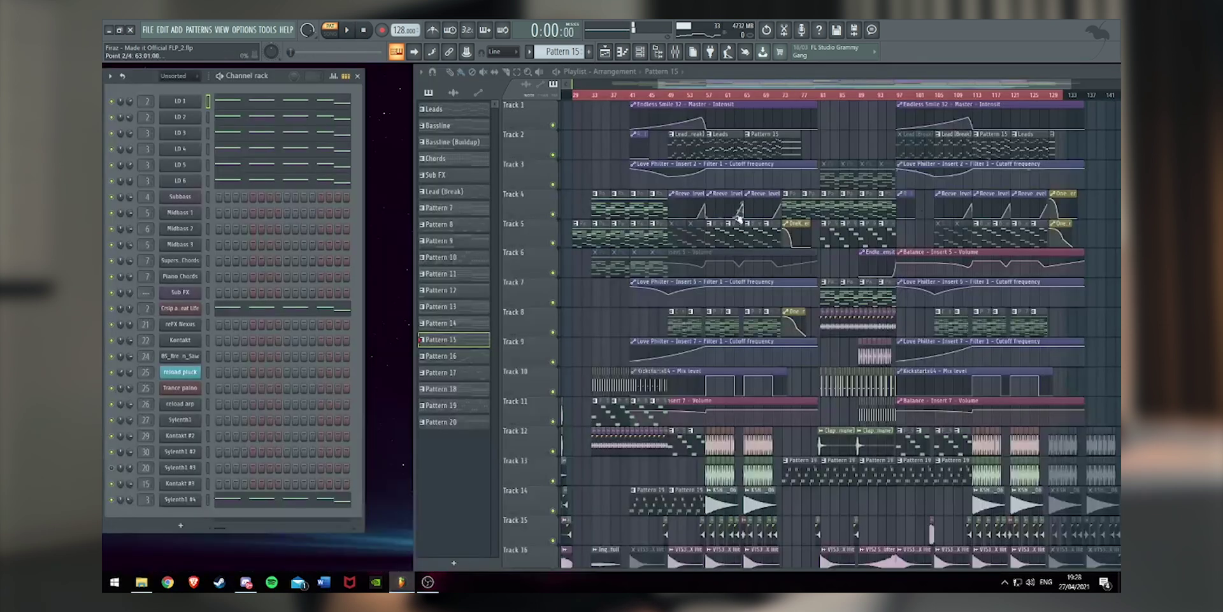
pyautogui.doubleClick(848, 74)
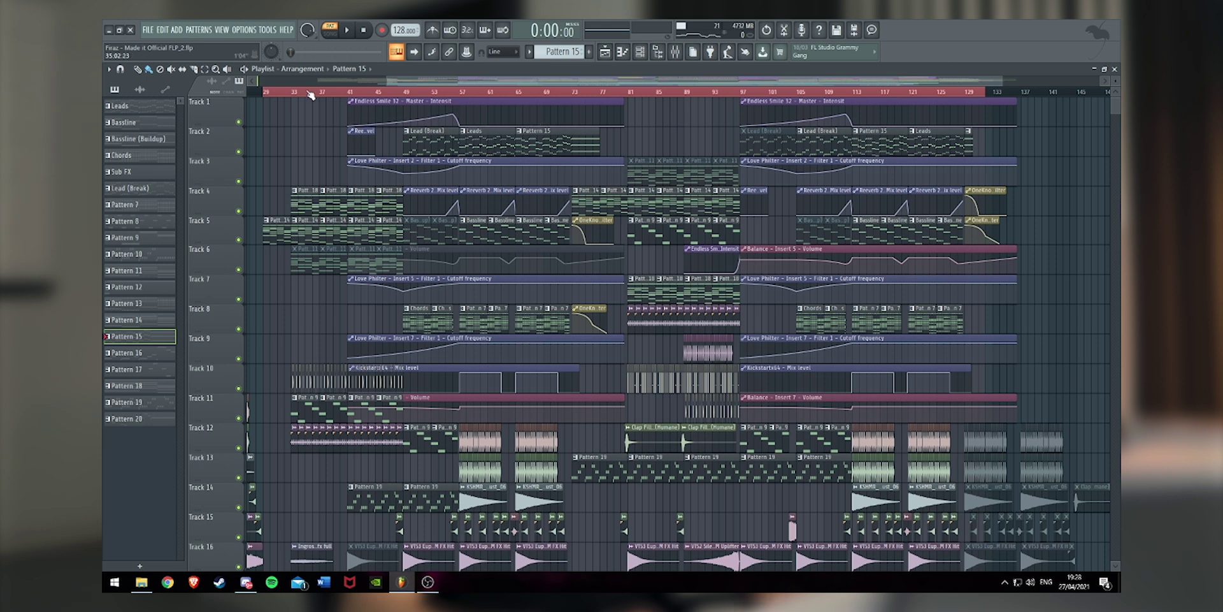
# Open the Kontakt chords of Pattern 14 in the piano roll, play them and return to the playlist
pyautogui.scroll(5, 510, 169)
pyautogui.click(414, 233)
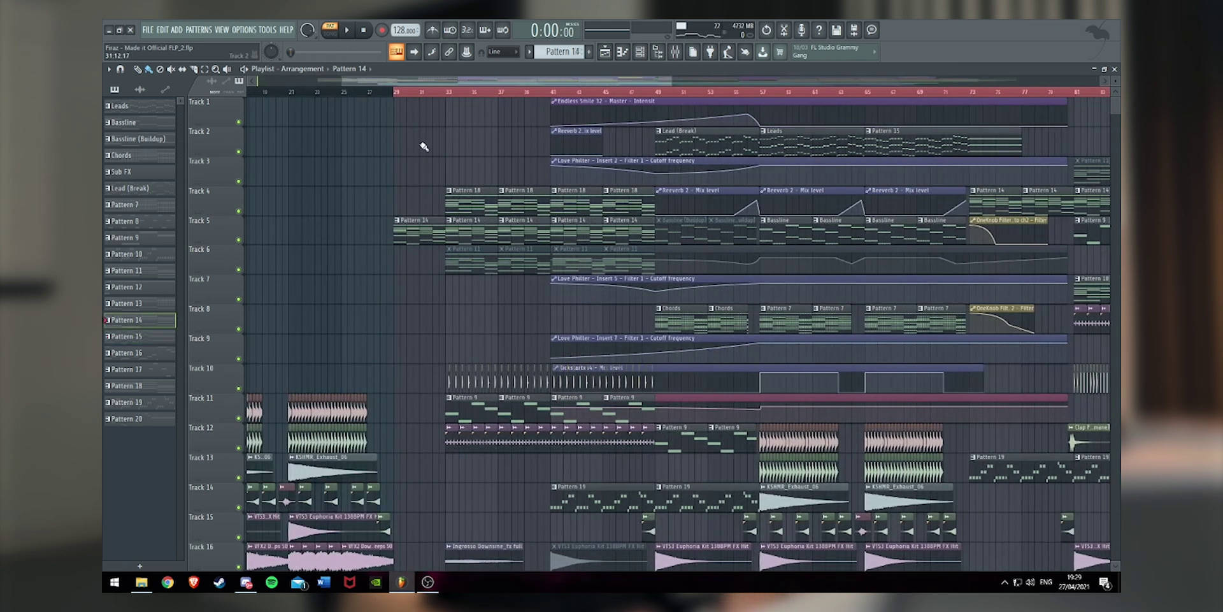
pyautogui.doubleClick(402, 233)
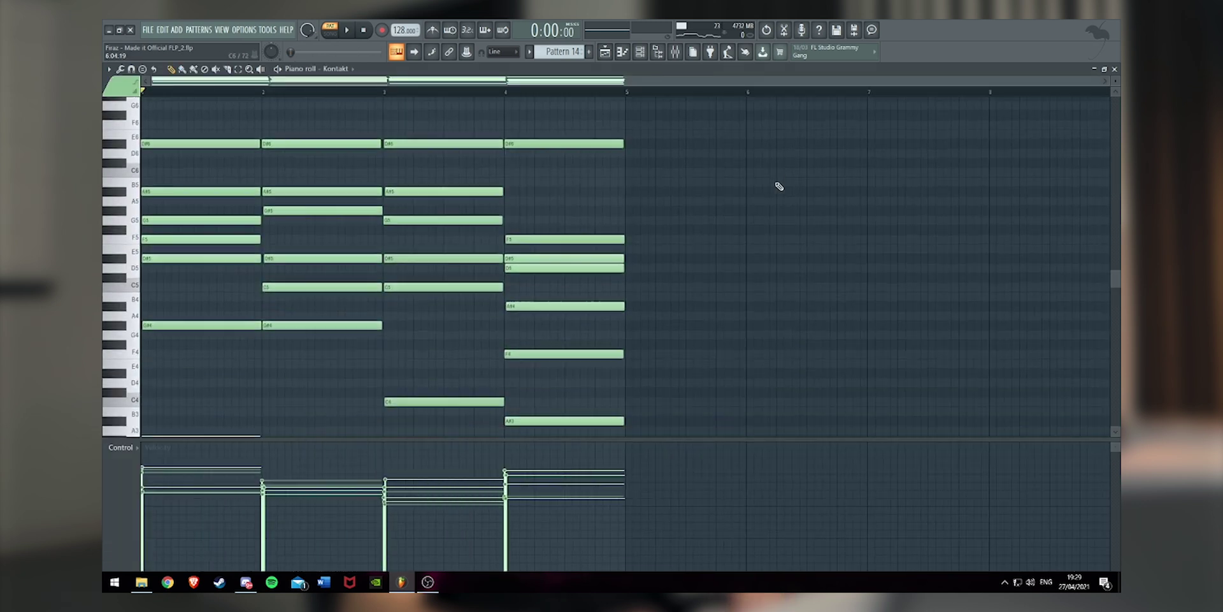
pyautogui.press('space')
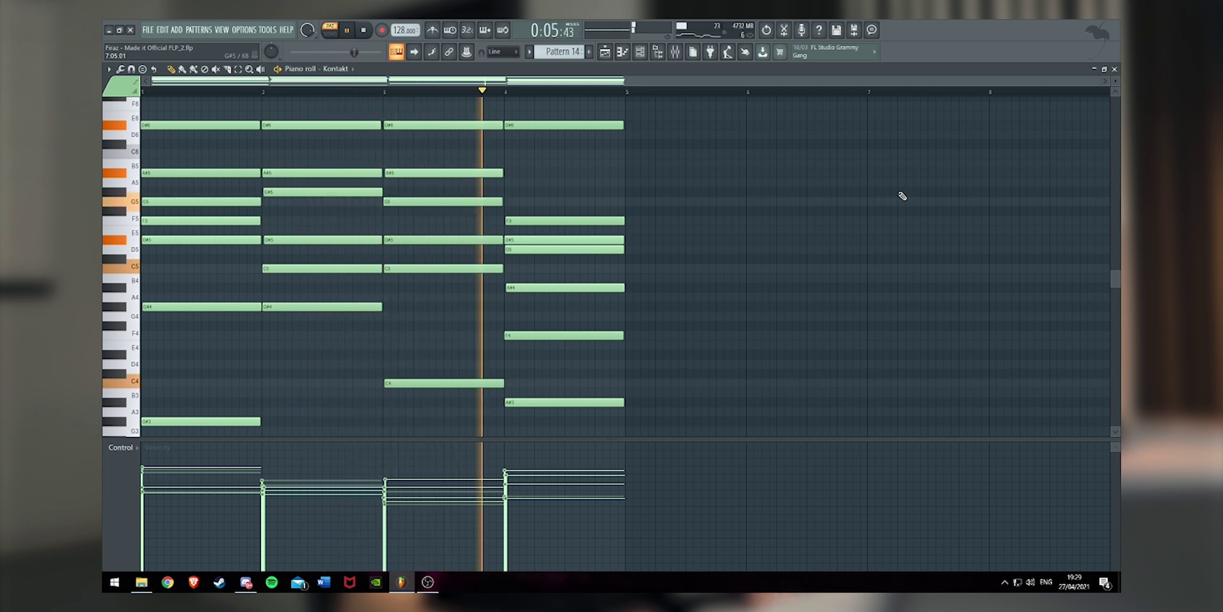
pyautogui.click(362, 30)
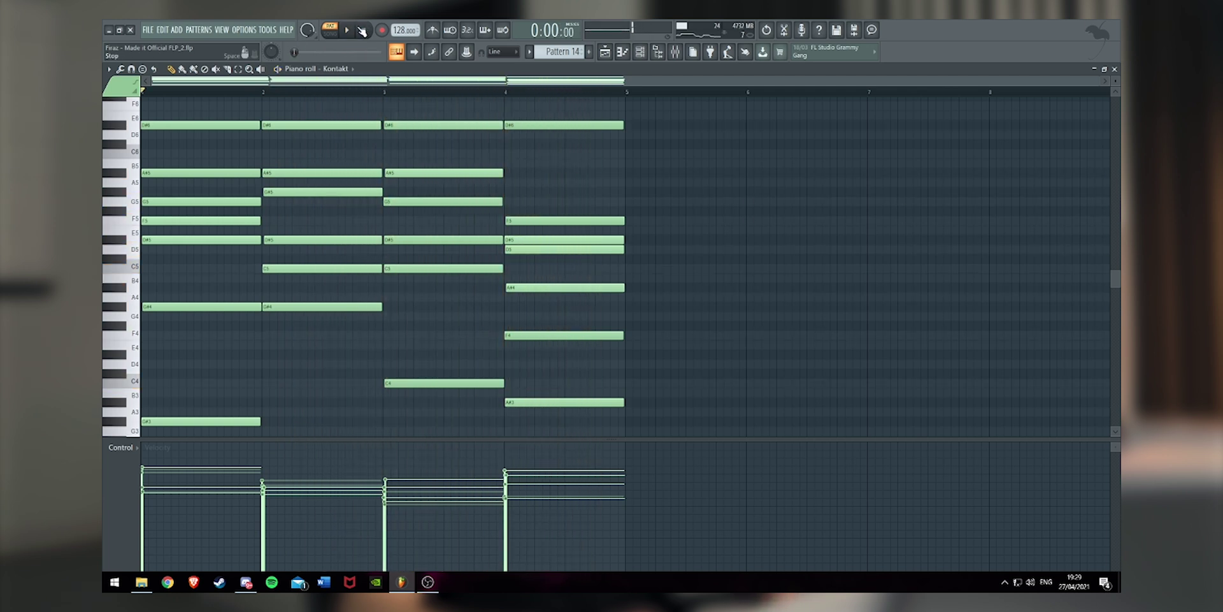
pyautogui.click(1113, 70)
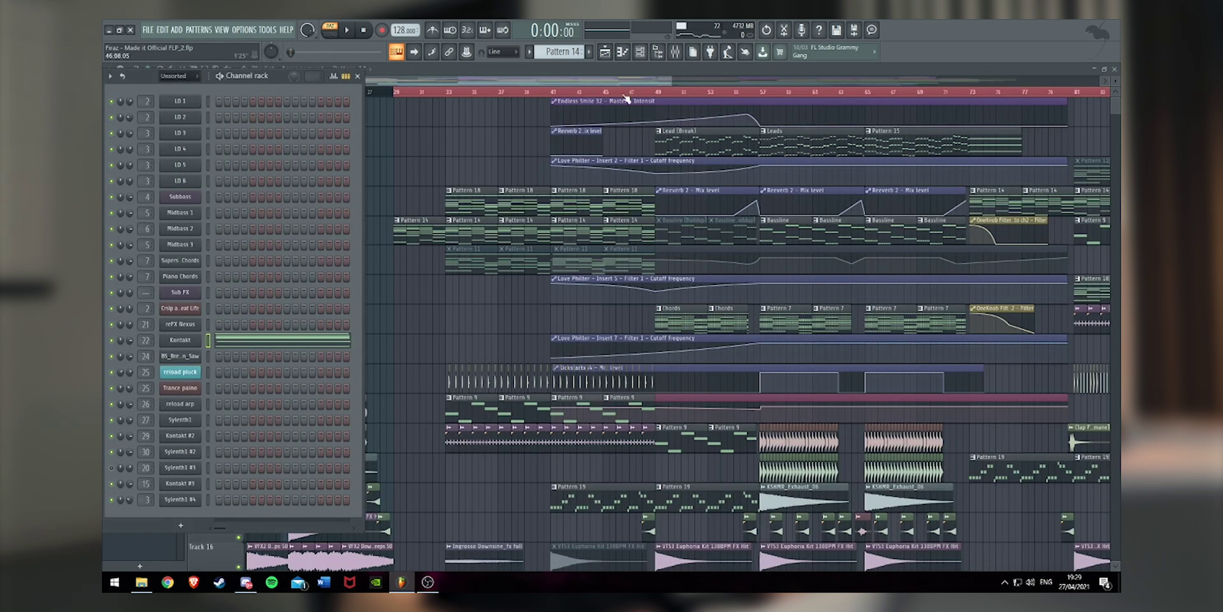
pyautogui.press('F6')
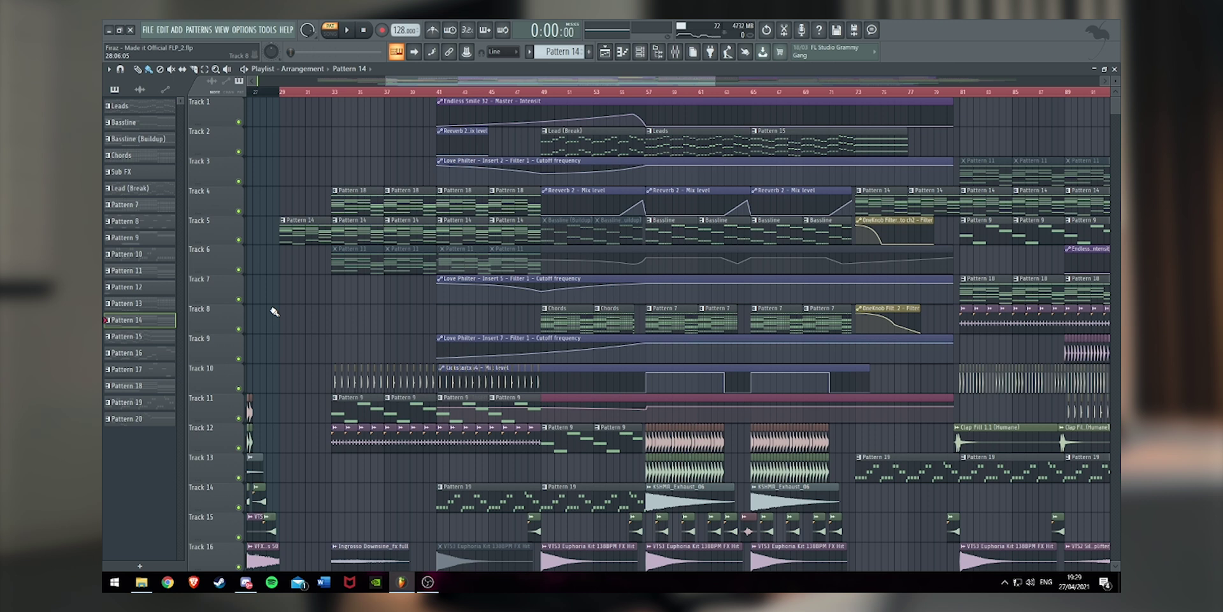
# Select Pattern 19 in the playlist and open its Kontakt #3 notes in the piano roll
pyautogui.scroll(-5, 428, 163)
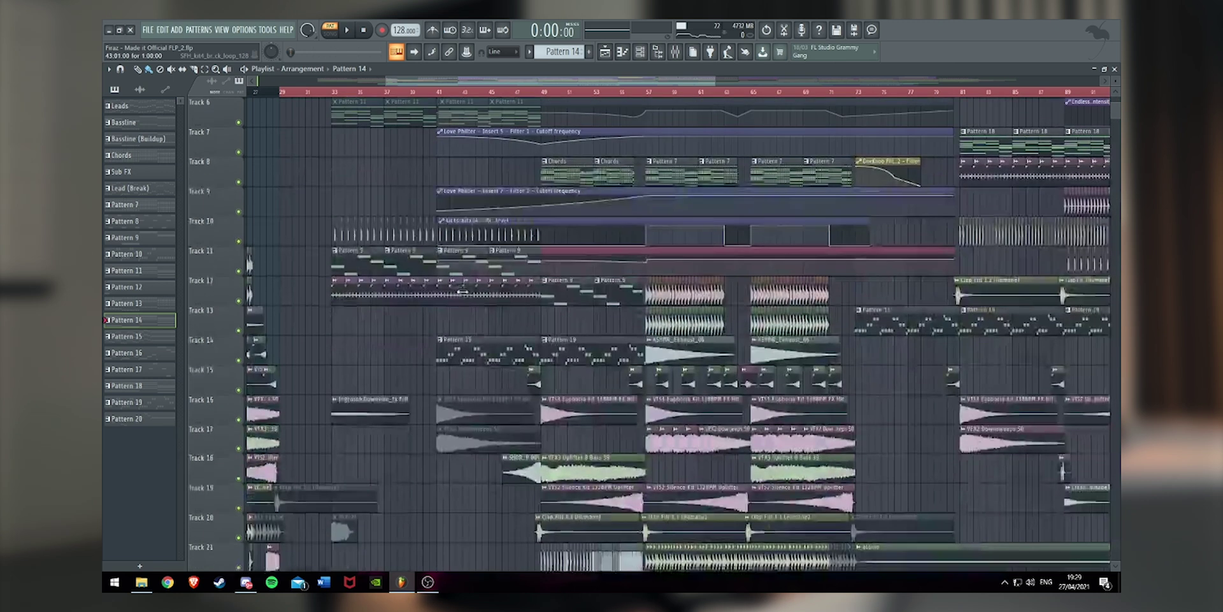
pyautogui.scroll(4, 465, 317)
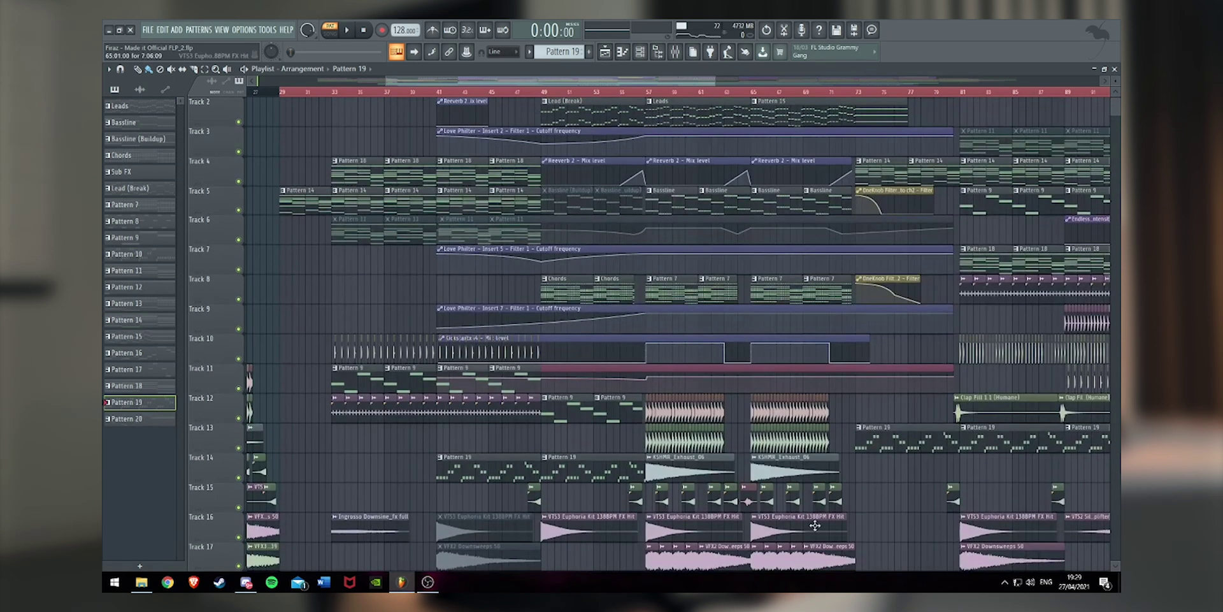
pyautogui.press('F6')
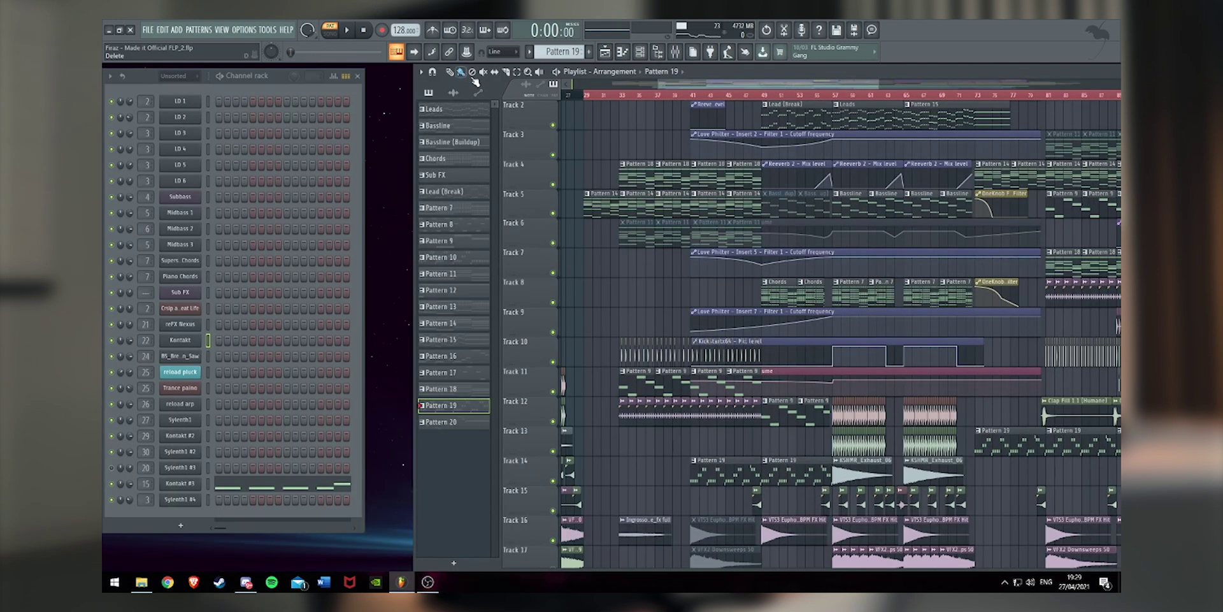
pyautogui.click(244, 485)
pyautogui.press('super')
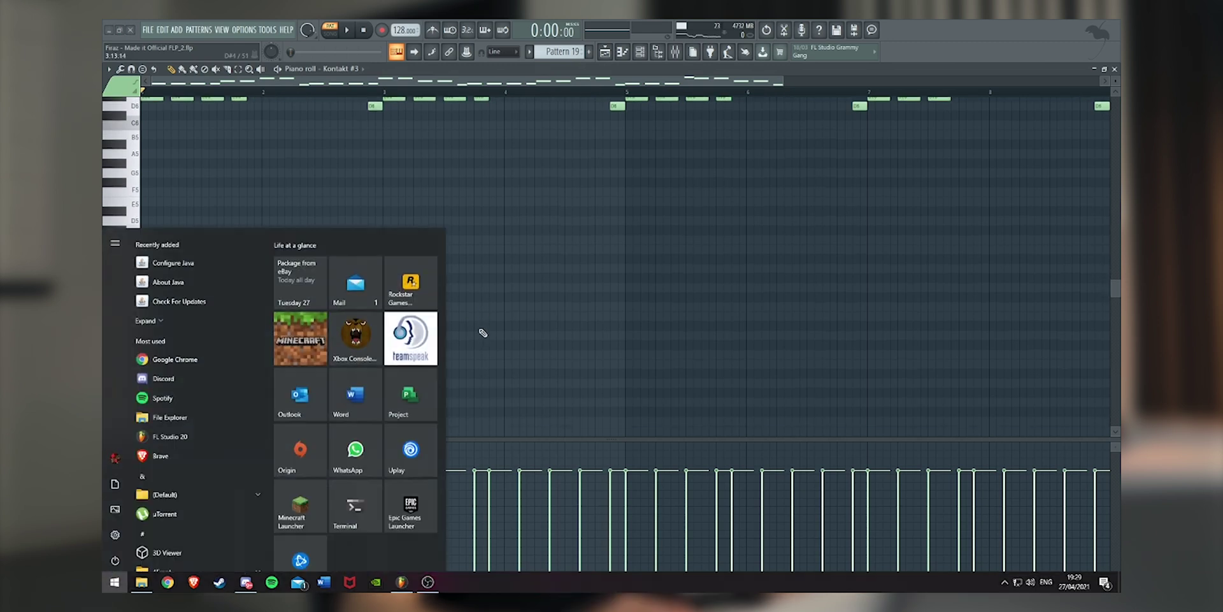
pyautogui.press('Escape')
# Fit the Pattern 19 melody in view, play it through in pattern mode and stop playback
pyautogui.keyDown('ctrl'); pyautogui.scroll(-2, 560, 342); pyautogui.keyUp('ctrl')
pyautogui.scroll(5, 950, 415)
pyautogui.scroll(-3, 933, 311)
pyautogui.press('space')
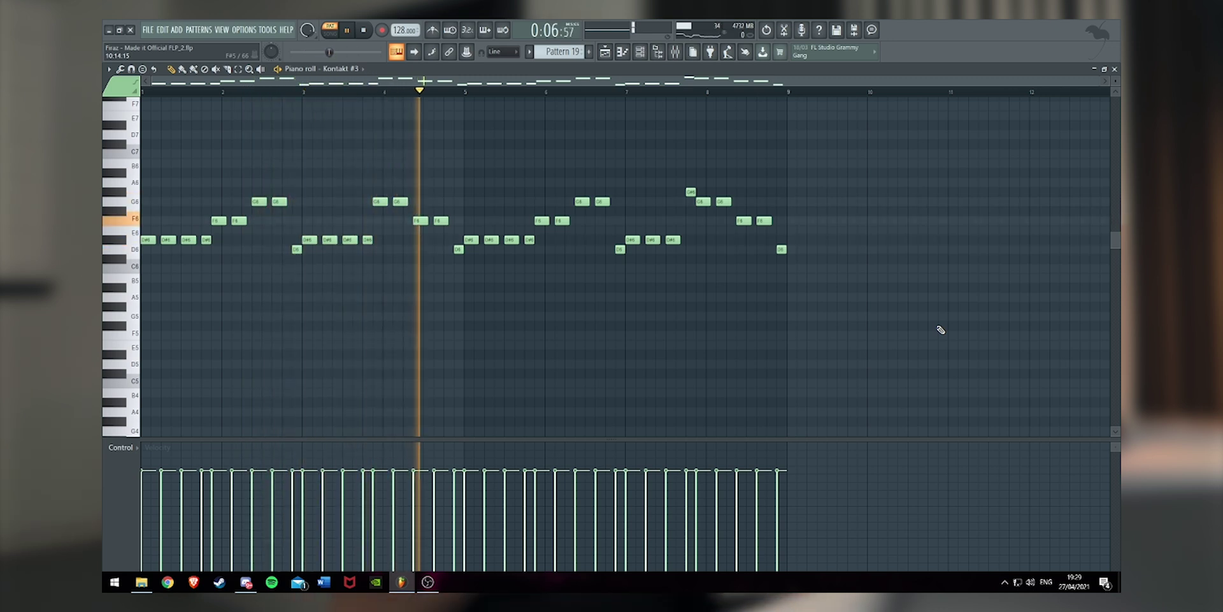
pyautogui.click(364, 30)
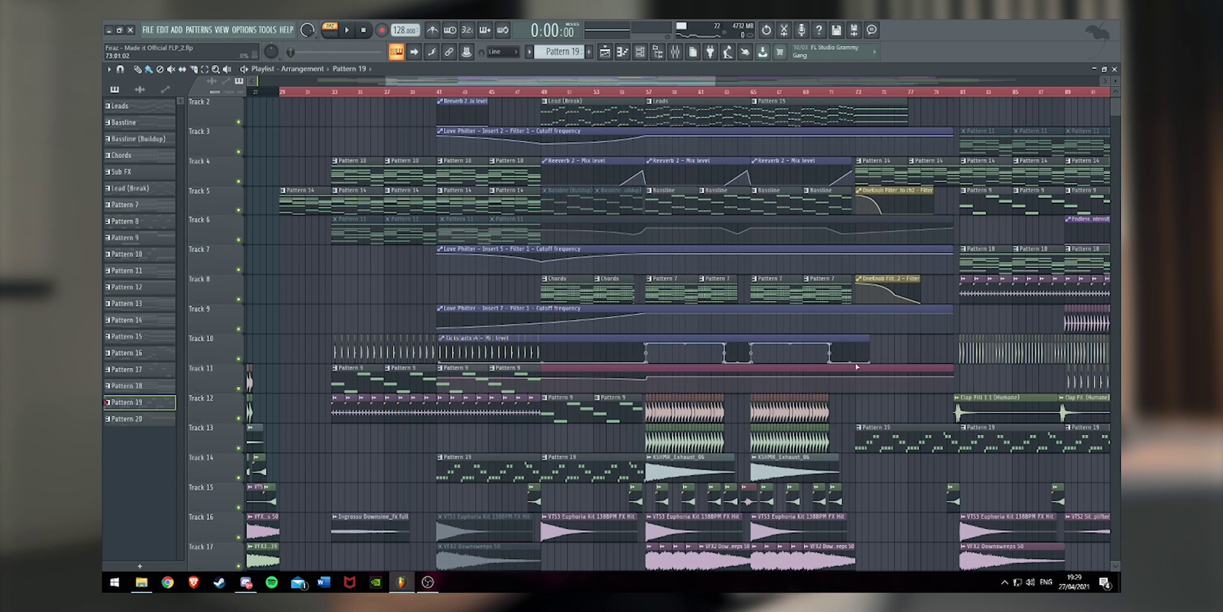
# Play the break section of the arrangement from bar 81 in song mode and stop before bar 97
pyautogui.scroll(-5, 894, 368)
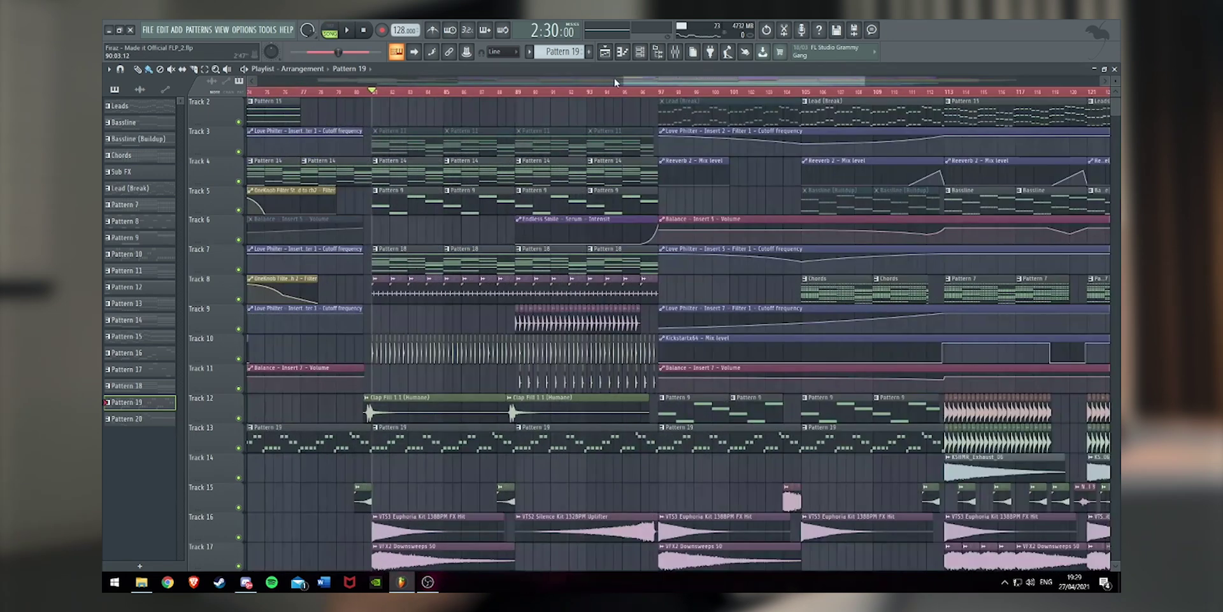
pyautogui.moveTo(738, 81)
pyautogui.mouseDown()
pyautogui.moveTo(599, 80)
pyautogui.moveTo(720, 80)
pyautogui.mouseUp()
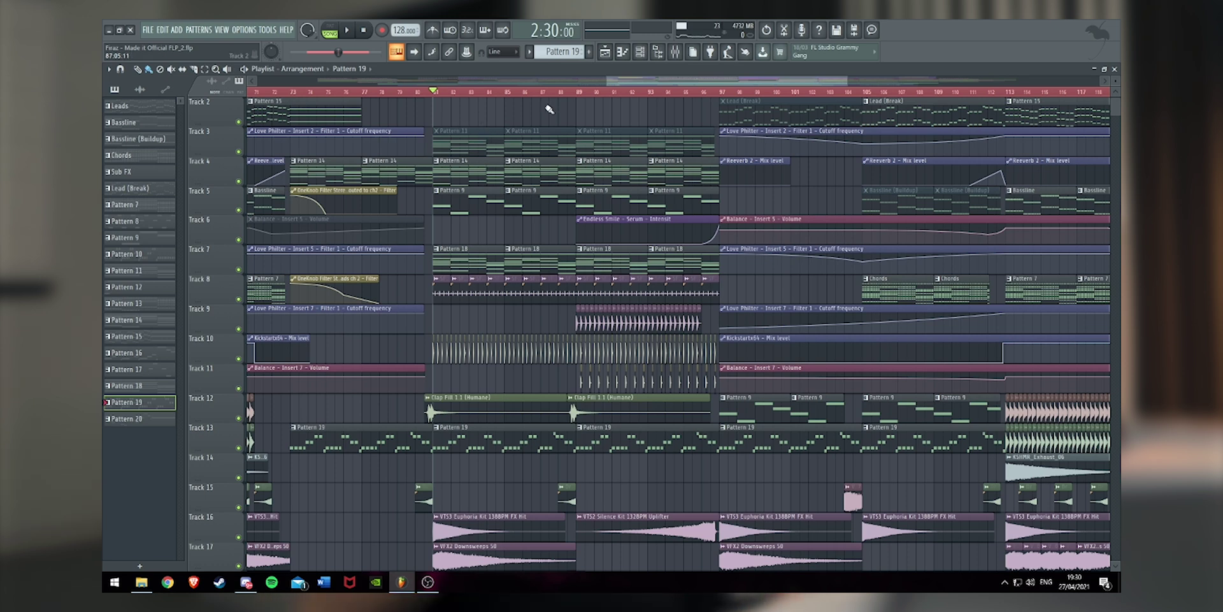
pyautogui.press('space')
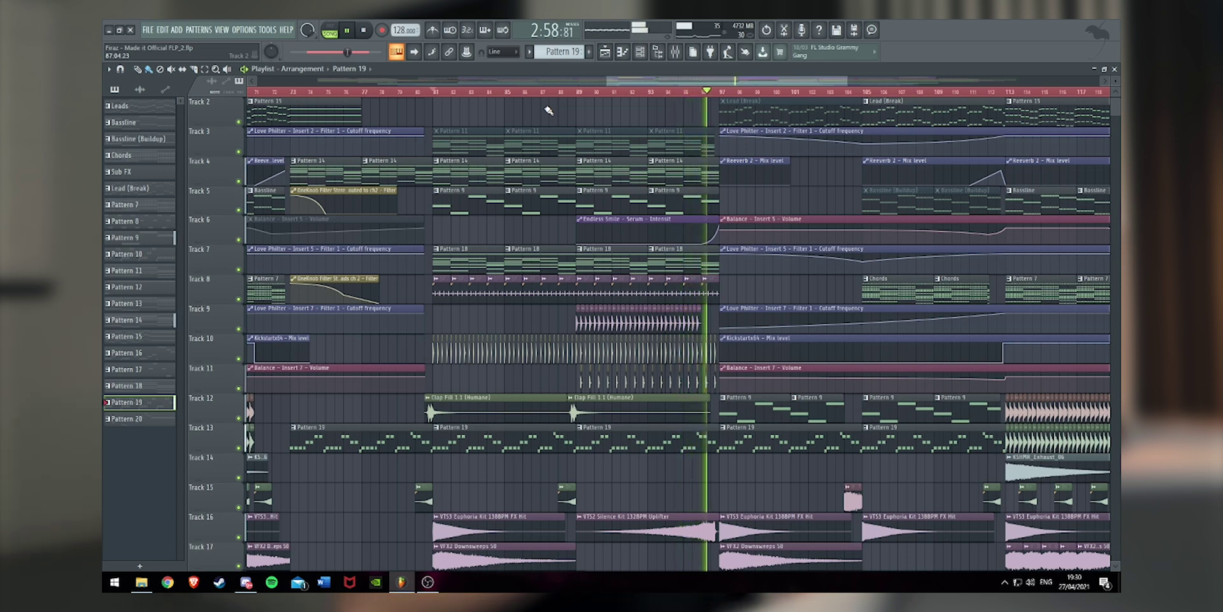
pyautogui.click(365, 28)
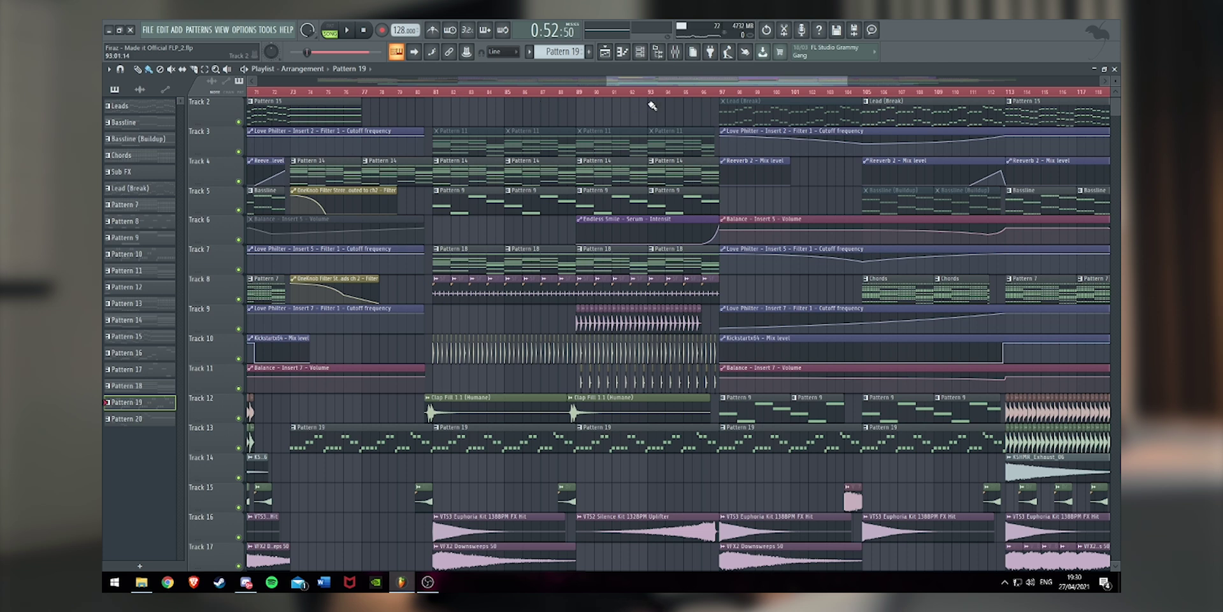
# Examine the drum, clap and effect layers of the break and the second buildup and drop in the playlist
pyautogui.scroll(1, 808, 451)
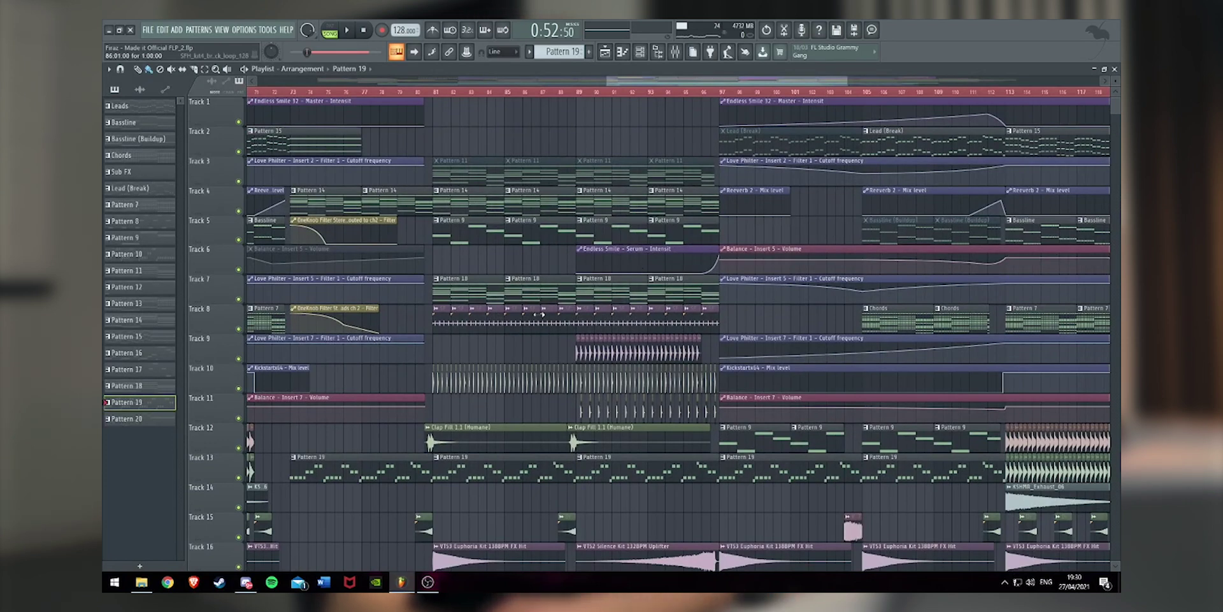
pyautogui.scroll(-1, 496, 441)
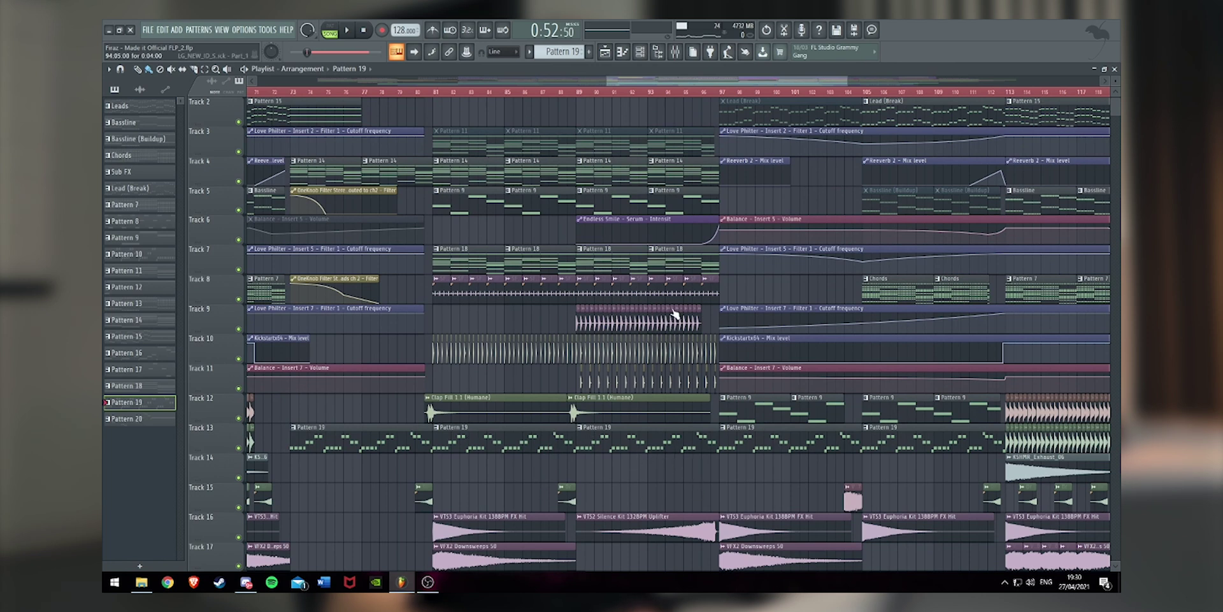
pyautogui.scroll(-3, 738, 325)
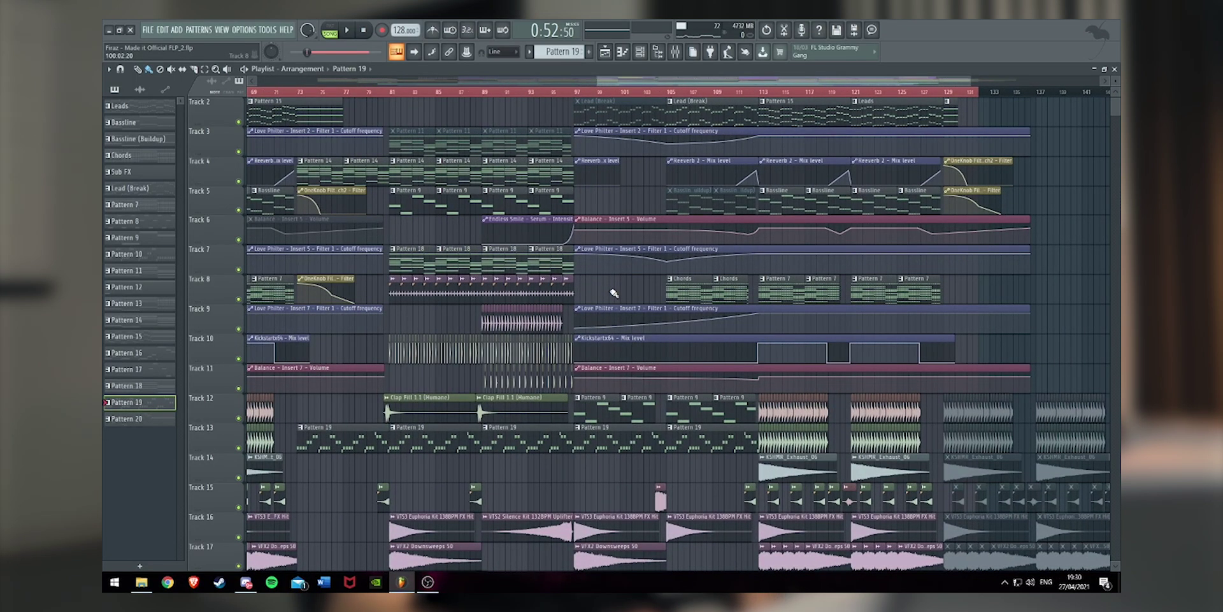
pyautogui.scroll(-3, 613, 293)
pyautogui.scroll(1, 759, 323)
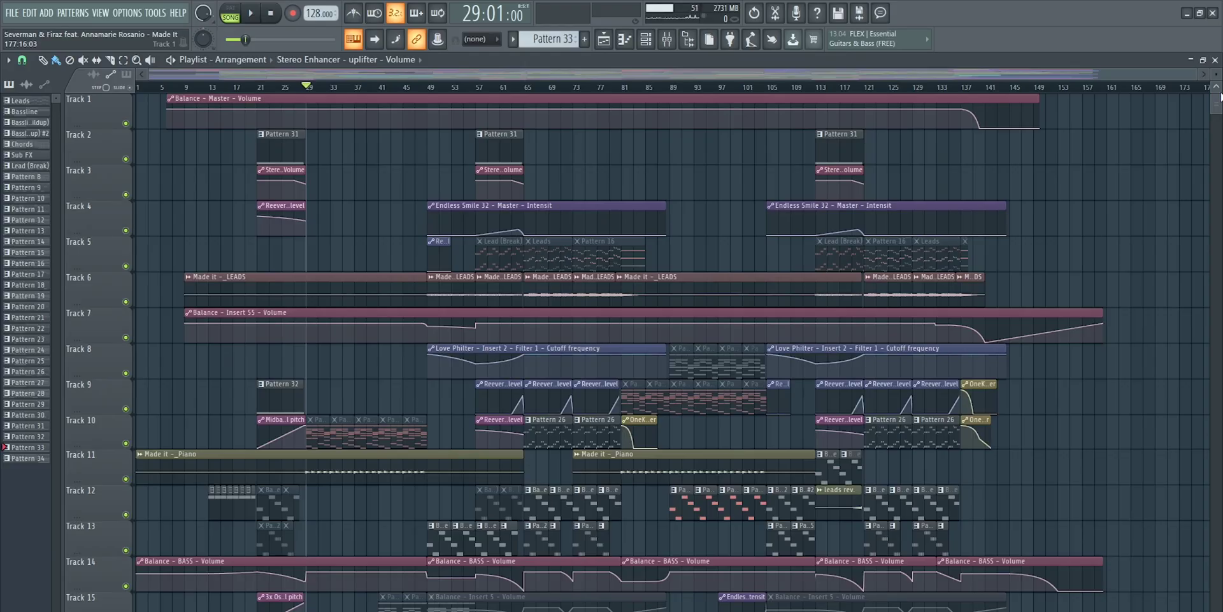
# Examine the playlist tracks of the final project version from Track 1 down to Track 63, including effects and automation layers
pyautogui.moveTo(1217, 111); pyautogui.dragTo(1210, 128)
pyautogui.scroll(-5, 692, 224)
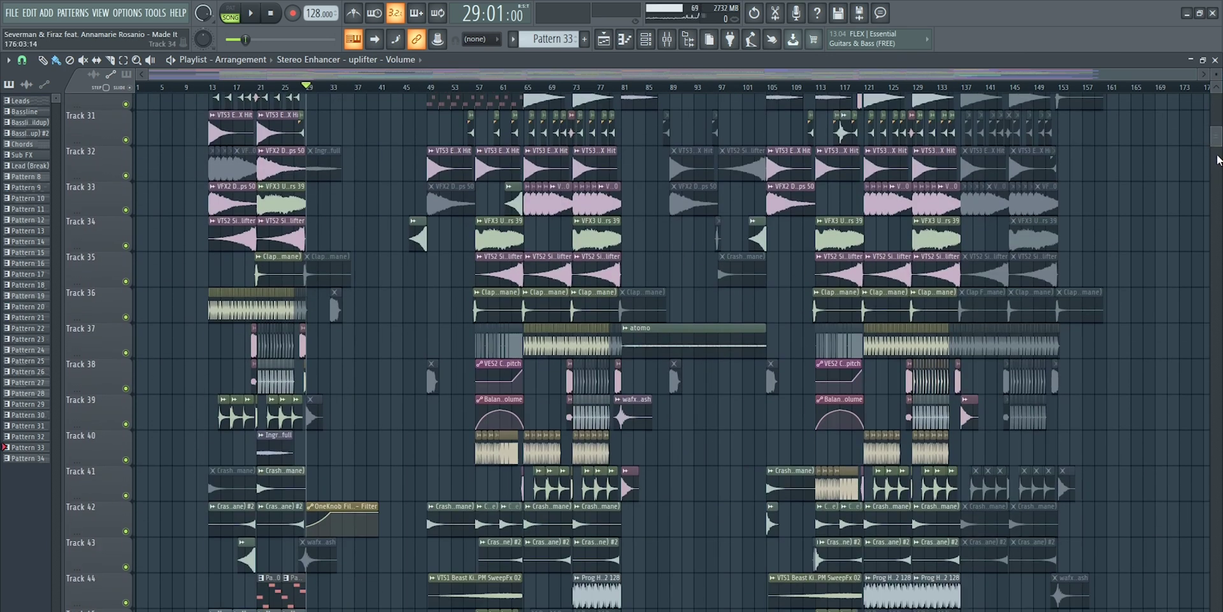
pyautogui.moveTo(1219, 147); pyautogui.dragTo(1220, 140)
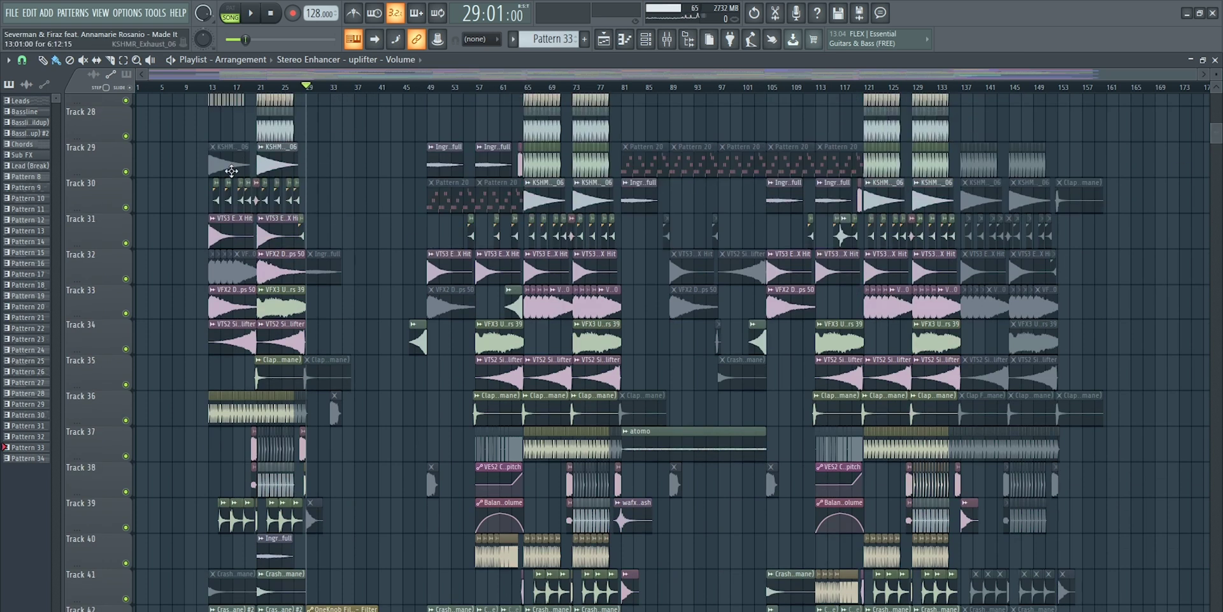
pyautogui.moveTo(190, 120); pyautogui.dragTo(1195, 574)
pyautogui.click(1204, 254)
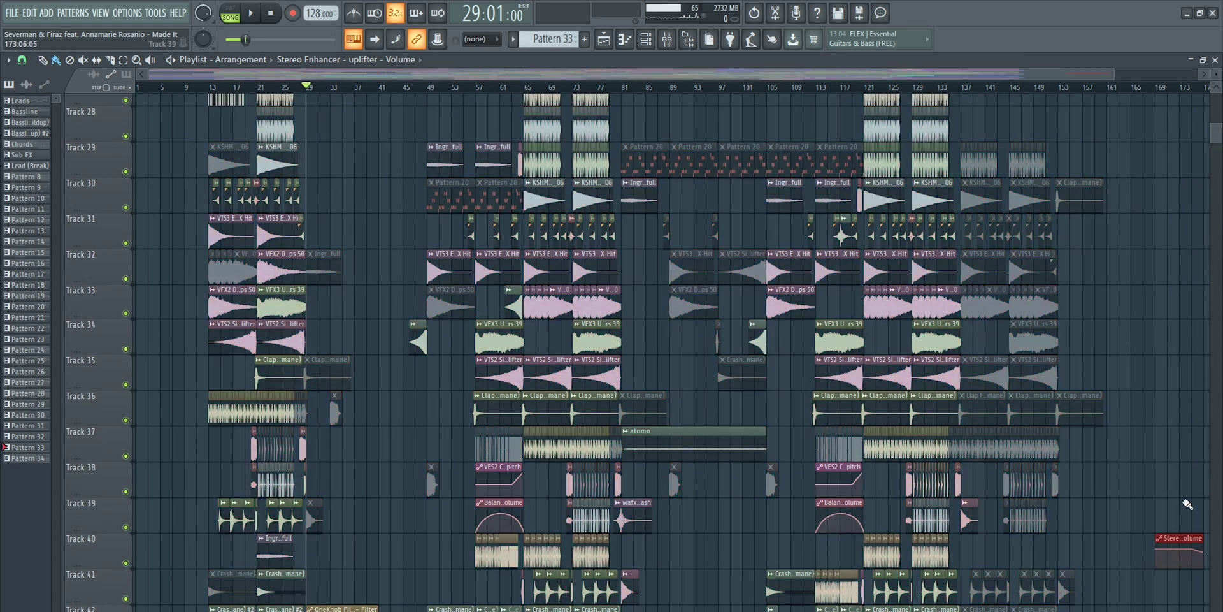
pyautogui.moveTo(1220, 141); pyautogui.dragTo(1219, 157)
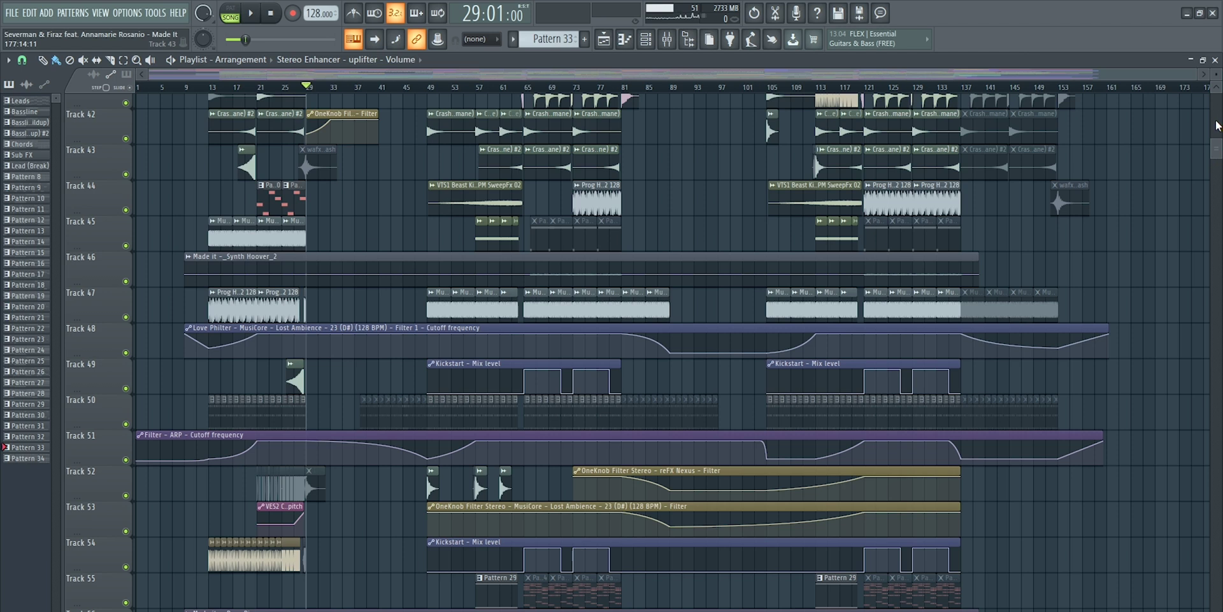
pyautogui.moveTo(1217, 151); pyautogui.dragTo(1217, 155)
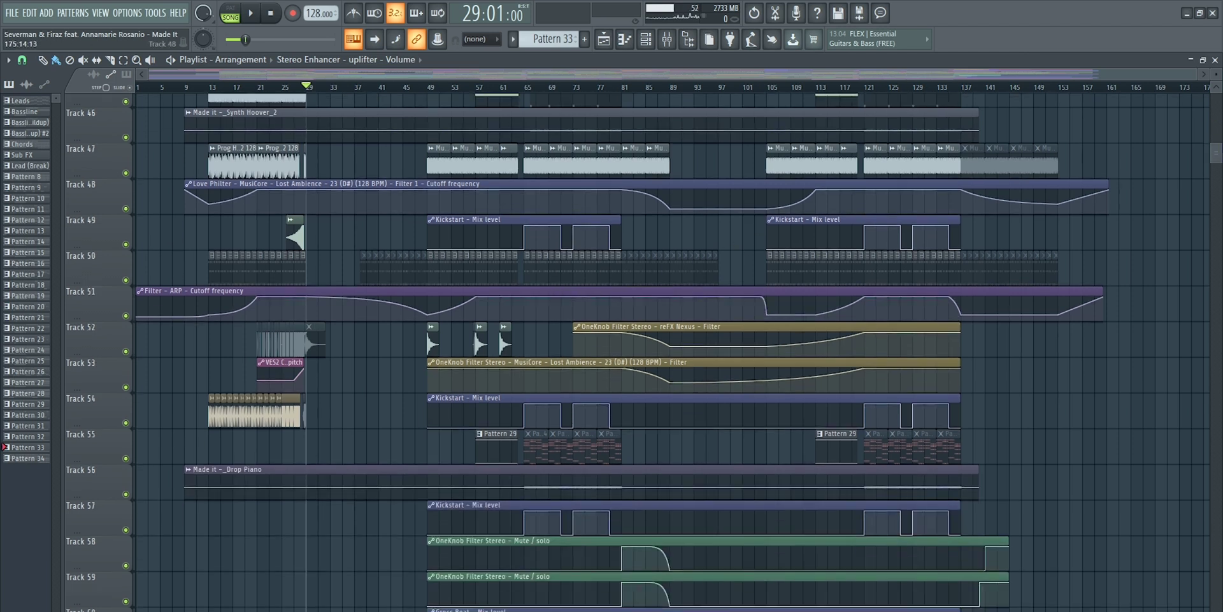
pyautogui.scroll(-3, 1217, 165)
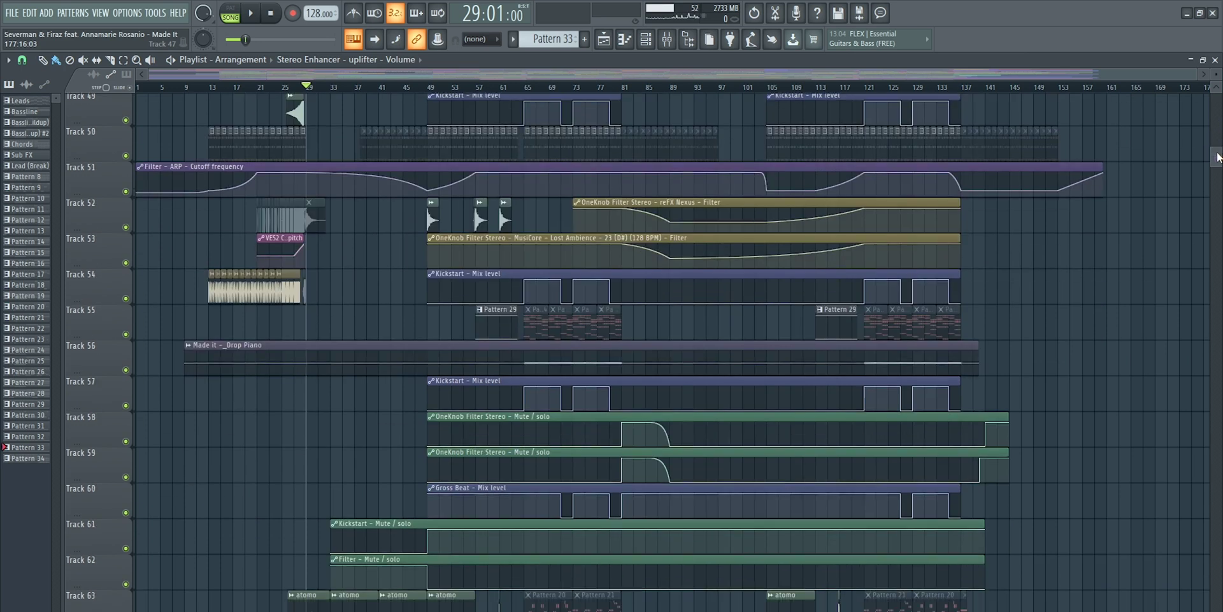
# Solo the Made it -_Piano track (Track 11), play it from bar 29 and stop playback
pyautogui.moveTo(1215, 157); pyautogui.dragTo(1215, 105)
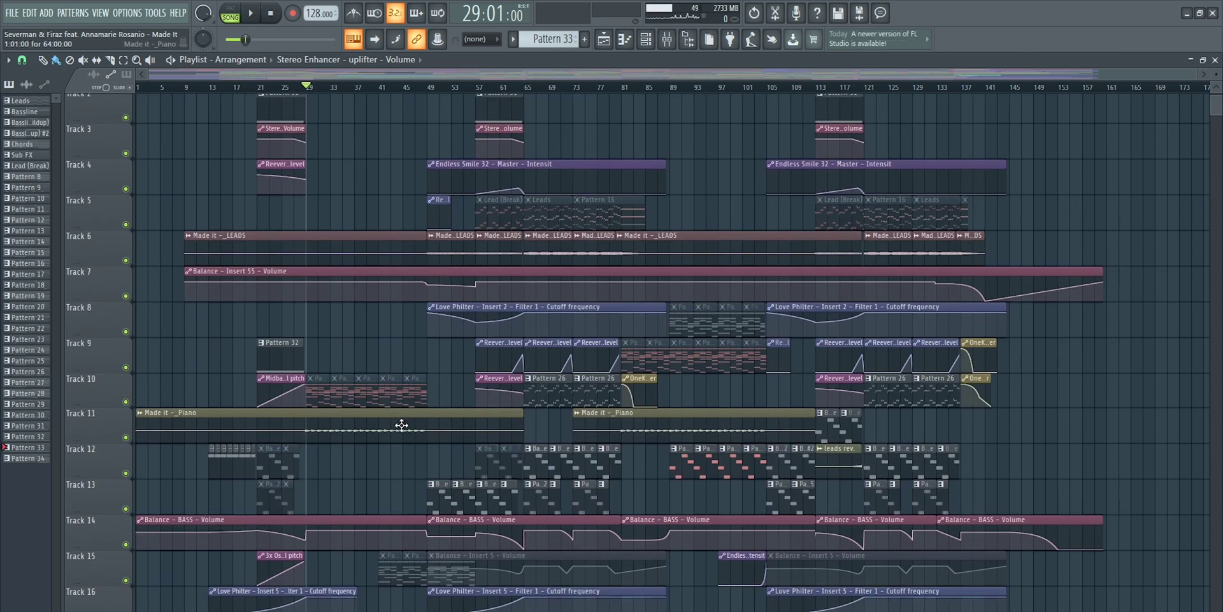
pyautogui.rightClick(134, 439)
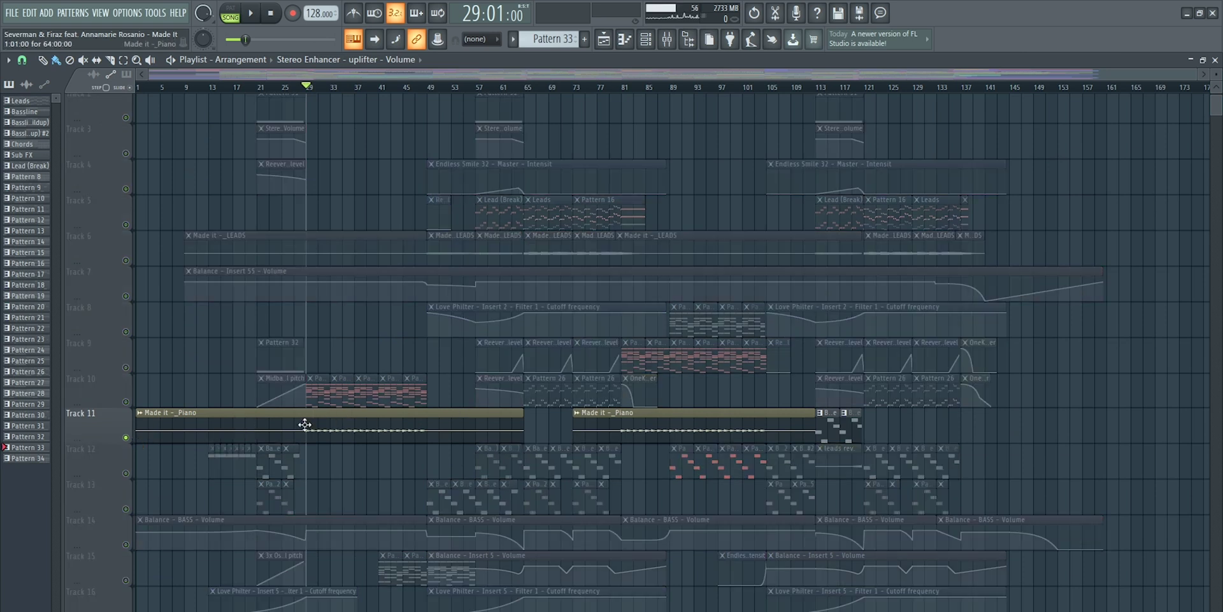
pyautogui.press('space')
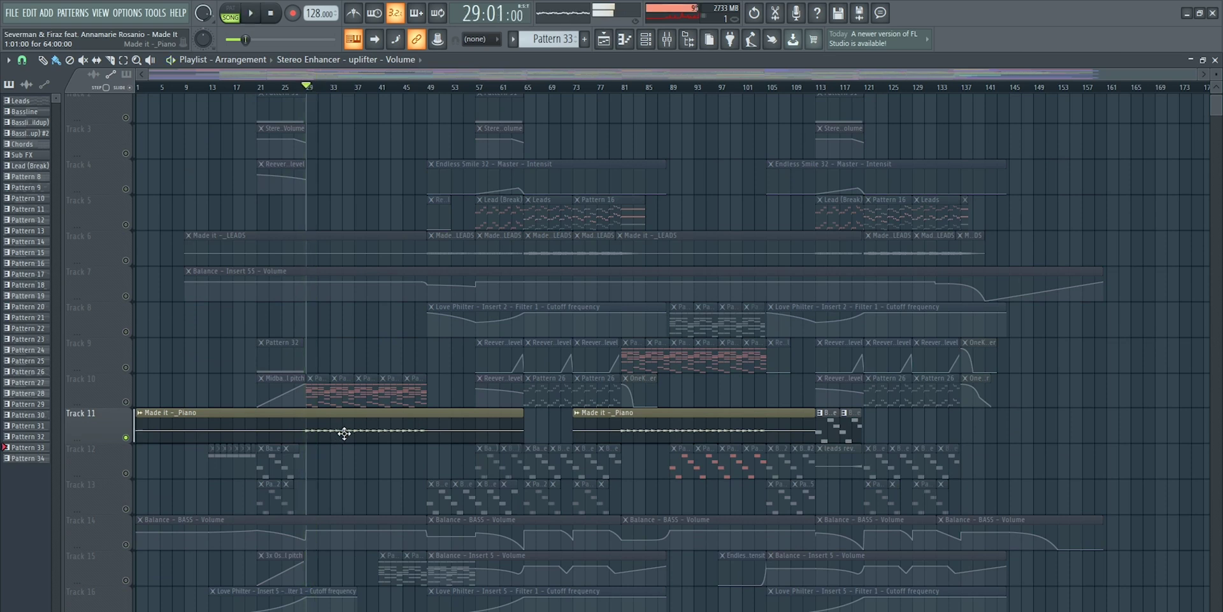
pyautogui.press('space')
# Unmute the Made it -_Chords track (Track 20) and its Love Philter cutoff automation on Track 21
pyautogui.scroll(-2, 398, 402)
pyautogui.scroll(-5, 398, 401)
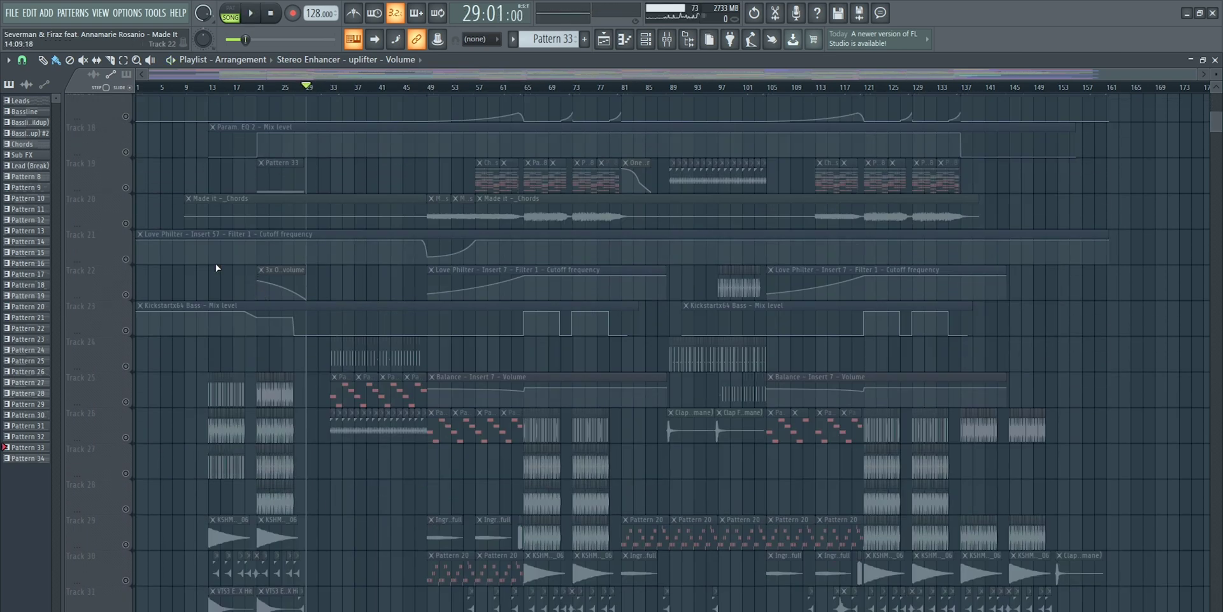
pyautogui.click(126, 225)
pyautogui.click(126, 258)
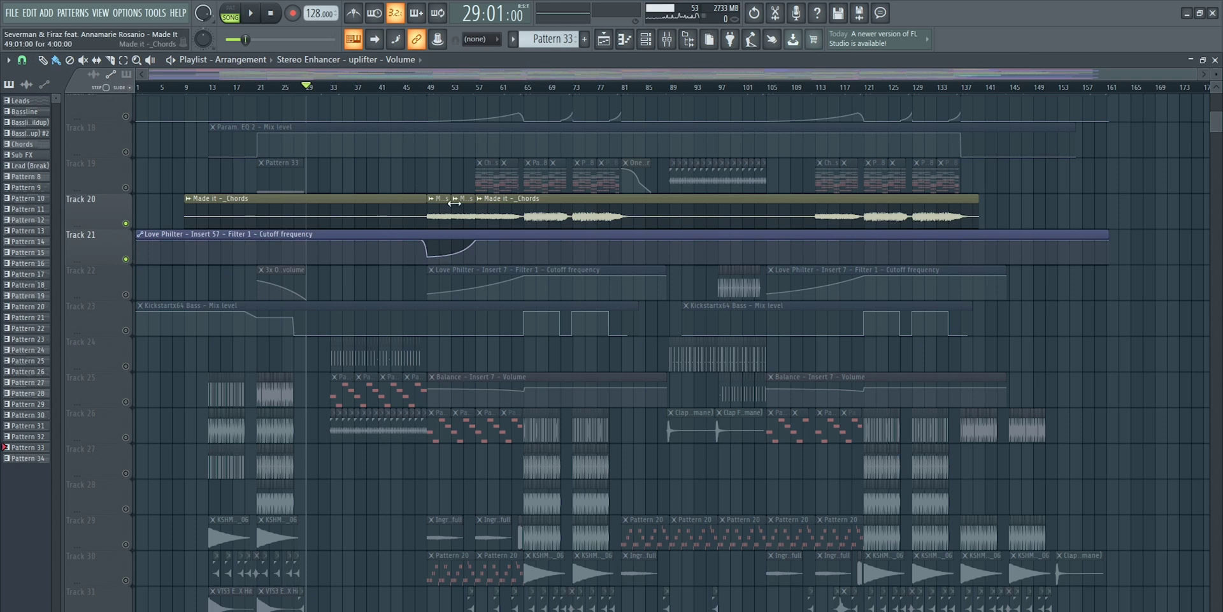
# Clear the solo so that all playlist tracks are audible and return to Track 1
pyautogui.scroll(-3, 490, 219)
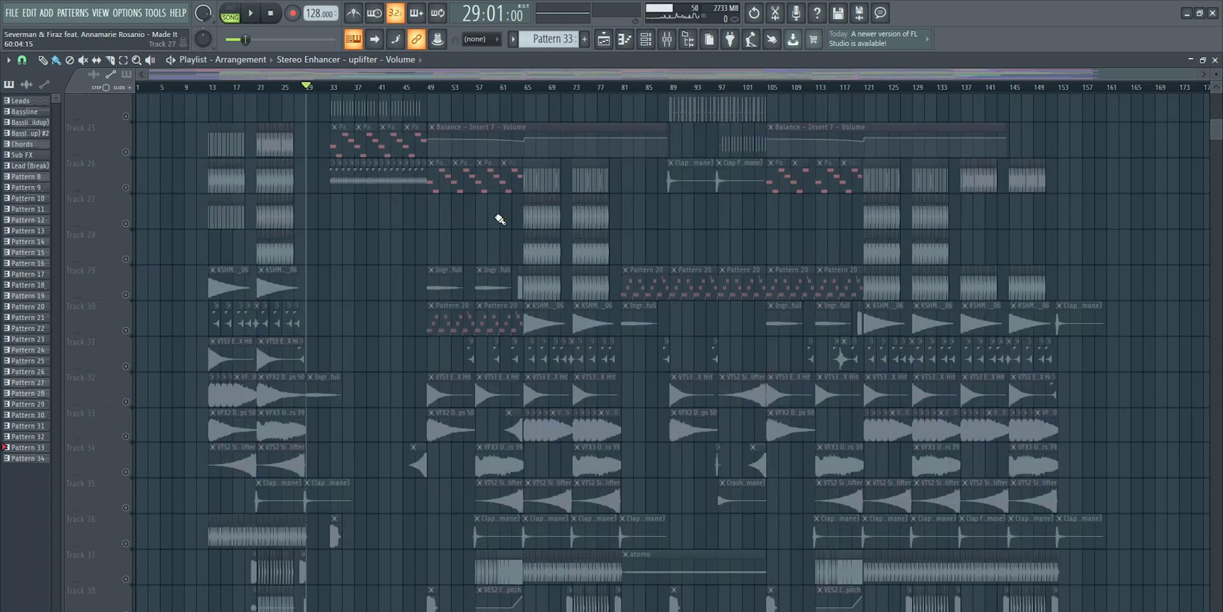
pyautogui.scroll(-12, 553, 354)
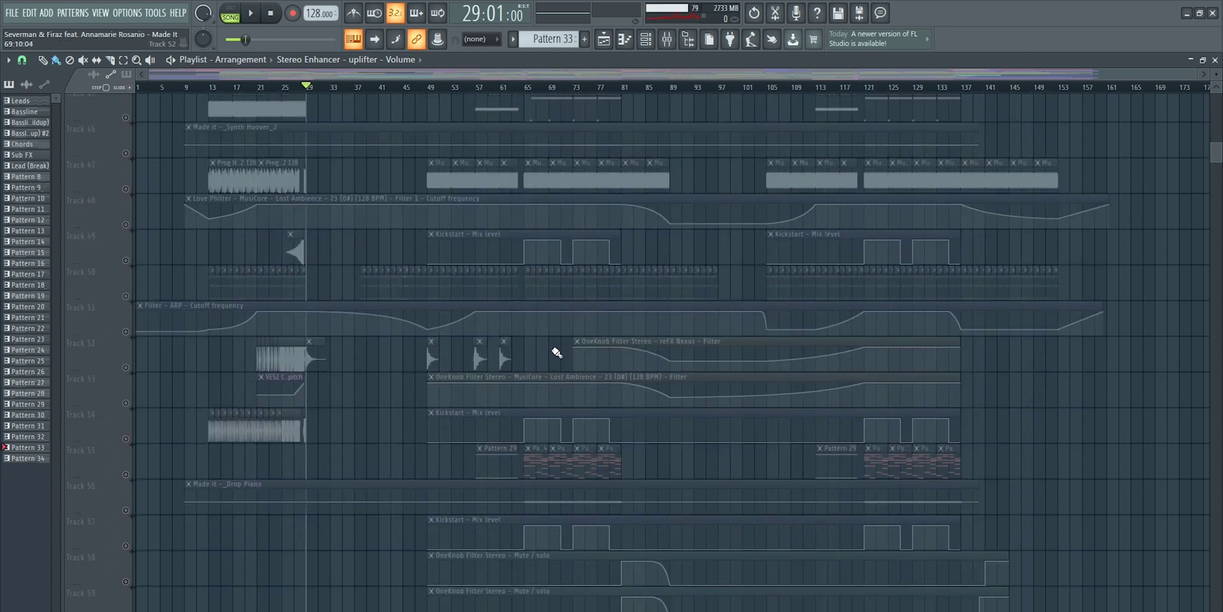
pyautogui.click(125, 400)
pyautogui.scroll(-6, 392, 371)
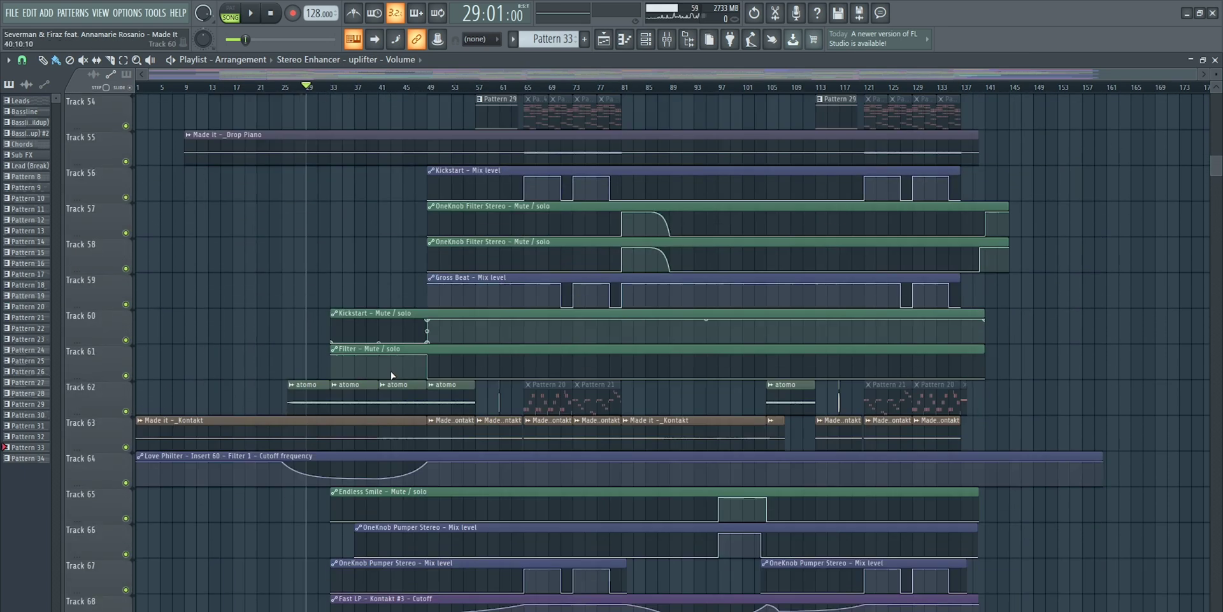
pyautogui.moveTo(1217, 168); pyautogui.dragTo(1217, 100)
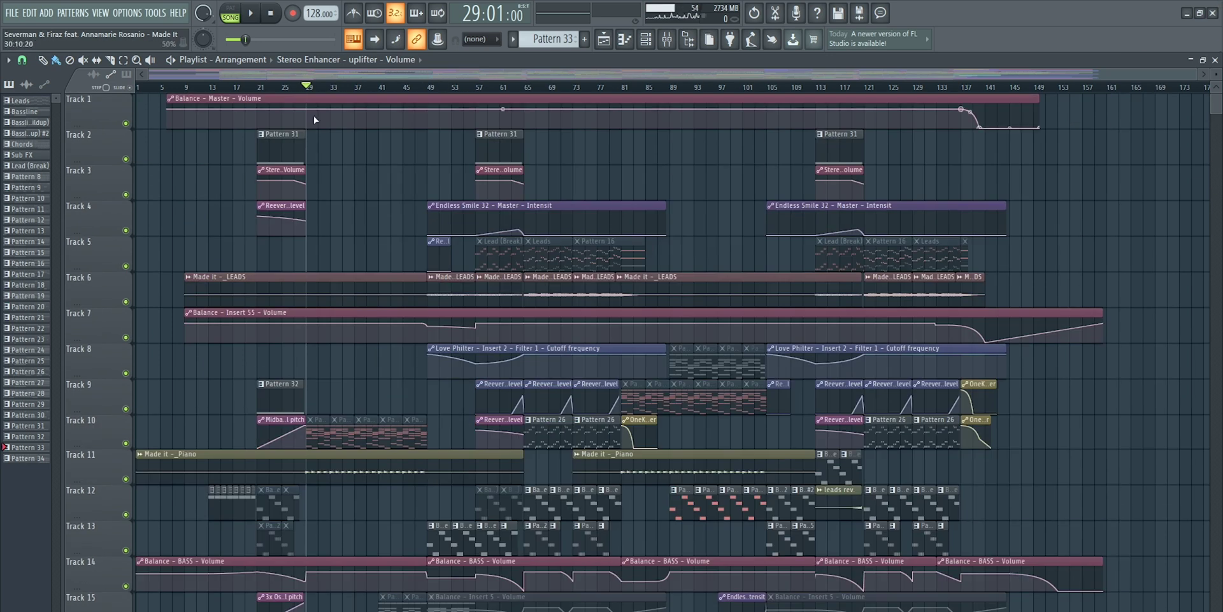
# Inspect the Made it -_Piano clip's channel settings and open Fruity parametric EQ 2 on mixer Insert 52
pyautogui.scroll(2, 309, 93)
pyautogui.click(319, 454)
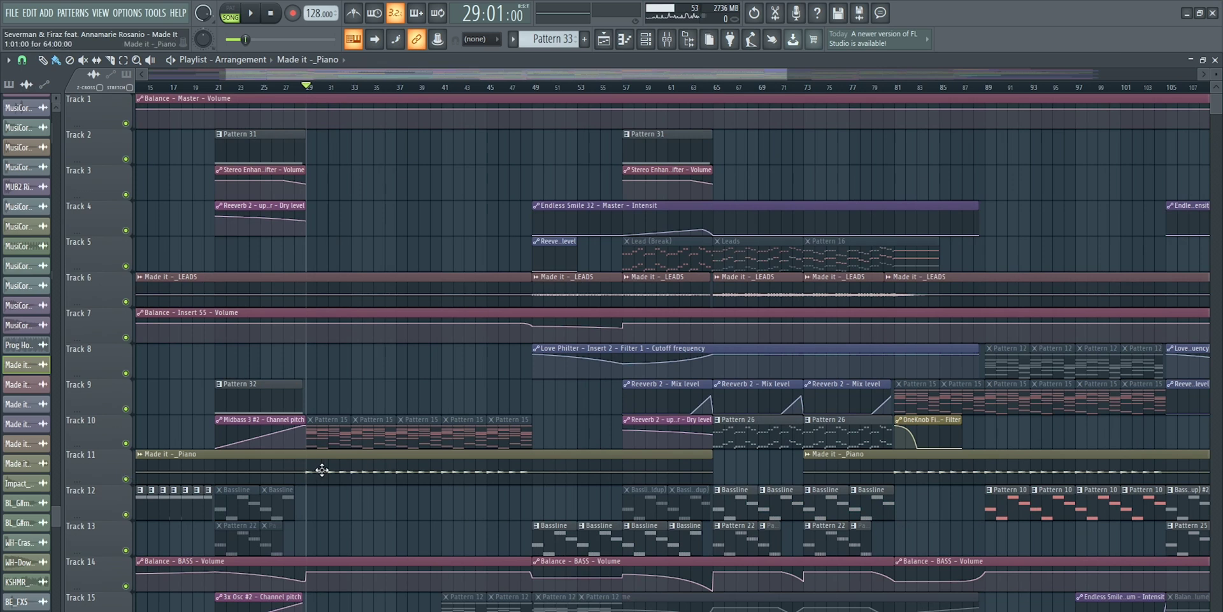
pyautogui.doubleClick(288, 468)
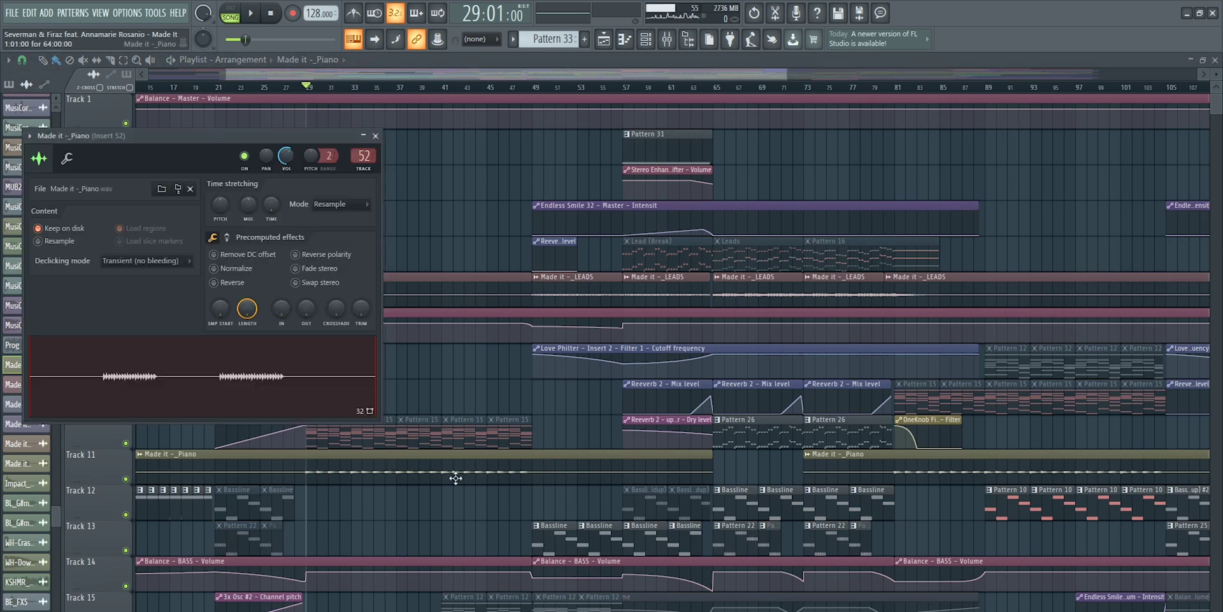
pyautogui.press('Escape')
pyautogui.click(679, 46)
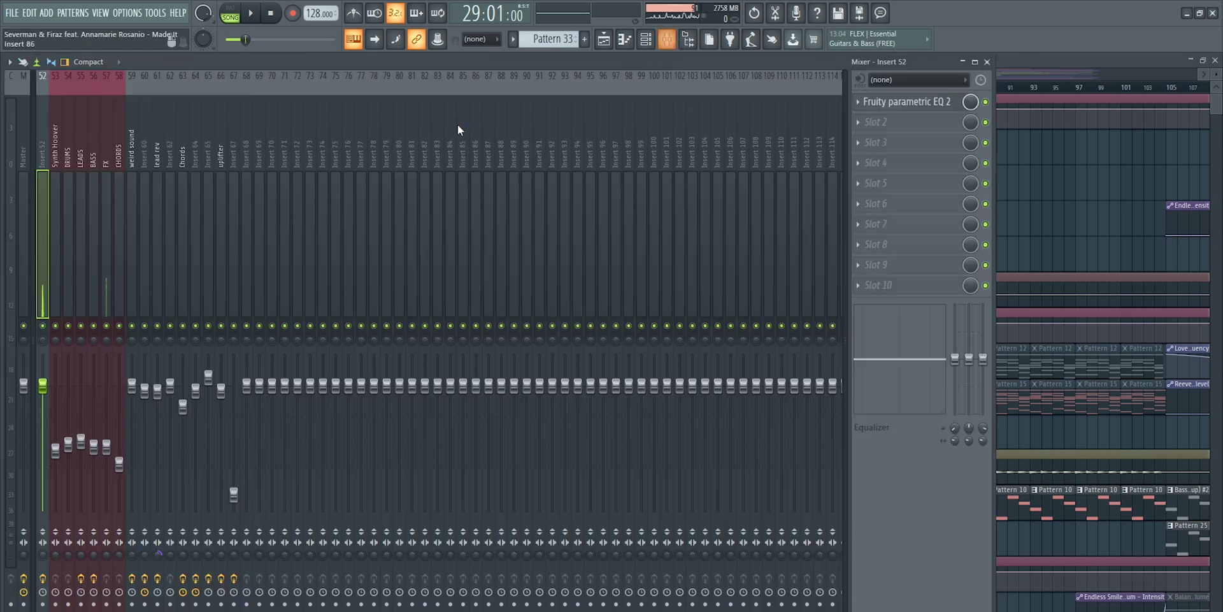
pyautogui.click(915, 103)
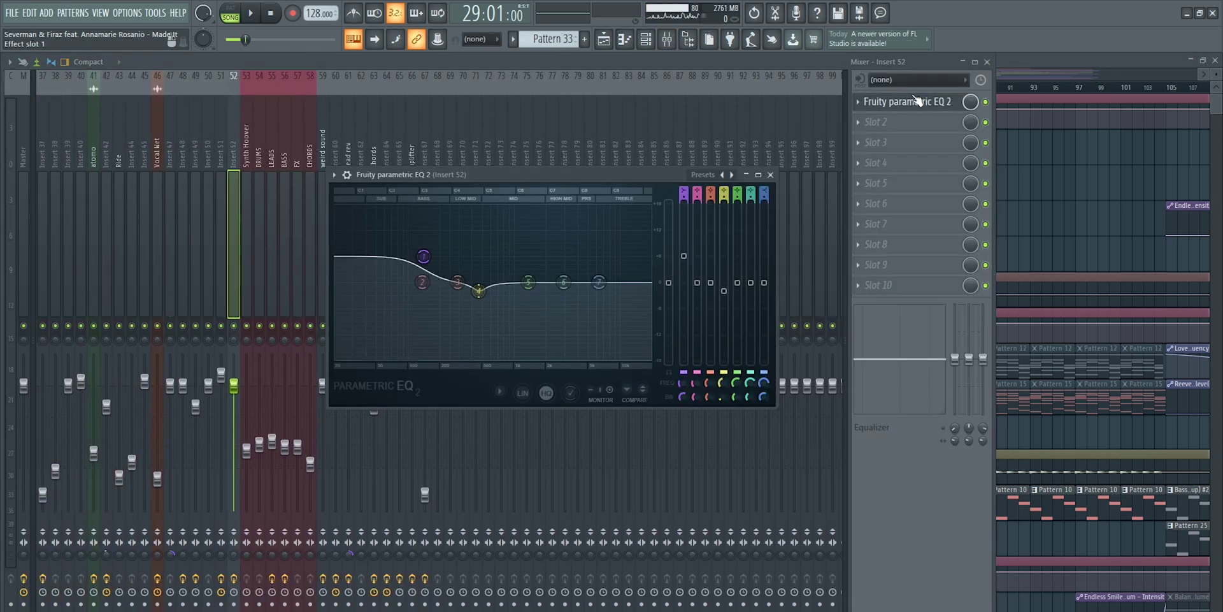
pyautogui.moveTo(512, 174); pyautogui.dragTo(514, 196)
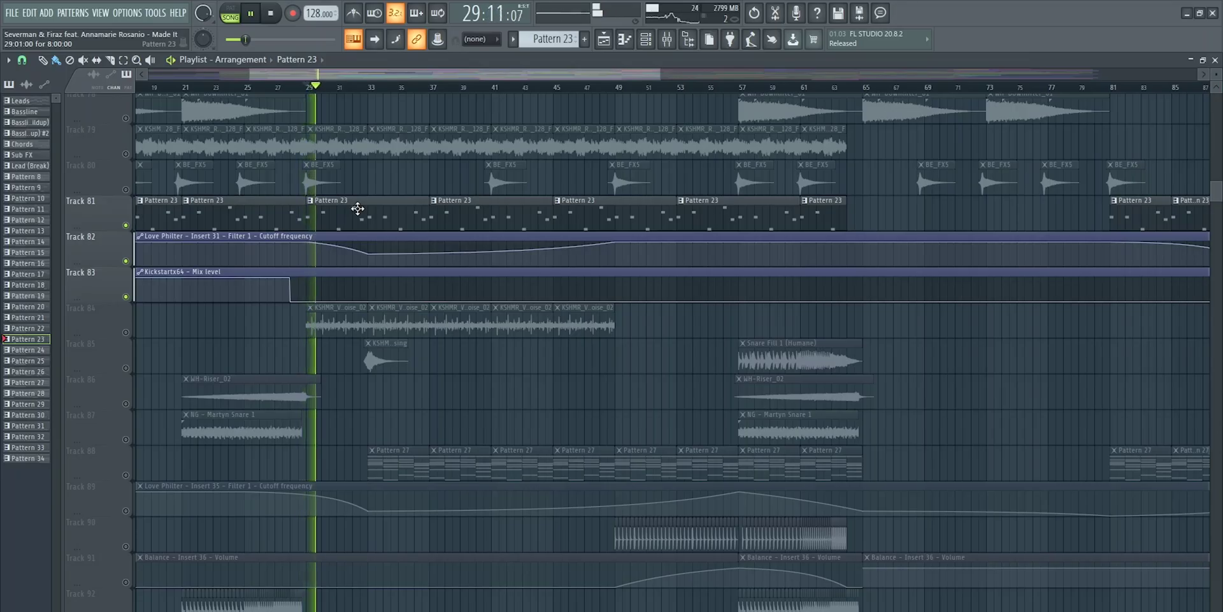
# Show the Pattern 23 notes in the piano roll, stop playback and open the Nexus instrument behind the melody
pyautogui.doubleClick(347, 213)
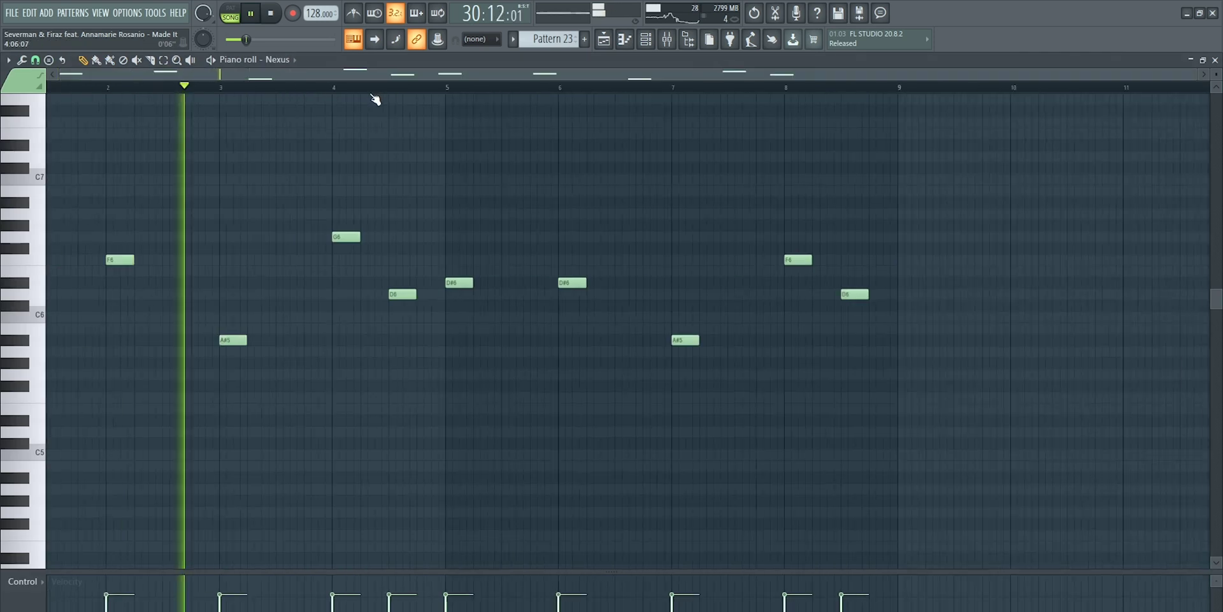
pyautogui.click(645, 39)
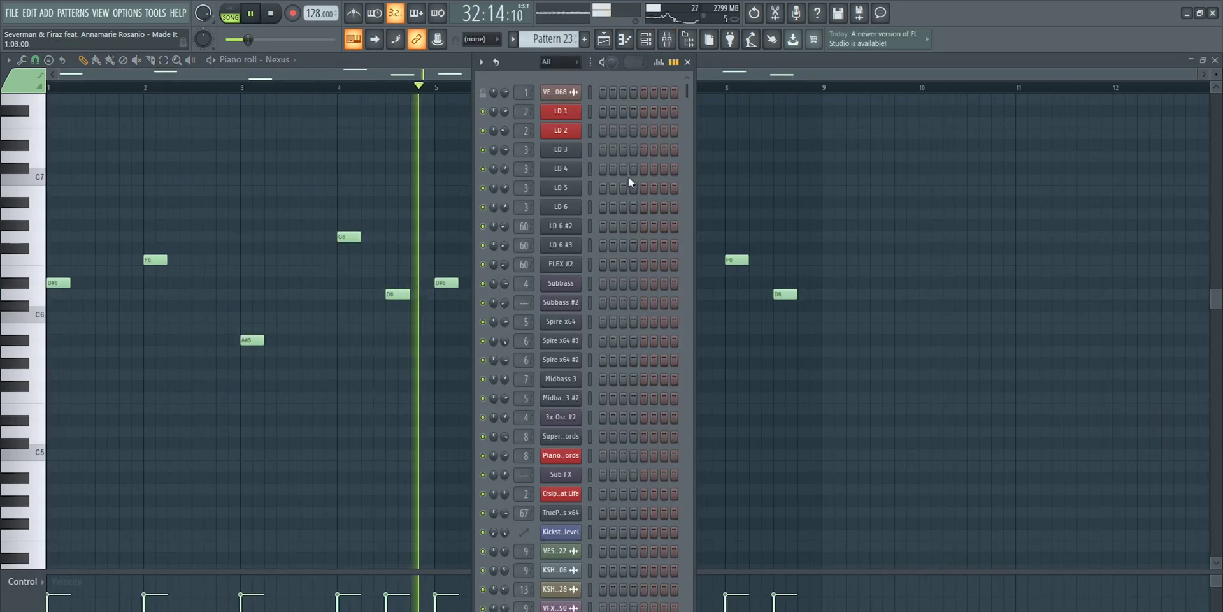
pyautogui.press('space')
pyautogui.scroll(-20, 635, 182)
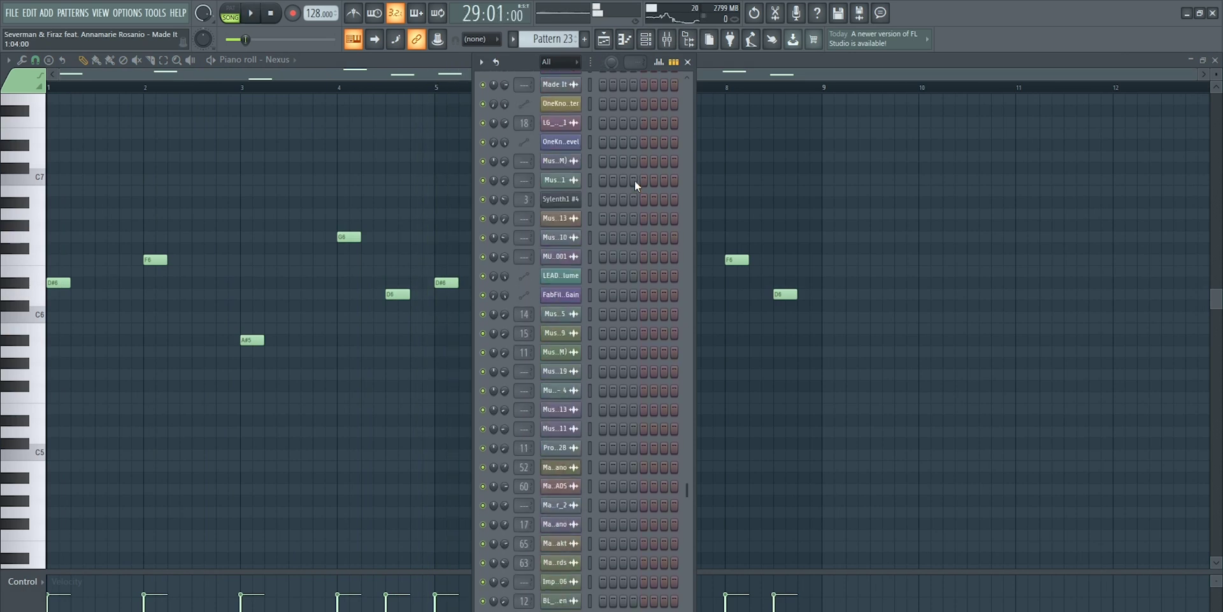
pyautogui.scroll(9, 635, 181)
pyautogui.click(569, 211)
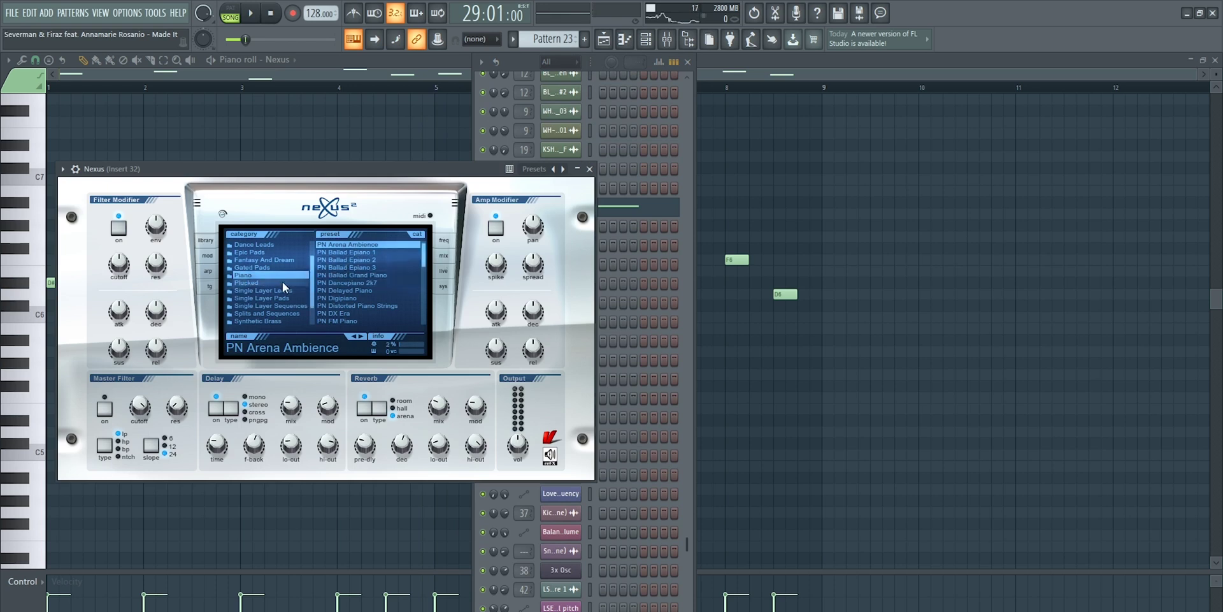
# Close the Nexus window, the channel rack and the piano roll to return to the playlist
pyautogui.click(589, 169)
pyautogui.click(688, 61)
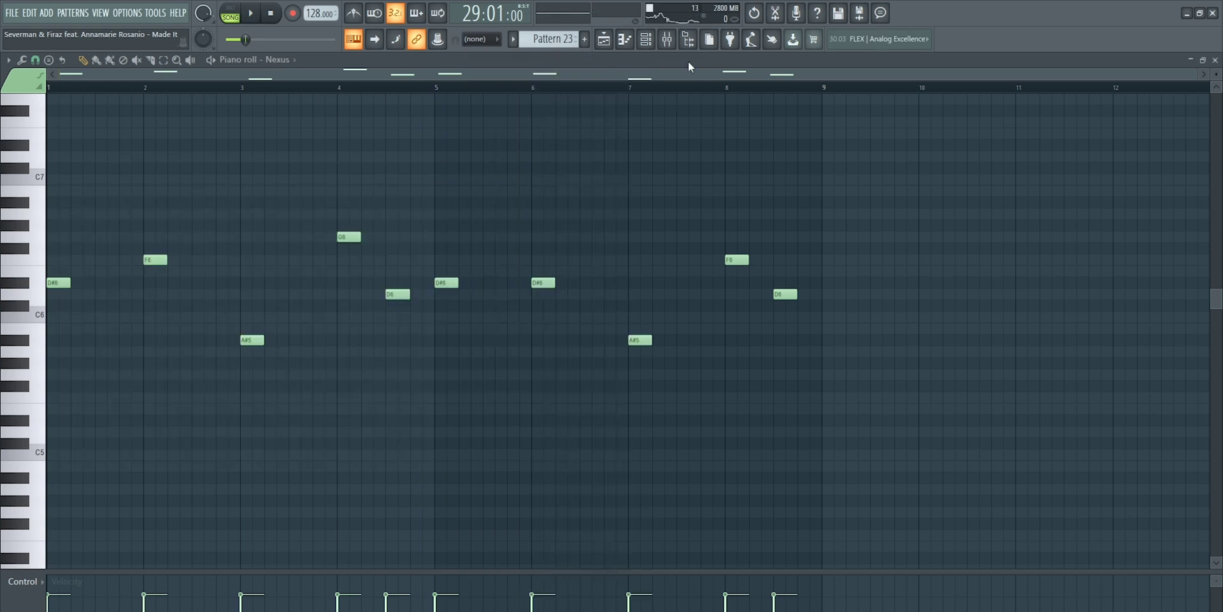
pyautogui.click(1216, 59)
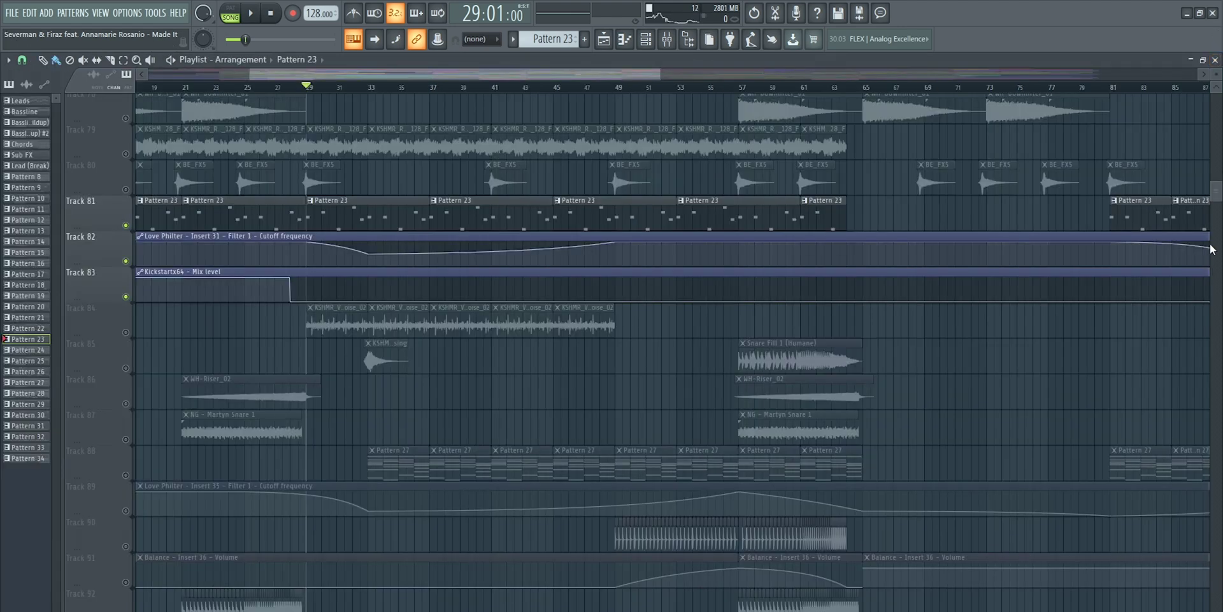
# Unmute the piano on Track 11, play it from bar 29 together with the Pattern 23 melody and stop playback
pyautogui.moveTo(1219, 203); pyautogui.dragTo(1217, 96)
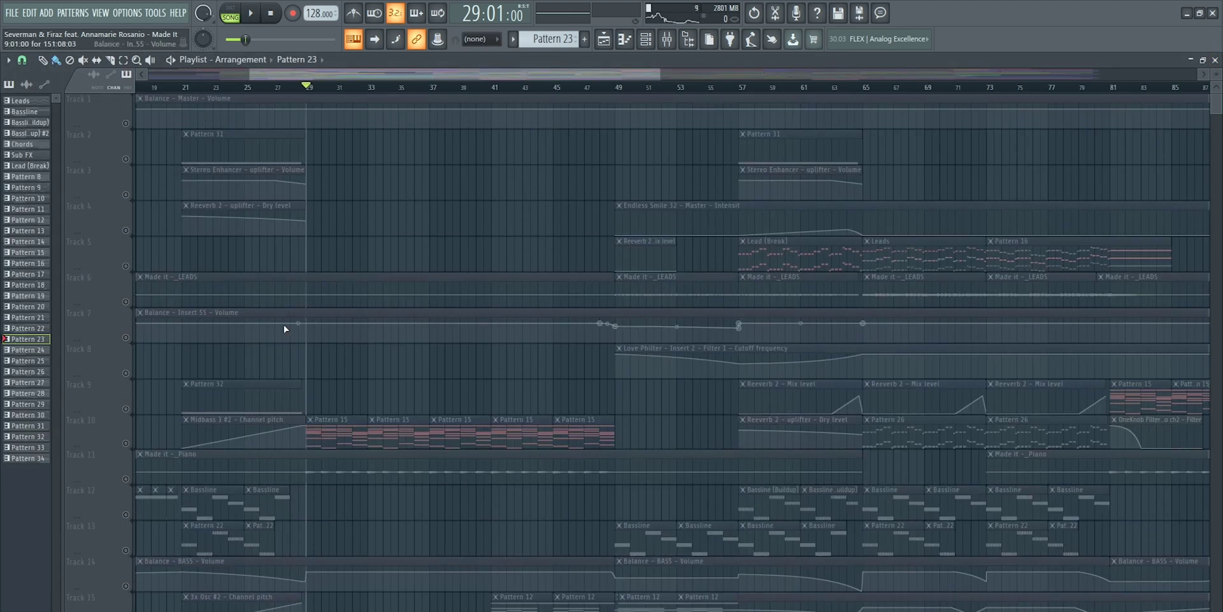
pyautogui.click(128, 457)
pyautogui.press('space')
pyautogui.scroll(-5, 420, 469)
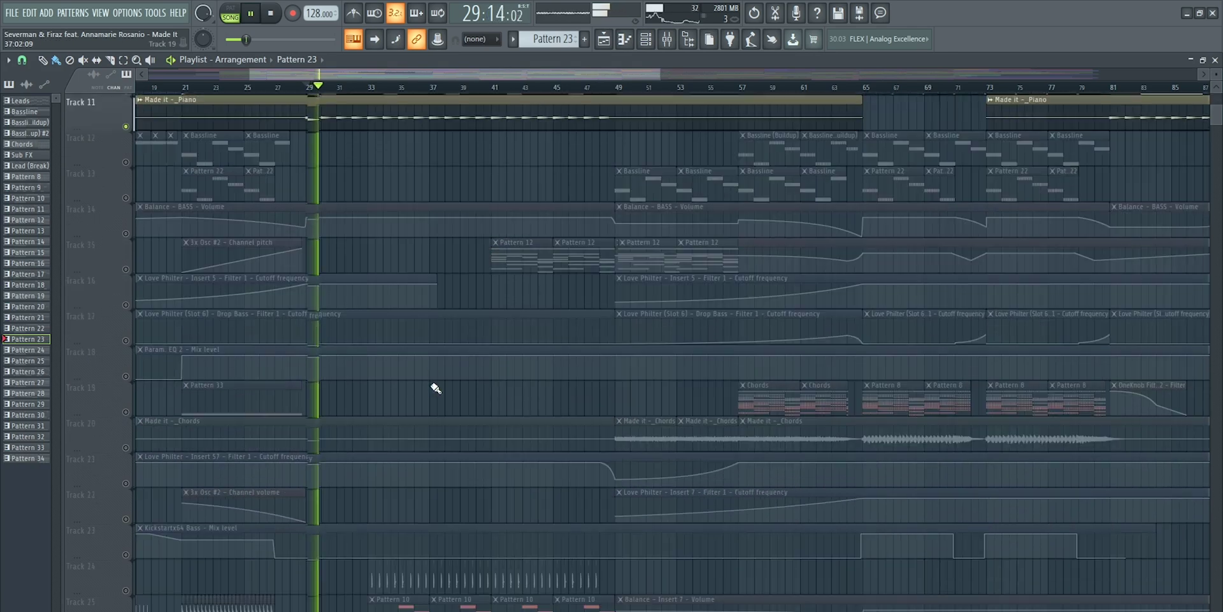
pyautogui.scroll(-15, 436, 388)
pyautogui.scroll(-6, 430, 384)
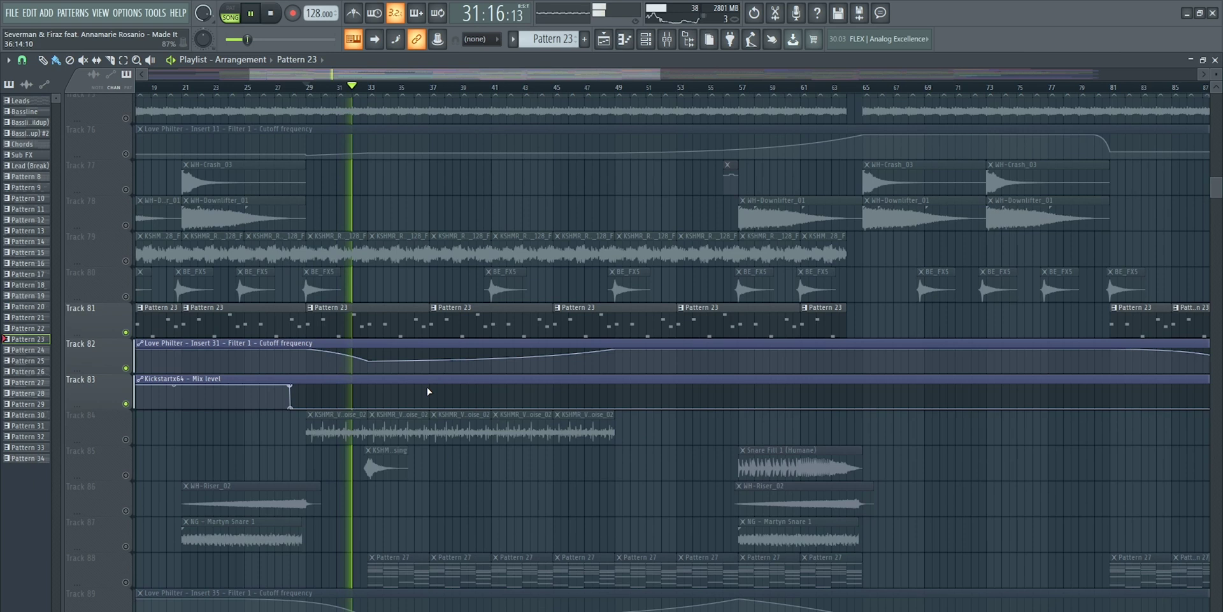
pyautogui.press('space')
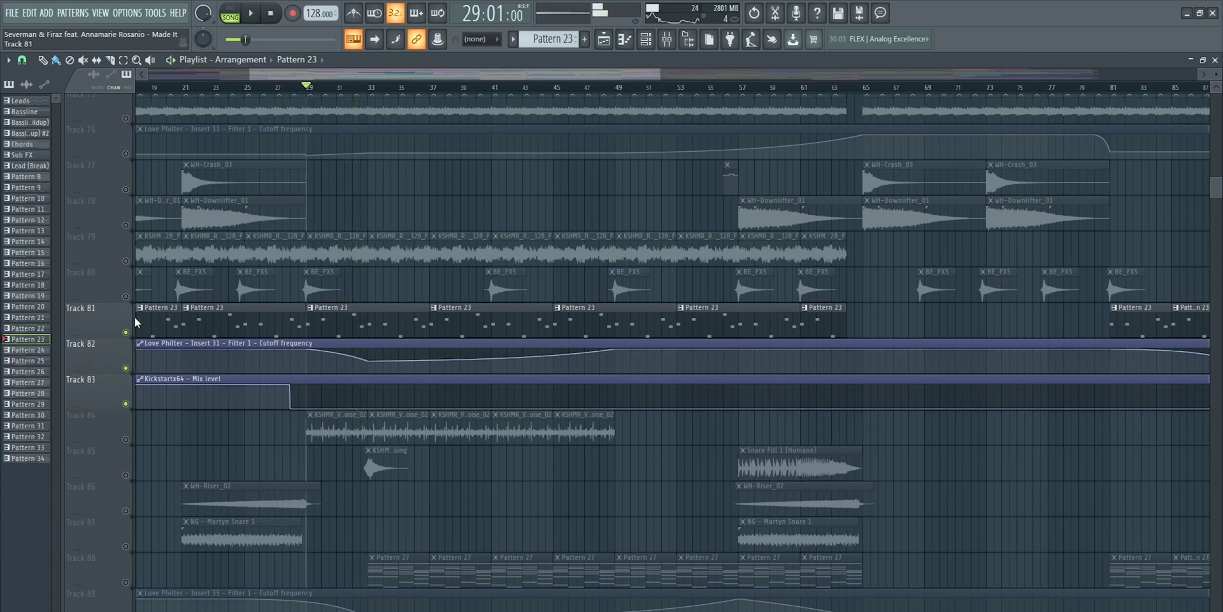
# Compare playback from bar 29 with the Pattern 23 melody on Track 81 muted and unmuted
pyautogui.click(126, 332)
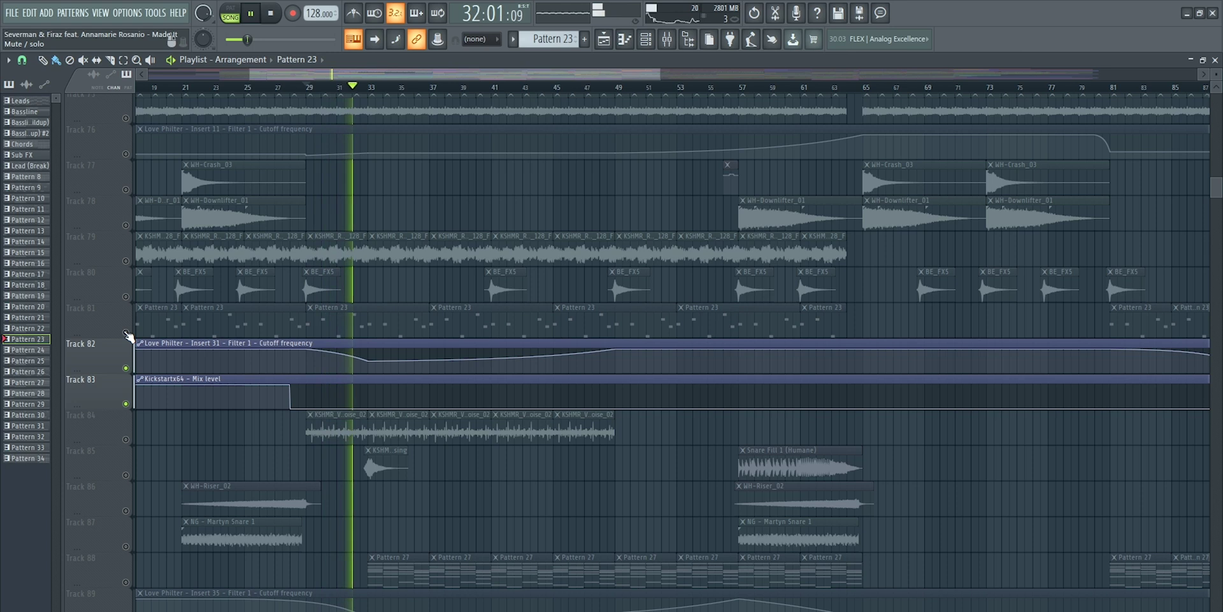
pyautogui.click(126, 332)
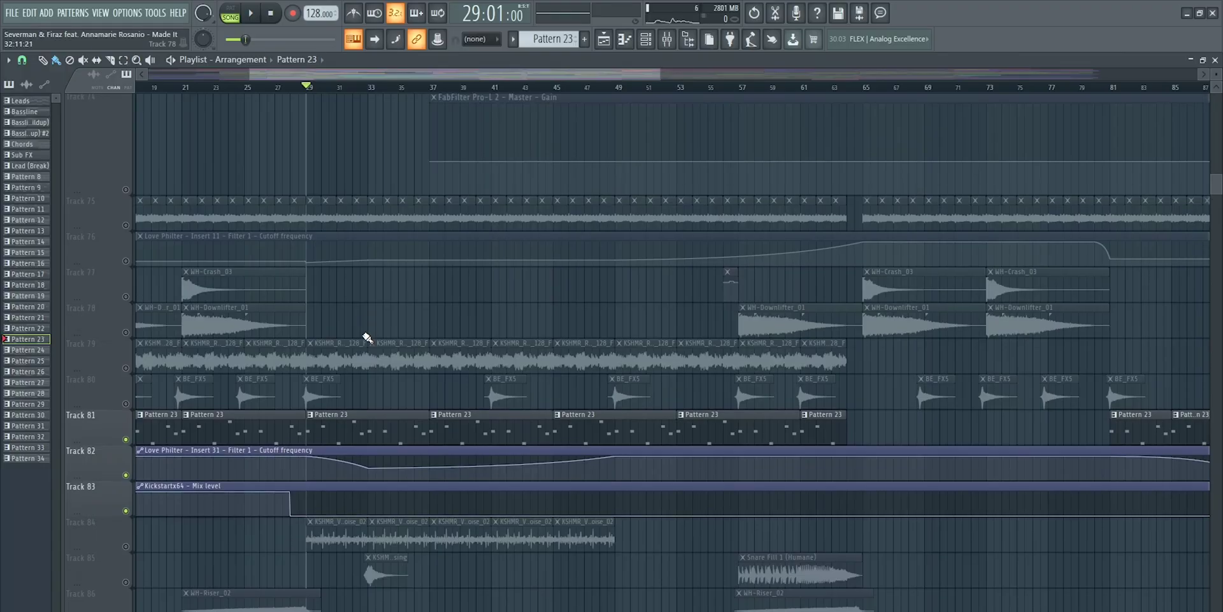
# Solo the Love Philter automation on Track 76 and unmute the BL_G#m_128_BVs_Siren clips on Track 75
pyautogui.scroll(3, 350, 410)
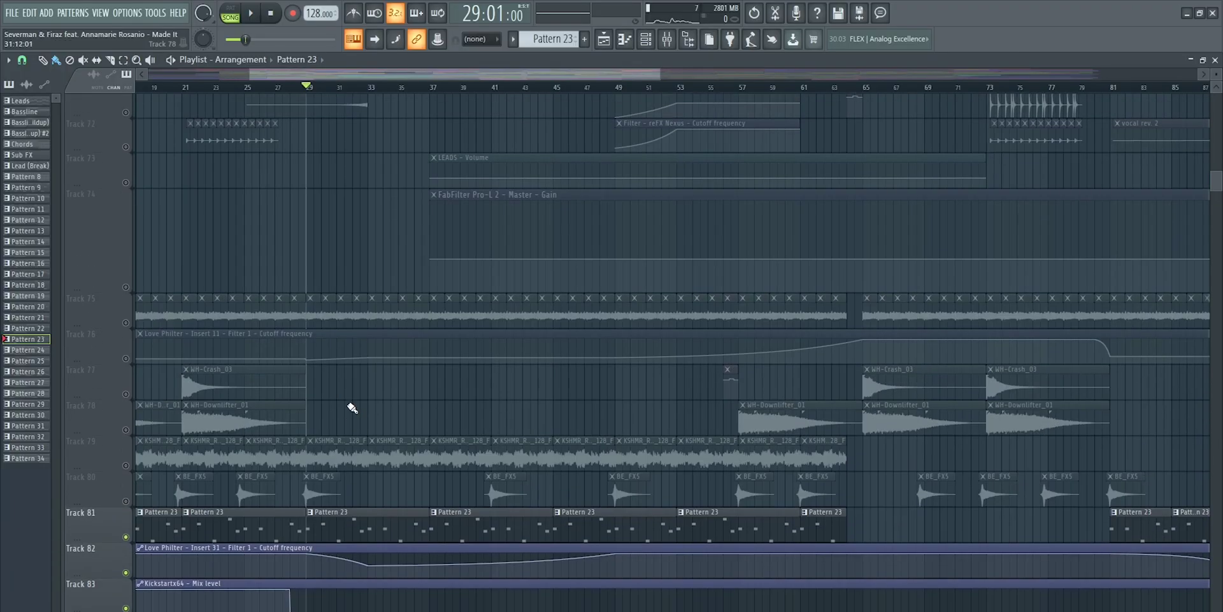
pyautogui.click(125, 345)
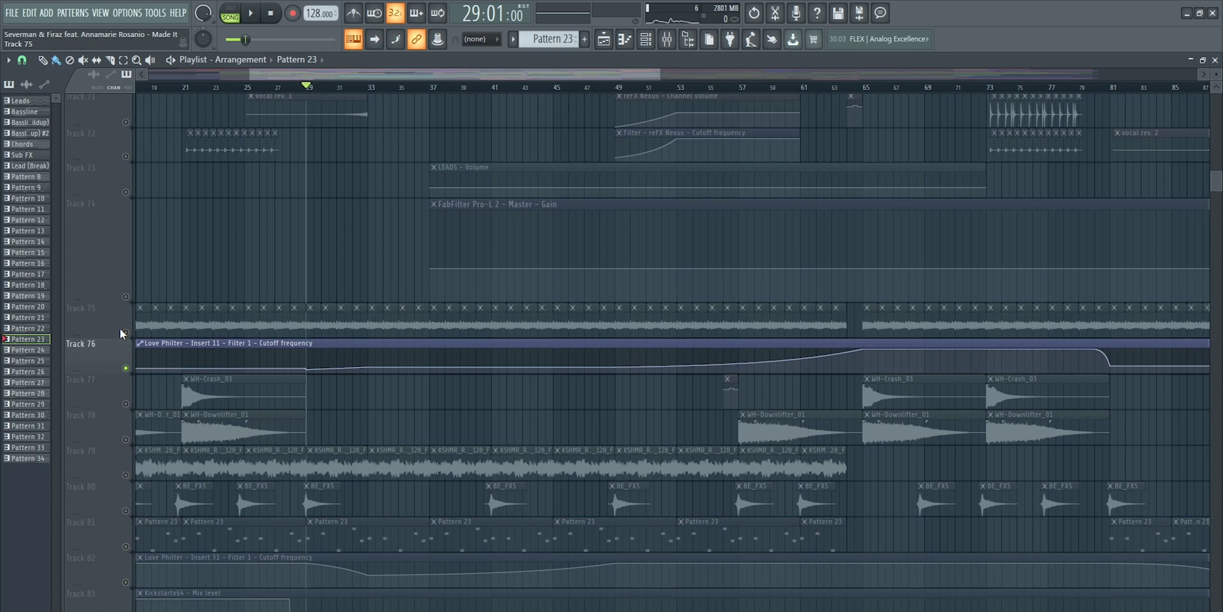
pyautogui.click(120, 332)
pyautogui.click(311, 317)
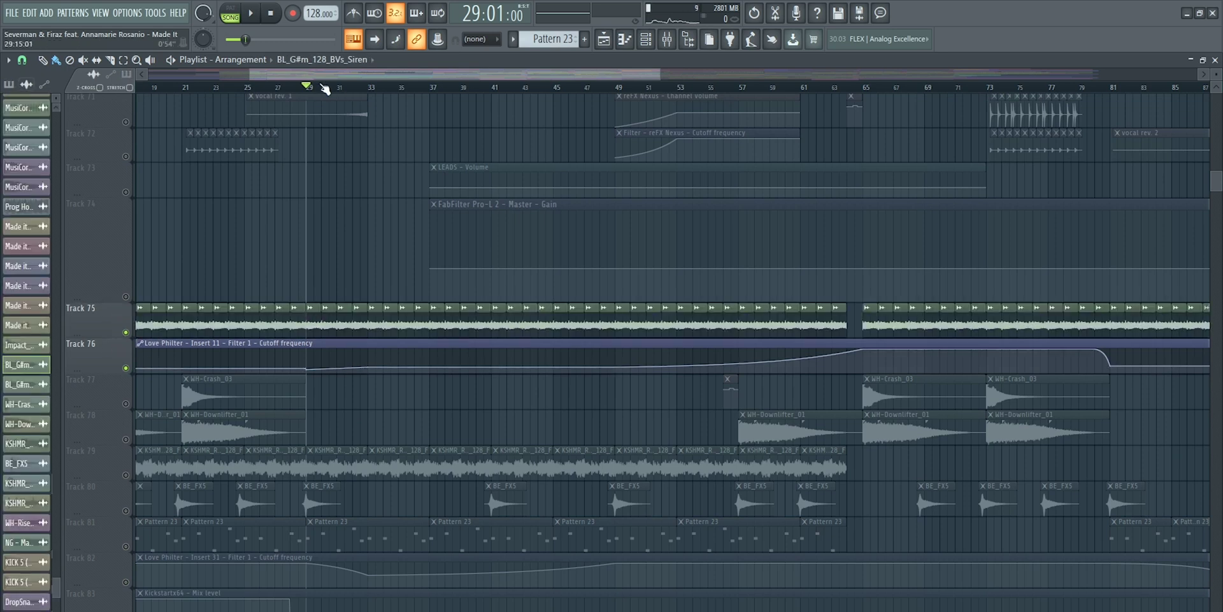
# Play the BL_G#m_128_BVs_Siren vocal layer with its filter automation from bar 29 and stop playback
pyautogui.scroll(5, 322, 86)
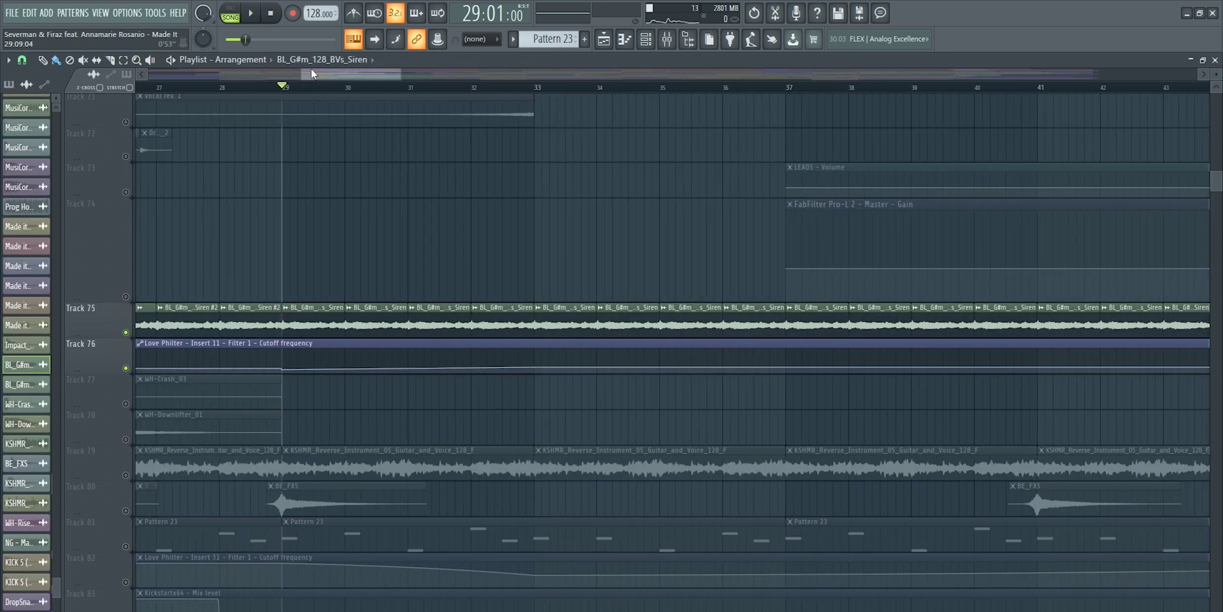
pyautogui.scroll(-4, 312, 71)
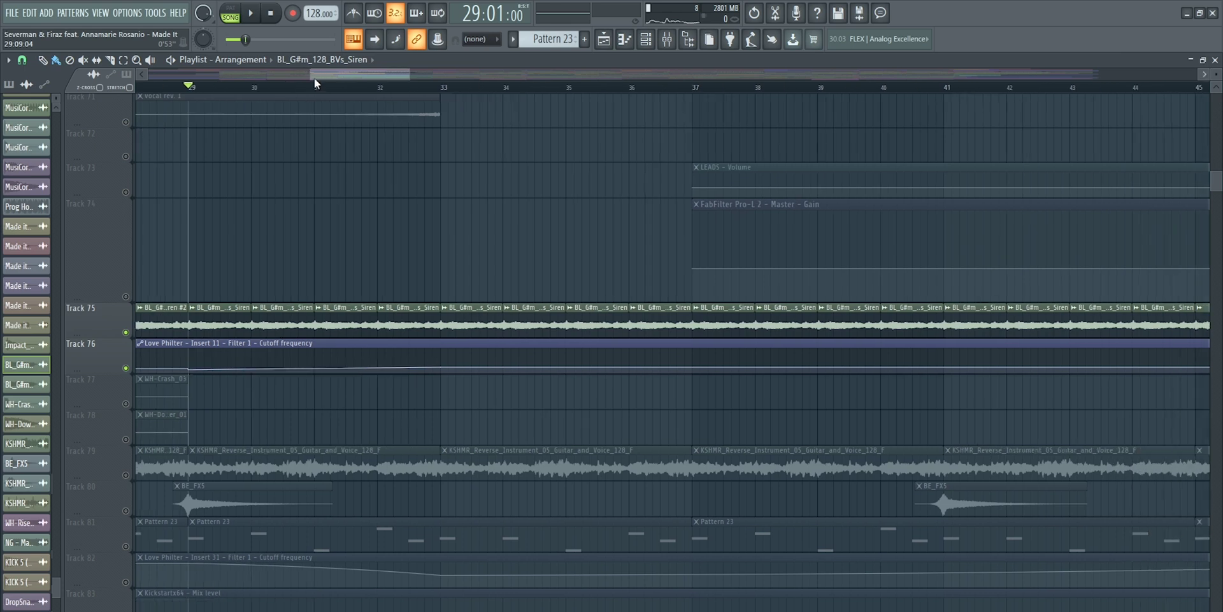
pyautogui.press('space')
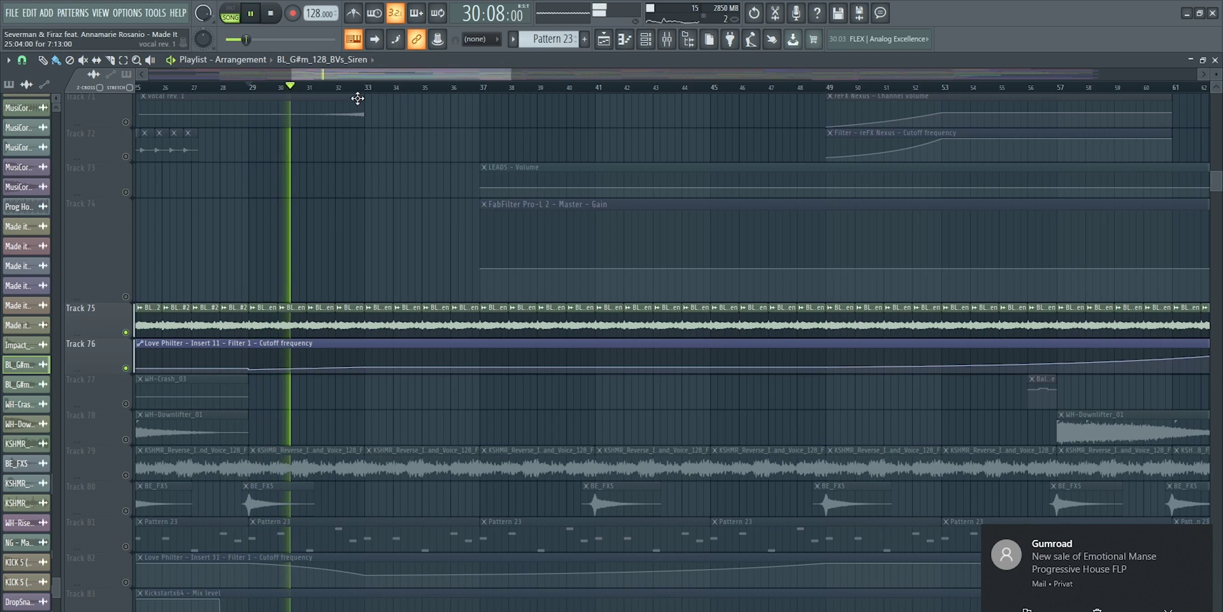
pyautogui.scroll(-3, 382, 336)
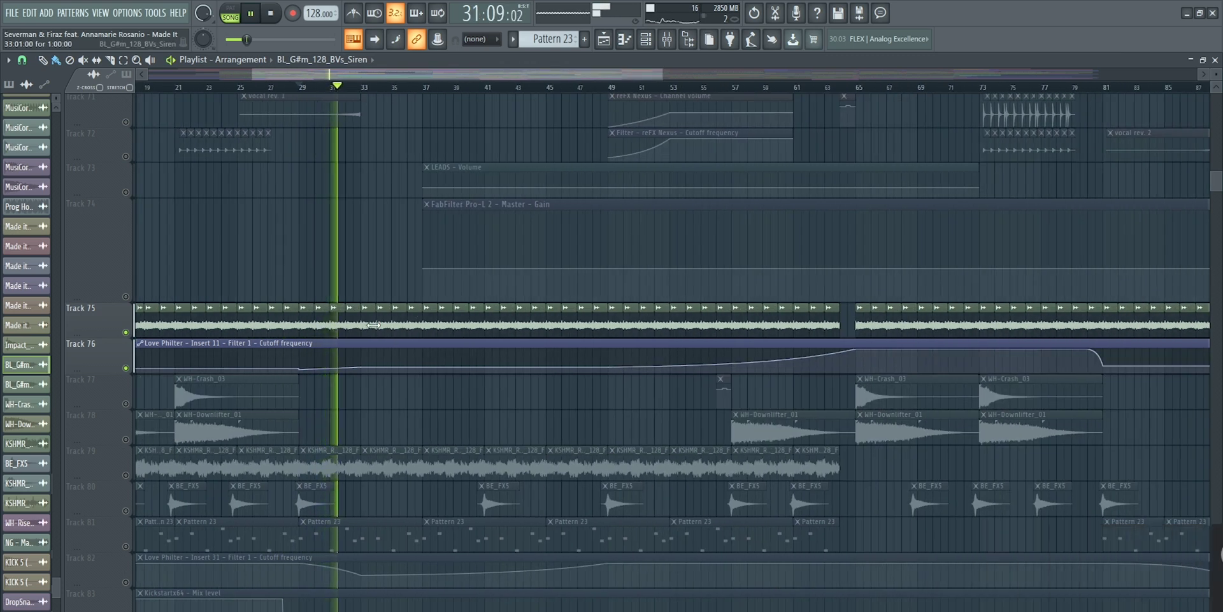
pyautogui.press('space')
# Unmute the KSHMR_Reverse_Instrument_05_Guitar_and_Voice_128_F clips on Track 79, play from bar 29 and mute Track 75
pyautogui.click(125, 474)
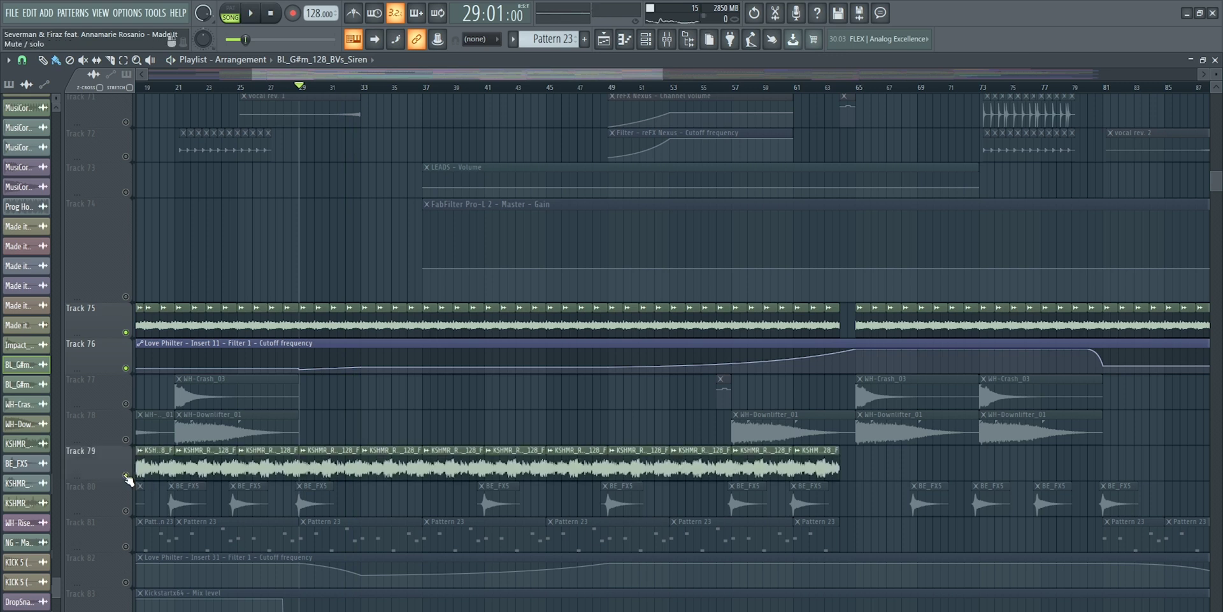
pyautogui.click(317, 468)
pyautogui.press('space')
pyautogui.click(126, 332)
pyautogui.scroll(-5, 366, 438)
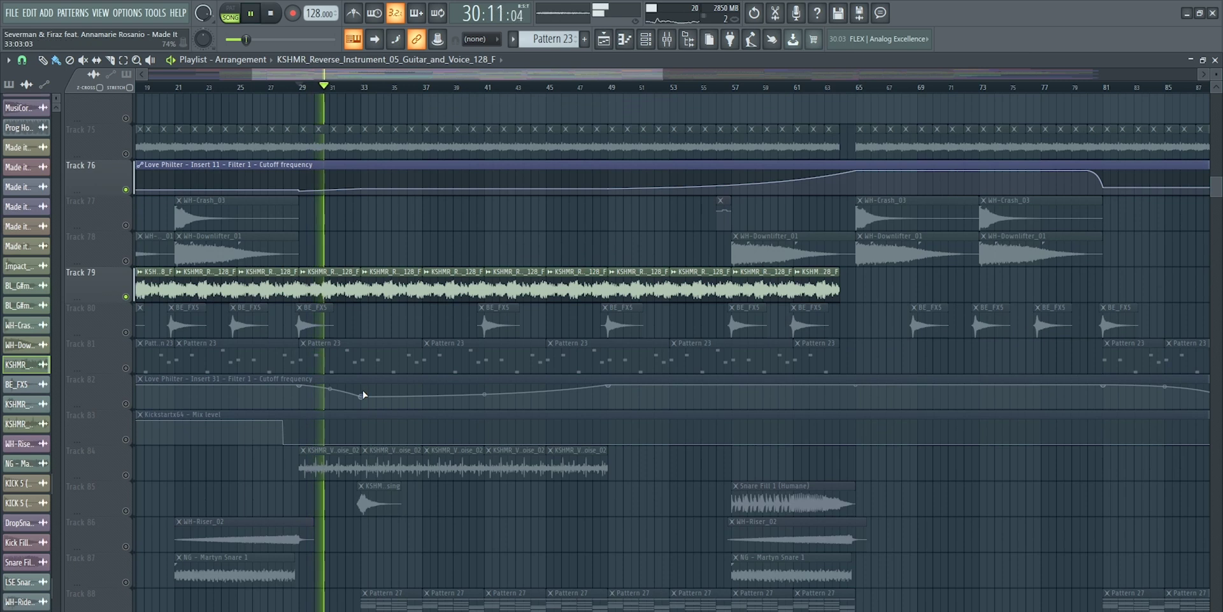
# Unmute the vocal clips on Track 75, and solo the KSHMR_Vinyl_Noise_02 clips on Track 84
pyautogui.click(126, 154)
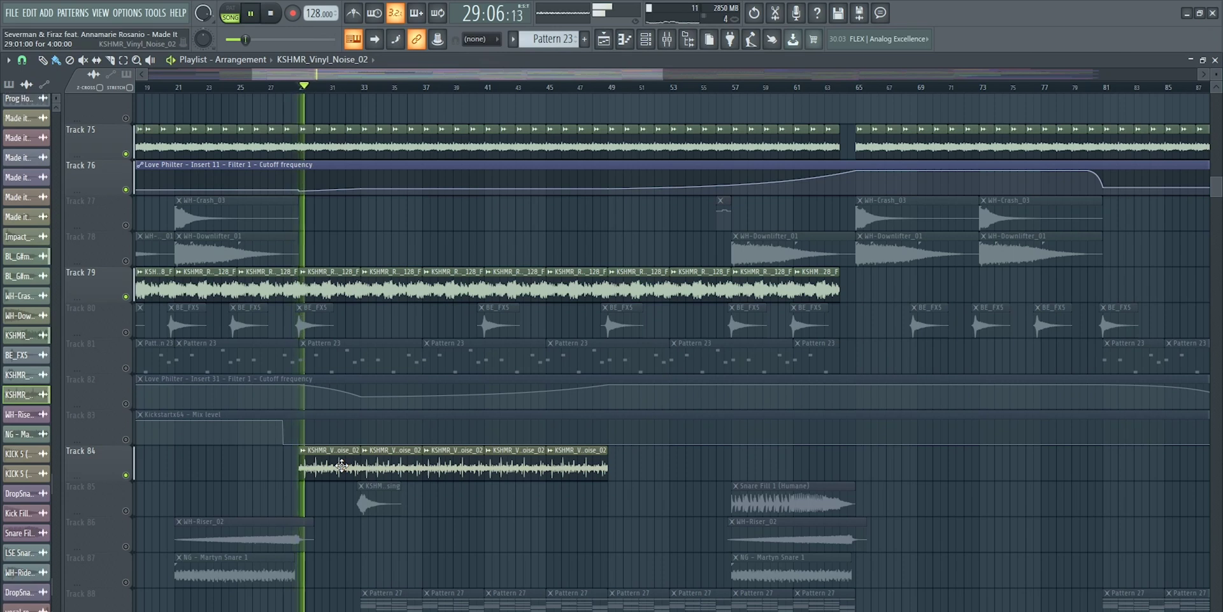
pyautogui.rightClick(126, 475)
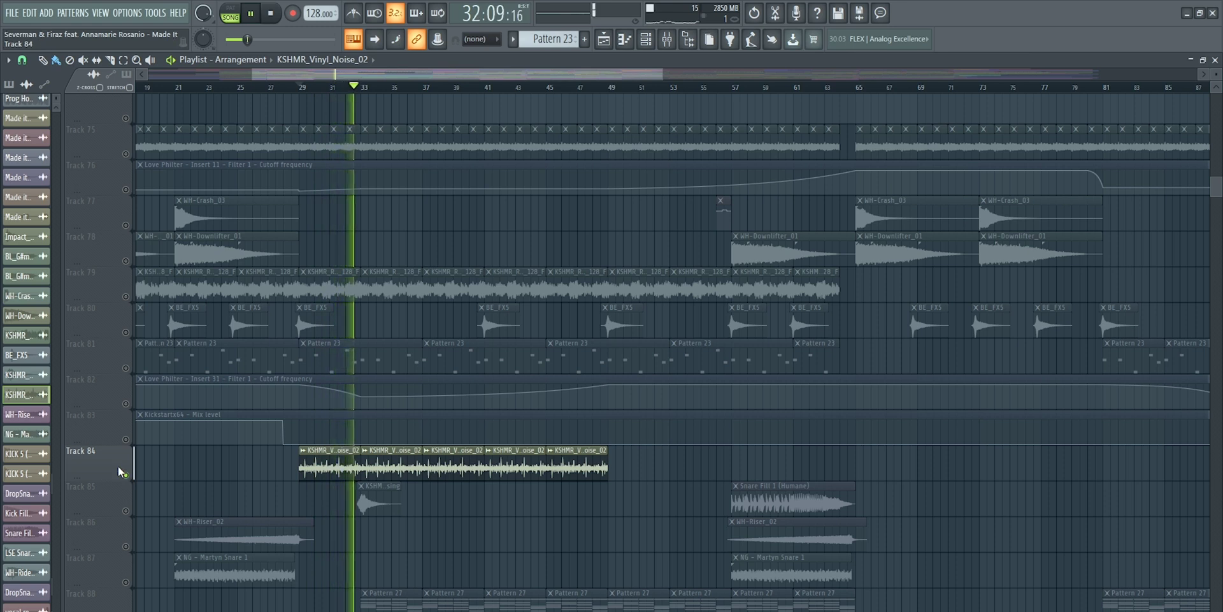
# Unmute Tracks 79 to 83, 76 and 75 alongside the vinyl noise and play the combined break layers from bar 29
pyautogui.click(126, 297)
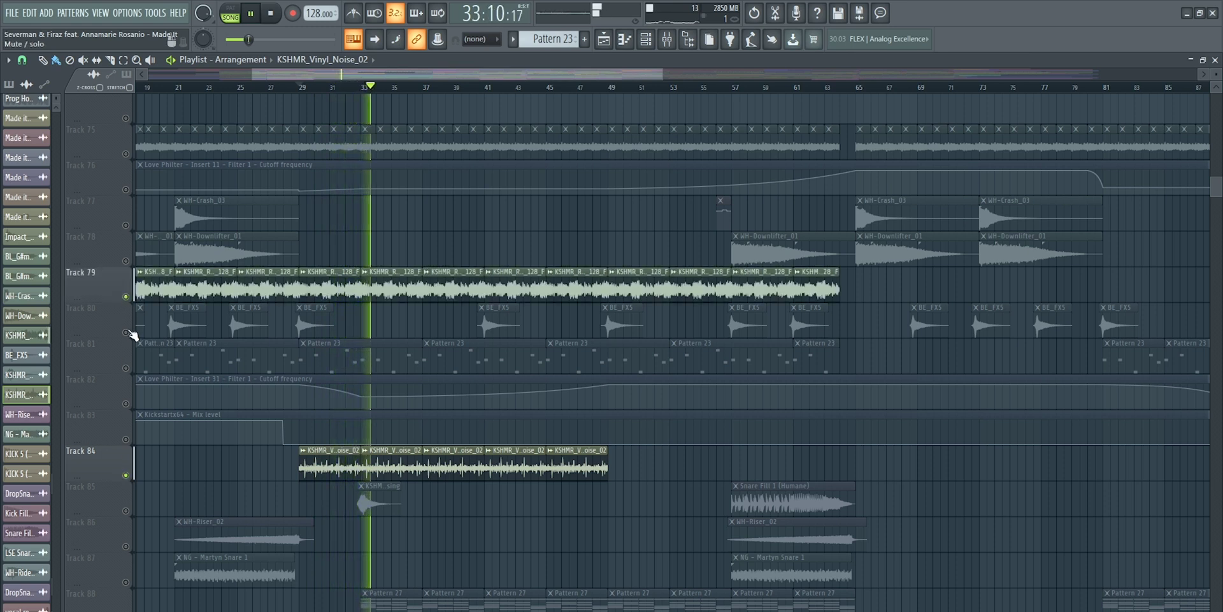
pyautogui.click(126, 332)
pyautogui.click(125, 368)
pyautogui.click(125, 403)
pyautogui.click(127, 439)
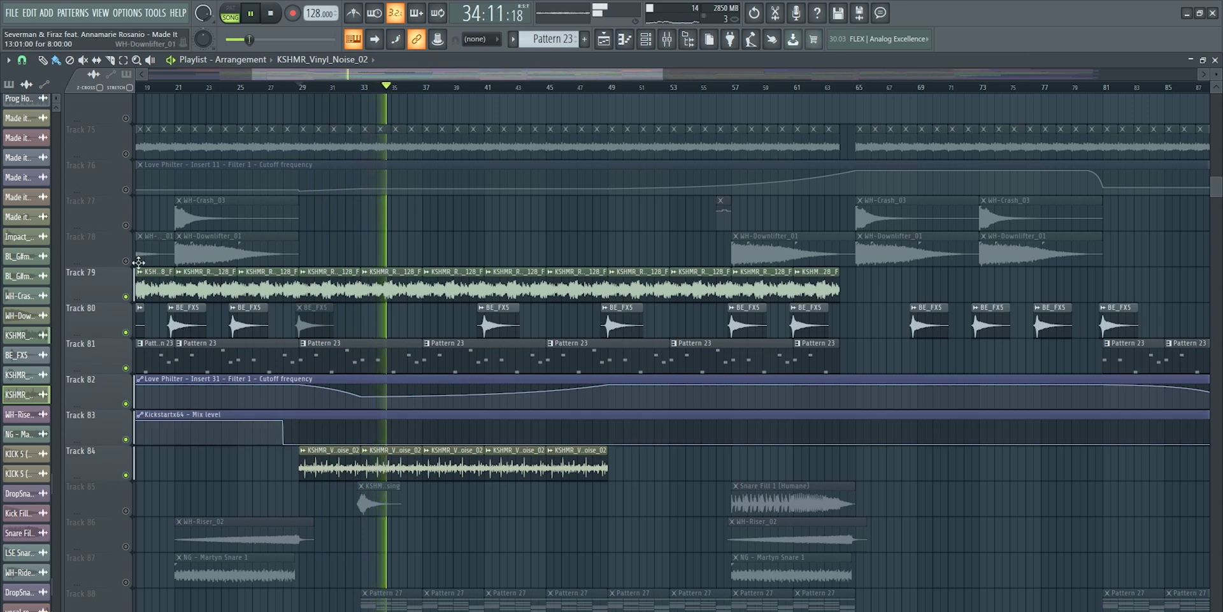
pyautogui.click(126, 189)
pyautogui.click(125, 154)
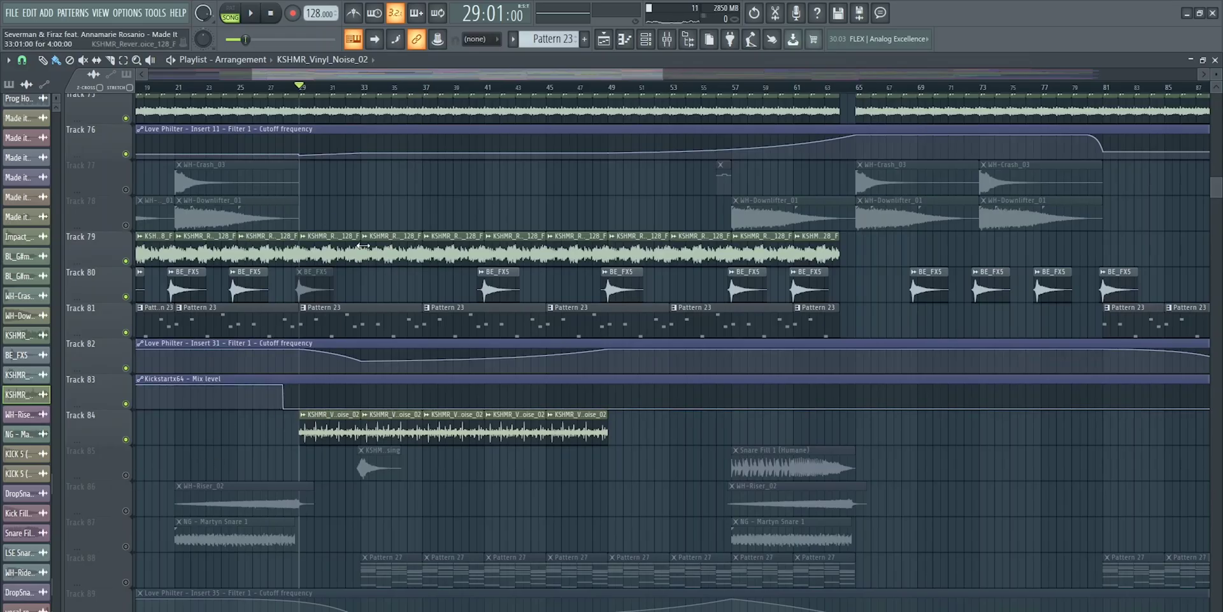
pyautogui.press('space')
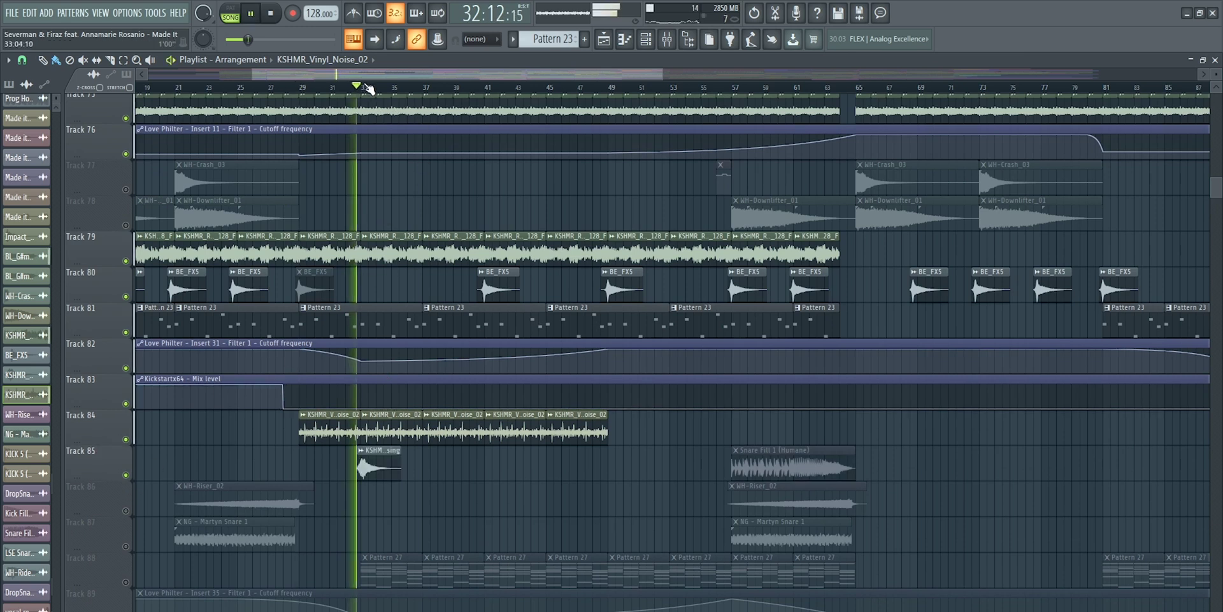
# Solo the KSHMR clip on Track 85 to audition it, restore all tracks and restart playback
pyautogui.rightClick(134, 472)
pyautogui.click(130, 475)
pyautogui.rightClick(126, 475)
pyautogui.press('space')
pyautogui.press('space')
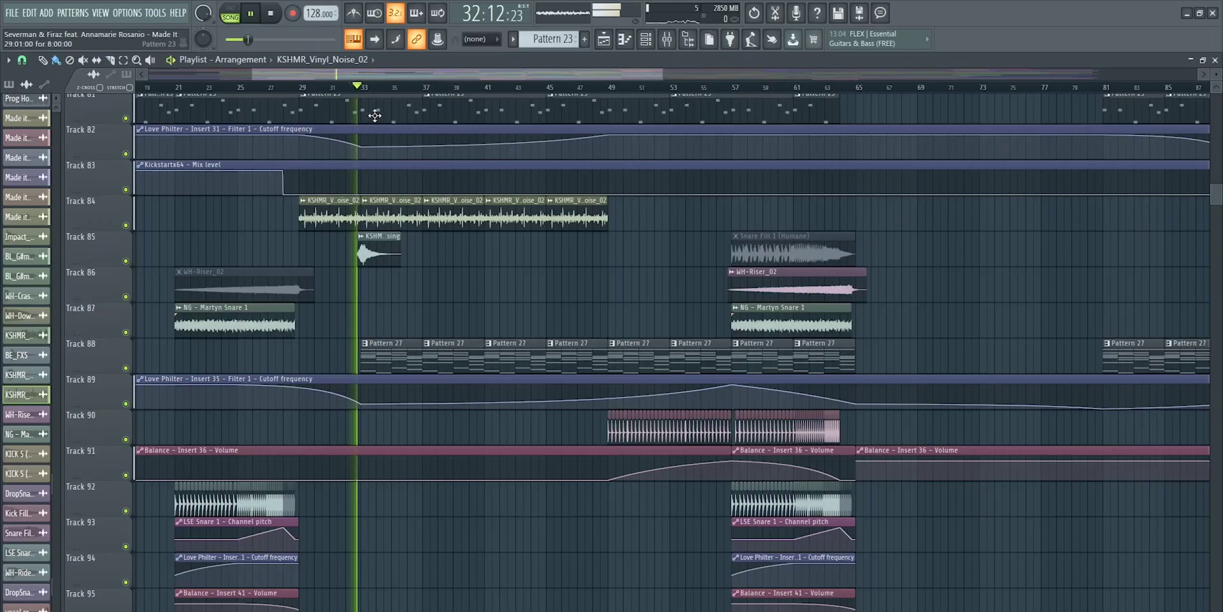
# Select the long Vocal Wet clip on Track 70 during full playback, stop playback and solo its track
pyautogui.scroll(6, 456, 355)
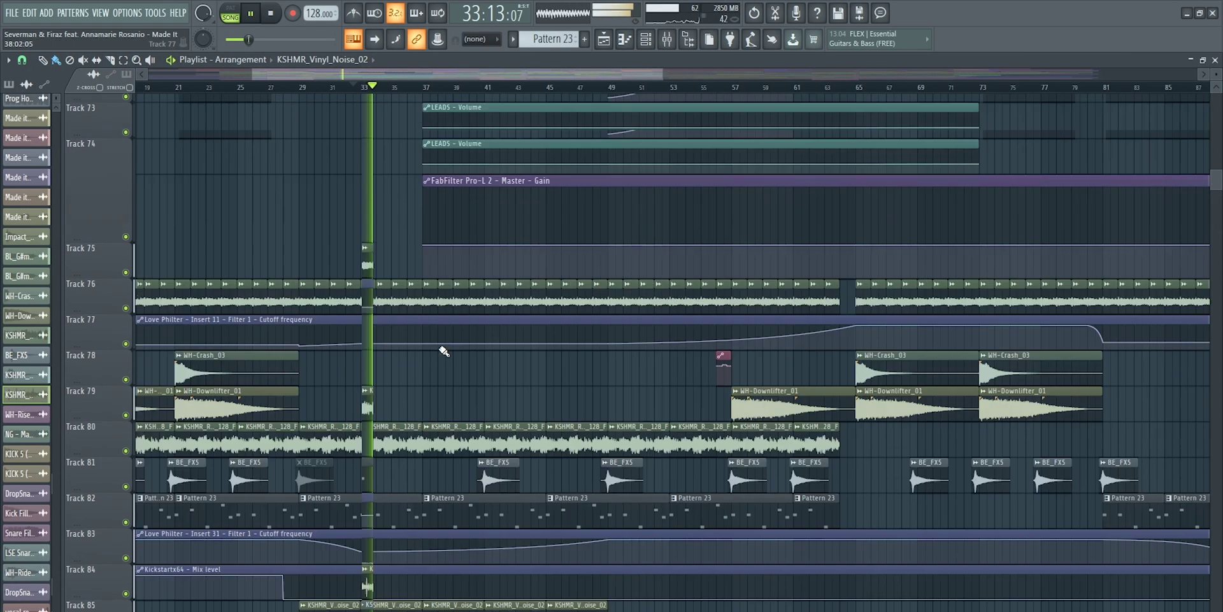
pyautogui.scroll(3, 442, 351)
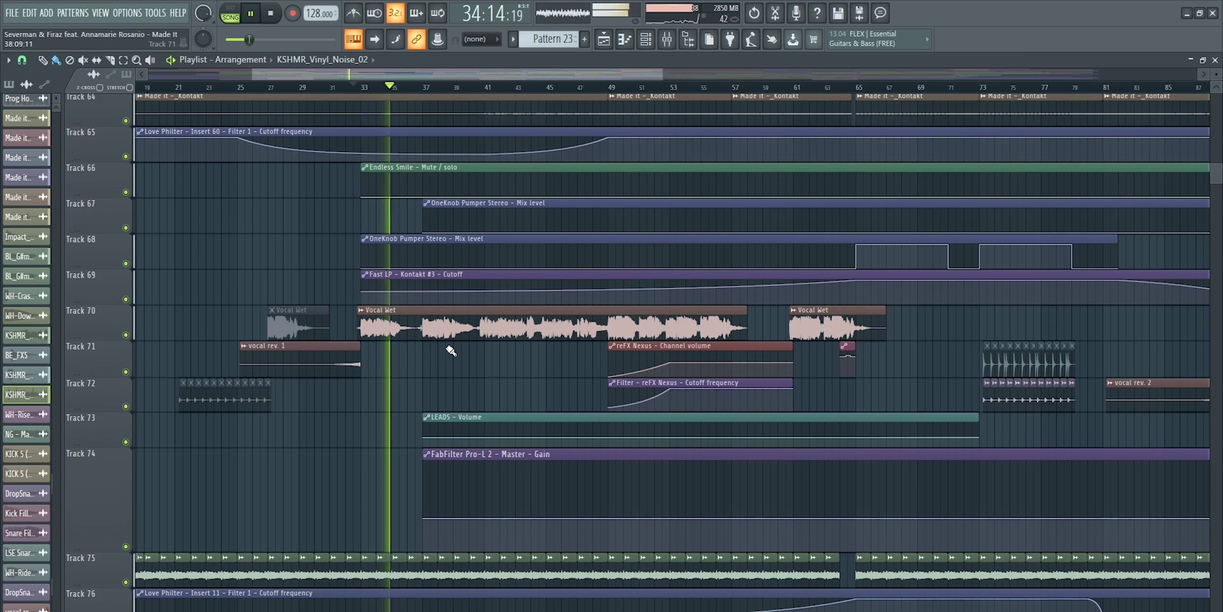
pyautogui.click(475, 336)
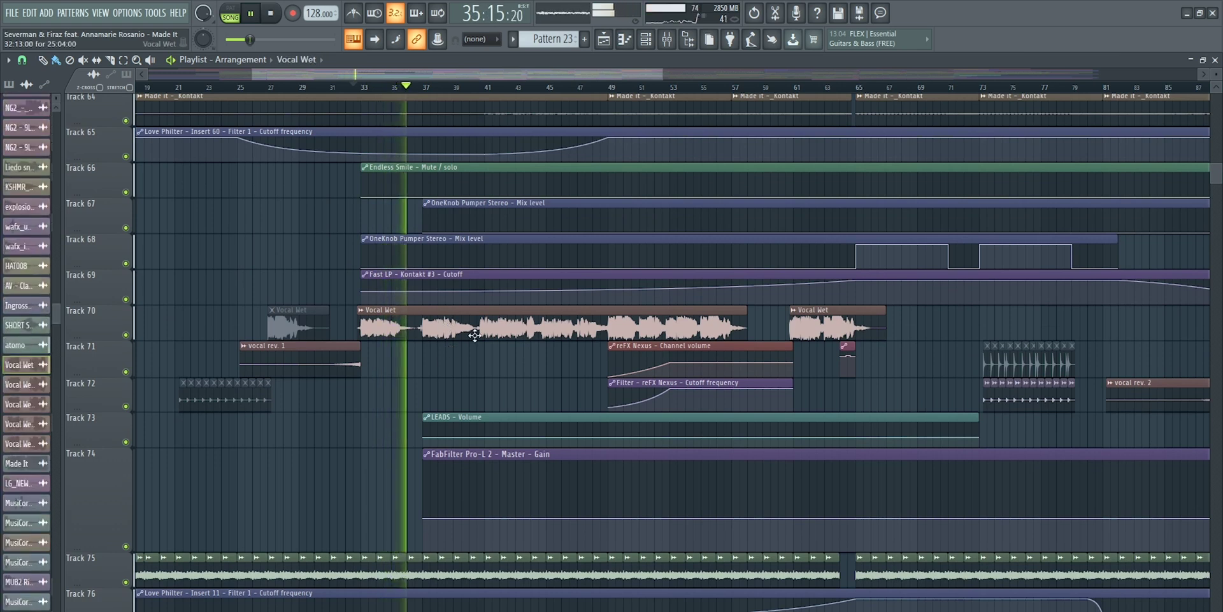
pyautogui.scroll(1, 476, 335)
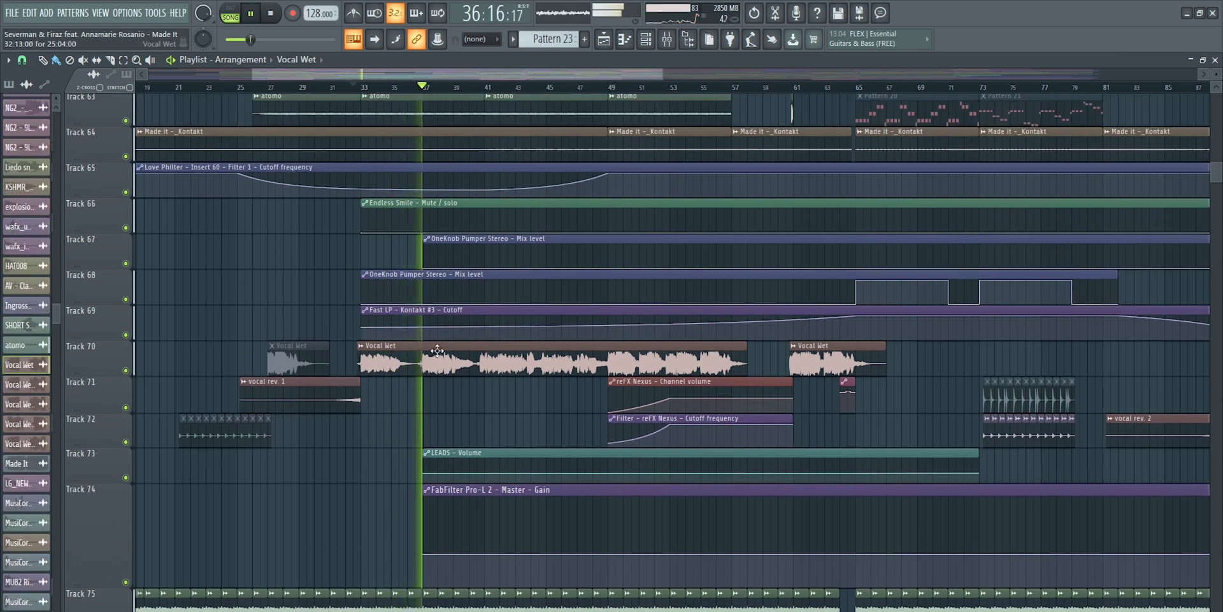
pyautogui.scroll(3, 893, 367)
pyautogui.scroll(-3, 488, 509)
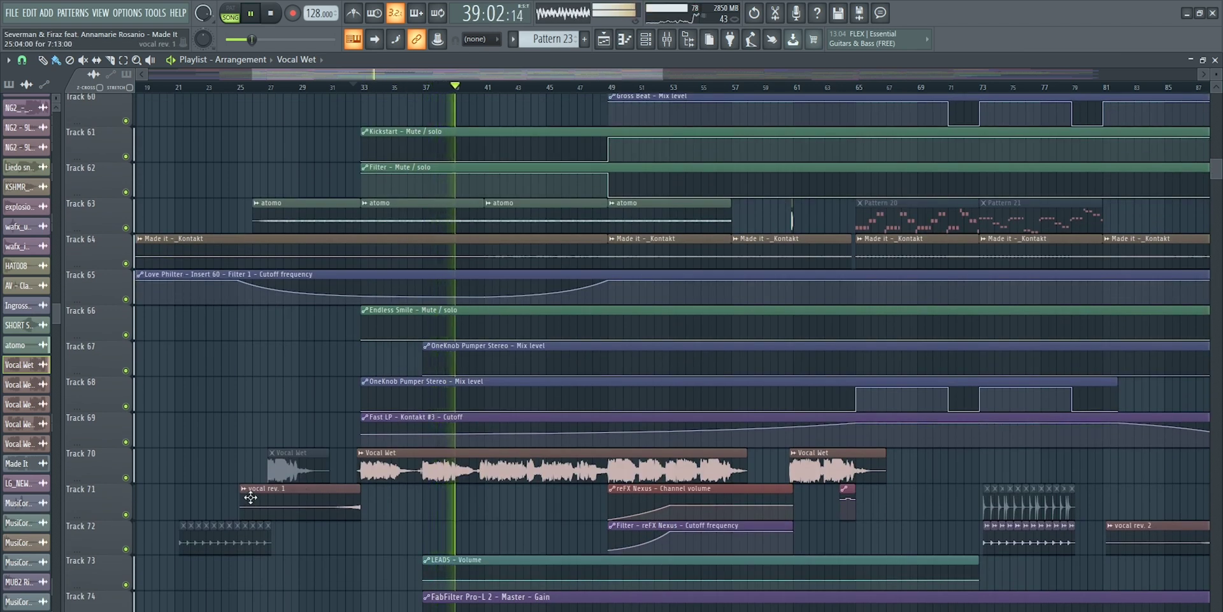
pyautogui.press('space')
pyautogui.rightClick(126, 477)
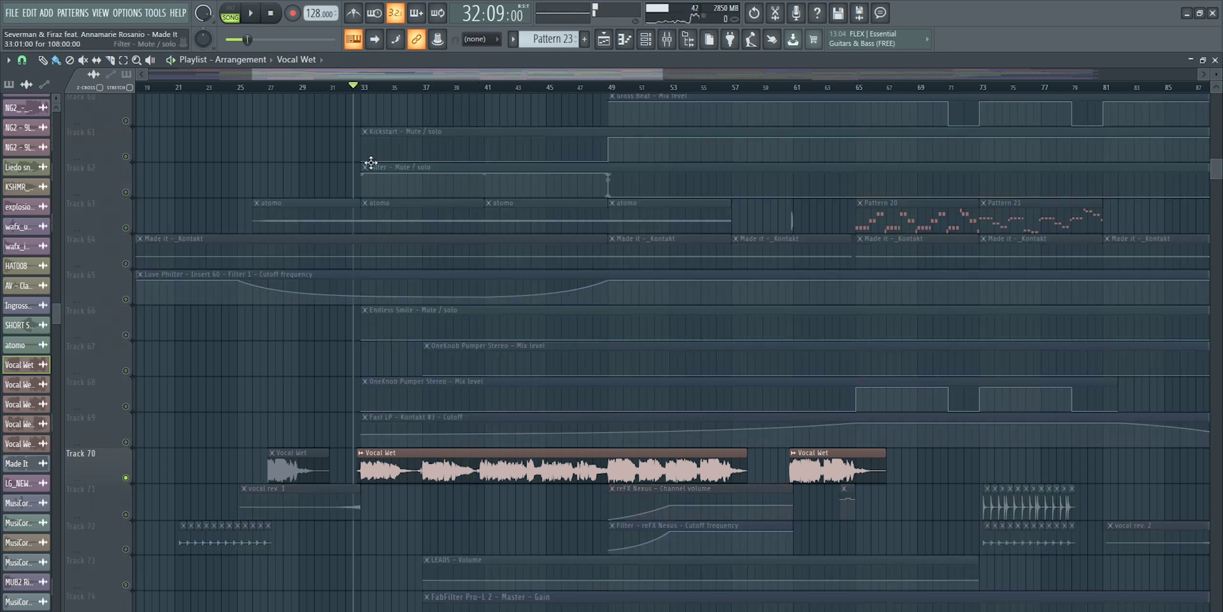
# Play the soloed Vocal Wet clip from bar 33, stop, and view its sample settings
pyautogui.scroll(1, 367, 94)
pyautogui.press('space')
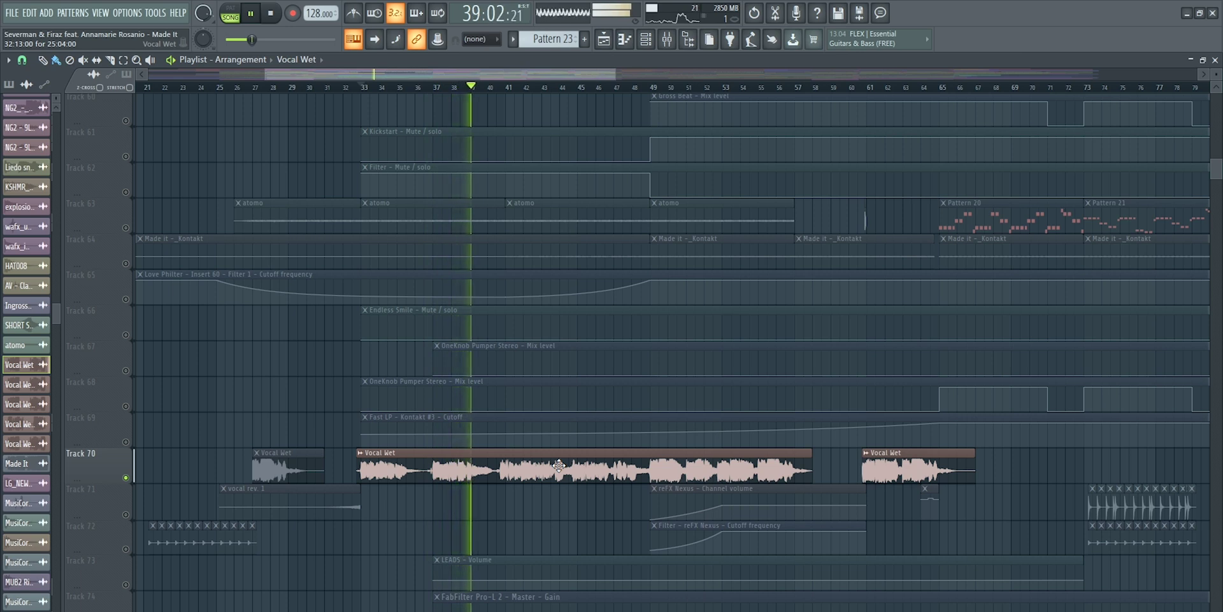
pyautogui.press('space')
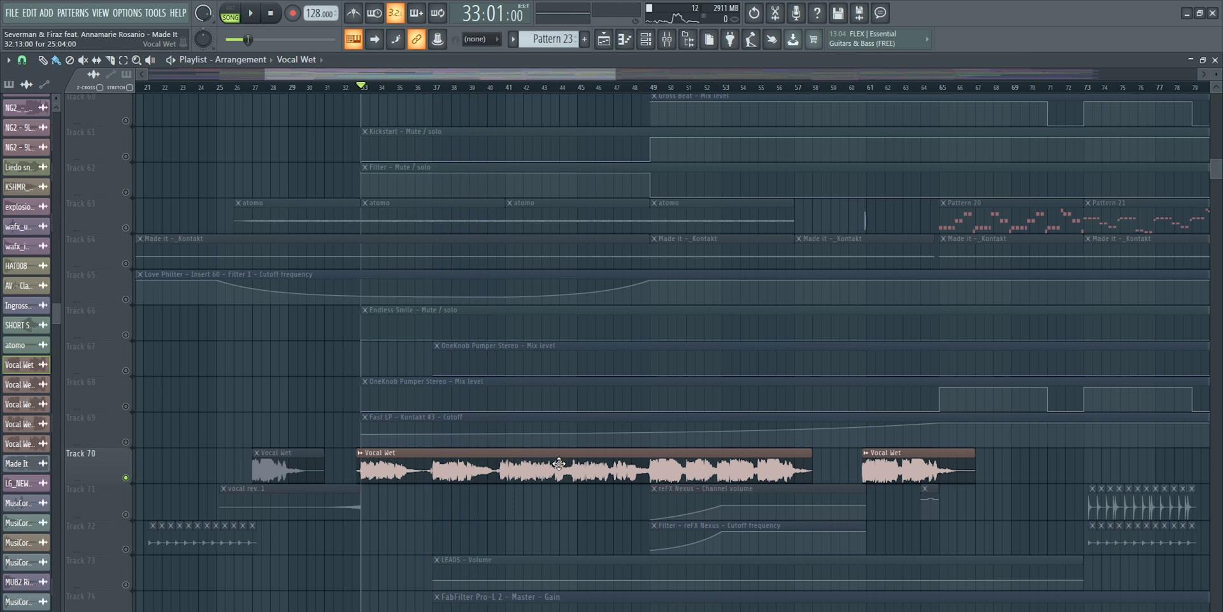
pyautogui.doubleClick(559, 463)
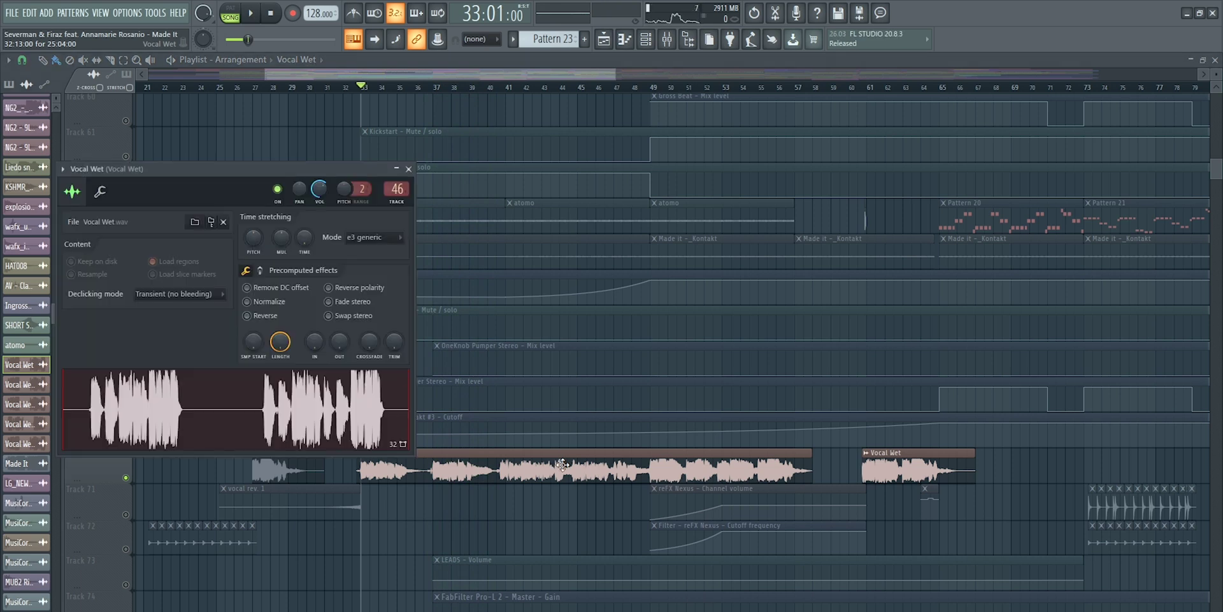
pyautogui.press('Escape')
# Show the Vocal Wet mixer insert and examine the Fruity parametric EQ 2 curves in effect slots 1 and 2
pyautogui.click(666, 41)
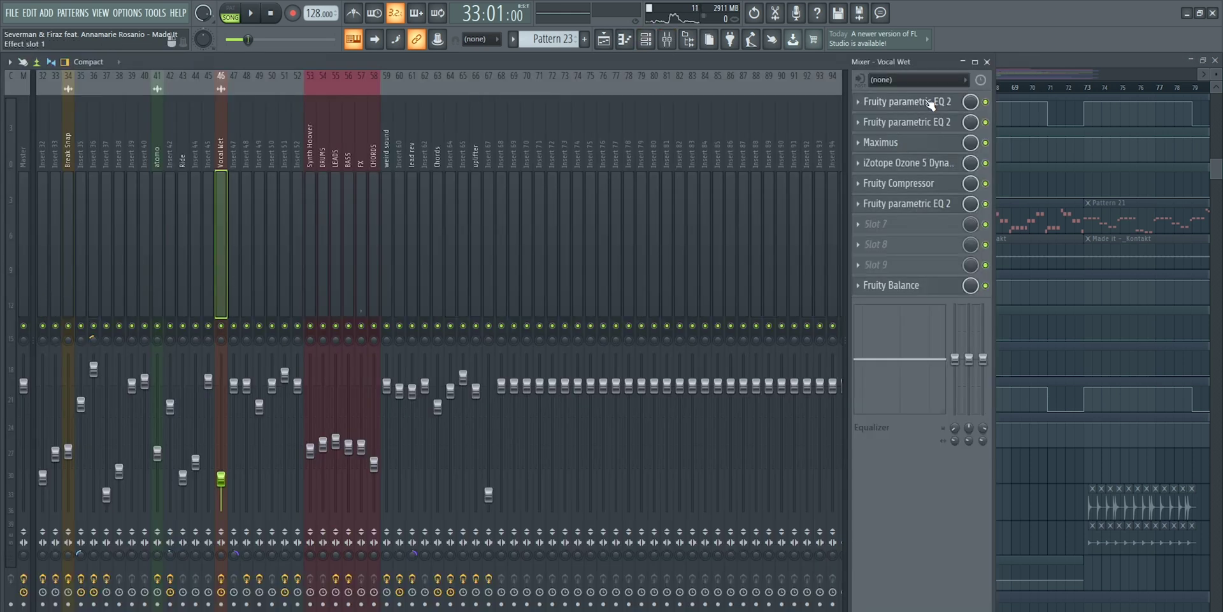
pyautogui.click(930, 101)
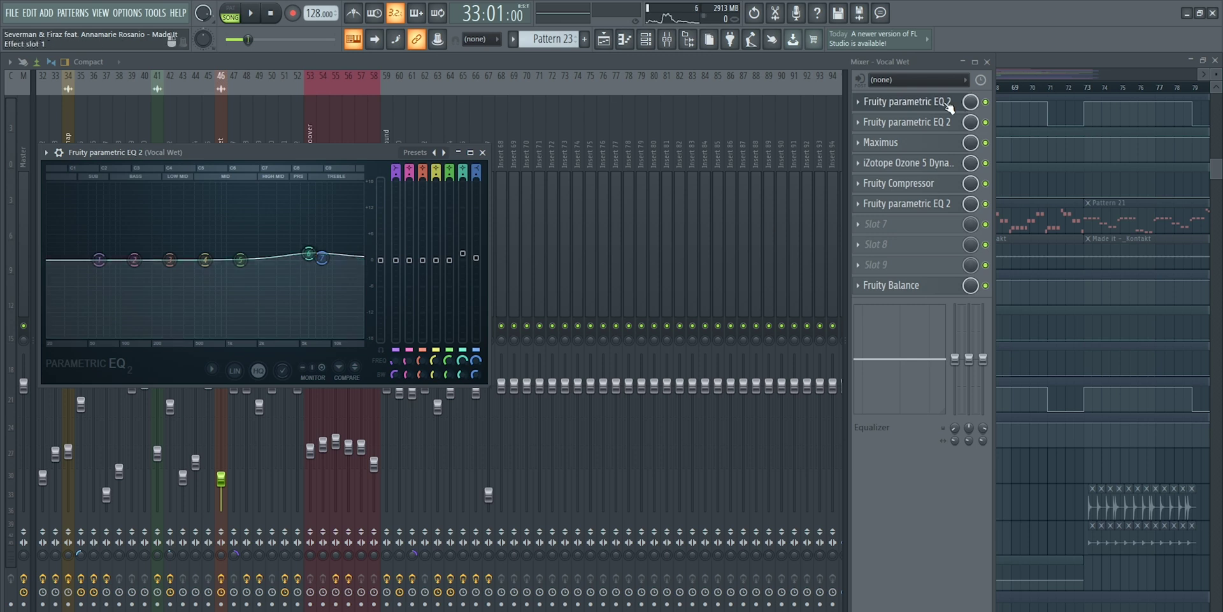
pyautogui.click(917, 101)
pyautogui.click(934, 123)
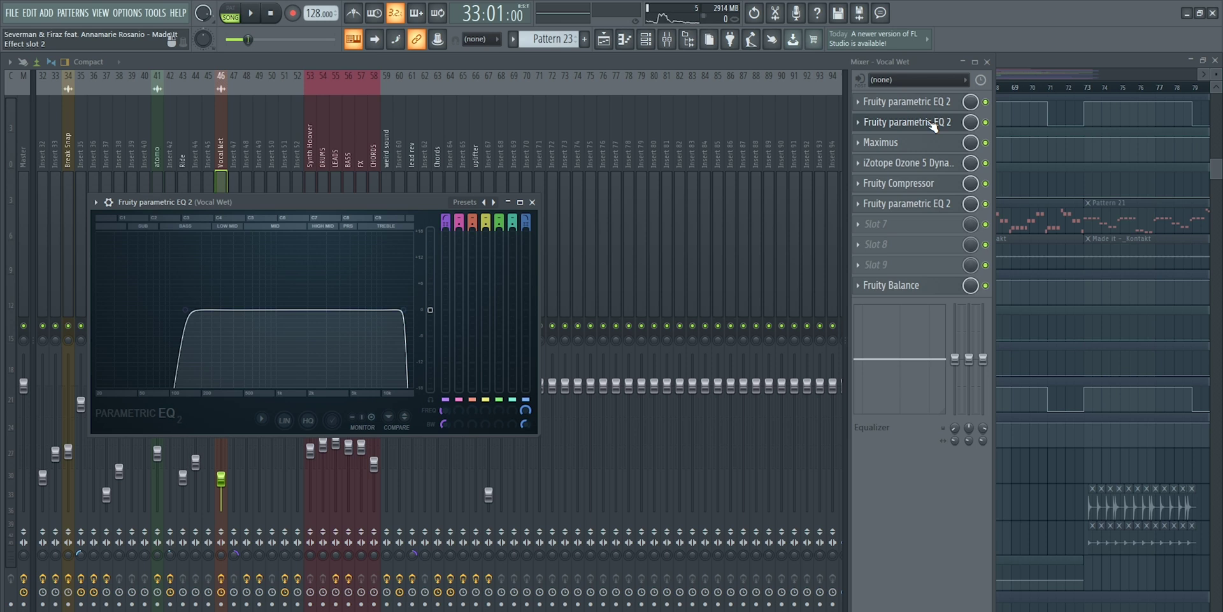
pyautogui.click(933, 123)
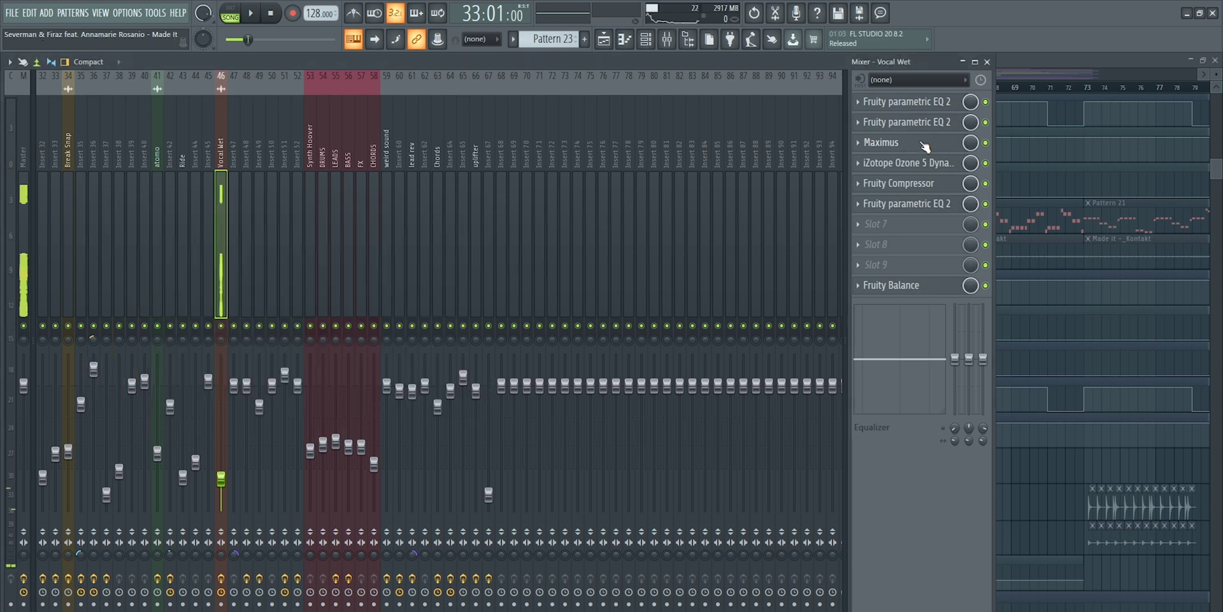
# Examine the Maximus and iZotope Ozone 5 Dynamics settings in the Vocal Wet effect chain
pyautogui.click(922, 142)
pyautogui.moveTo(381, 119); pyautogui.dragTo(440, 117)
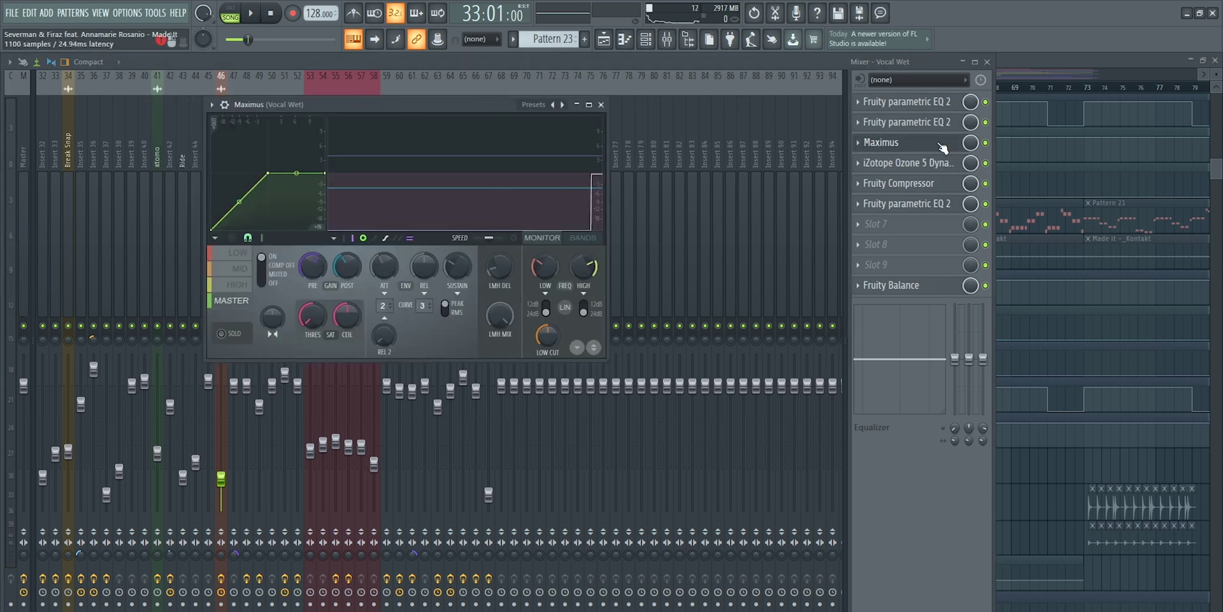
pyautogui.click(942, 146)
pyautogui.click(956, 144)
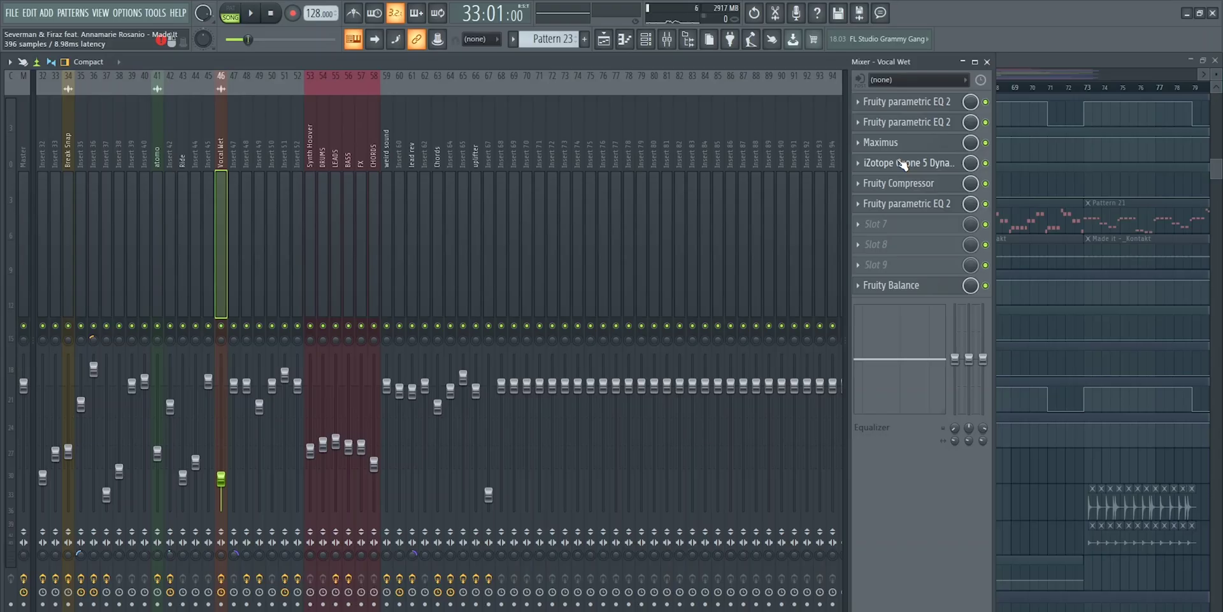
pyautogui.click(901, 162)
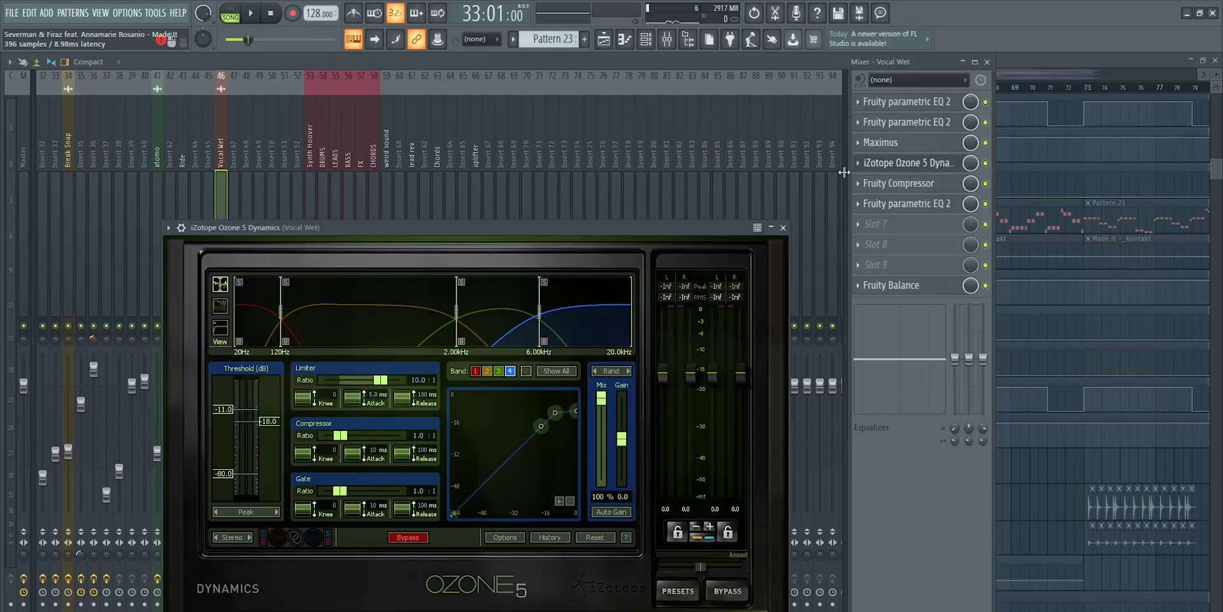
pyautogui.moveTo(574, 227); pyautogui.dragTo(604, 123)
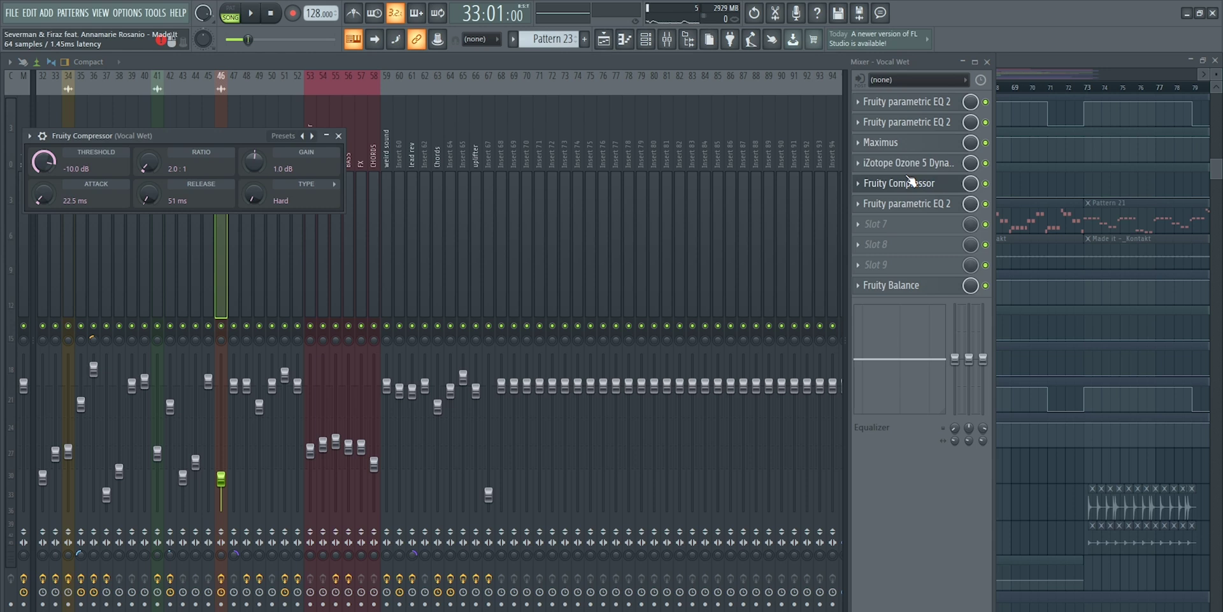
# Examine the Fruity Compressor, the slot 6 Fruity parametric EQ 2 and the Fruity Balance on the Vocal Wet insert
pyautogui.click(922, 183)
pyautogui.click(930, 203)
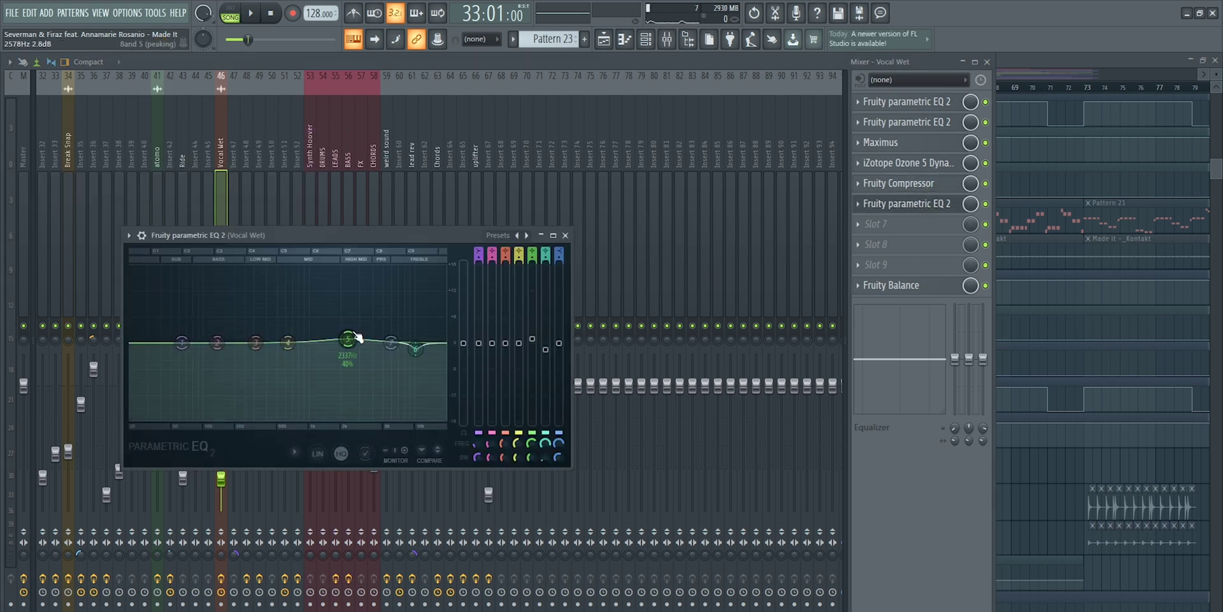
pyautogui.click(924, 204)
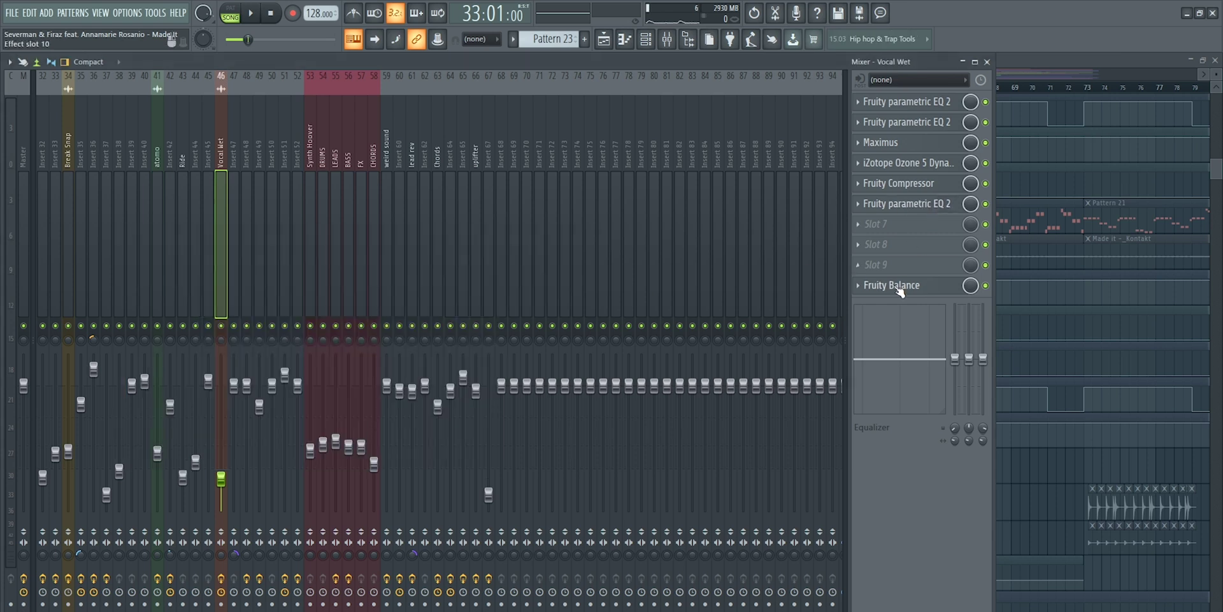
pyautogui.click(898, 287)
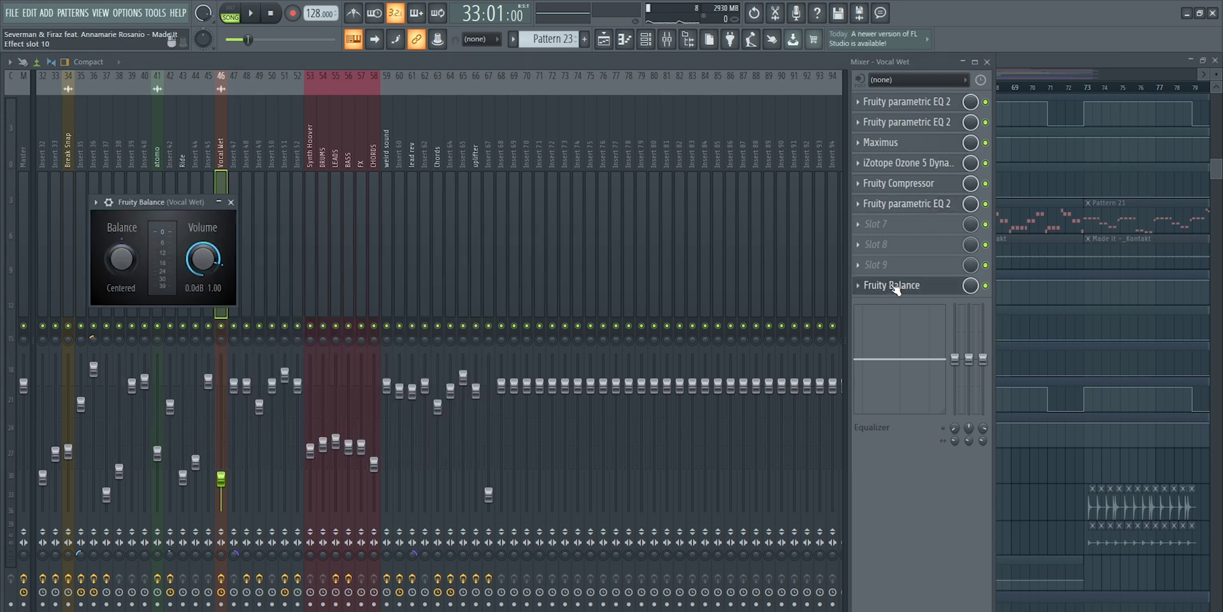
pyautogui.click(895, 286)
# Return to the playlist, audition the Pattern 27 layer on Track 88 from bar 33 and open its FLEX instrument
pyautogui.press('F5')
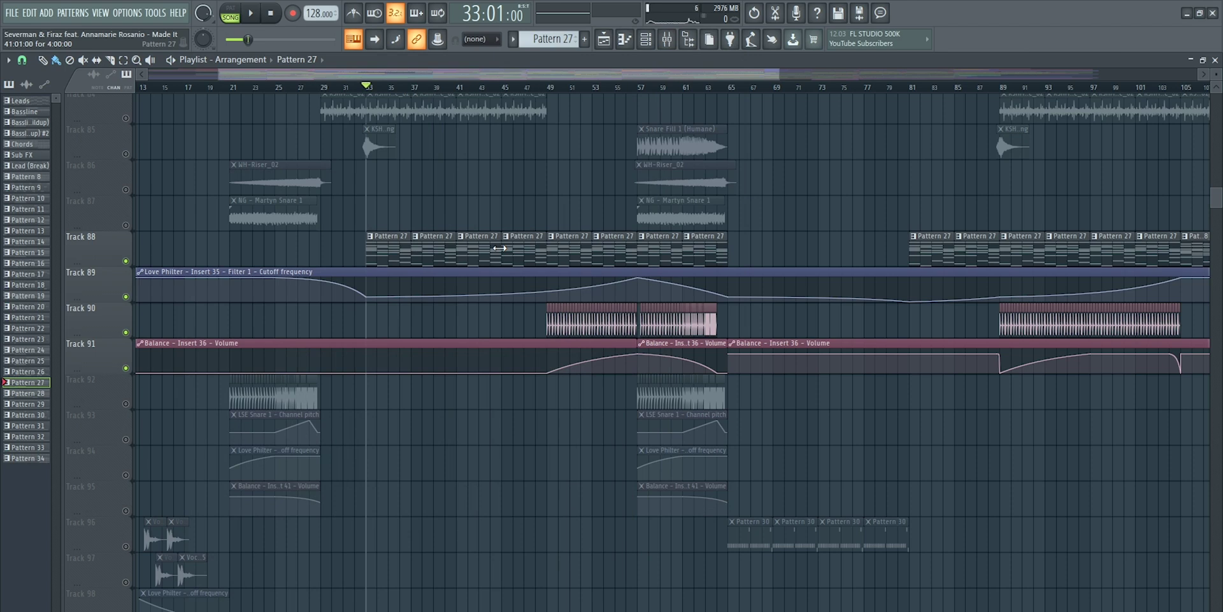
pyautogui.press('space')
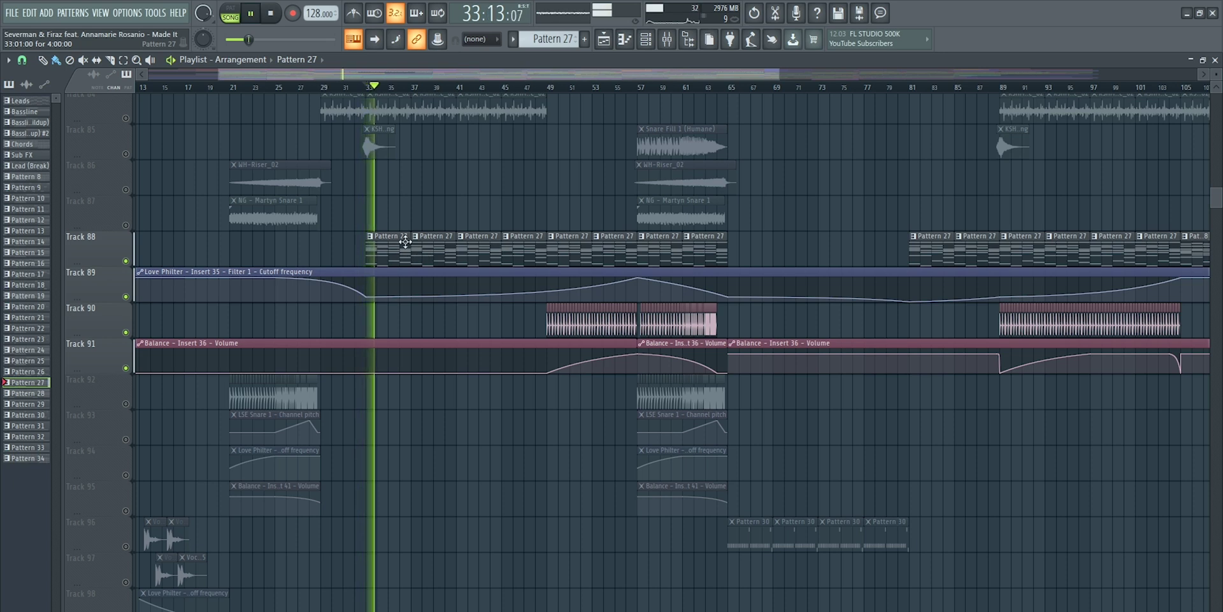
pyautogui.click(646, 39)
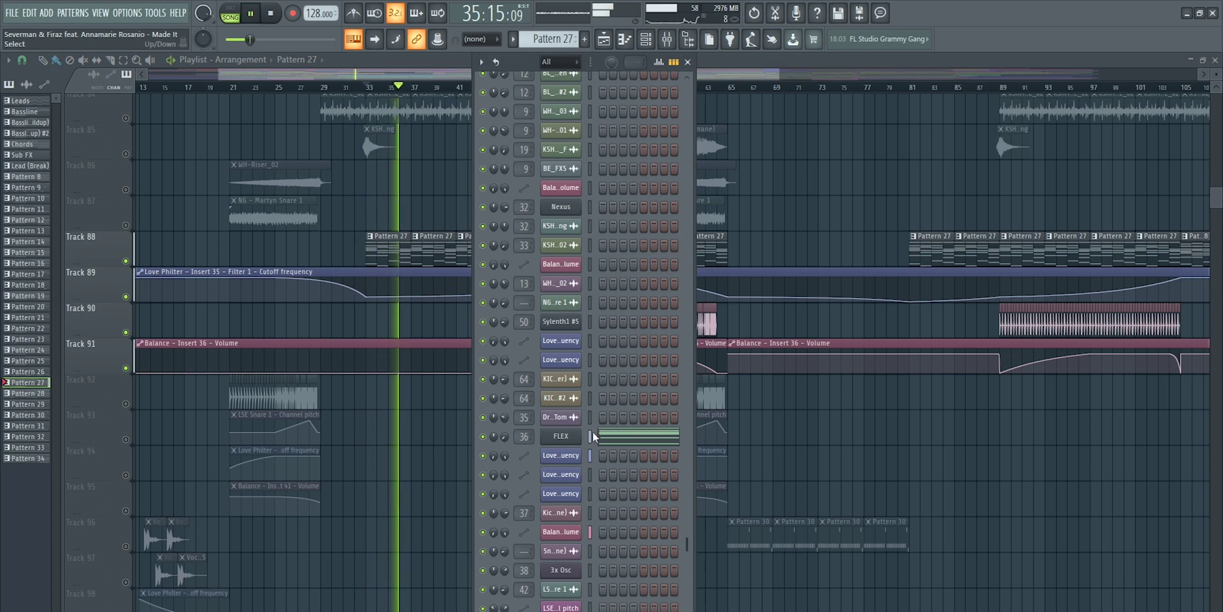
pyautogui.press('space')
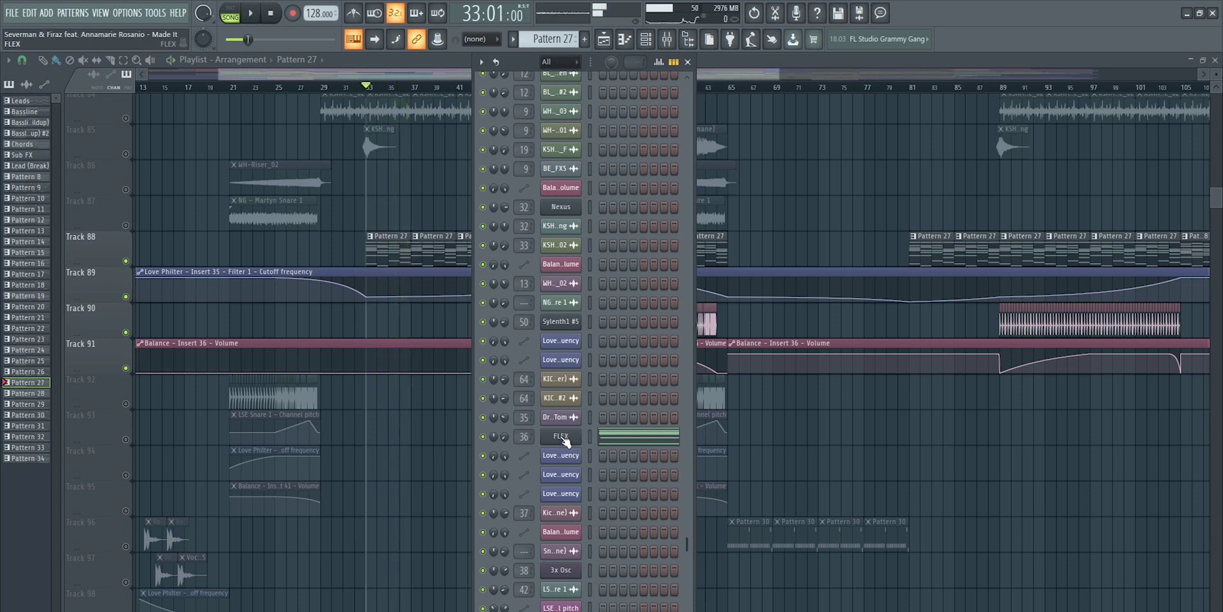
pyautogui.click(563, 438)
pyautogui.moveTo(386, 146); pyautogui.dragTo(537, 136)
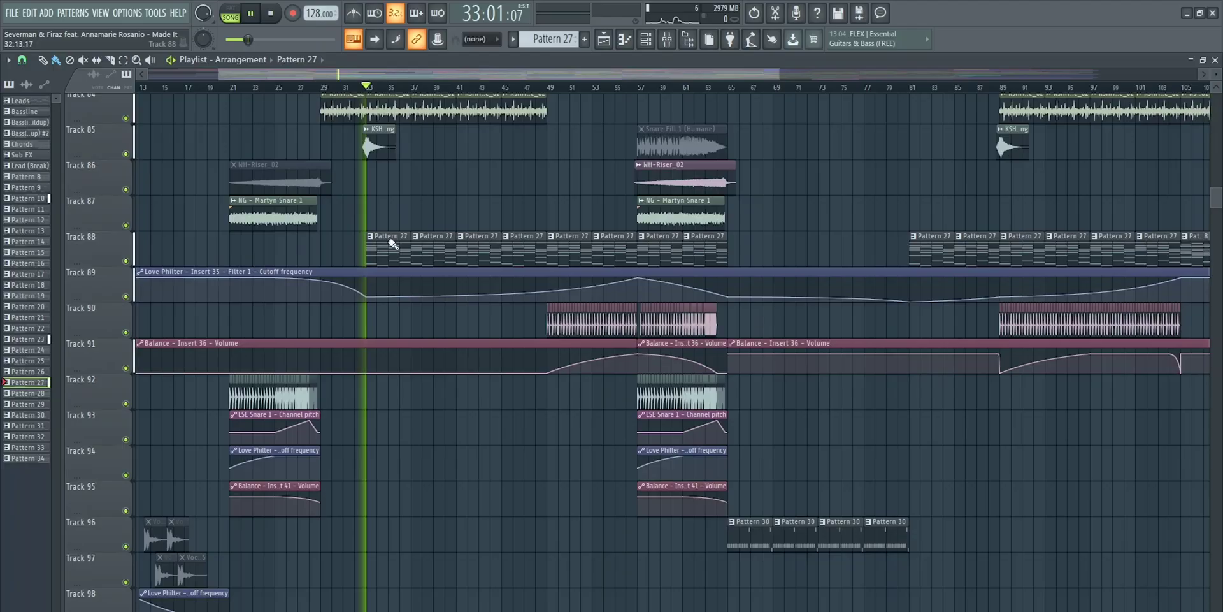
# Jump playback to around bar 40 and review the full arrangement from Track 88 up to Track 60
pyautogui.scroll(3, 490, 161)
pyautogui.click(455, 88)
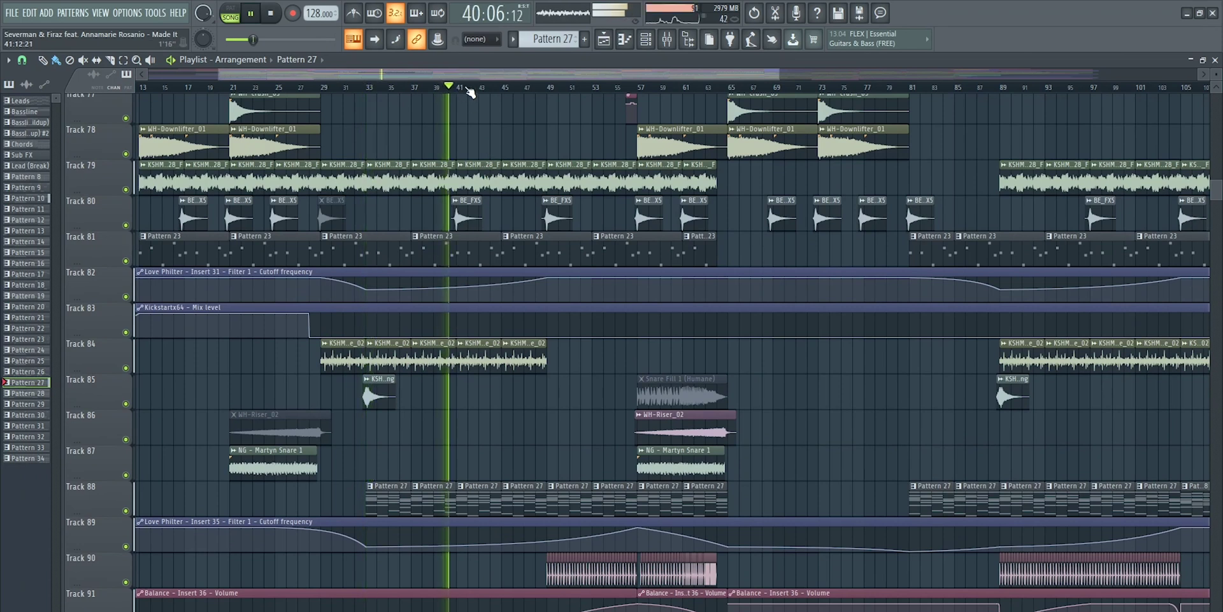
pyautogui.scroll(5, 572, 238)
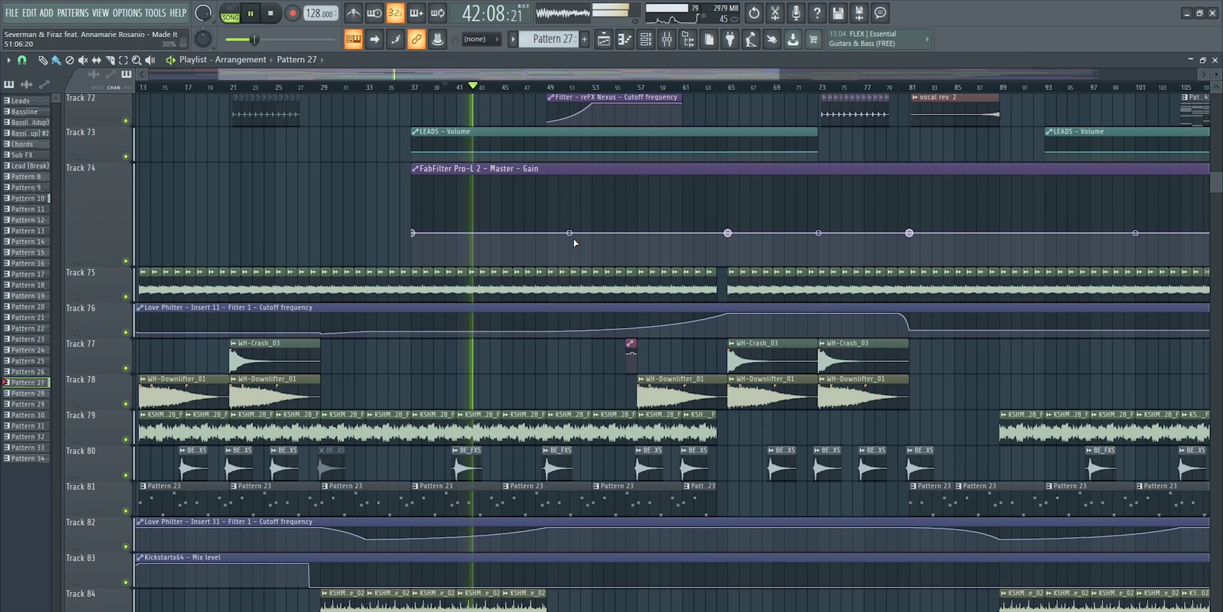
pyautogui.scroll(8, 574, 238)
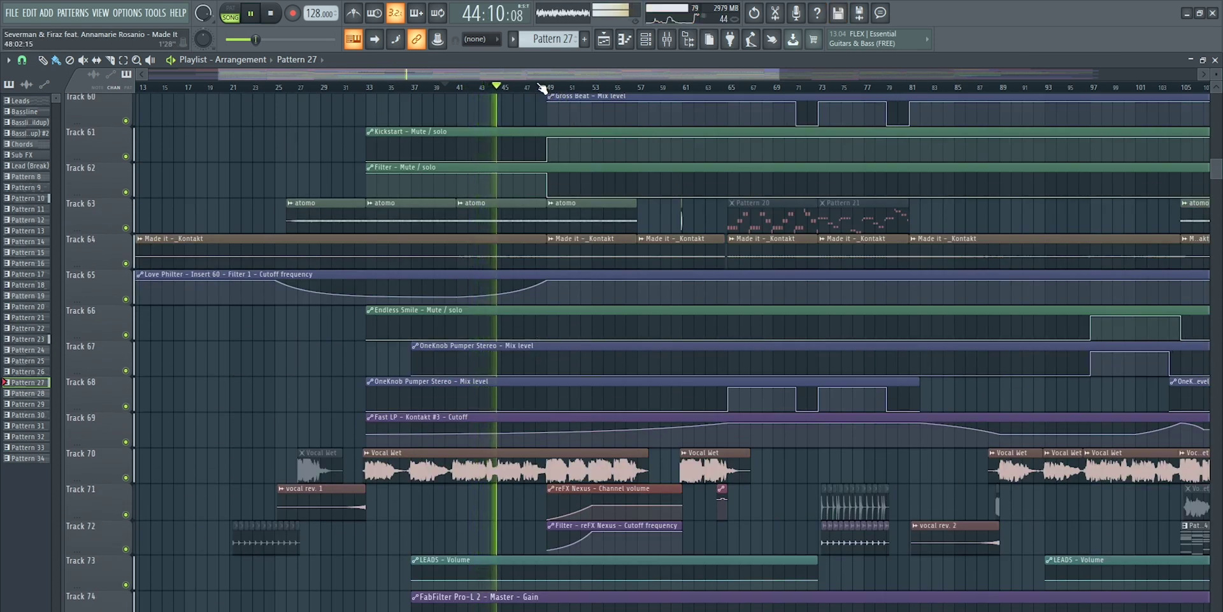
# Solo the atomo layer on Track 63 and audition it from around bar 40, skipping ahead to bar 45
pyautogui.scroll(-1, 543, 88)
pyautogui.press('space')
pyautogui.rightClick(126, 228)
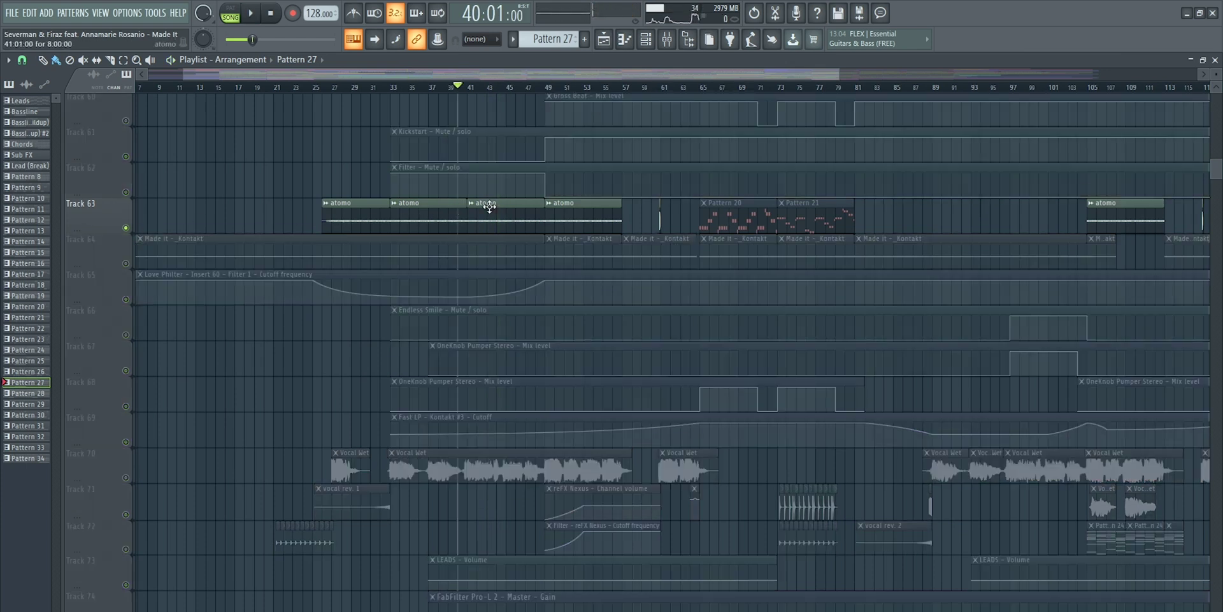
pyautogui.press('space')
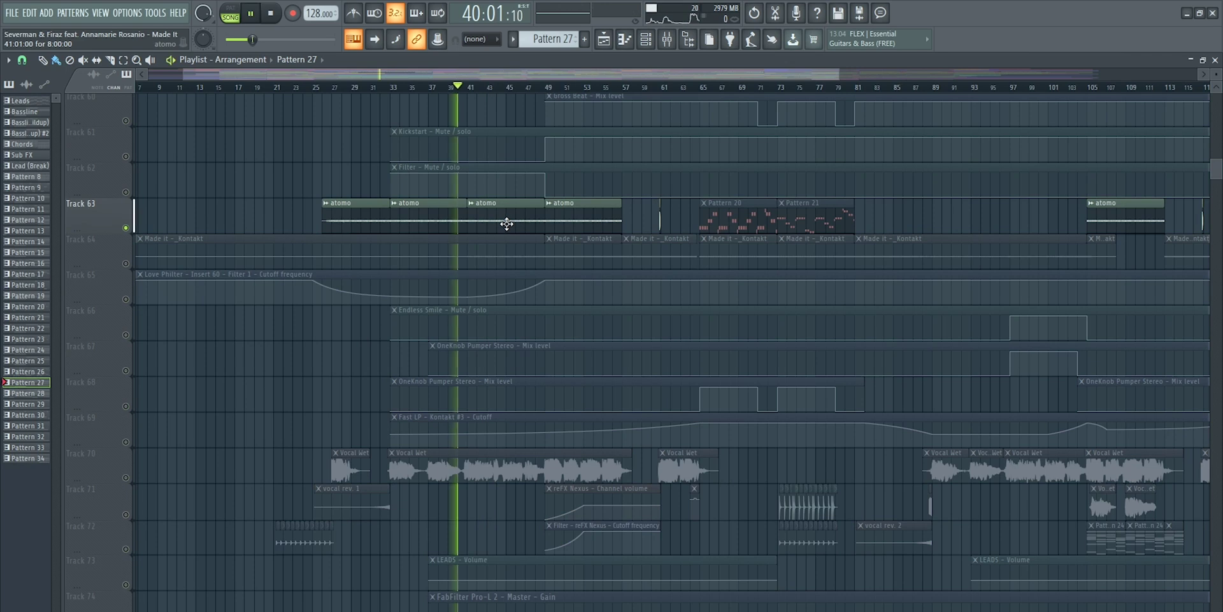
pyautogui.click(508, 88)
pyautogui.scroll(1, 567, 211)
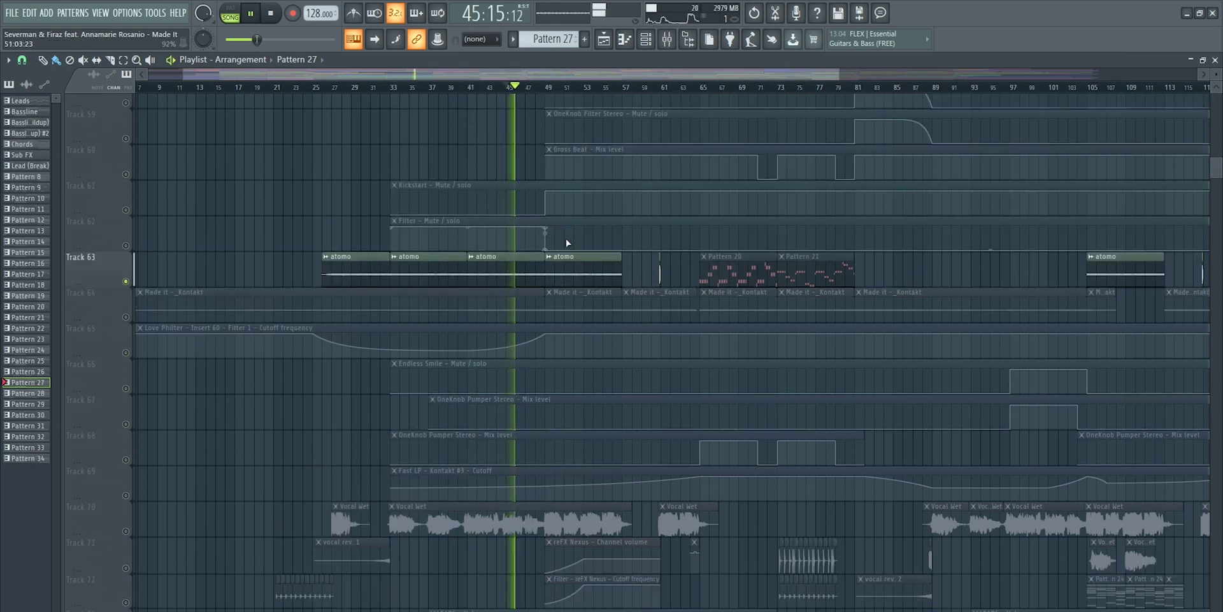
pyautogui.press('space')
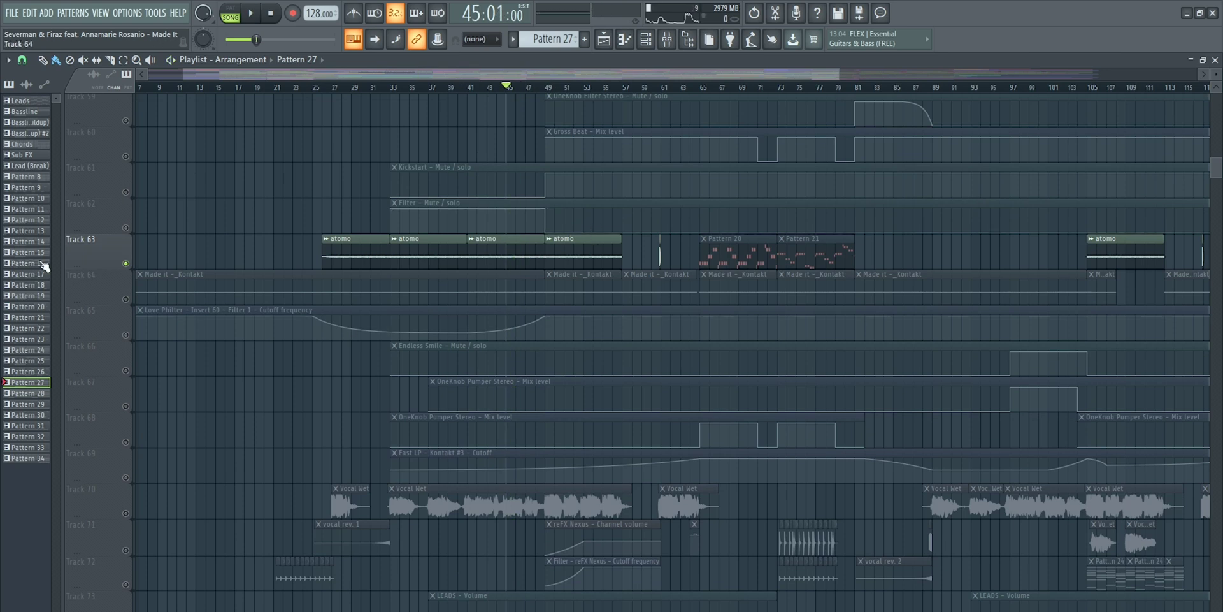
# Cancel the Track 63 solo and play the full arrangement from bar 45 into the section starting at bar 49
pyautogui.keyDown('ctrl'); pyautogui.click(128, 265); pyautogui.keyUp('ctrl')
pyautogui.press('space')
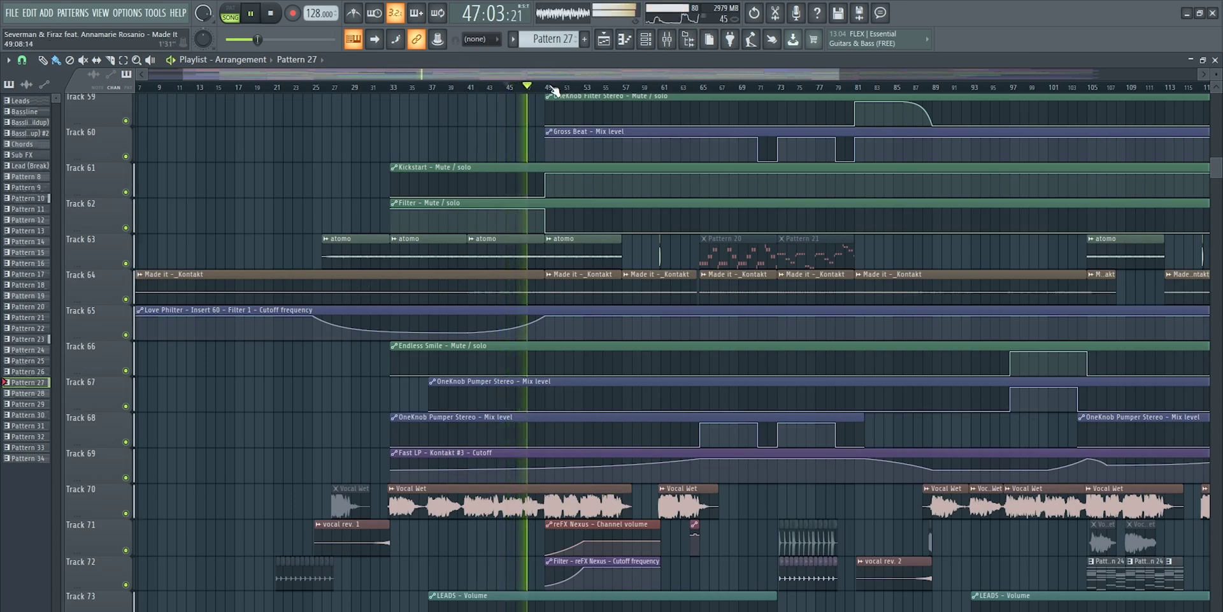
pyautogui.scroll(2, 552, 91)
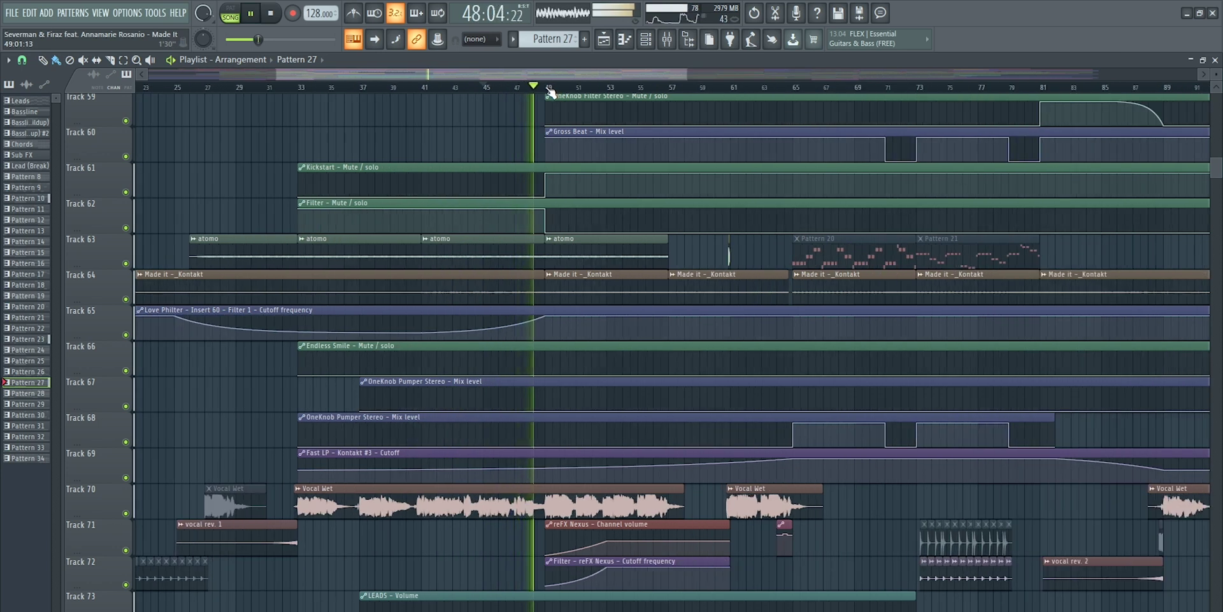
pyautogui.scroll(-4, 552, 91)
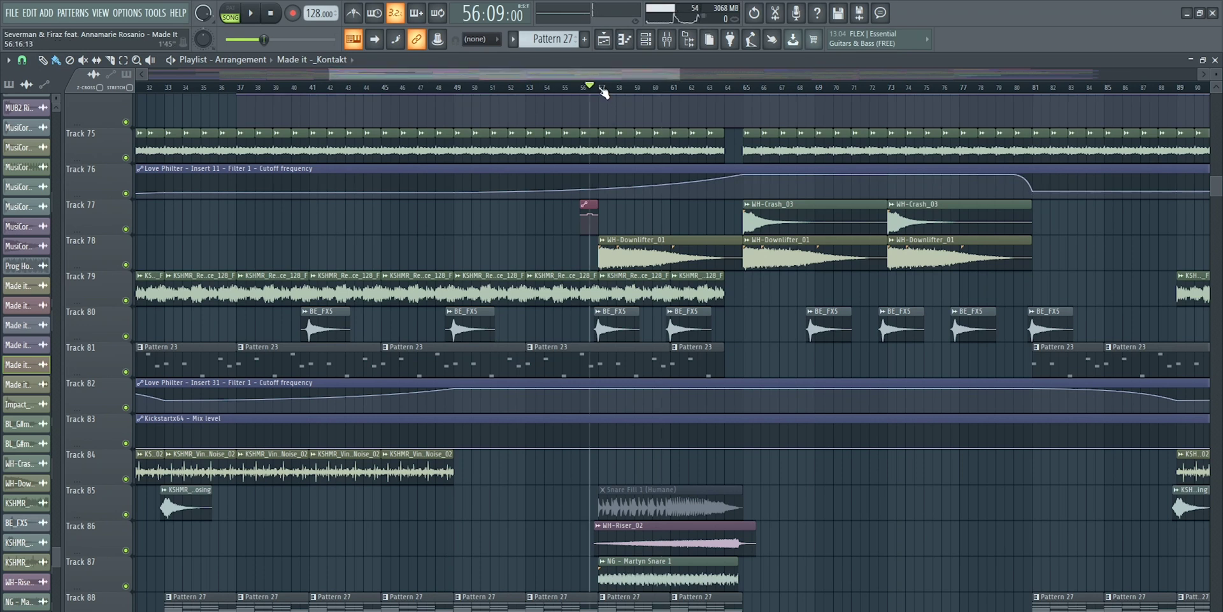
# Solo the WH-Downlifter_01 layer on Track 78 and audition it from bar 56
pyautogui.scroll(1, 604, 93)
pyautogui.rightClick(126, 263)
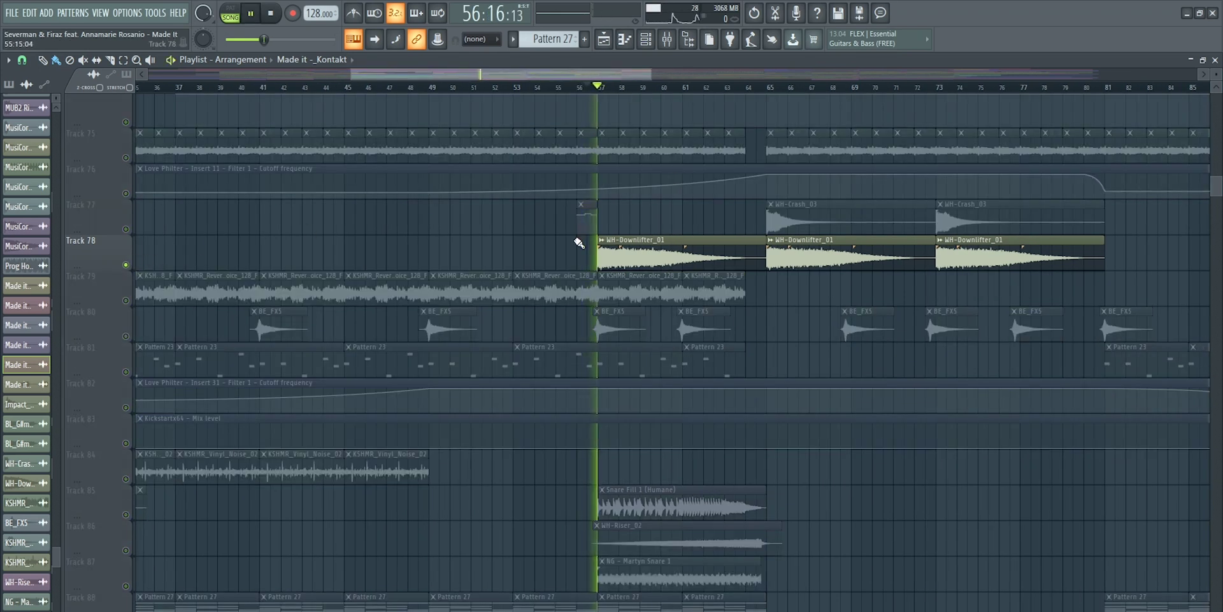
pyautogui.scroll(-2, 309, 507)
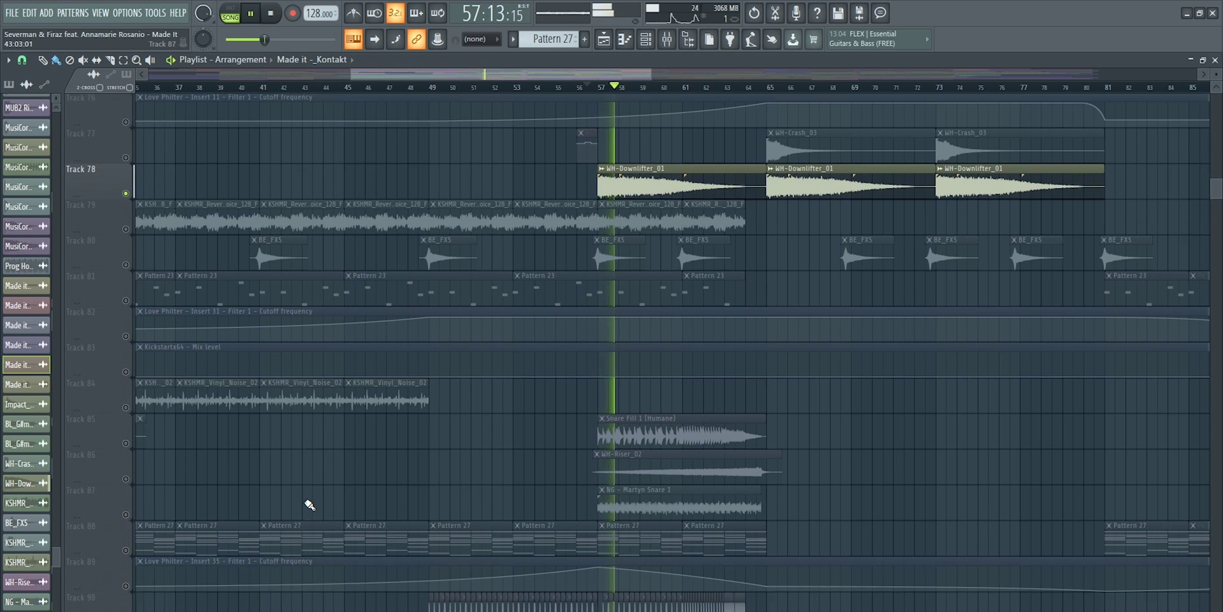
# Solo Track 85 together with the WH-Riser_02 on Track 86 and the Martyn Snare on Track 87, and audition them
pyautogui.rightClick(126, 443)
pyautogui.press('space')
pyautogui.scroll(-5, 626, 441)
pyautogui.click(126, 300)
pyautogui.click(125, 336)
pyautogui.press('space')
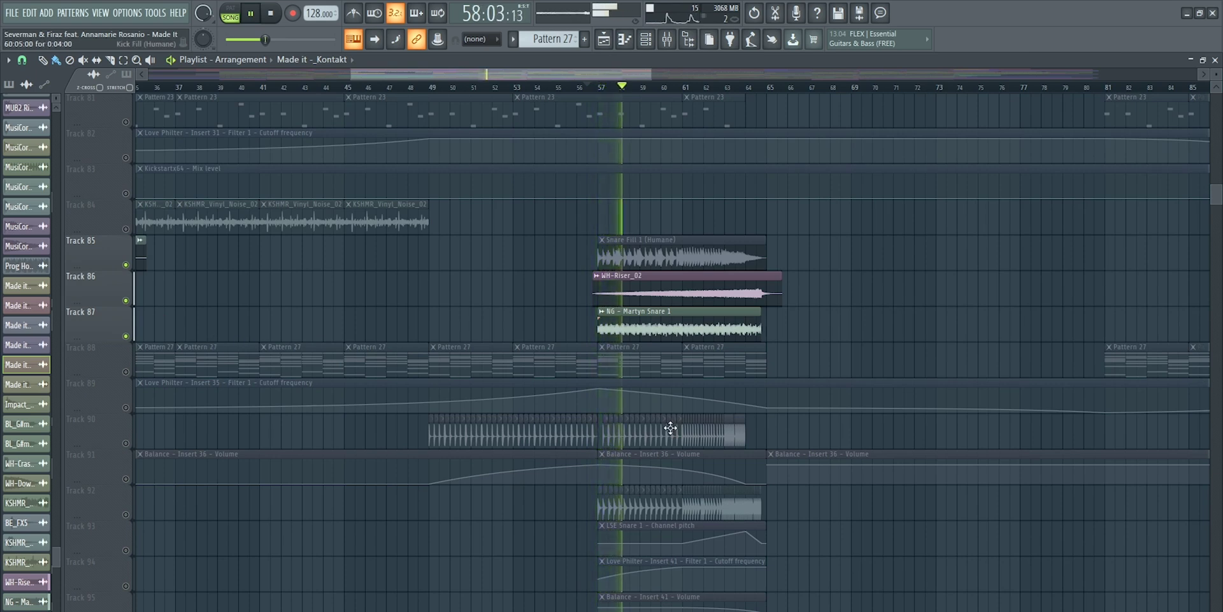
# Add the Kick Fill on Track 90 and its Insert 36 volume automation on Track 91 to the soloed layers and audition them from bar 56
pyautogui.scroll(-2, 665, 427)
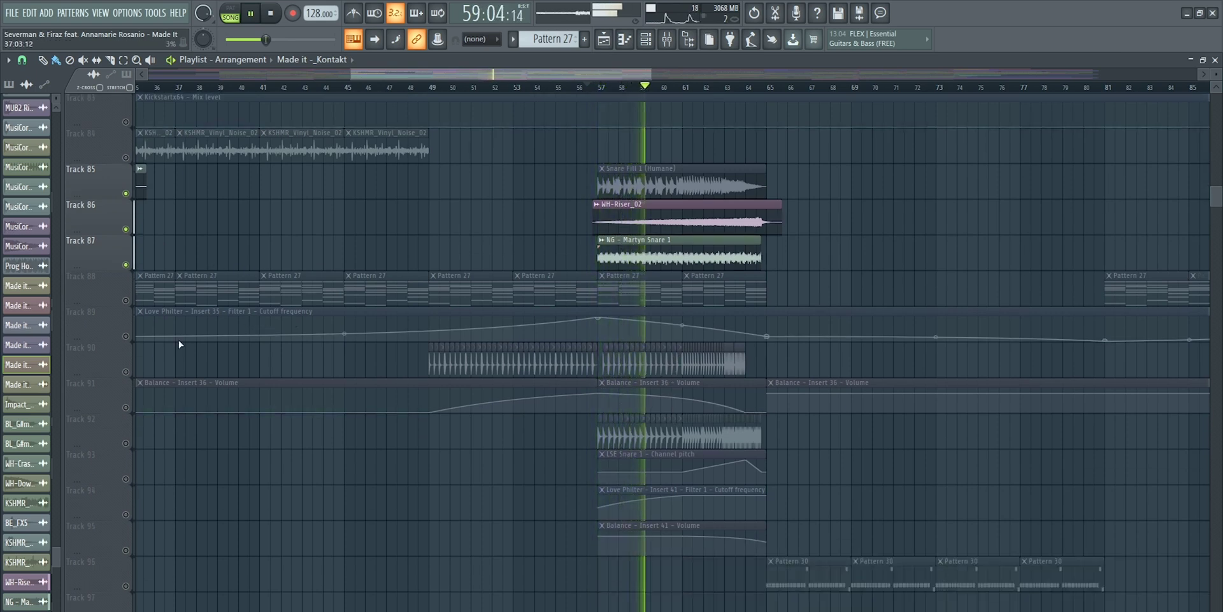
pyautogui.click(125, 371)
pyautogui.press('space')
pyautogui.click(126, 407)
pyautogui.click(634, 364)
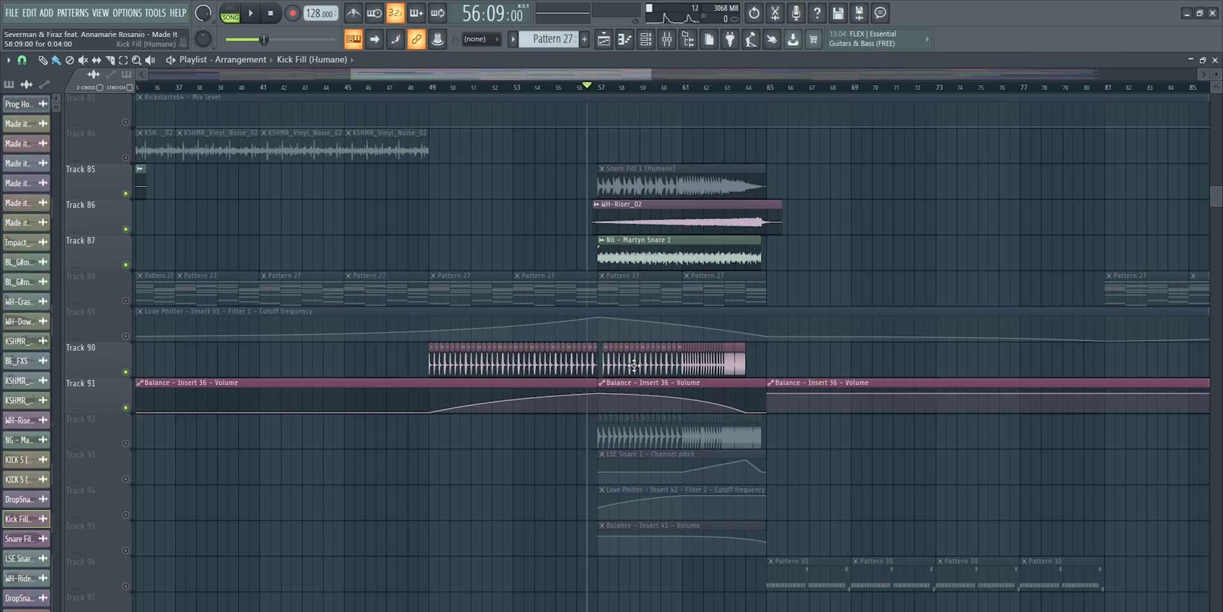
pyautogui.press('space')
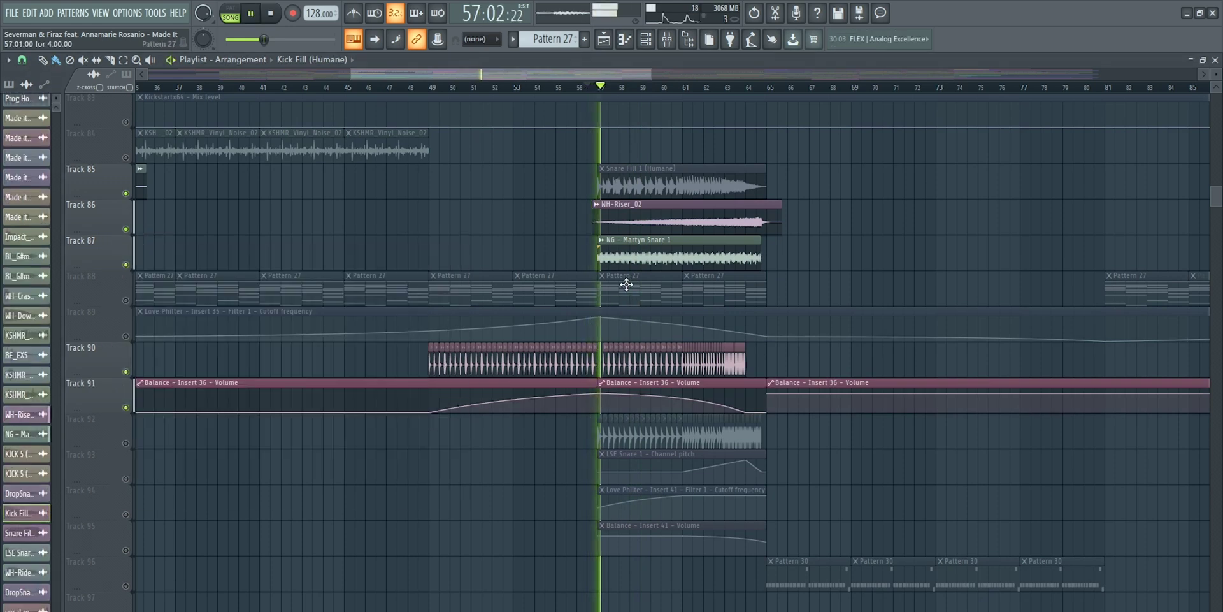
# Bring in the snare build on Track 92 with its pitch, cutoff and volume automations on Tracks 93 to 95 during playback
pyautogui.click(126, 443)
pyautogui.click(126, 478)
pyautogui.click(125, 514)
pyautogui.click(125, 550)
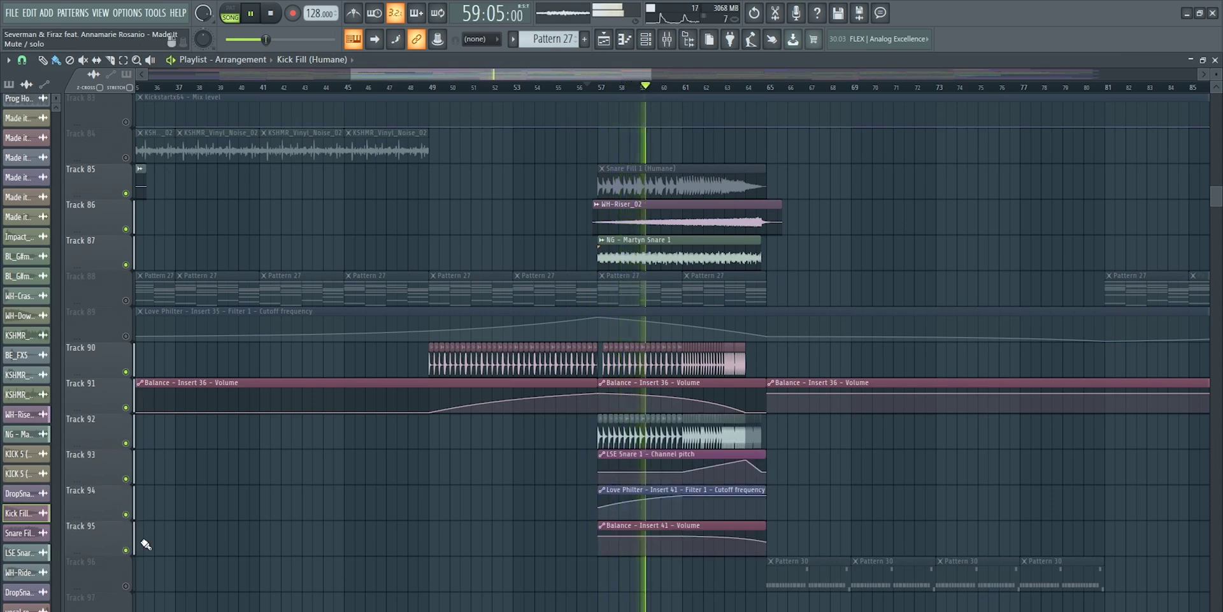
pyautogui.scroll(-1, 681, 425)
# Solo the MusiCore Lost Impact hits on Track 52 and audition them from bar 56
pyautogui.scroll(9, 692, 408)
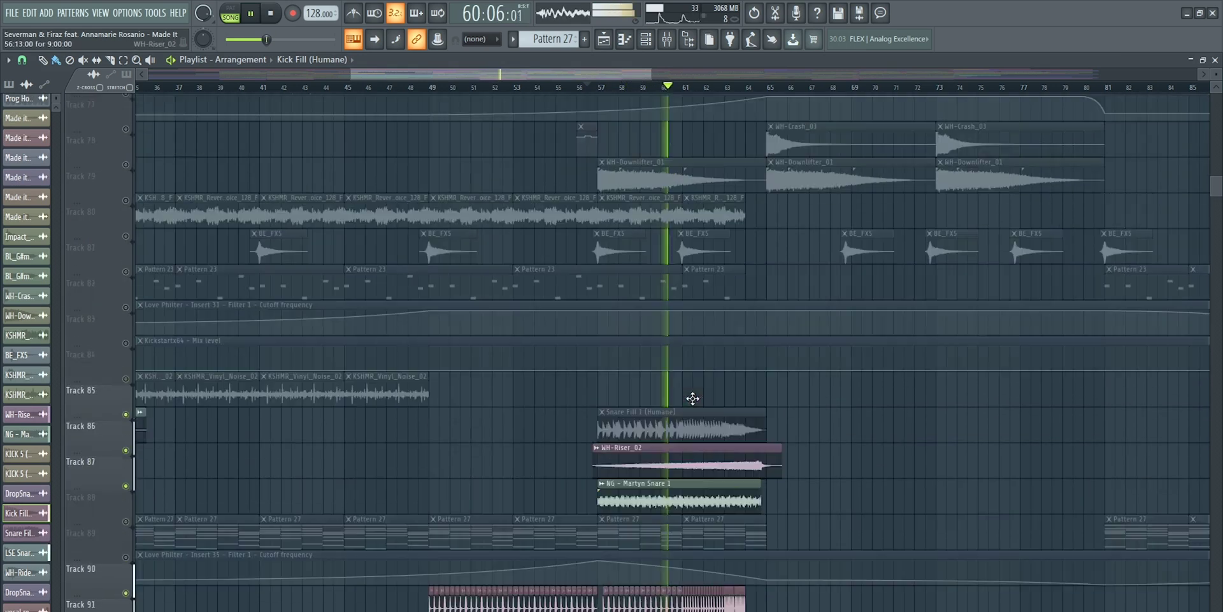
pyautogui.scroll(13, 545, 370)
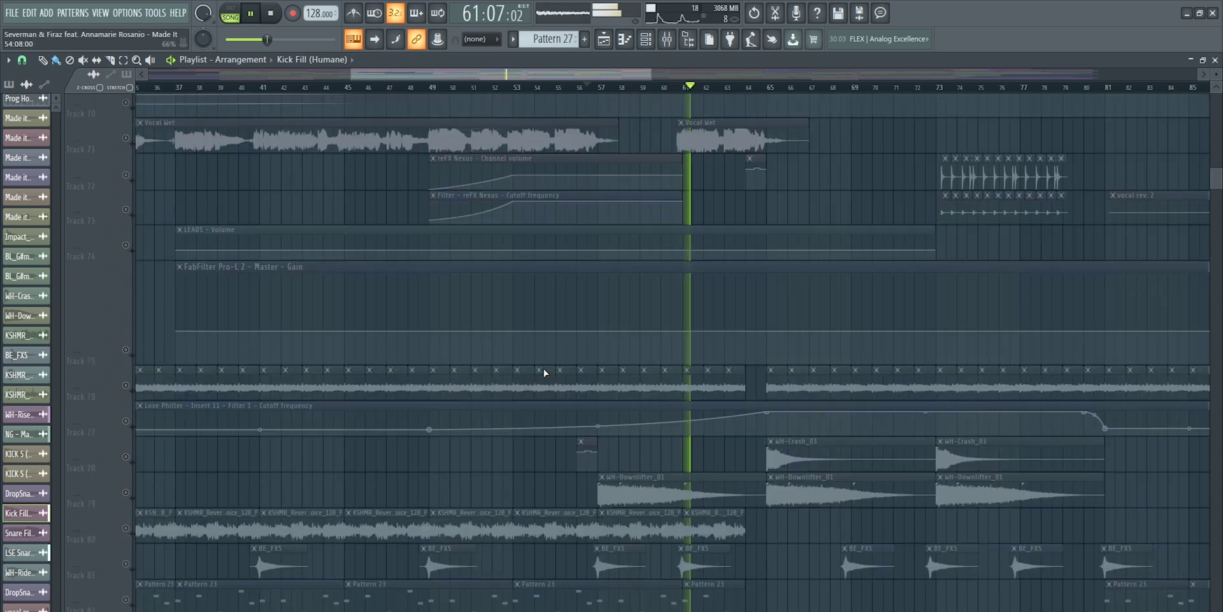
pyautogui.scroll(16, 547, 372)
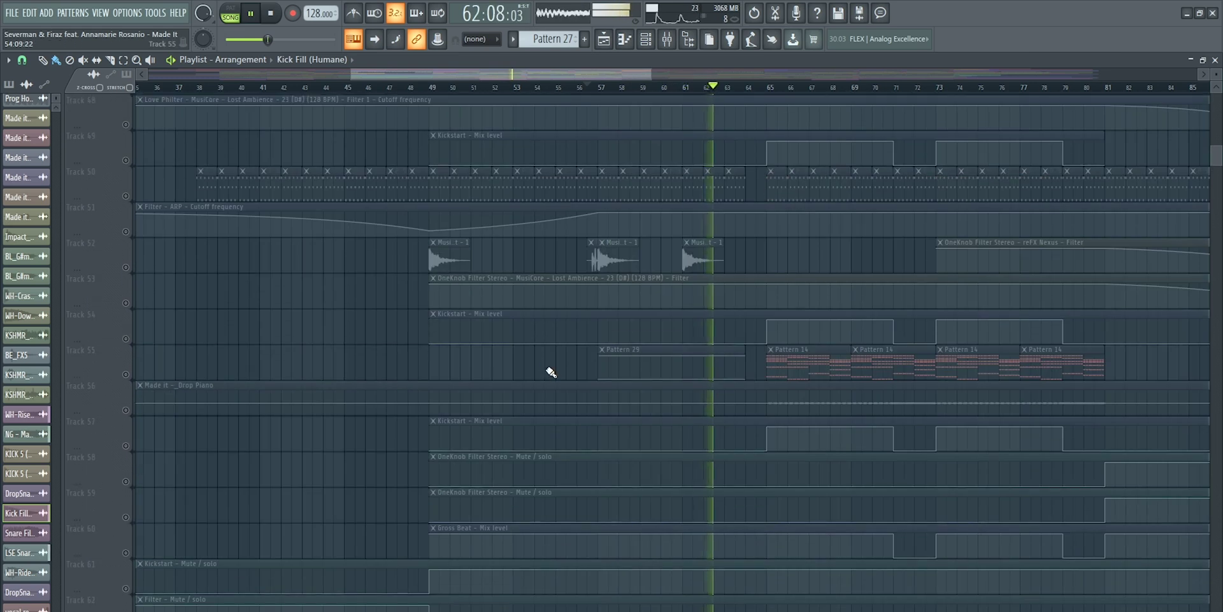
pyautogui.scroll(5, 548, 371)
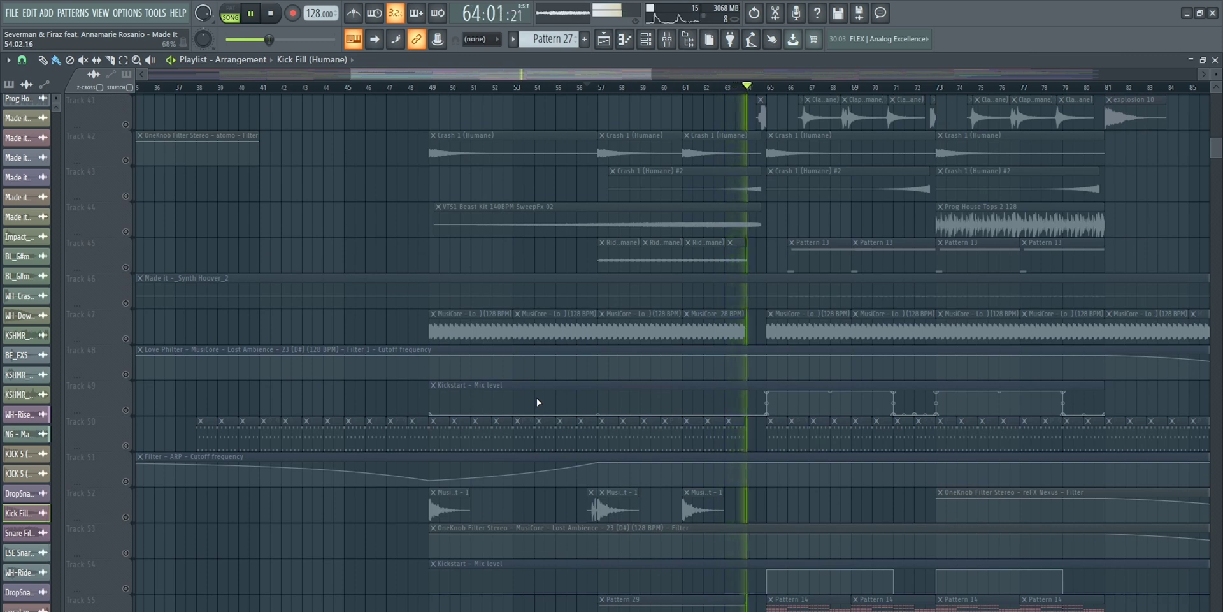
pyautogui.press('space')
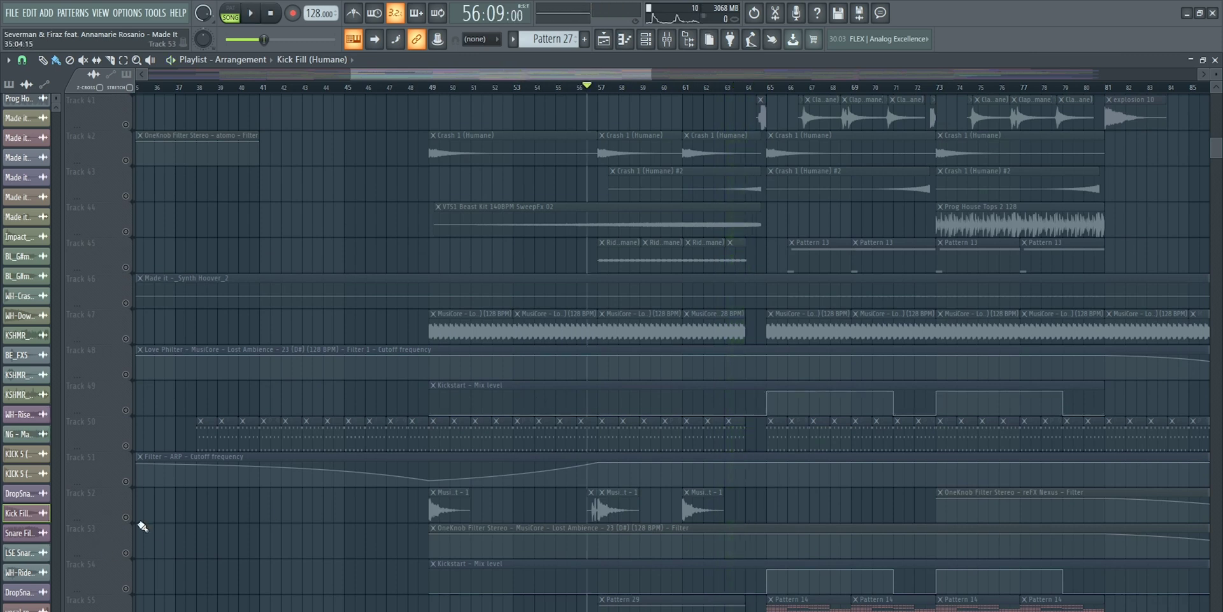
pyautogui.click(609, 505)
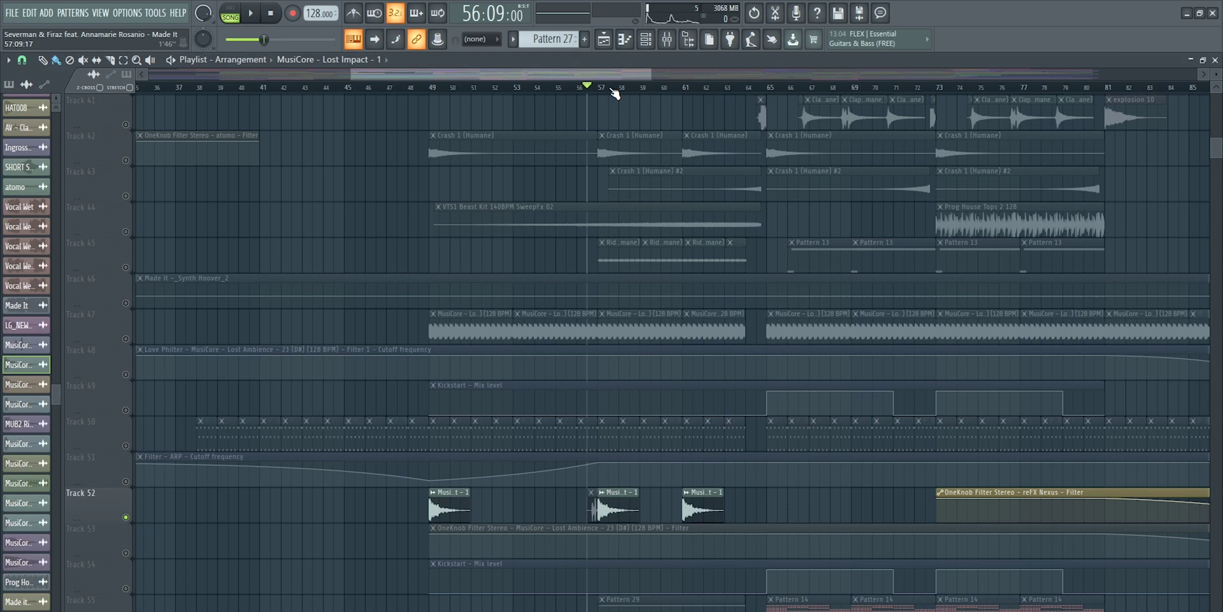
pyautogui.press('space')
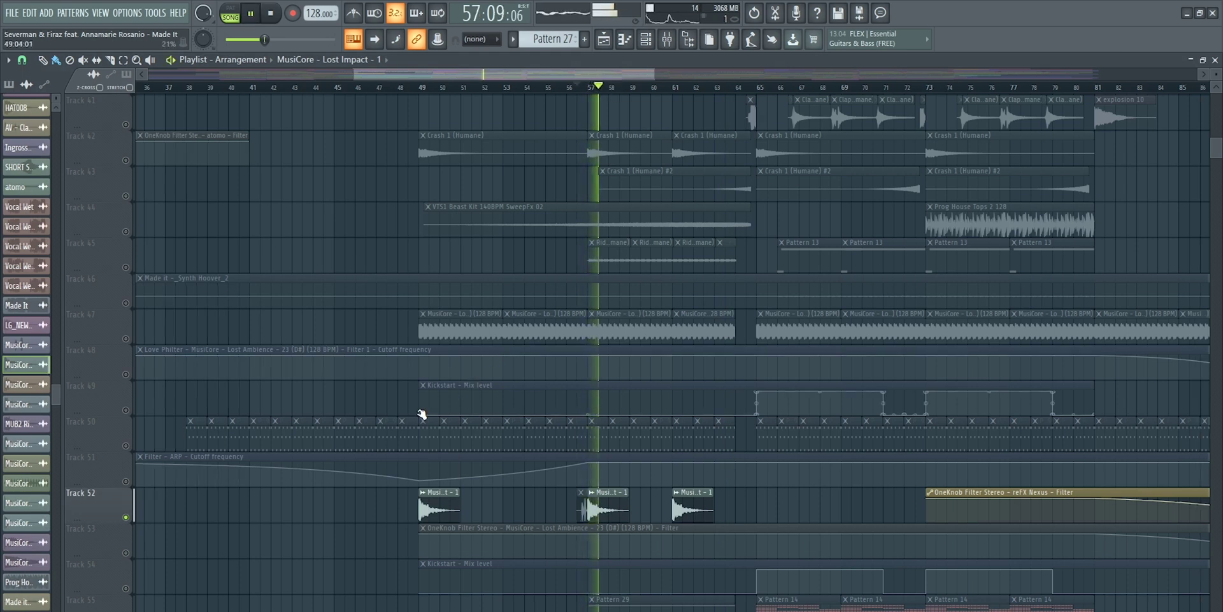
pyautogui.press('space')
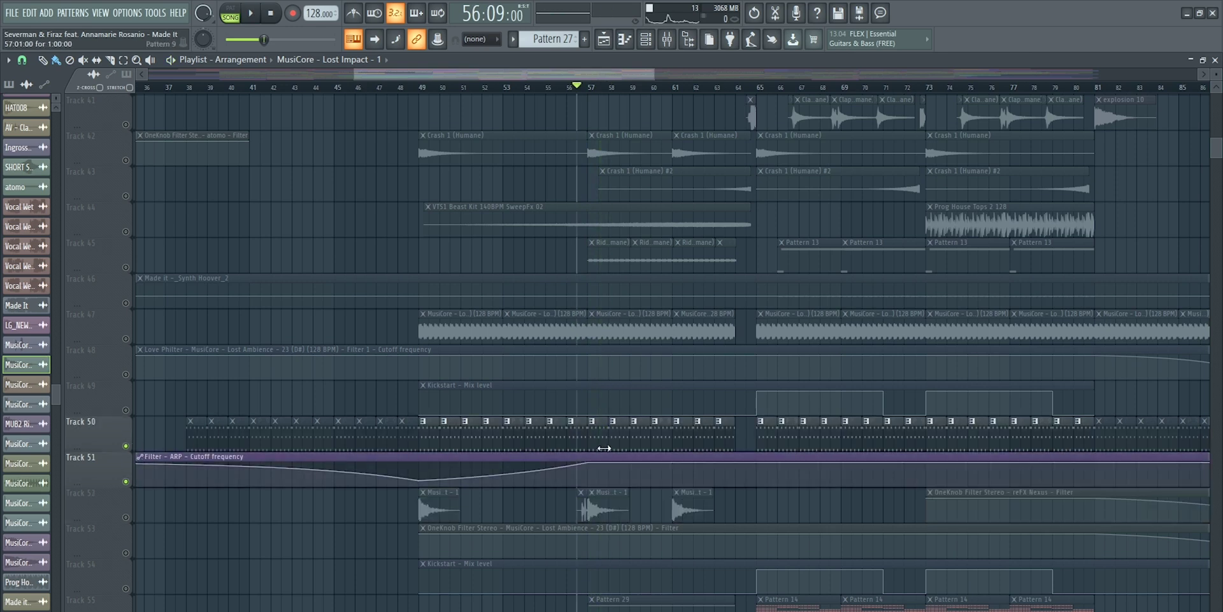
# Audition the soloed Pattern 9 arp with its cutoff automation on Tracks 50 and 51, and inspect its reFX Nexus channel
pyautogui.click(599, 440)
pyautogui.press('space')
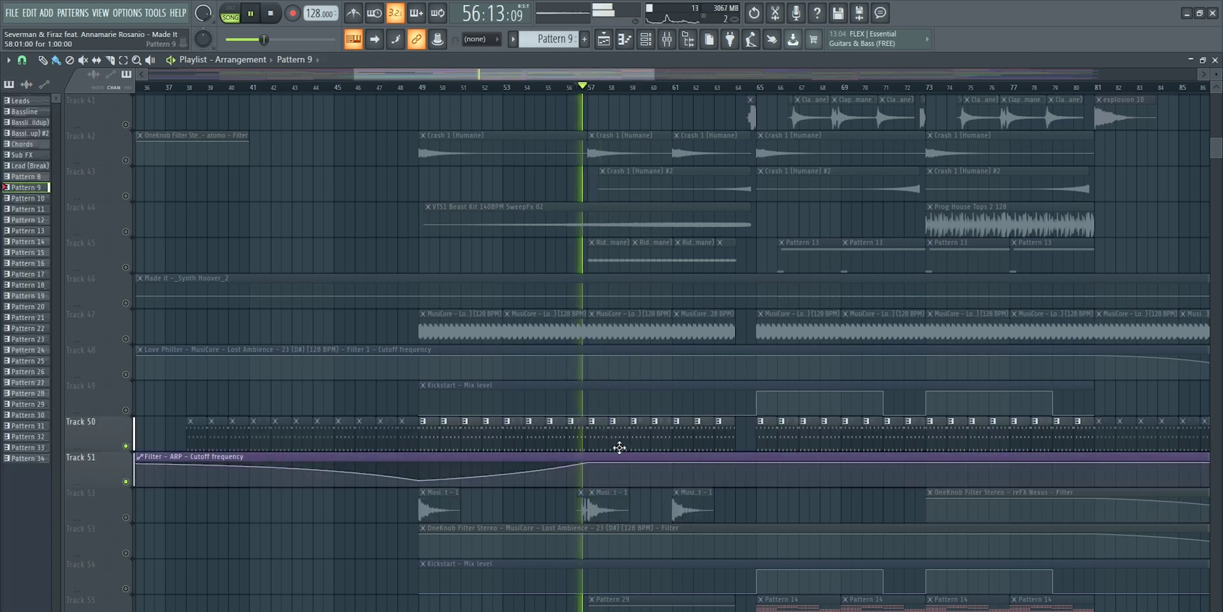
pyautogui.press('F6')
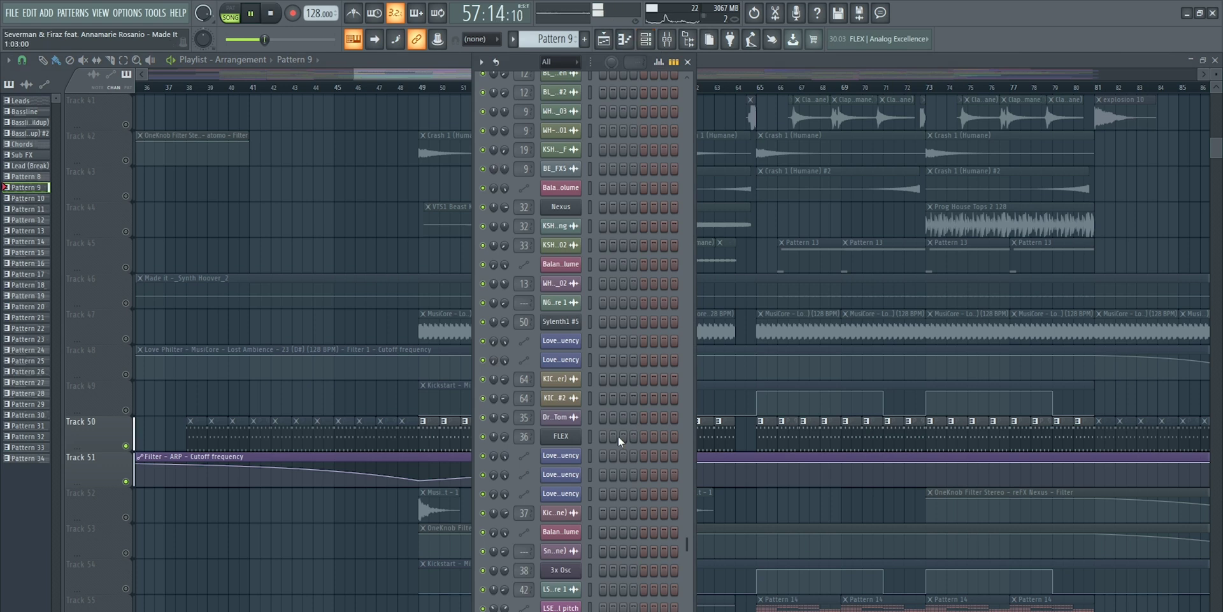
pyautogui.scroll(15, 635, 414)
pyautogui.press('space')
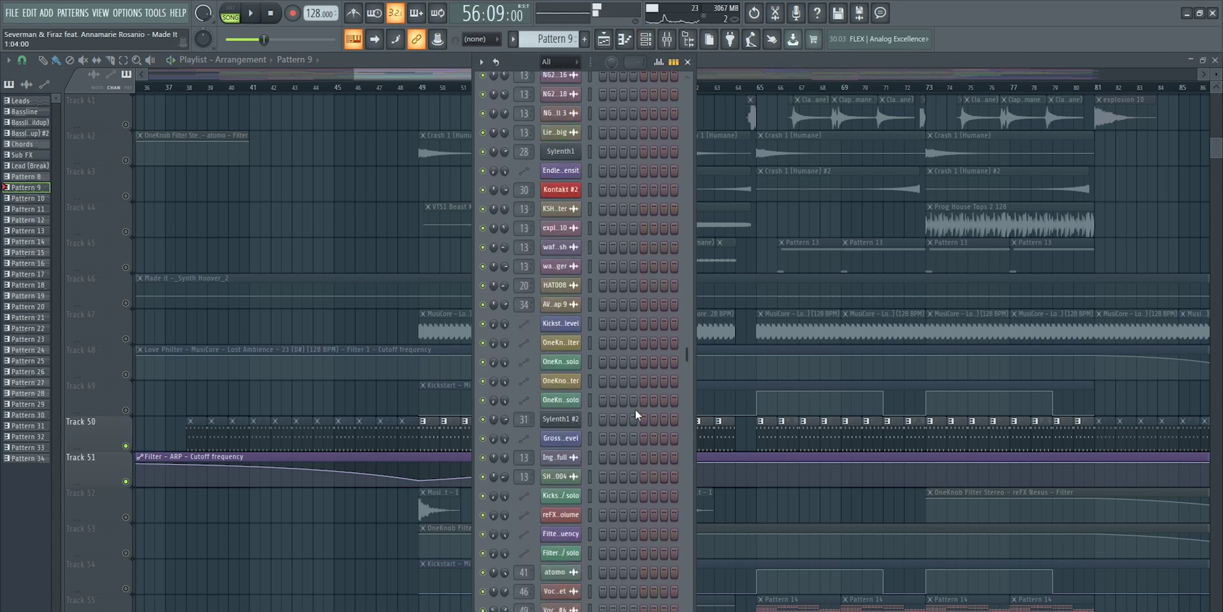
pyautogui.scroll(-3, 636, 407)
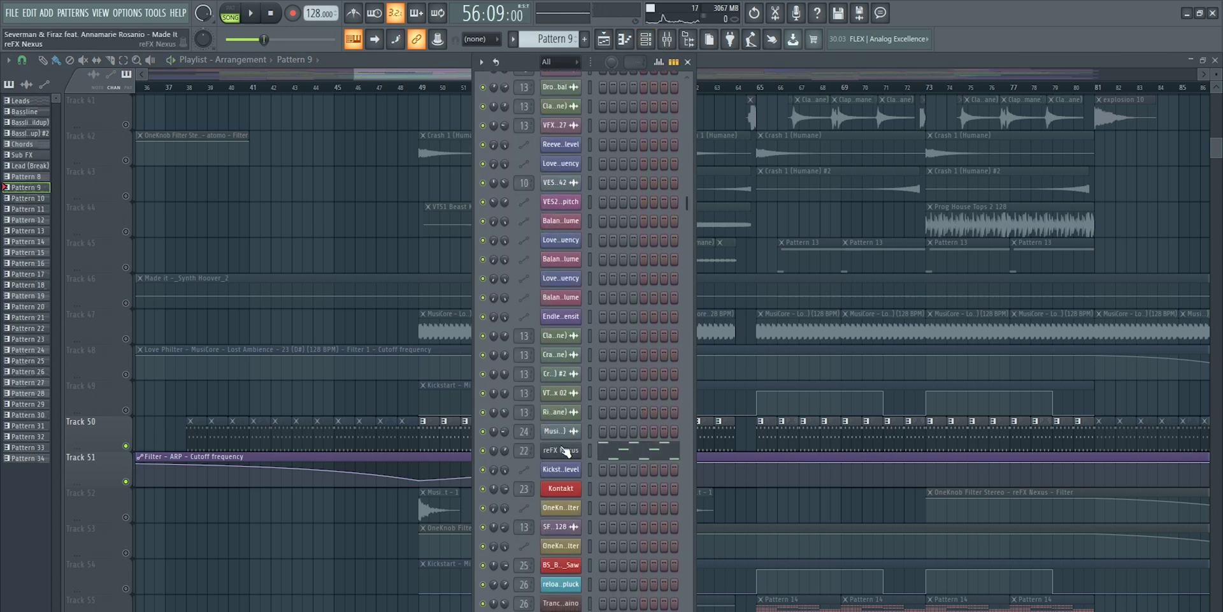
pyautogui.click(559, 450)
pyautogui.click(739, 196)
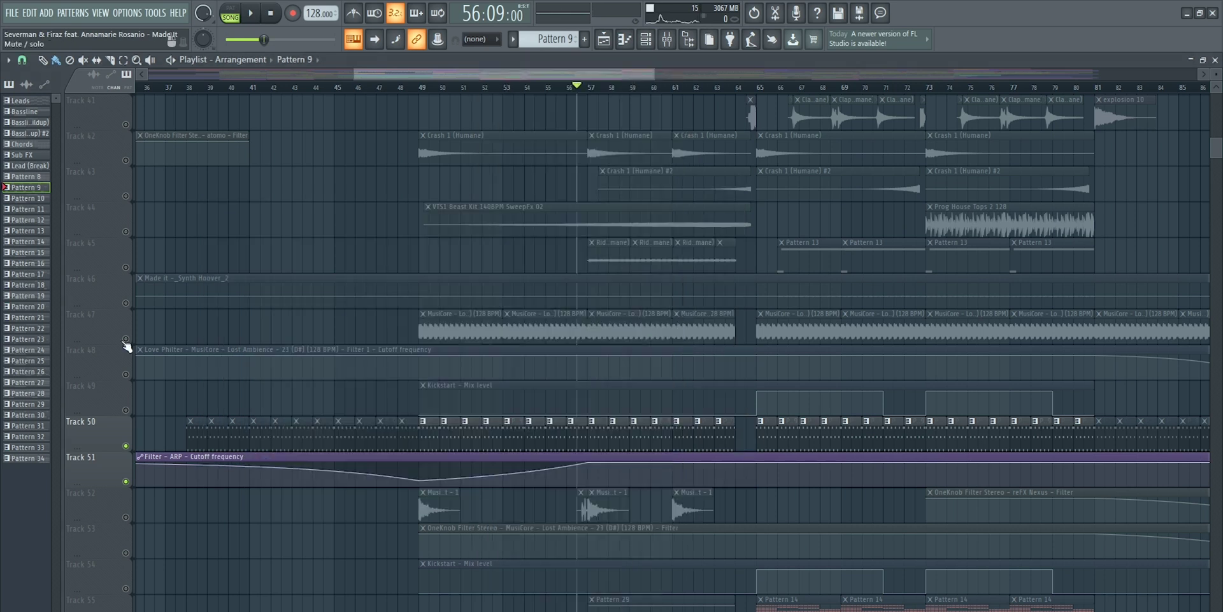
# Solo the MusiCore Lost Ambience loop on Track 47 with its automations on Tracks 48 and 49, and audition it from bar 56
pyautogui.rightClick(126, 339)
pyautogui.click(125, 374)
pyautogui.click(125, 410)
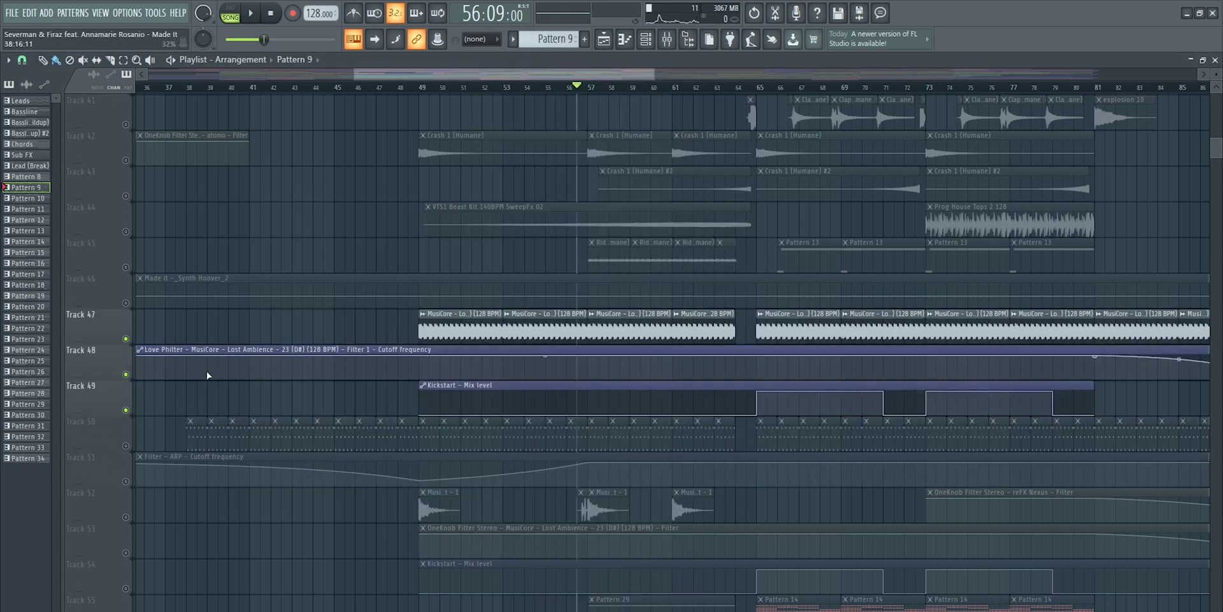
pyautogui.press('space')
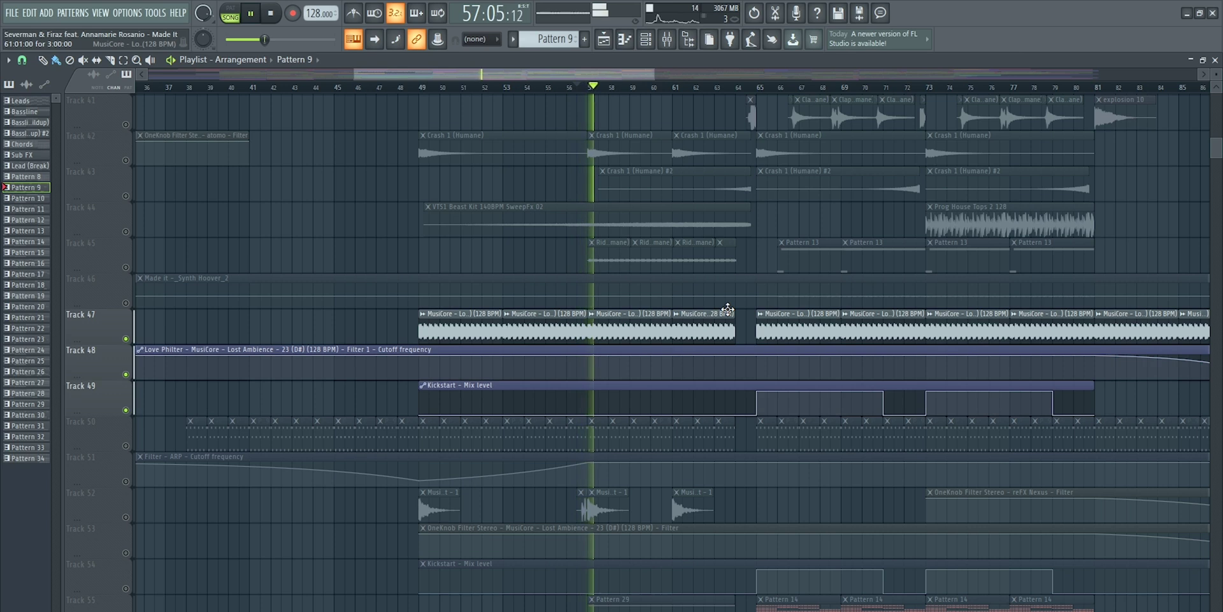
pyautogui.scroll(2, 676, 308)
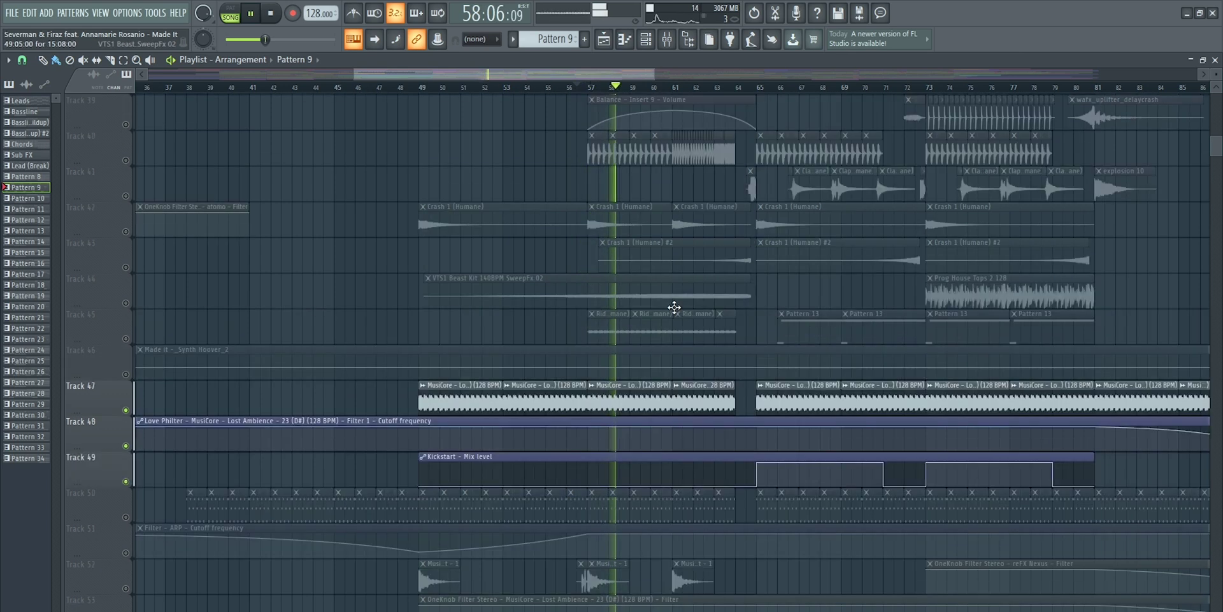
pyautogui.press('space')
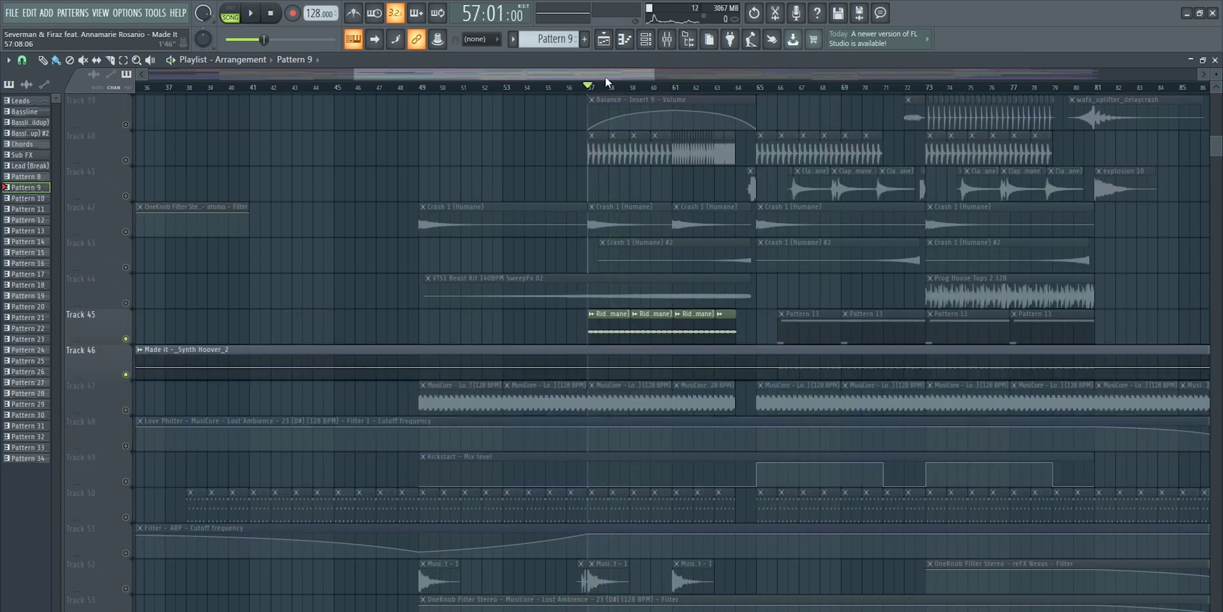
# Audition the soloed Tracks 45 and 46 from bar 57, bringing in the sweep, crash, clap and build layers on Tracks 44 to 40
pyautogui.press('space')
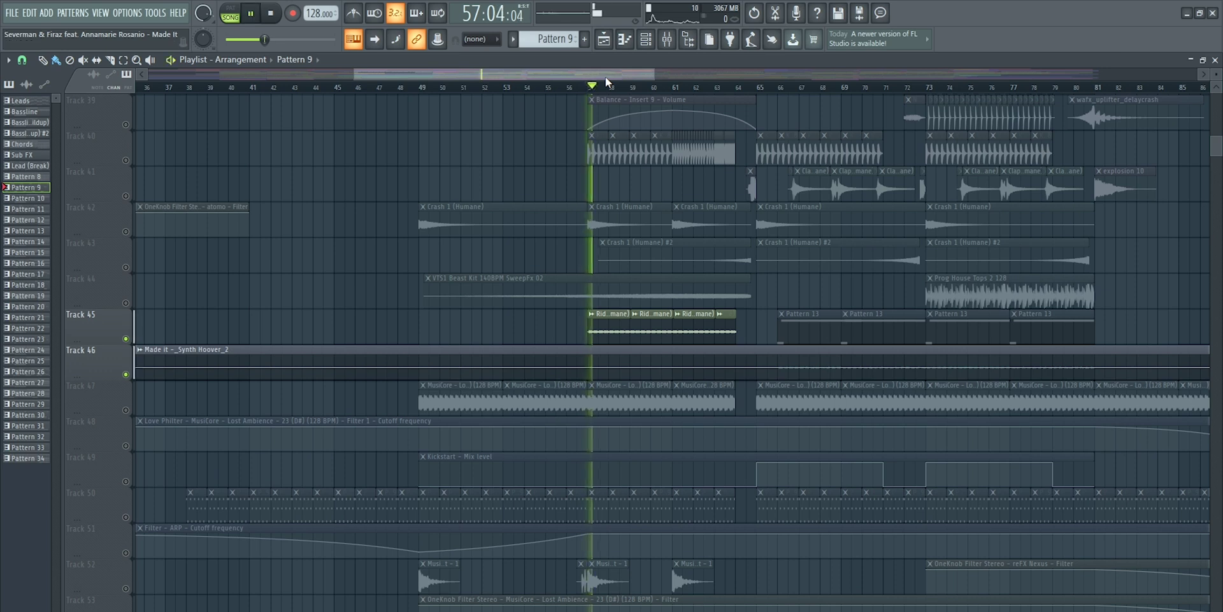
pyautogui.click(126, 303)
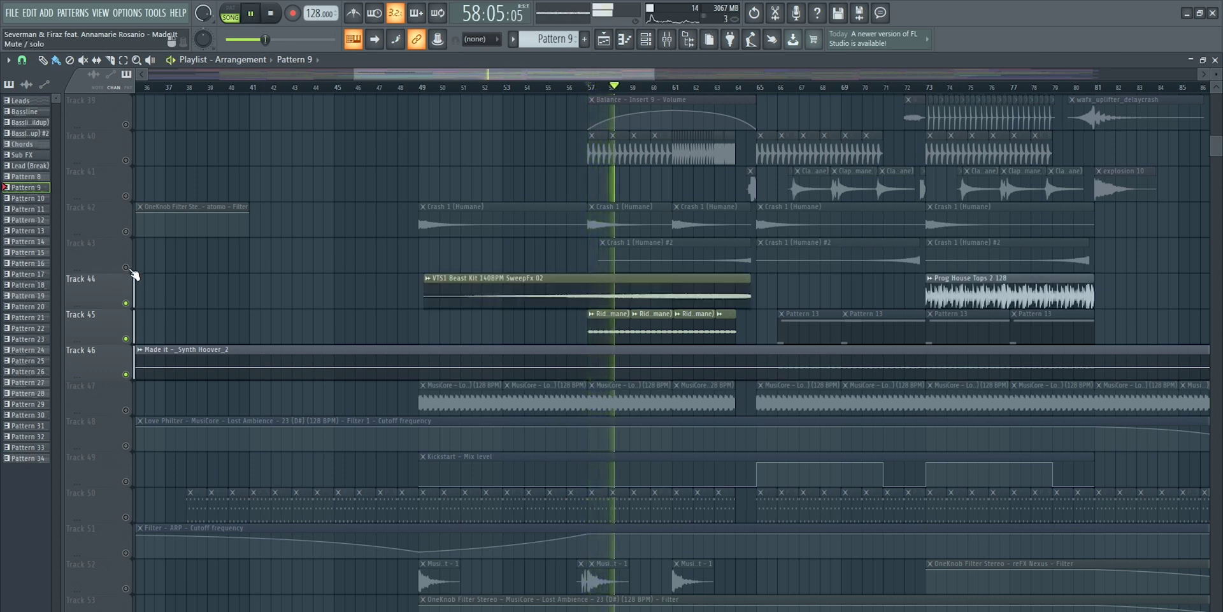
pyautogui.click(126, 267)
pyautogui.click(126, 231)
pyautogui.scroll(3, 333, 259)
pyautogui.click(126, 267)
pyautogui.click(125, 303)
# Add Tracks 39, 38 and 37, including the Insert 9 volume and clap pitch automations, to the layers being played
pyautogui.scroll(2, 205, 322)
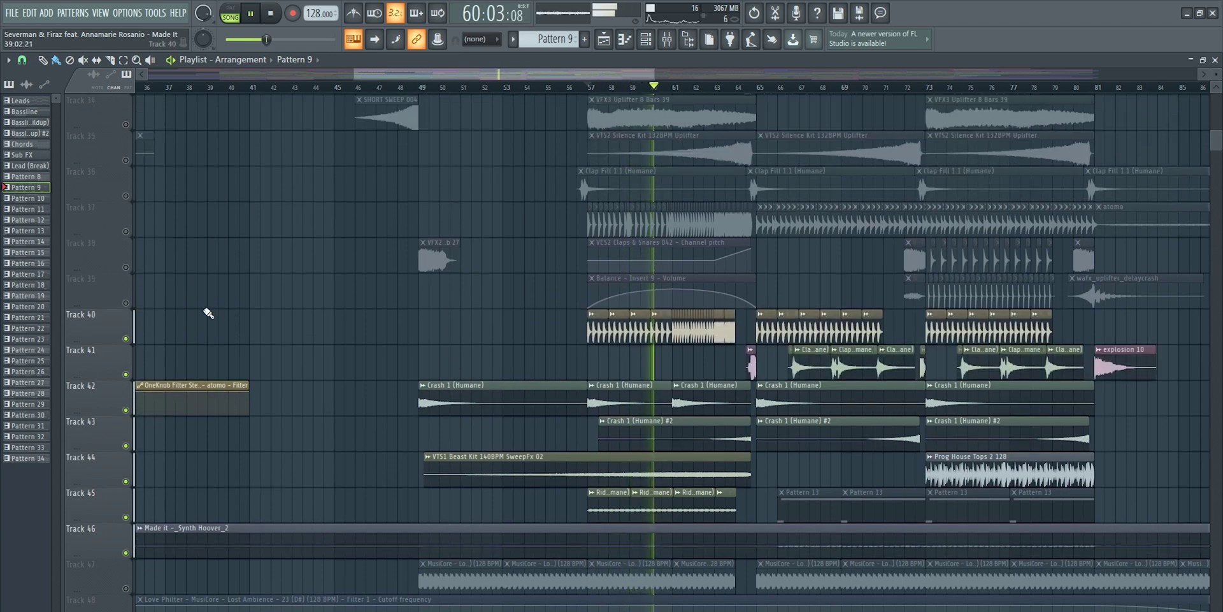
pyautogui.click(126, 302)
pyautogui.click(126, 267)
pyautogui.click(125, 231)
pyautogui.scroll(3, 223, 255)
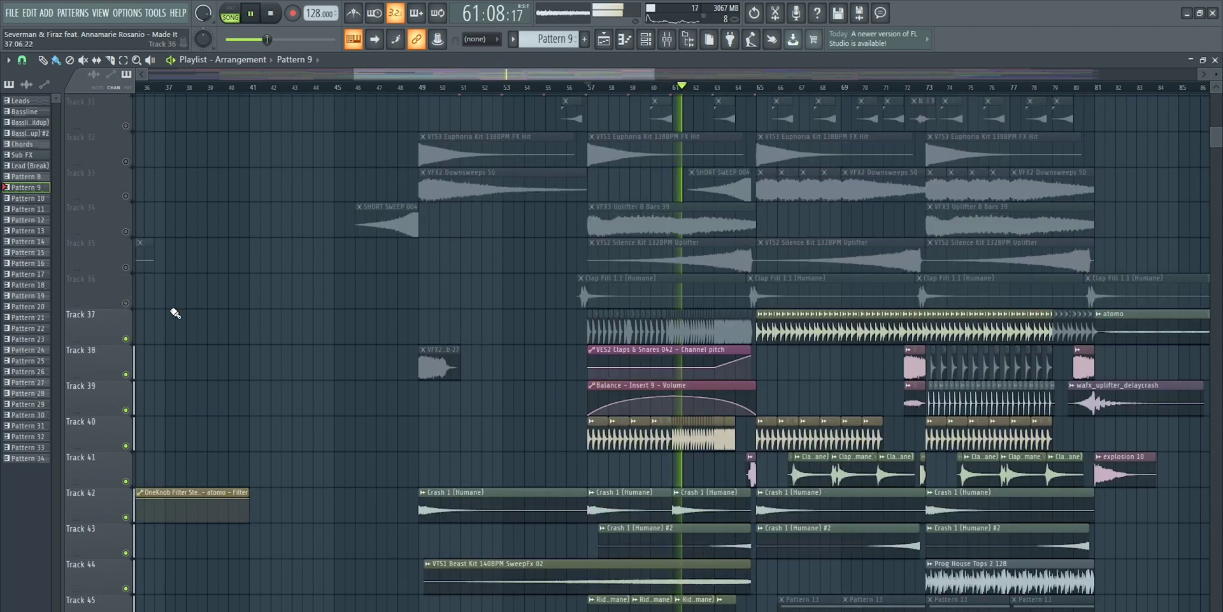
# Bring in Tracks 36 to 29, including the clap fills, uplifters, sweeps and impact effects, during playback and stop it
pyautogui.click(126, 302)
pyautogui.click(126, 267)
pyautogui.click(126, 231)
pyautogui.click(125, 196)
pyautogui.scroll(5, 259, 240)
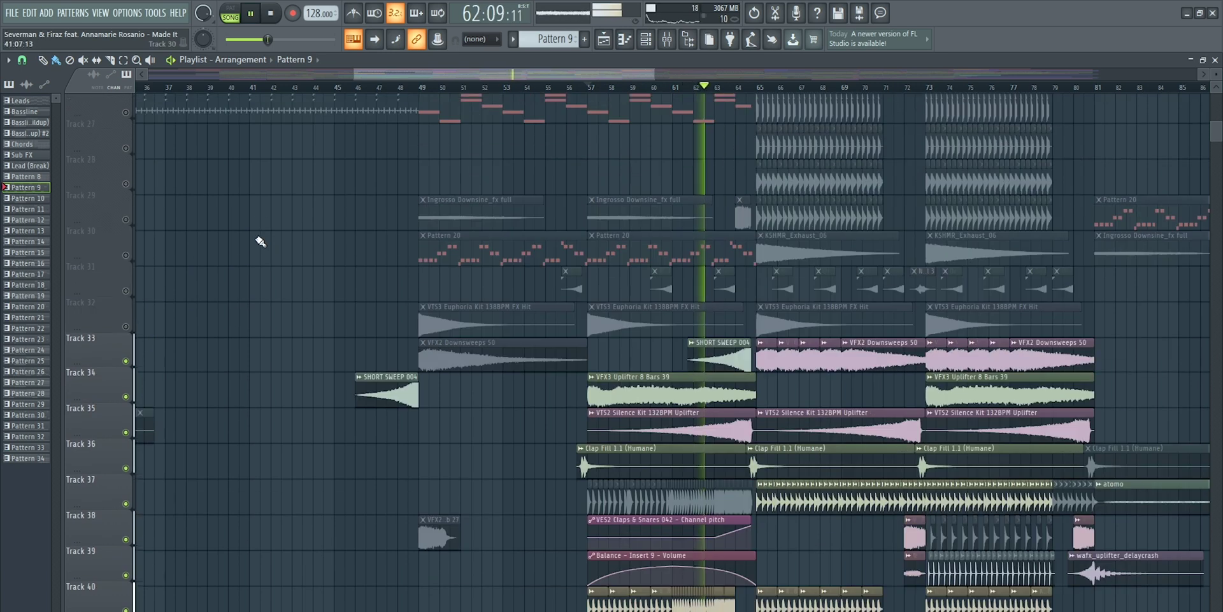
pyautogui.click(126, 339)
pyautogui.click(125, 304)
pyautogui.click(126, 268)
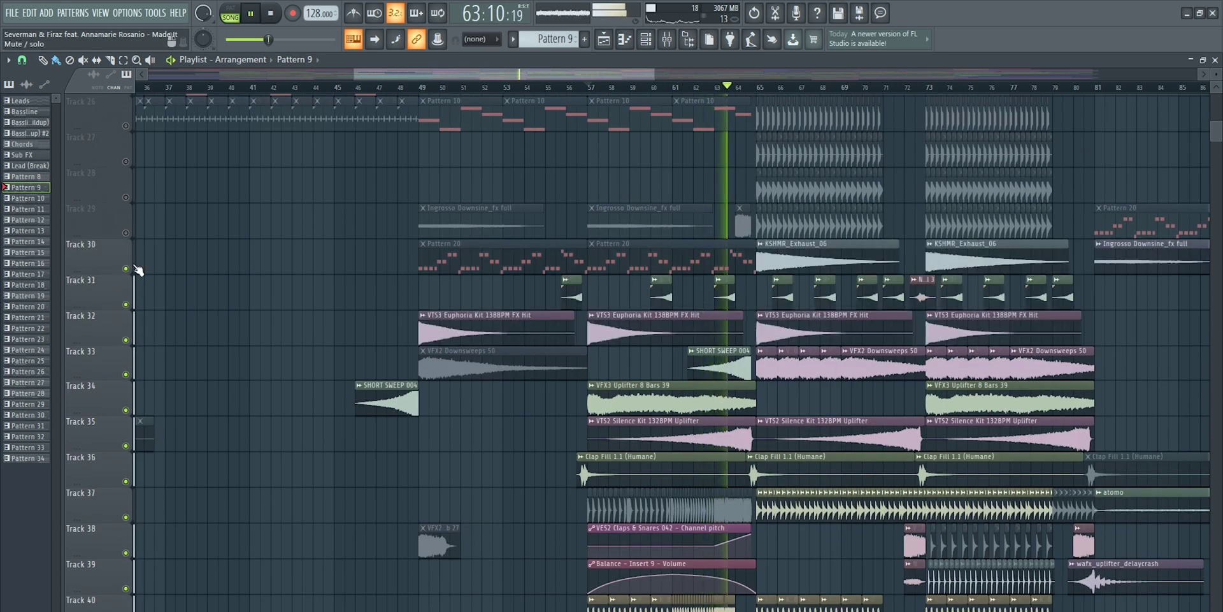
pyautogui.click(125, 233)
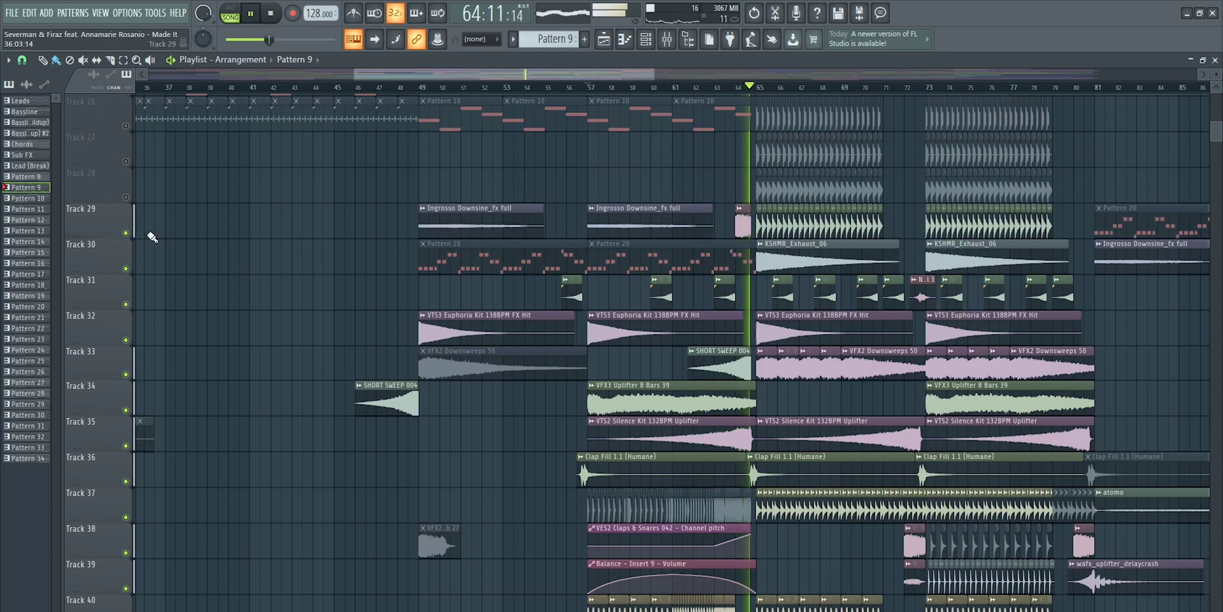
pyautogui.press('space')
# Audition the soloed Made it chords audio on Track 20 with its cutoff and mix level automations on Tracks 21 to 23 from bar 57
pyautogui.scroll(4, 837, 303)
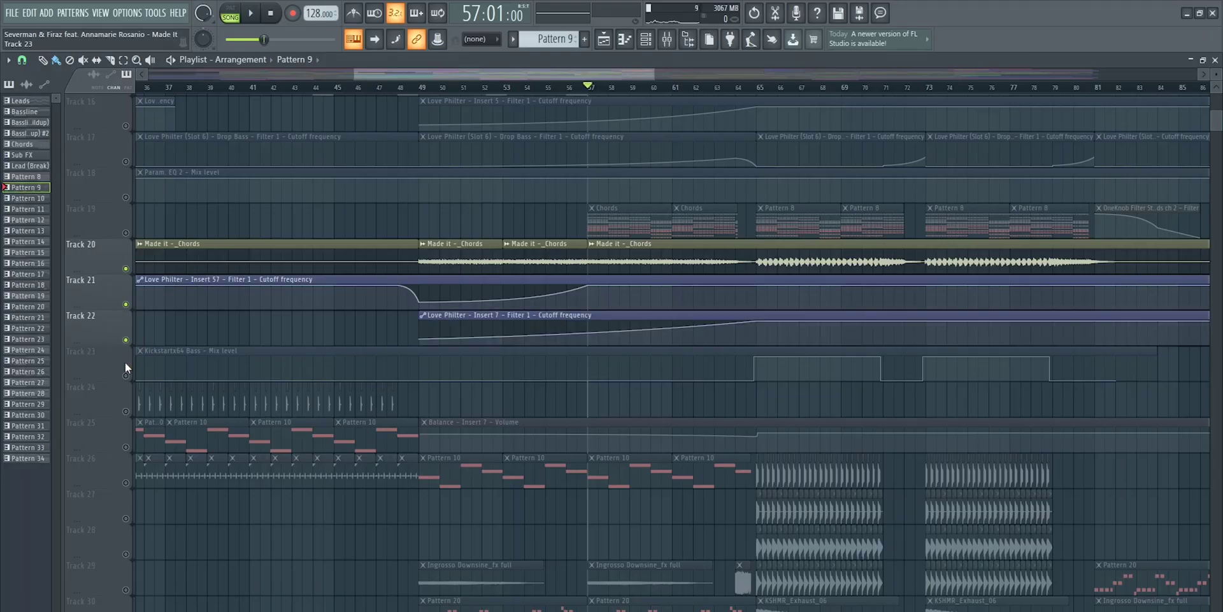
pyautogui.click(126, 374)
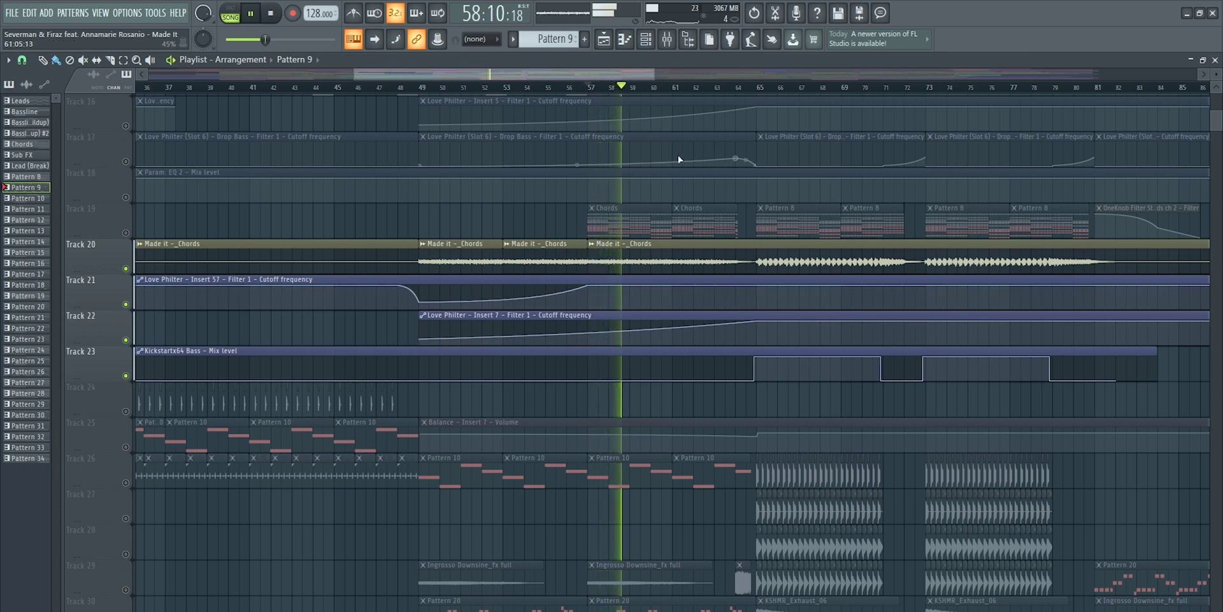
pyautogui.scroll(1, 680, 158)
# Add Tracks 15 to 18 to the soloed Bassline and BASS volume automation on Tracks 13 and 14, and audition them from bar 57
pyautogui.scroll(3, 680, 157)
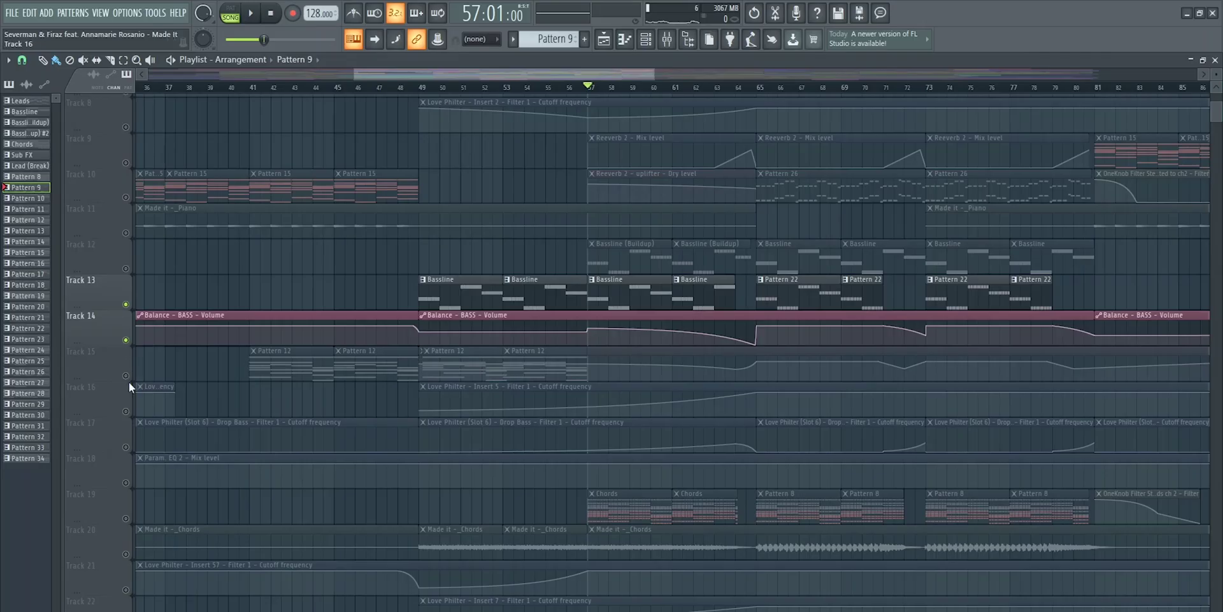
pyautogui.moveTo(129, 381); pyautogui.dragTo(130, 469)
pyautogui.press('space')
pyautogui.click(639, 298)
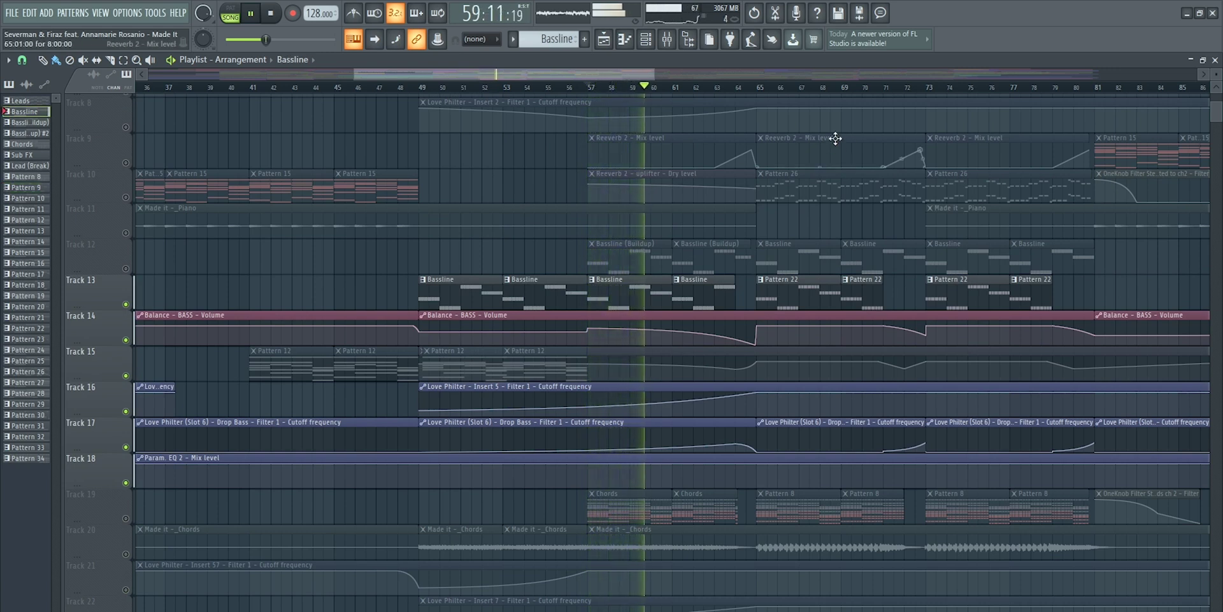
pyautogui.press('space')
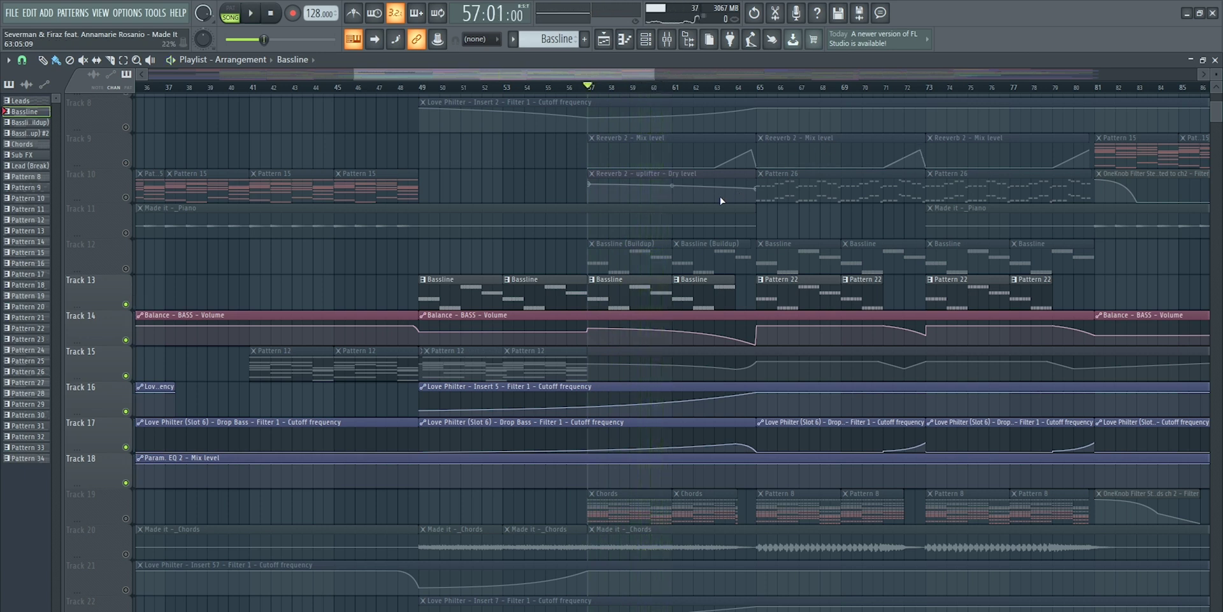
# Solo the Made it LEADS audio on Track 6 with its volume, cutoff and reverb automations on Tracks 7 to 9, and audition it from bar 57
pyautogui.scroll(3, 142, 270)
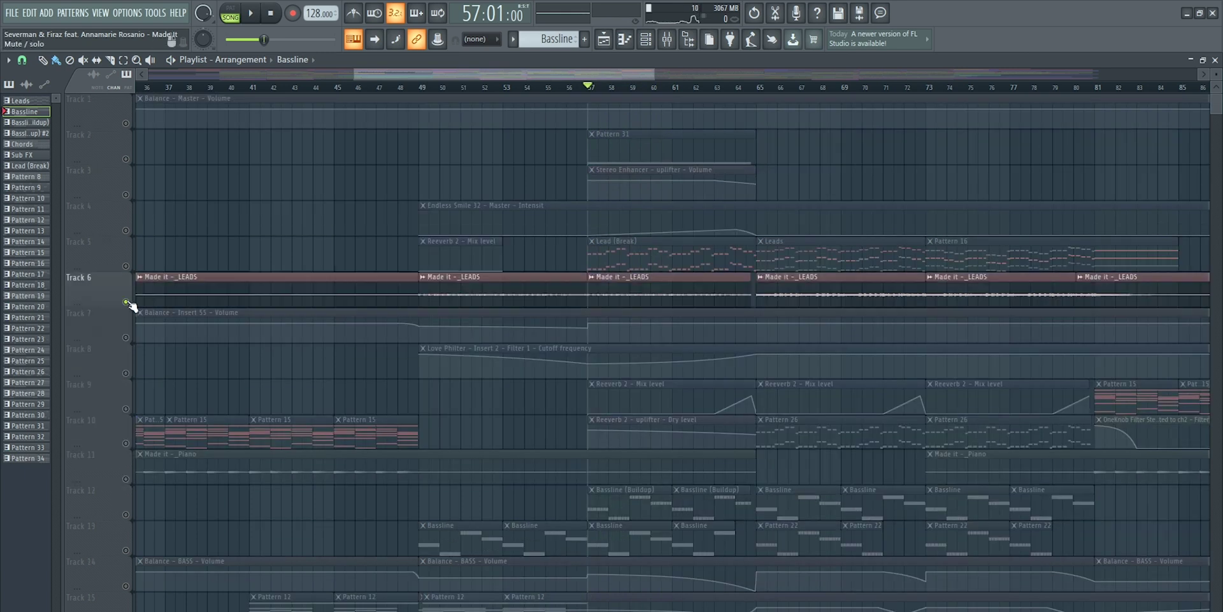
pyautogui.click(126, 374)
pyautogui.click(127, 408)
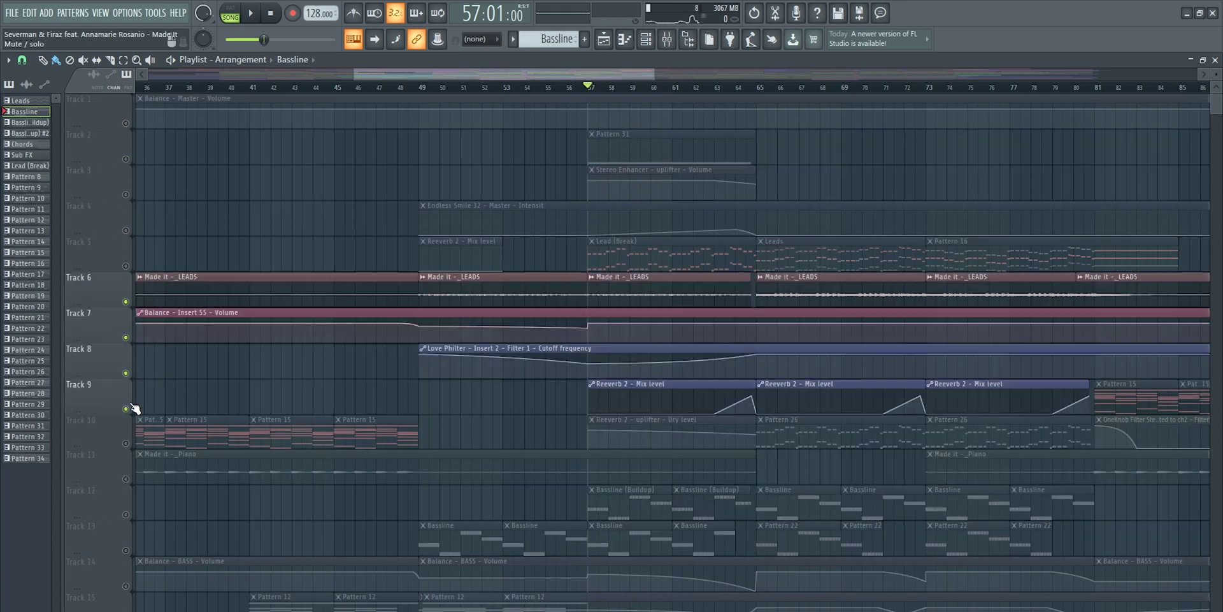
pyautogui.click(656, 290)
pyautogui.press('space')
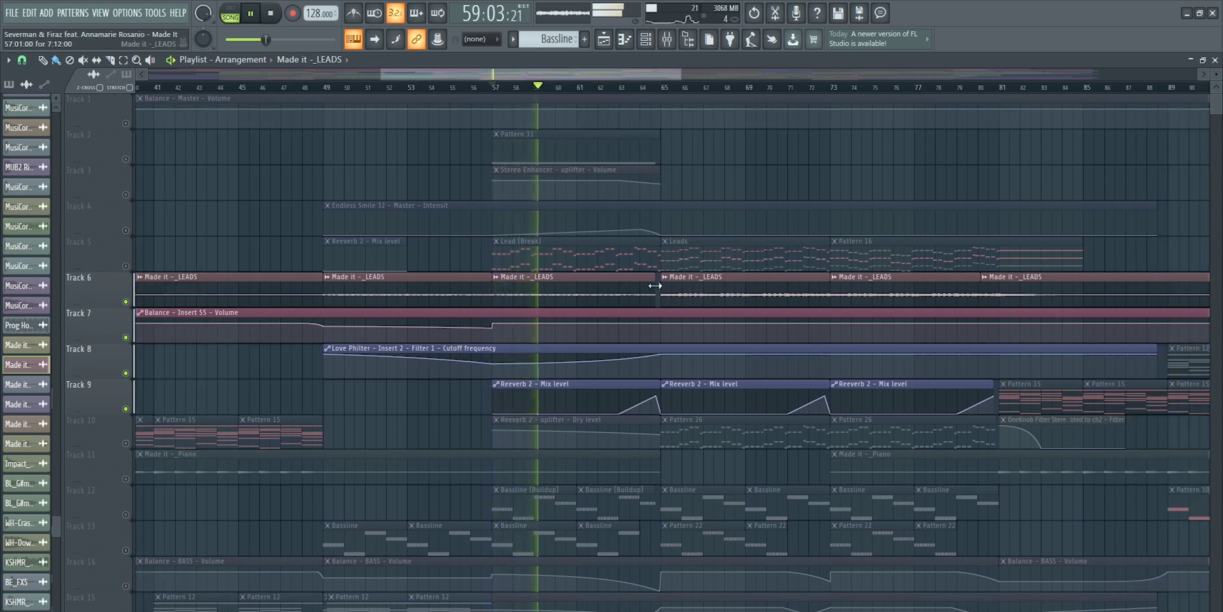
# Add Tracks 5 to 2, including the Endless Smile and uplifter volume automations and Pattern 31, to the playing leads and stop playback
pyautogui.click(126, 266)
pyautogui.click(126, 230)
pyautogui.click(126, 194)
pyautogui.click(125, 158)
pyautogui.press('space')
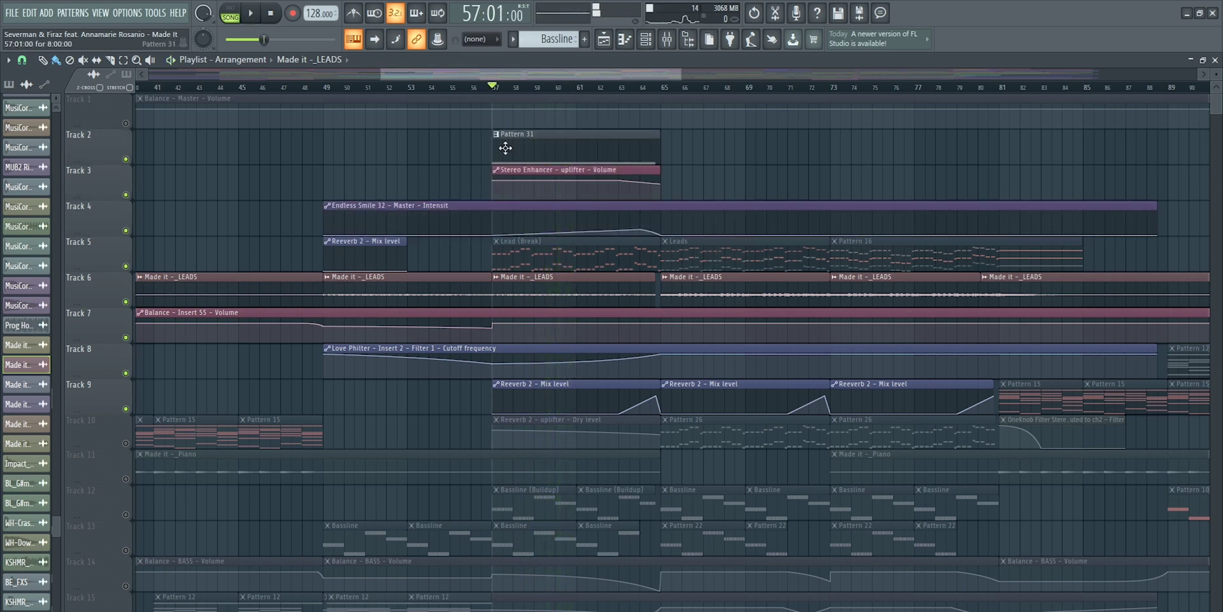
# Audition Pattern 31 on Track 2 from bar 57 with the Track 6 leads muted
pyautogui.click(529, 133)
pyautogui.scroll(2, 510, 93)
pyautogui.press('space')
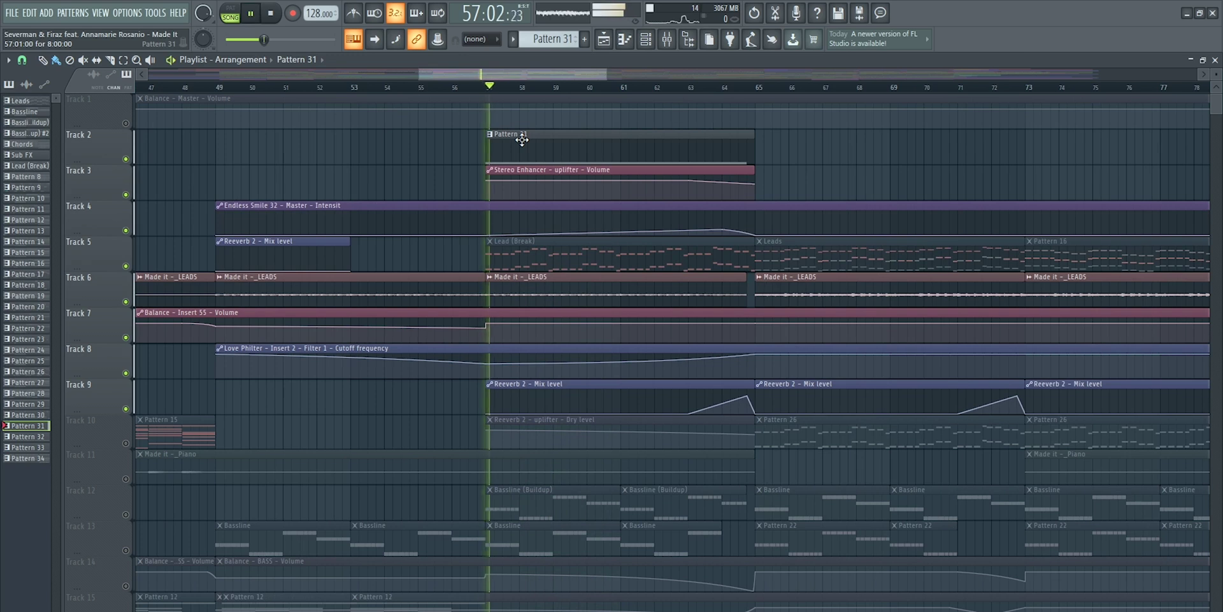
pyautogui.click(126, 301)
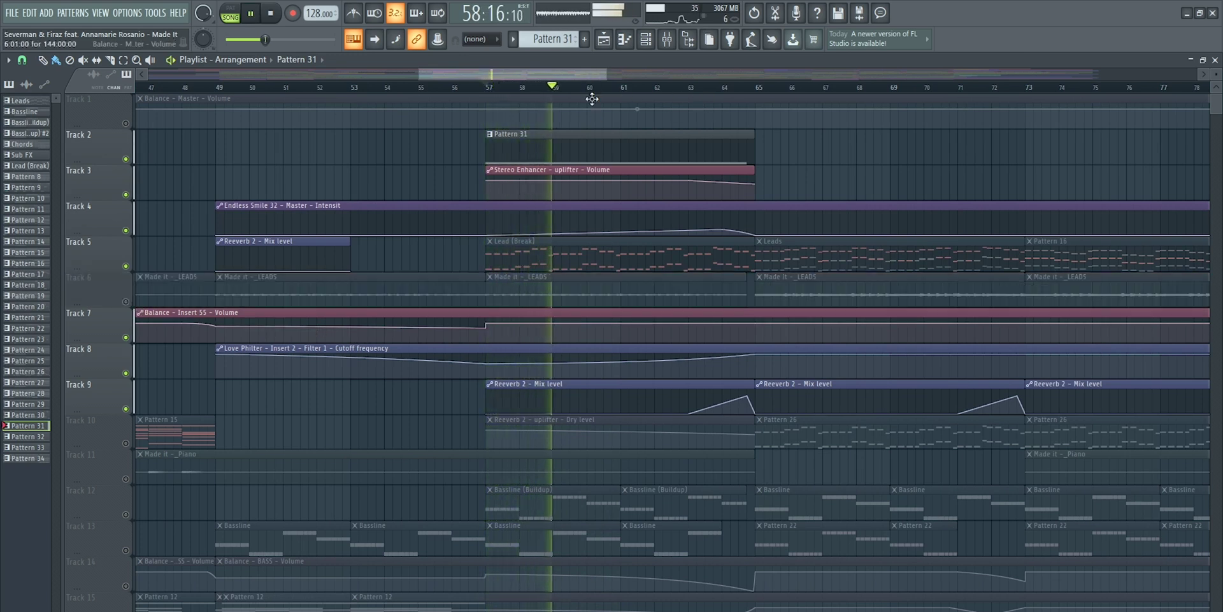
pyautogui.press('space')
# Find the Spire x64 #4 channel used by Pattern 31 among the project's channels and open it
pyautogui.press('F6')
pyautogui.scroll(-10, 623, 446)
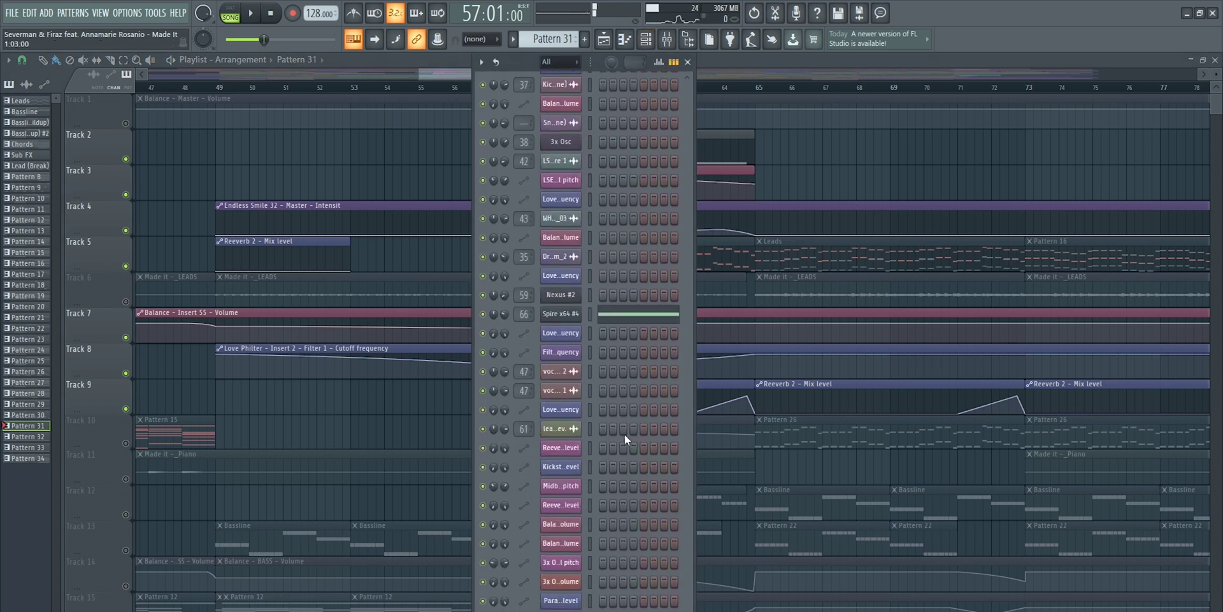
pyautogui.scroll(4, 624, 446)
pyautogui.click(562, 545)
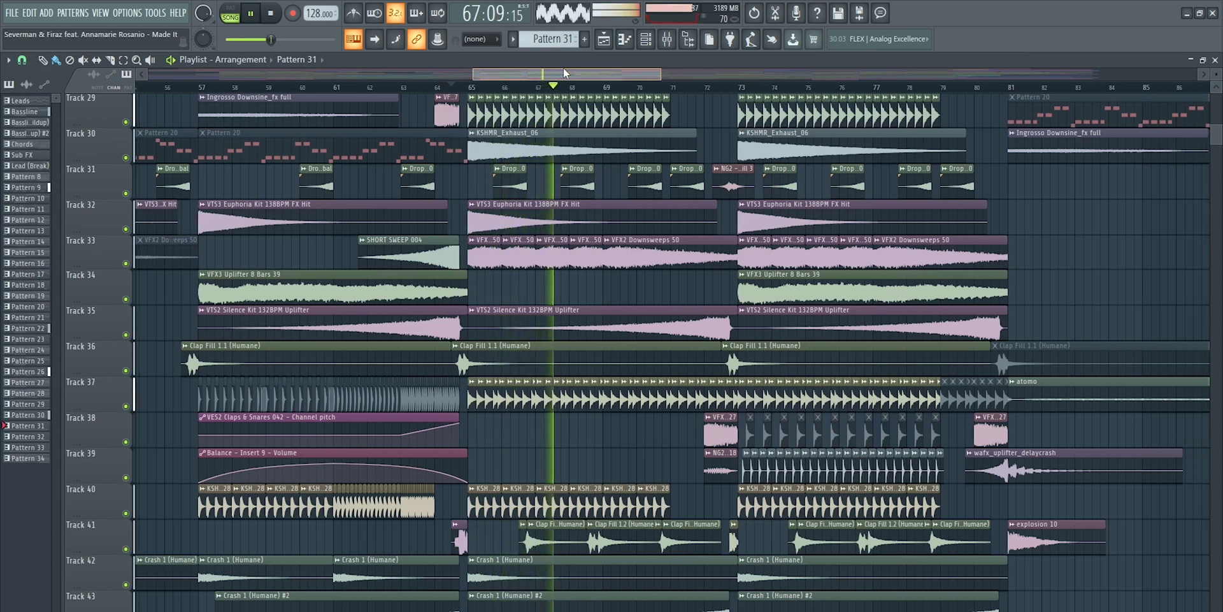
# Play the full drop and examine its arrangement across all playlist tracks
pyautogui.scroll(5, 592, 96)
pyautogui.scroll(-3, 1010, 232)
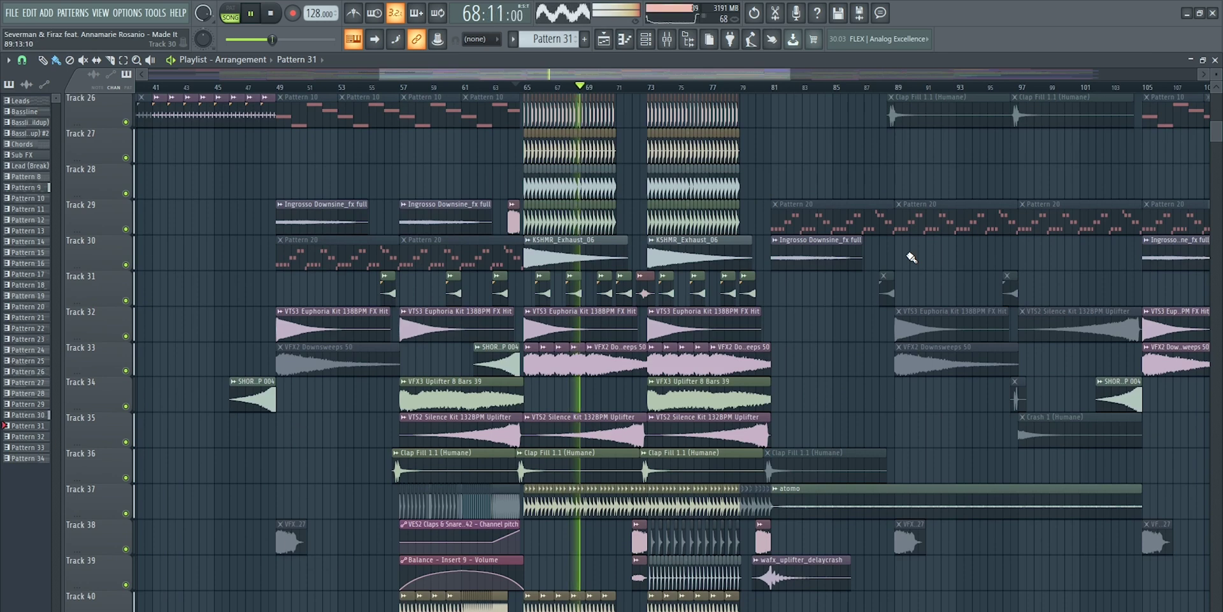
pyautogui.scroll(9, 910, 257)
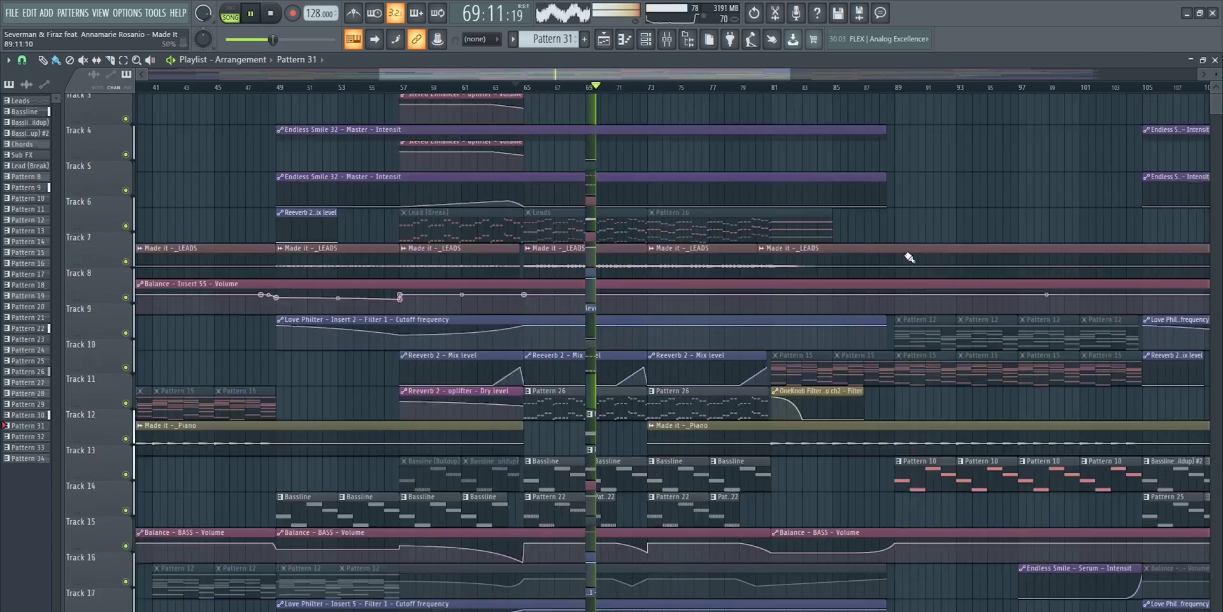
pyautogui.scroll(-20, 909, 258)
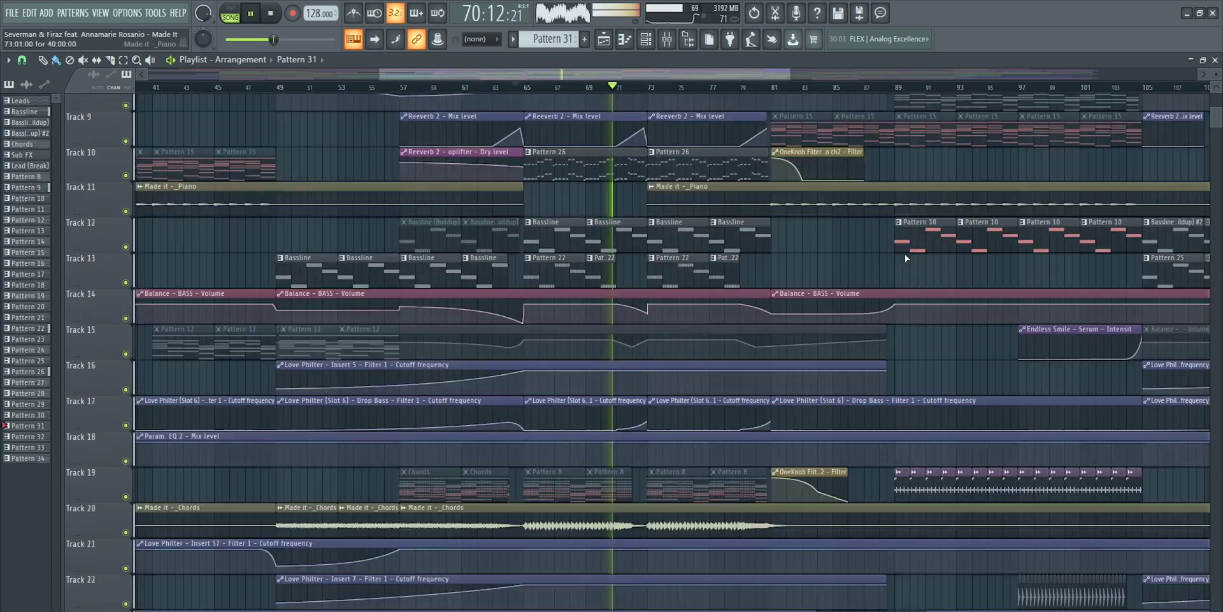
pyautogui.scroll(-16, 910, 257)
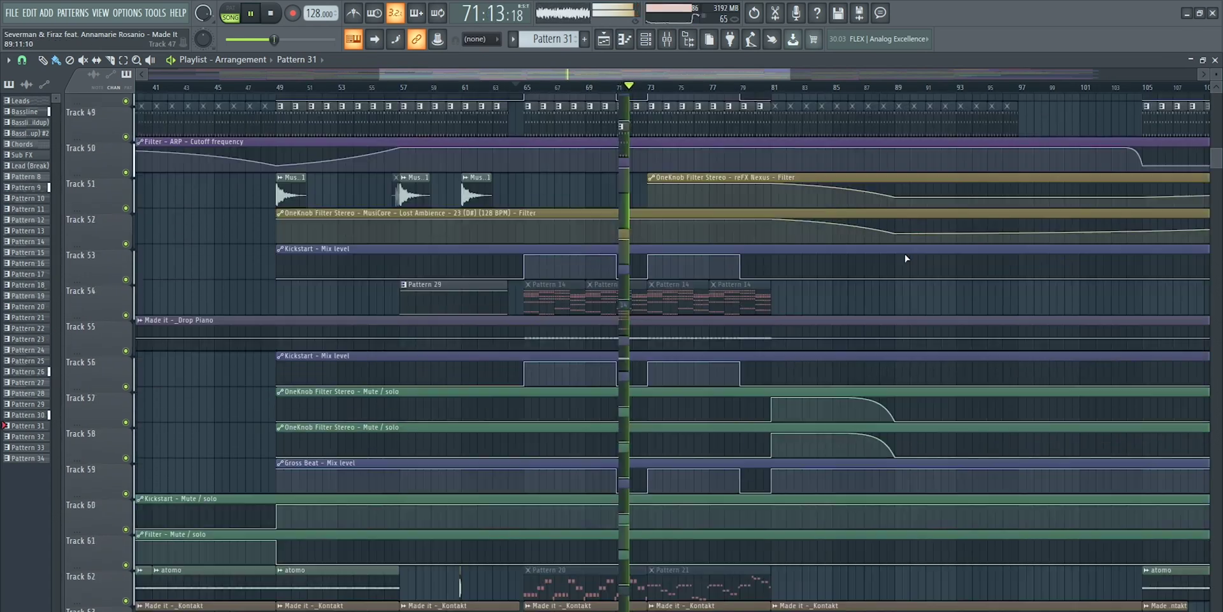
pyautogui.scroll(-9, 902, 261)
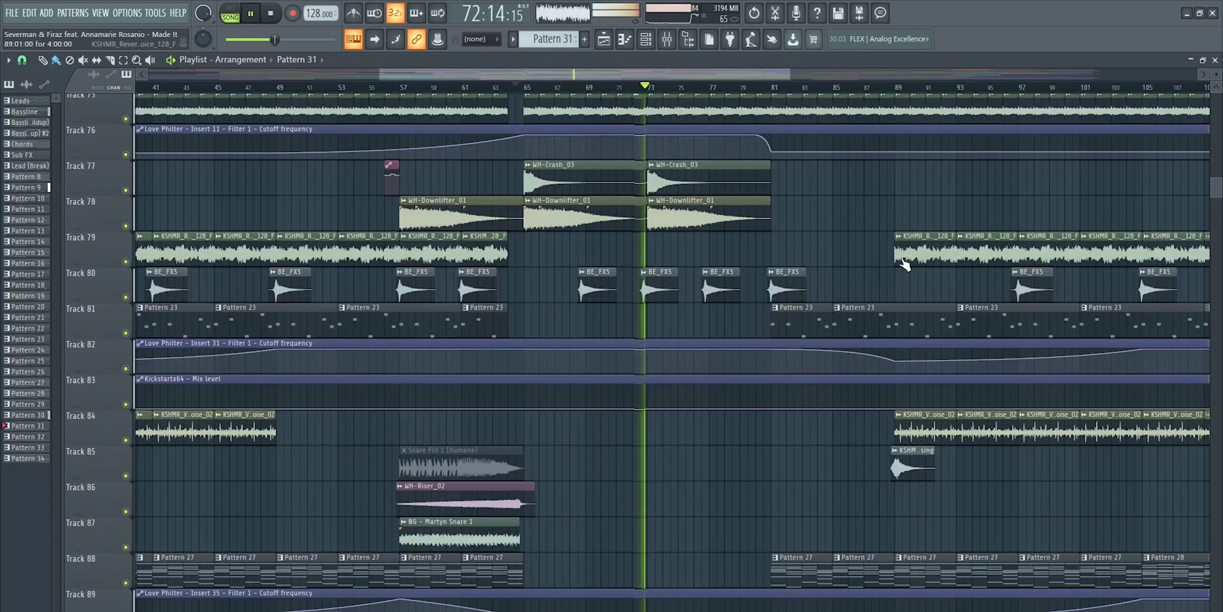
pyautogui.scroll(20, 904, 259)
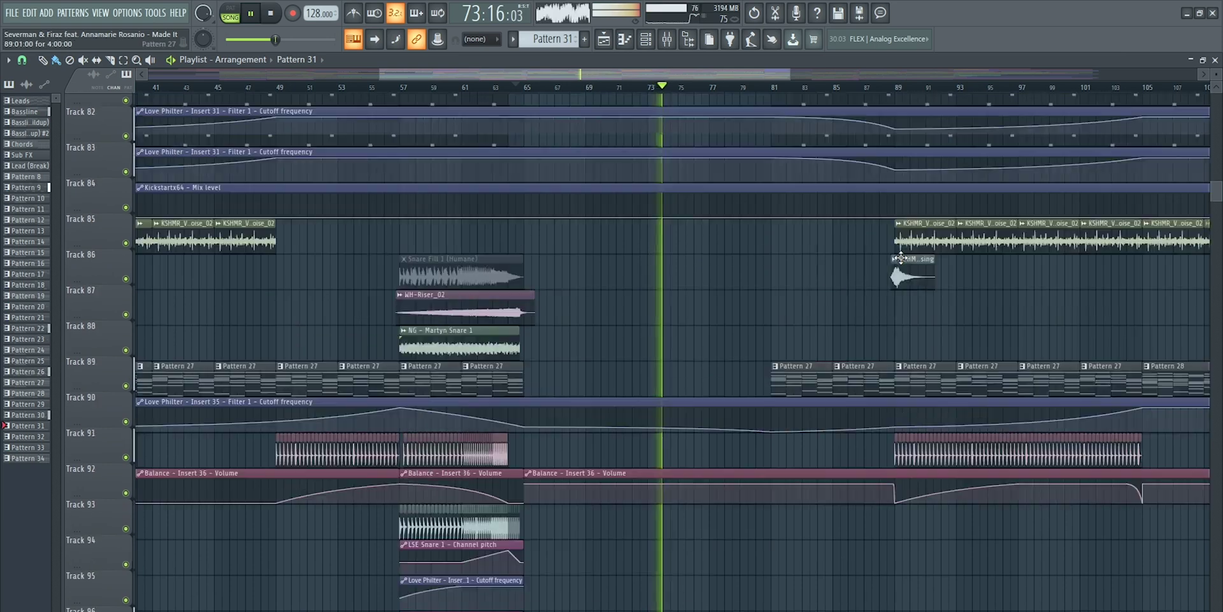
pyautogui.scroll(20, 901, 258)
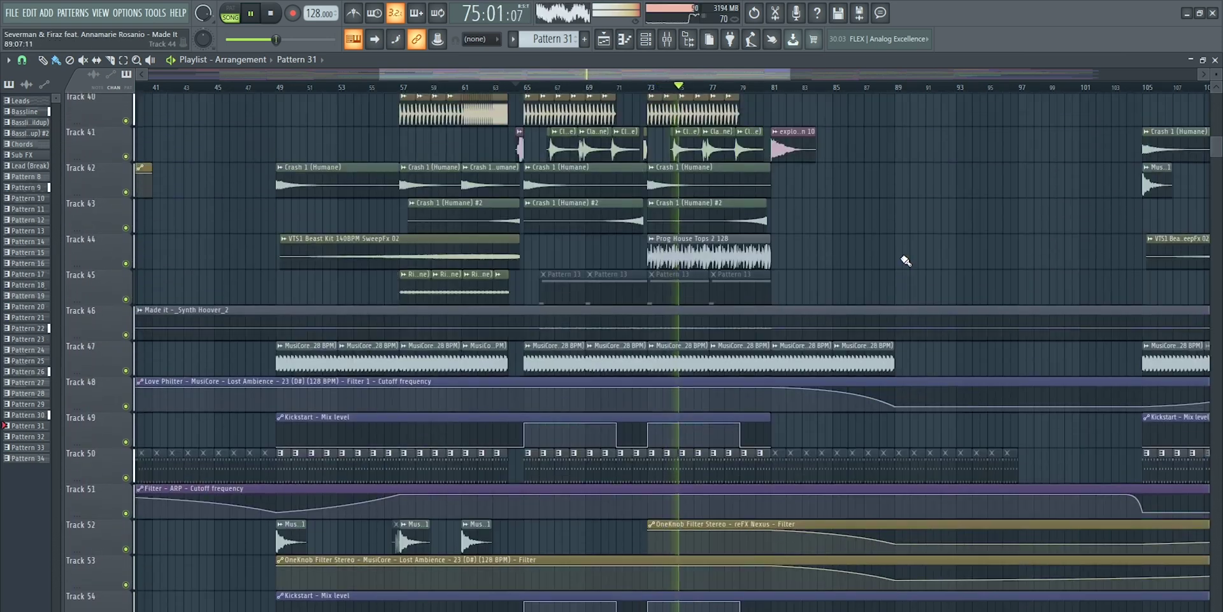
pyautogui.scroll(2, 901, 257)
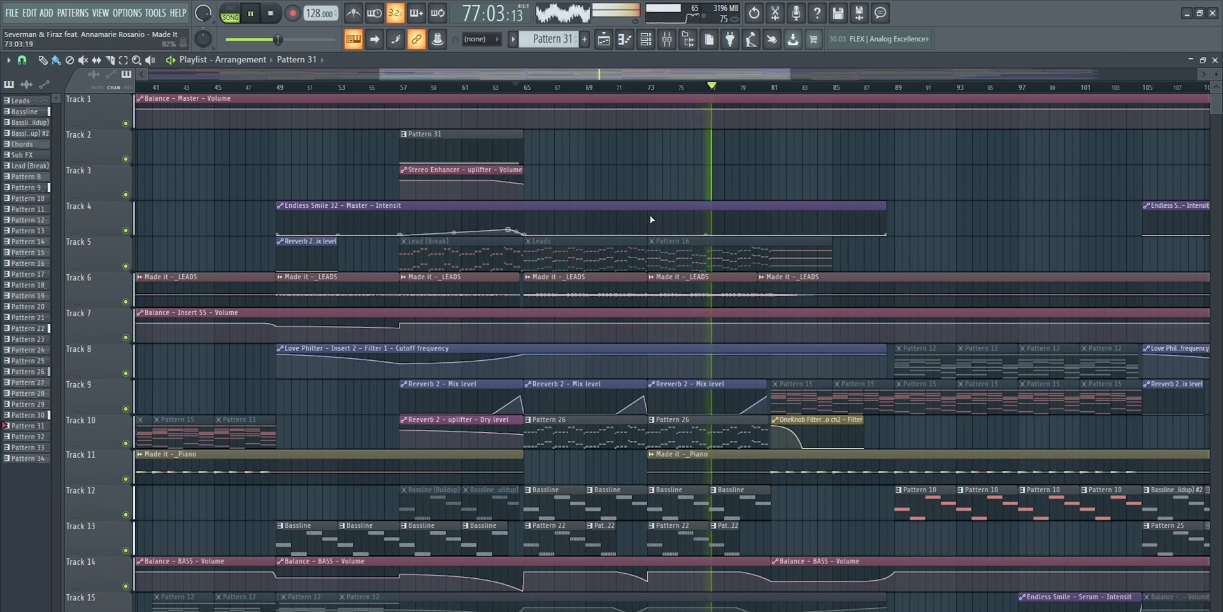
# Solo the Track 6 leads with the automations on Tracks 7 to 9 and audition them in the drop from bar 65
pyautogui.scroll(2, 637, 94)
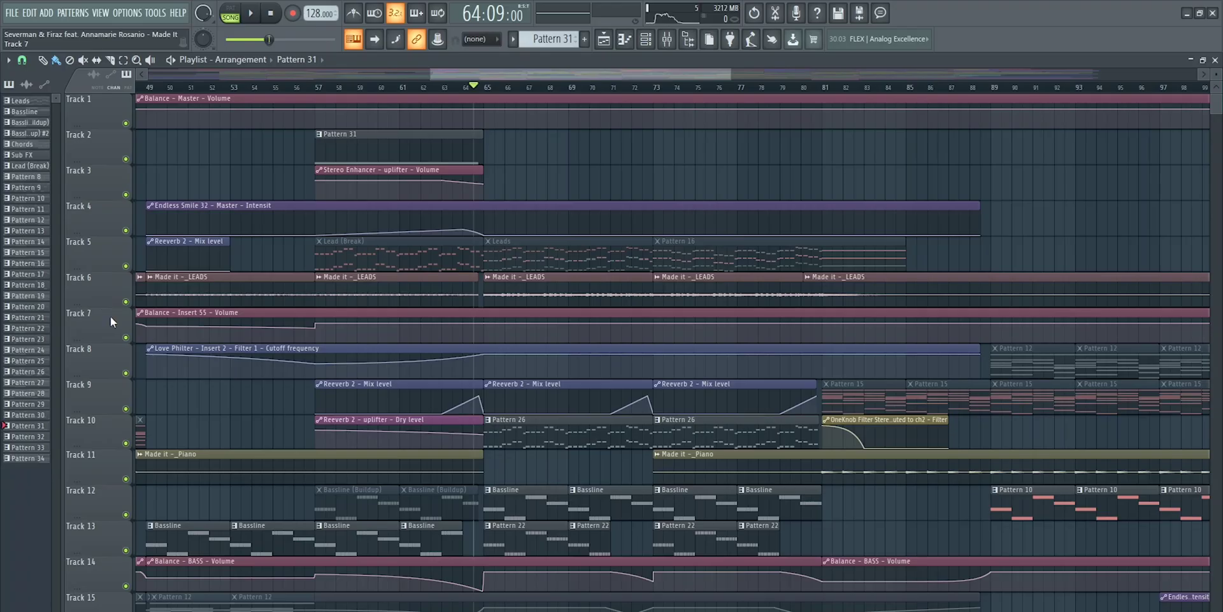
pyautogui.rightClick(126, 303)
pyautogui.click(126, 337)
pyautogui.click(126, 373)
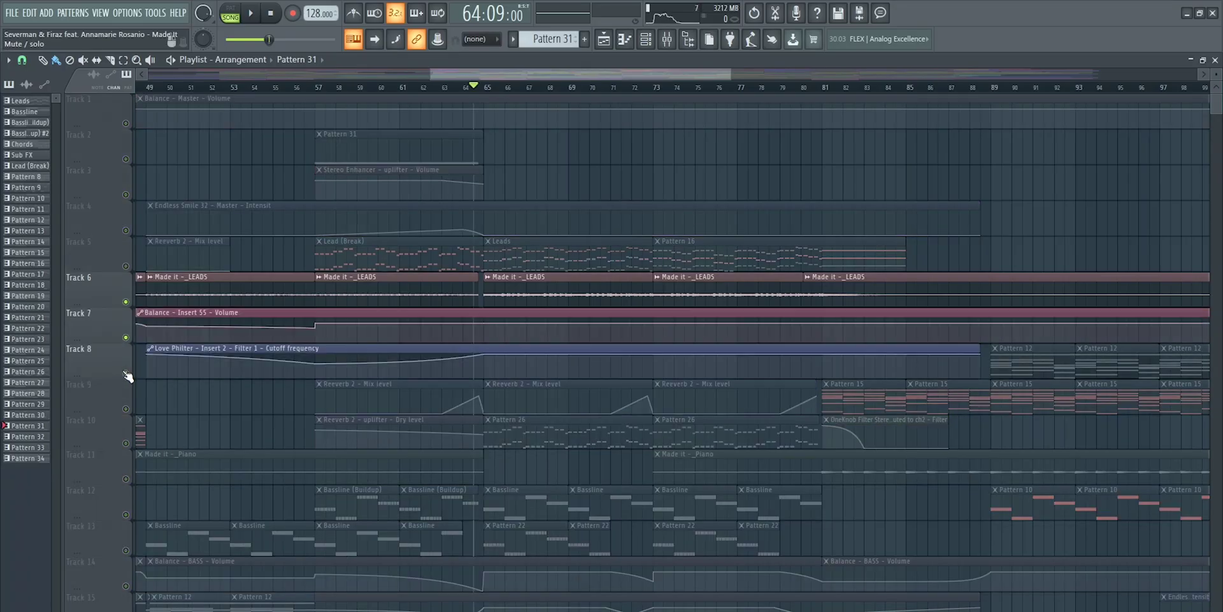
pyautogui.click(125, 409)
pyautogui.click(489, 90)
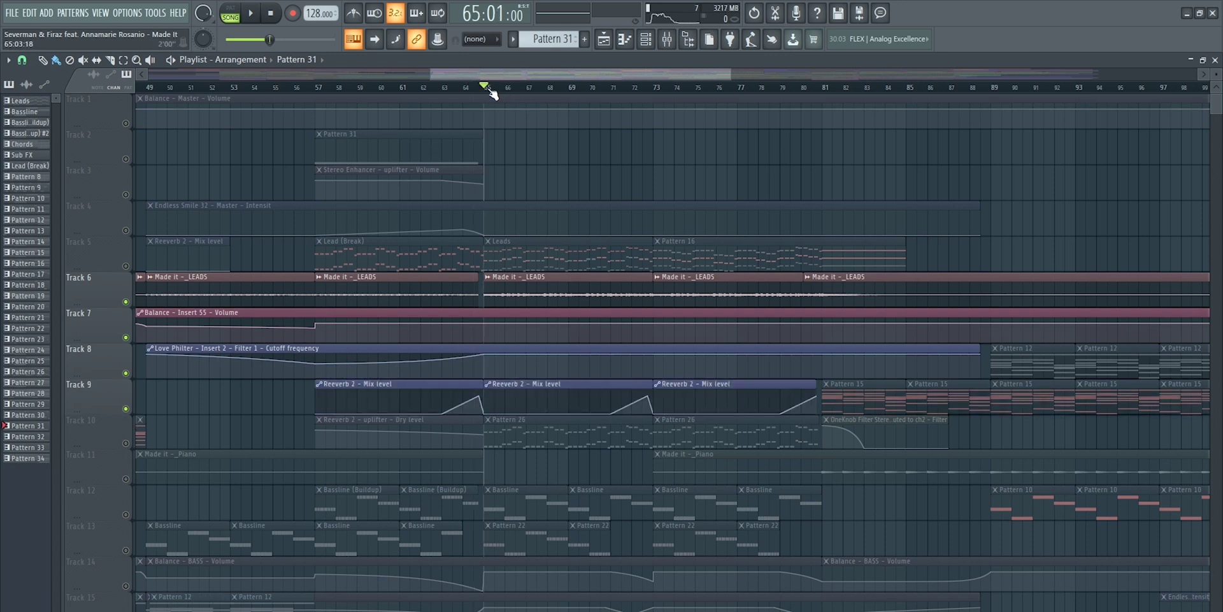
pyautogui.press('space')
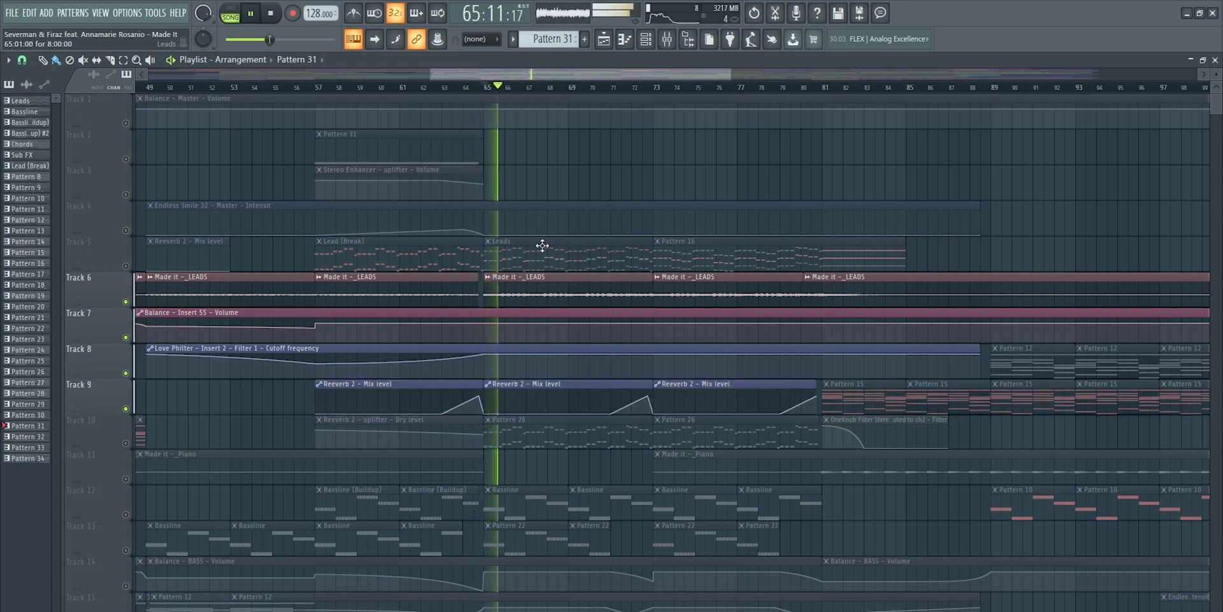
pyautogui.click(573, 283)
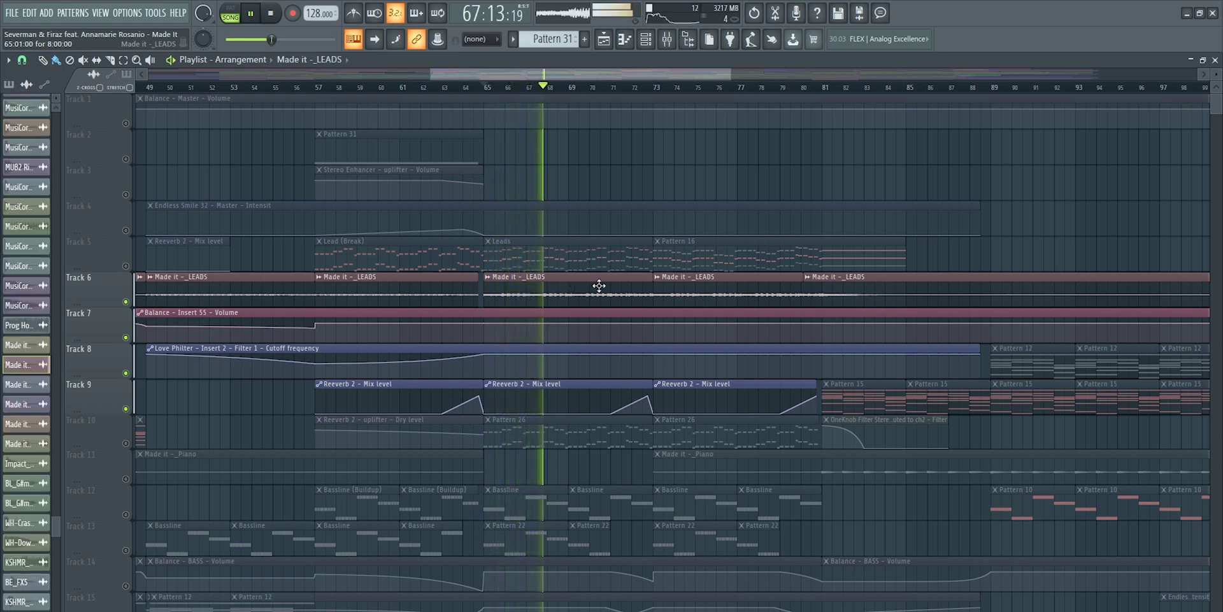
pyautogui.press('space')
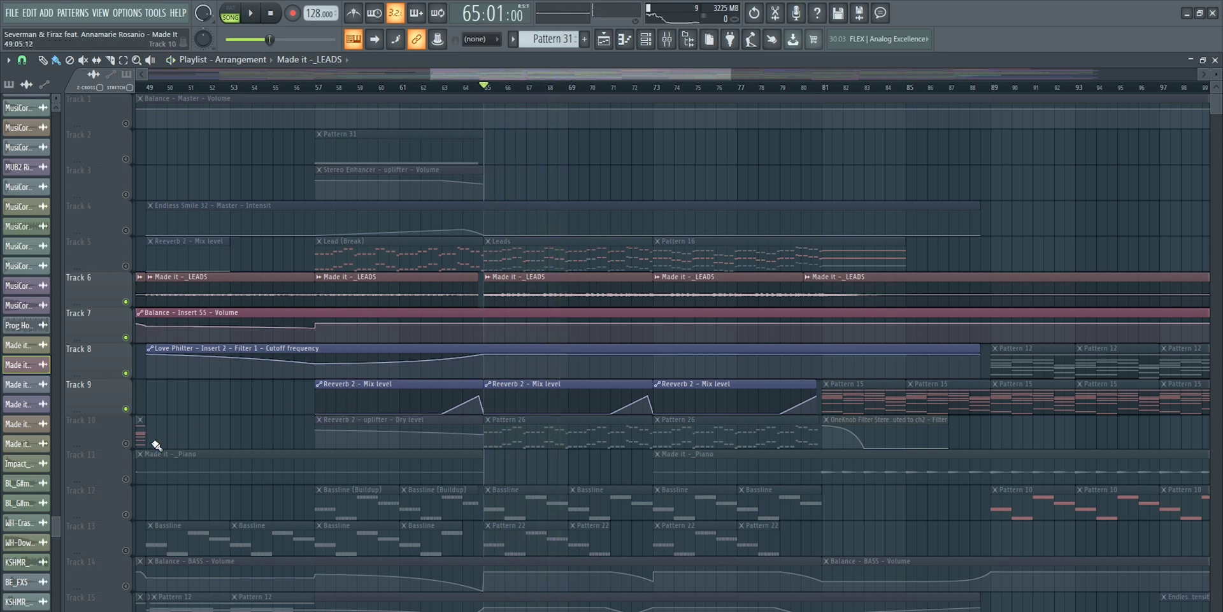
# Add Track 10, audition Pattern 26 from bar 65 with the Track 6 leads muted, and replay it together with the leads
pyautogui.click(133, 427)
pyautogui.click(126, 302)
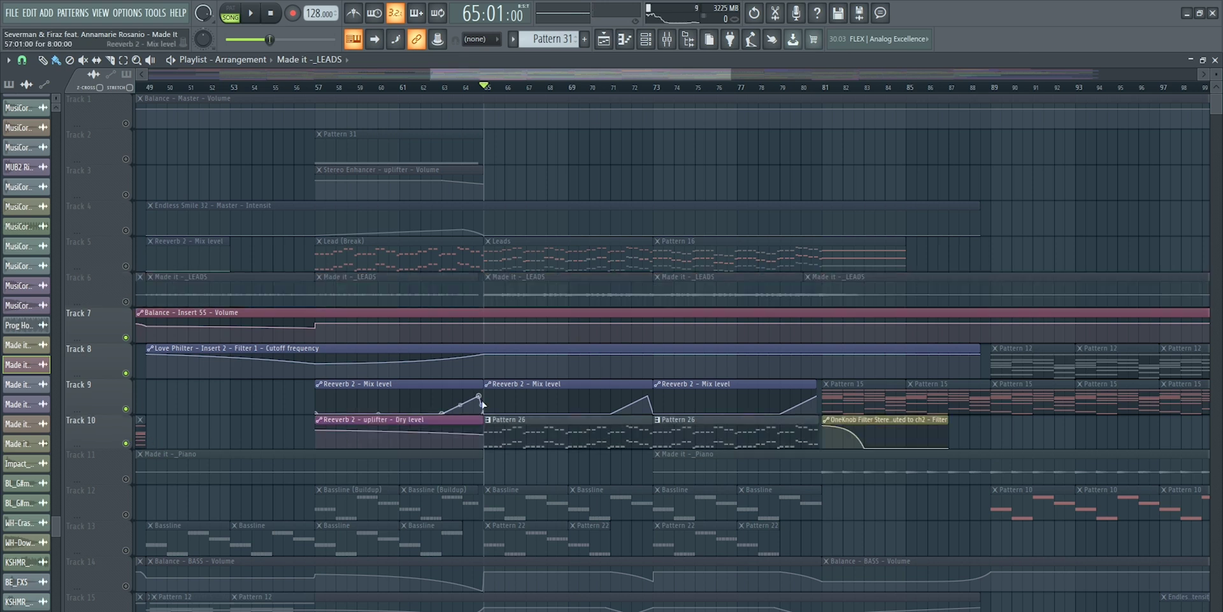
pyautogui.click(559, 437)
pyautogui.press('space')
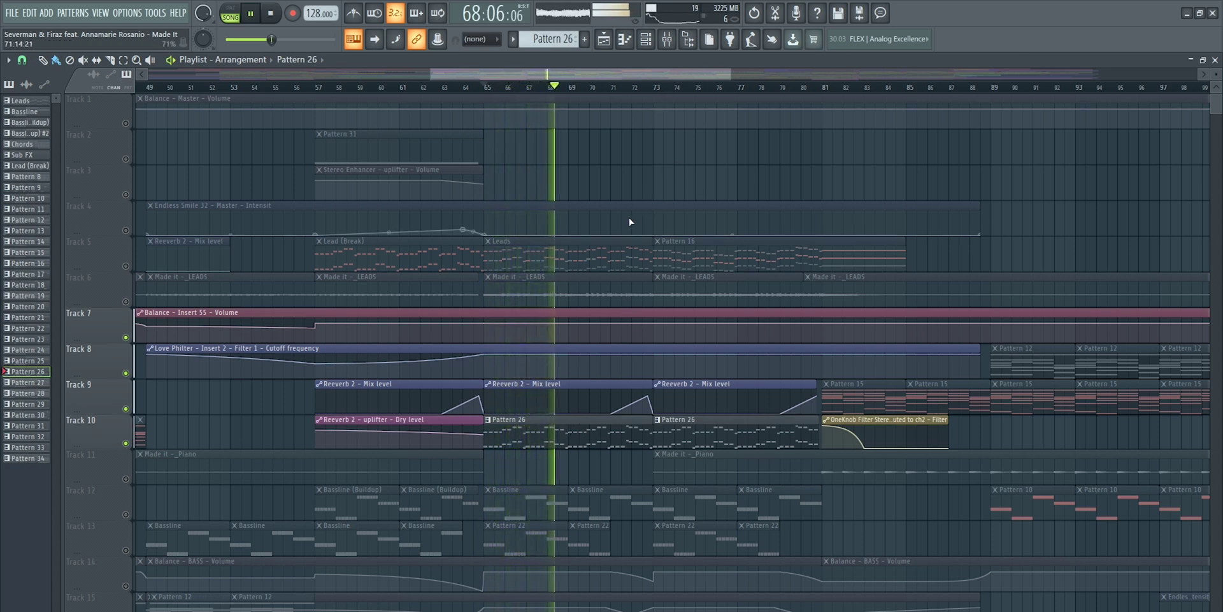
pyautogui.press('space')
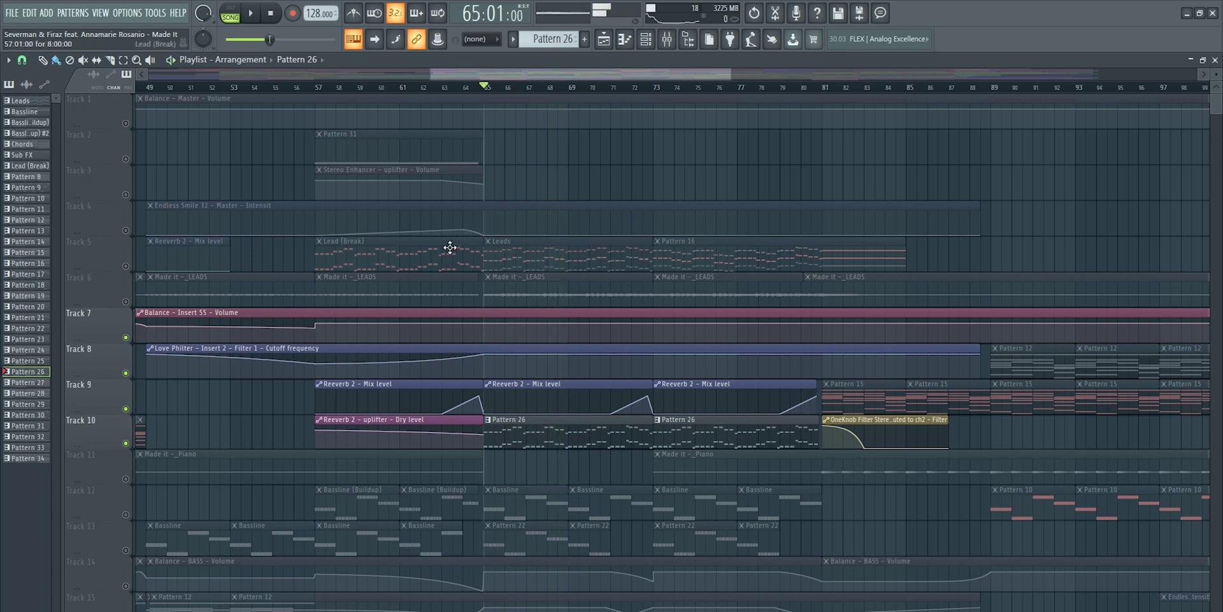
pyautogui.click(125, 302)
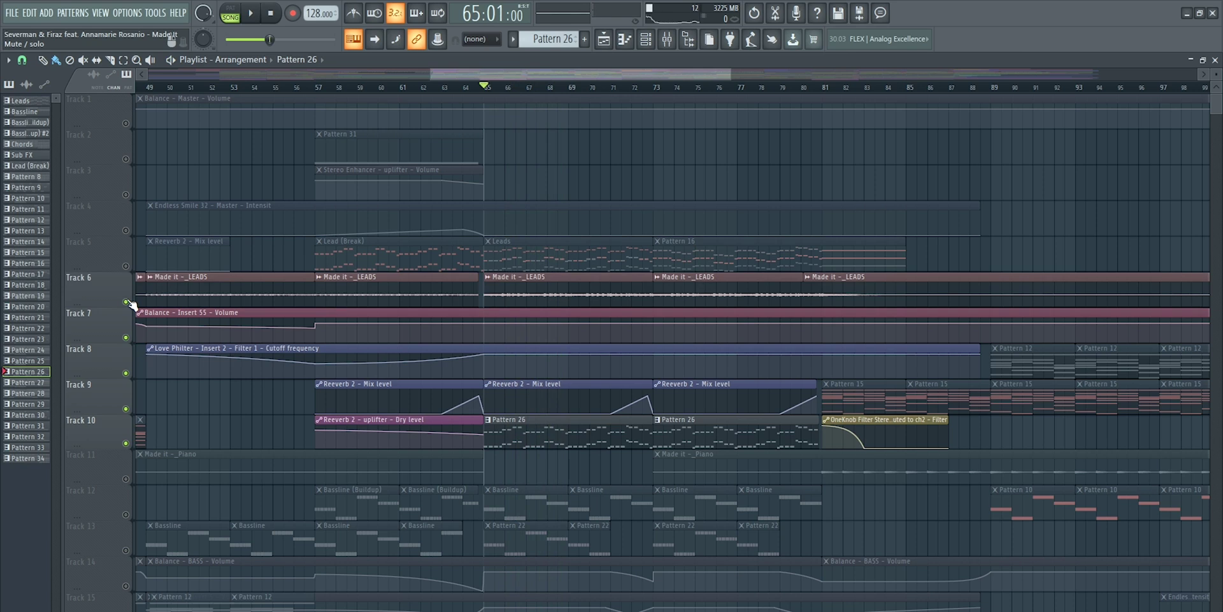
pyautogui.press('space')
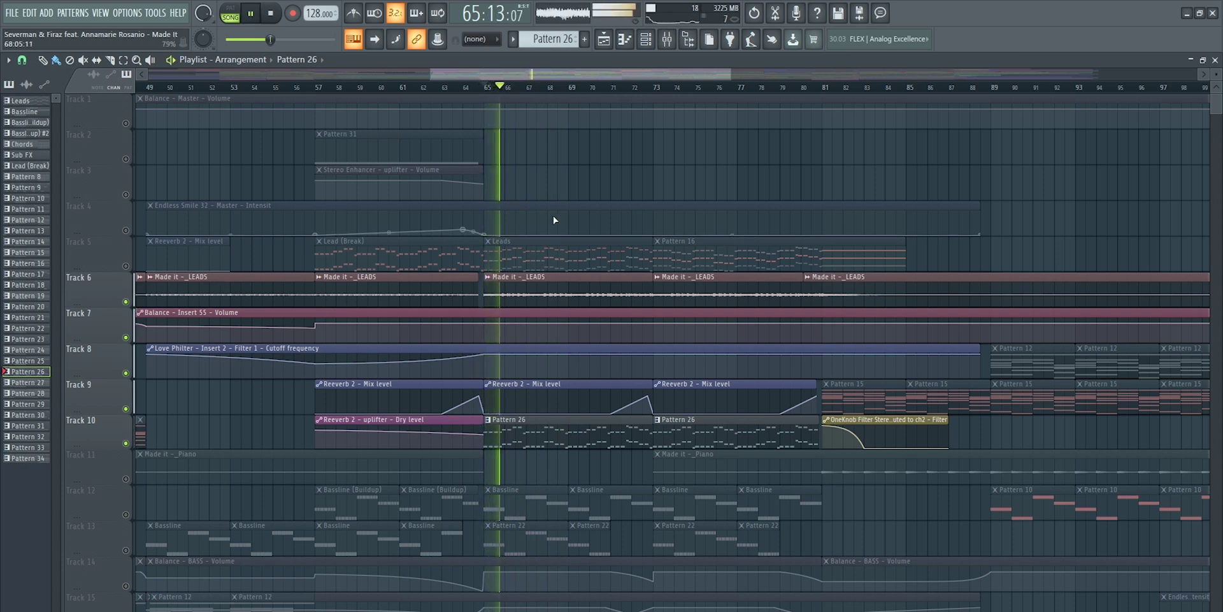
# Open the Track 6 Made it -_LEADS clip from bar 65, stop playback and show its mixer Insert 60
pyautogui.click(574, 277)
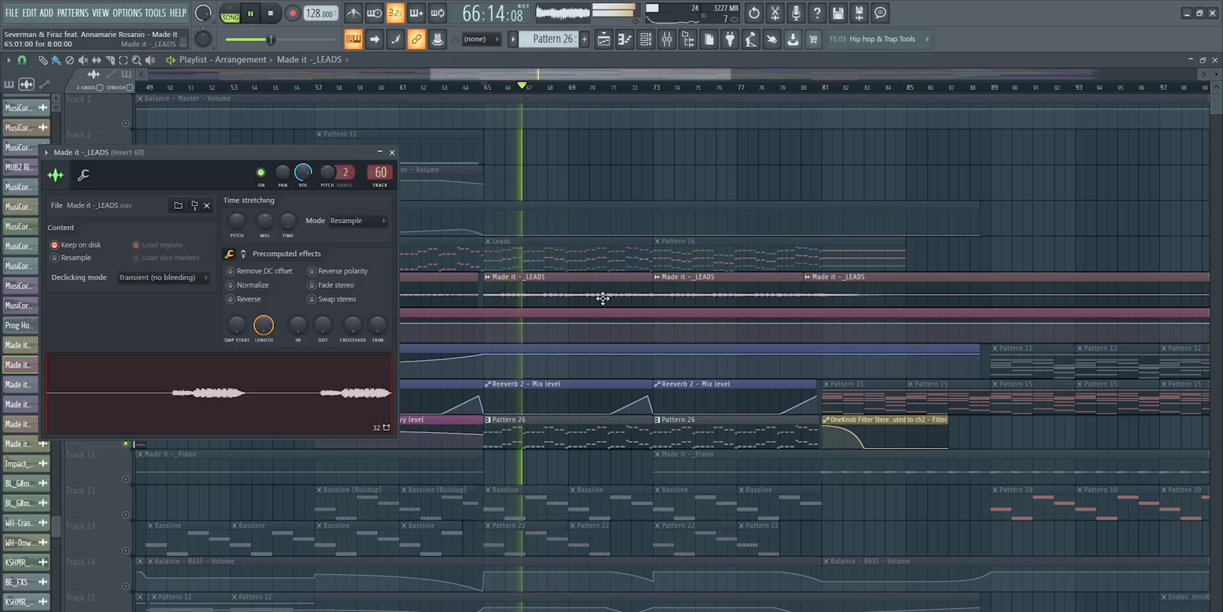
pyautogui.press('F9')
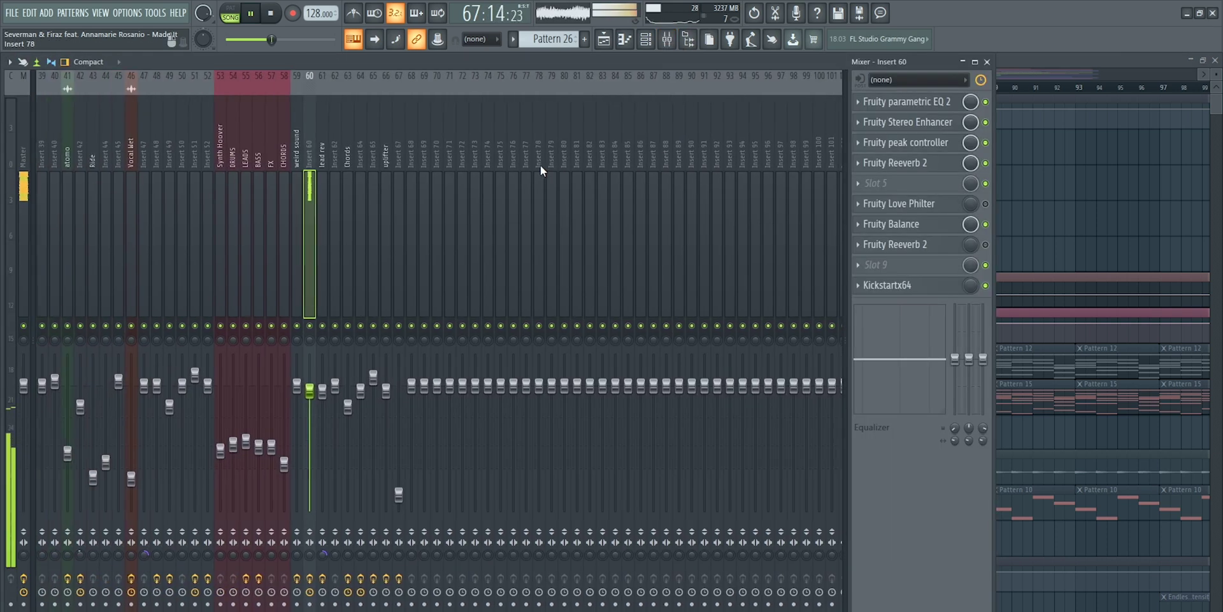
pyautogui.scroll(3, 612, 172)
pyautogui.scroll(-4, 699, 182)
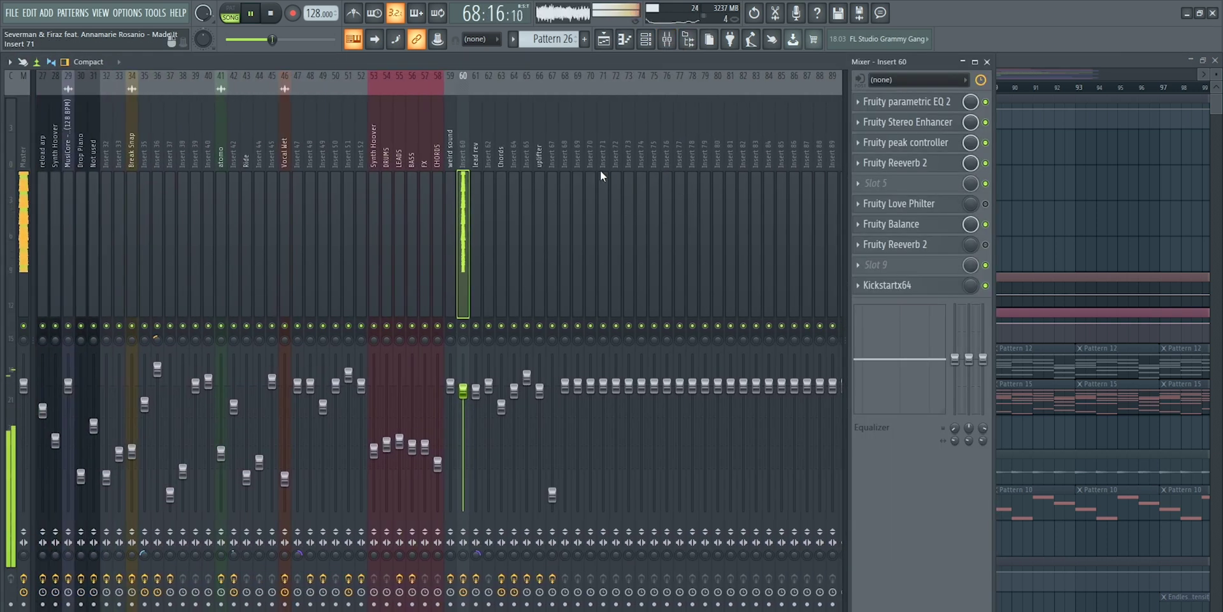
pyautogui.press('space')
pyautogui.scroll(3, 606, 170)
pyautogui.scroll(-3, 606, 170)
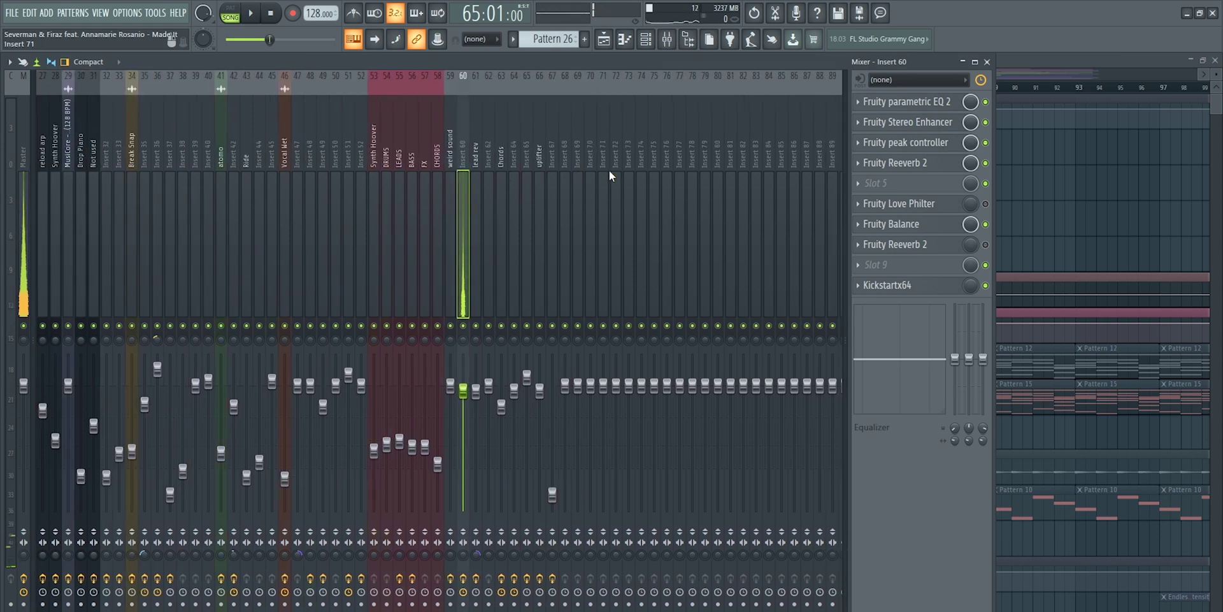
# Inspect Insert 60's effects: Fruity parametric EQ 2, Stereo Enhancer, peak controller, Reeverb 2, Balance and Kickstartx64
pyautogui.click(905, 101)
pyautogui.moveTo(288, 221); pyautogui.dragTo(298, 239)
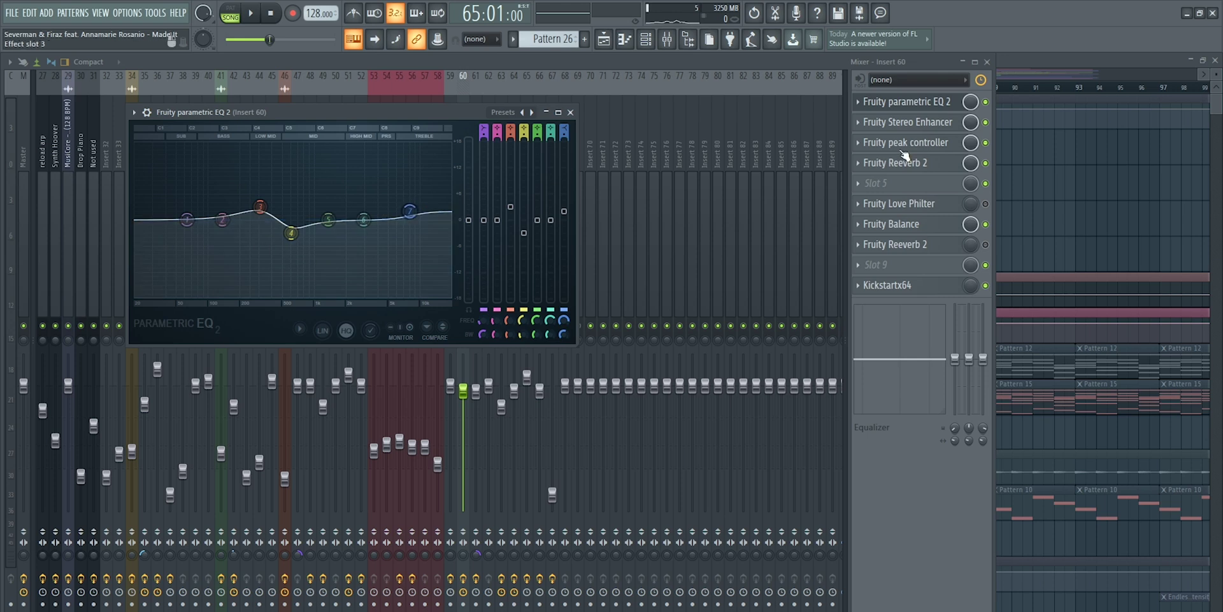
pyautogui.click(918, 123)
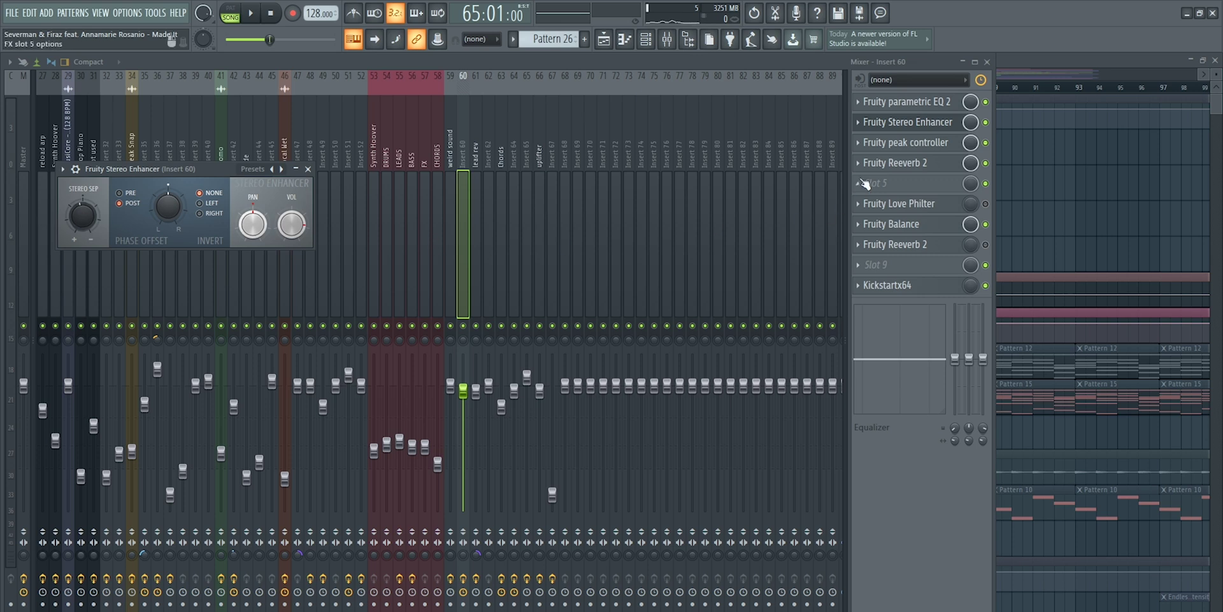
pyautogui.click(905, 122)
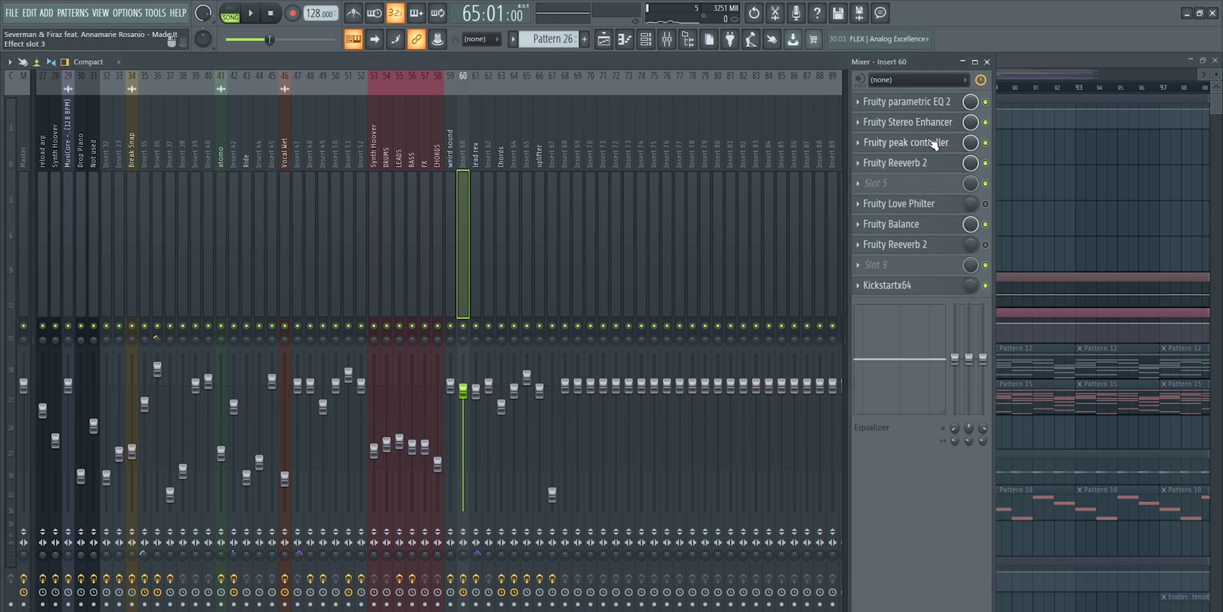
pyautogui.click(934, 144)
pyautogui.click(926, 163)
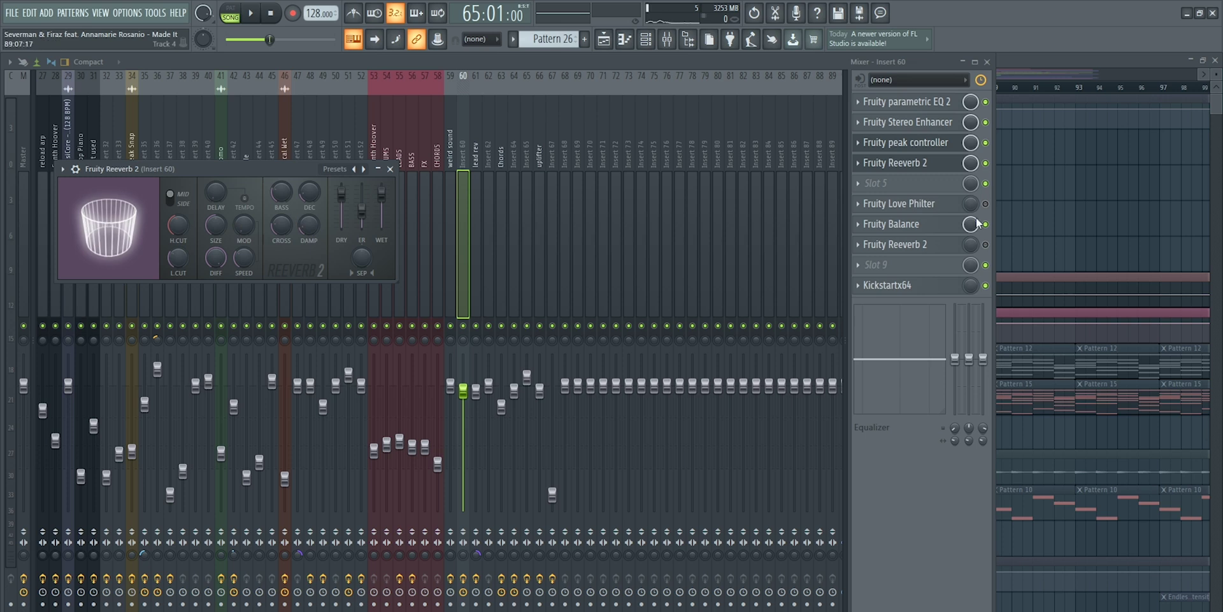
pyautogui.click(954, 247)
pyautogui.click(924, 226)
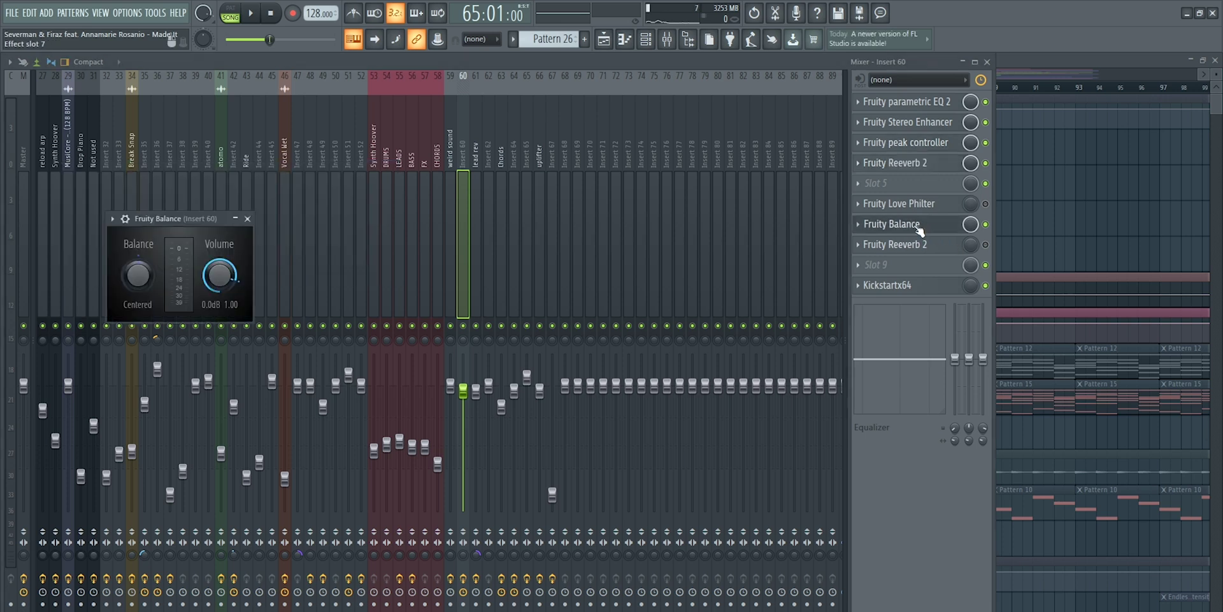
pyautogui.click(919, 226)
pyautogui.click(898, 287)
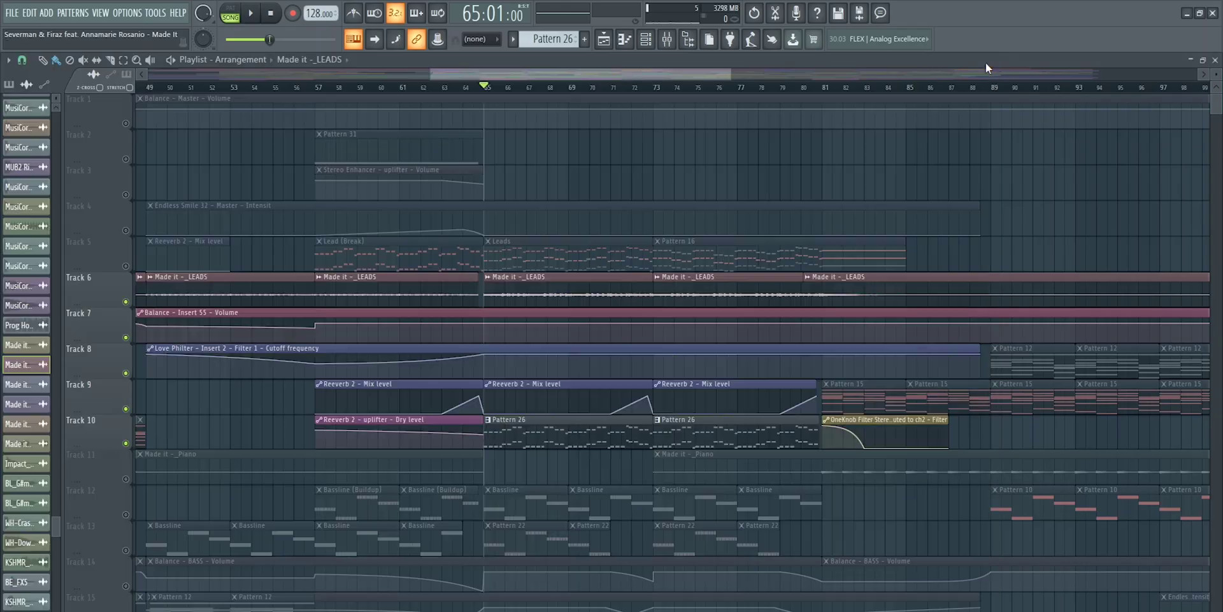
# Solo the Track 12 bassline, unmute Tracks 13 to 18 and play them from bar 65
pyautogui.click(566, 432)
pyautogui.click(666, 40)
pyautogui.click(666, 40)
pyautogui.scroll(-4, 430, 294)
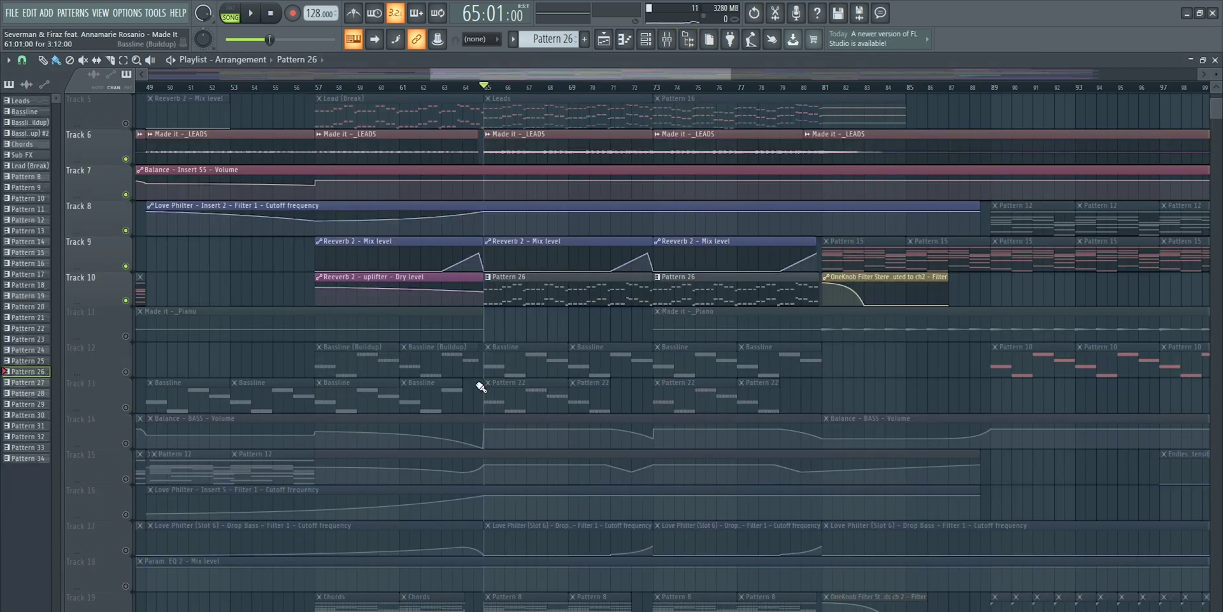
pyautogui.scroll(-4, 456, 407)
pyautogui.rightClick(126, 228)
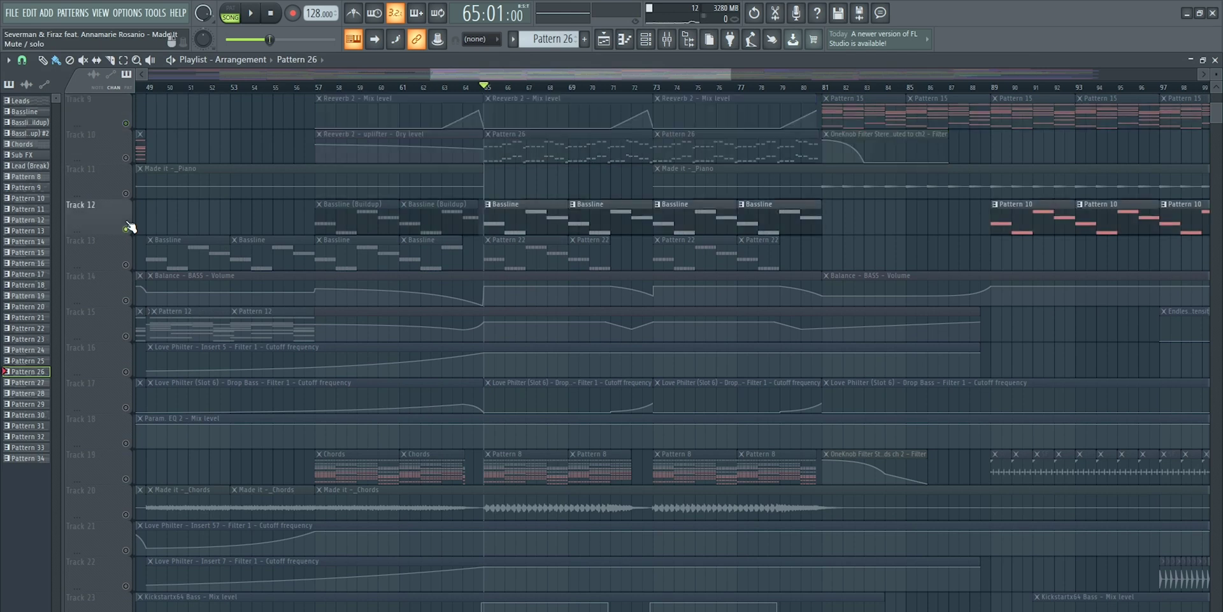
pyautogui.moveTo(126, 265); pyautogui.dragTo(126, 443)
pyautogui.press('space')
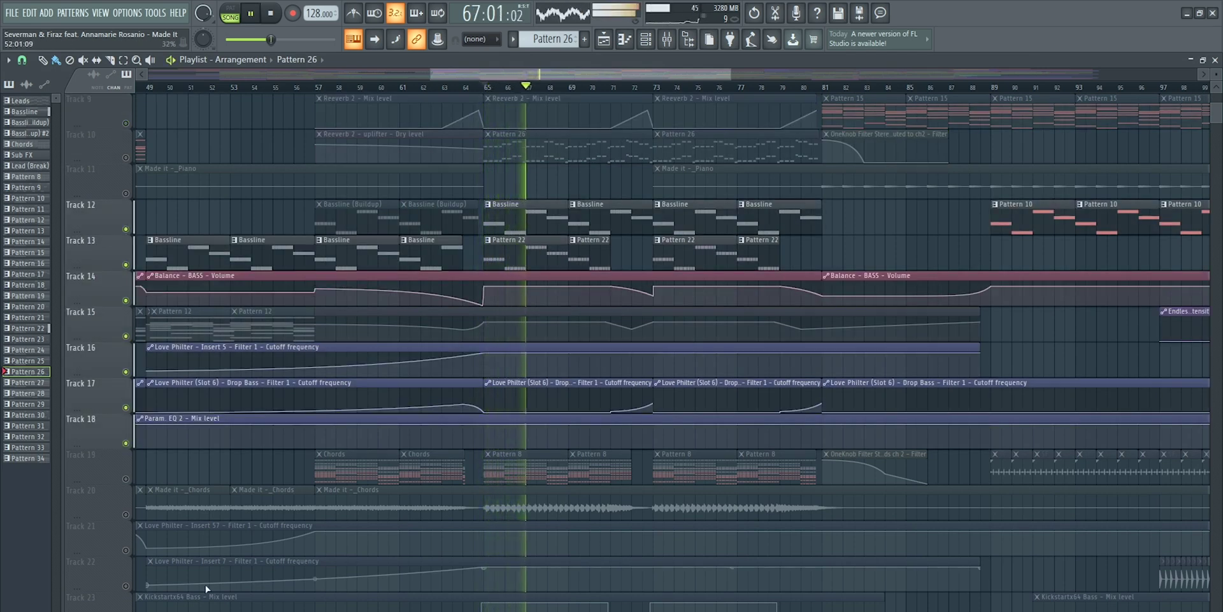
# Unmute the automations on Tracks 21 to 23 while the bass layers play, and stop playback
pyautogui.click(131, 596)
pyautogui.click(125, 585)
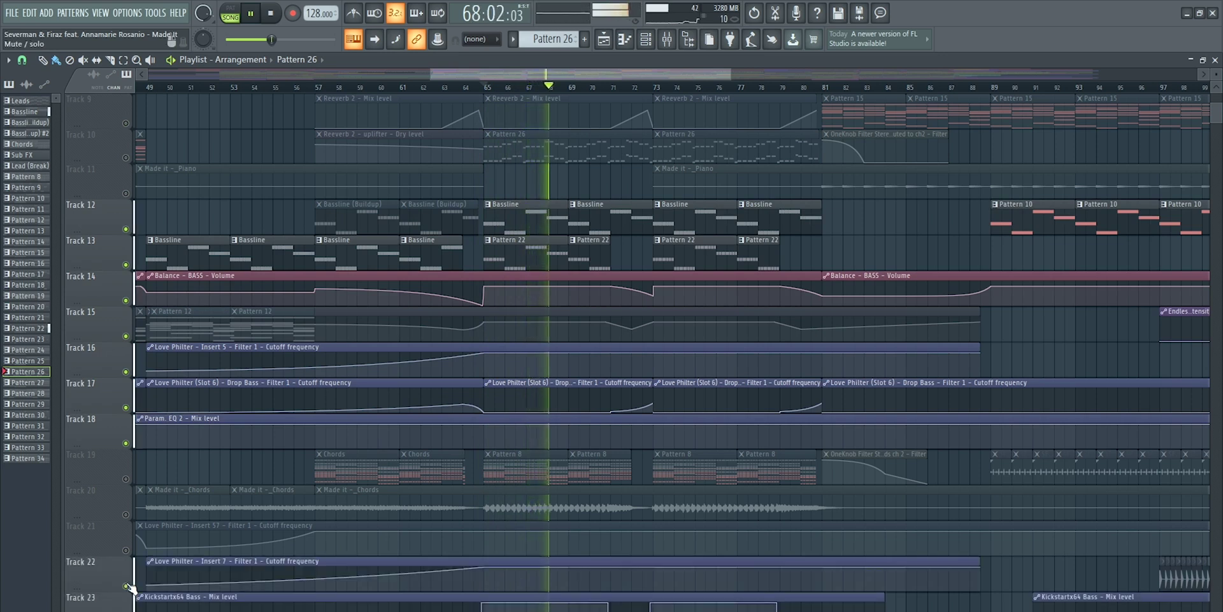
pyautogui.click(126, 550)
pyautogui.press('space')
# Play the Bassline pattern on its own, starting with Spire x64 #2 and adding Midbass 3, Spire x64 #3 and Spire x64
pyautogui.click(498, 231)
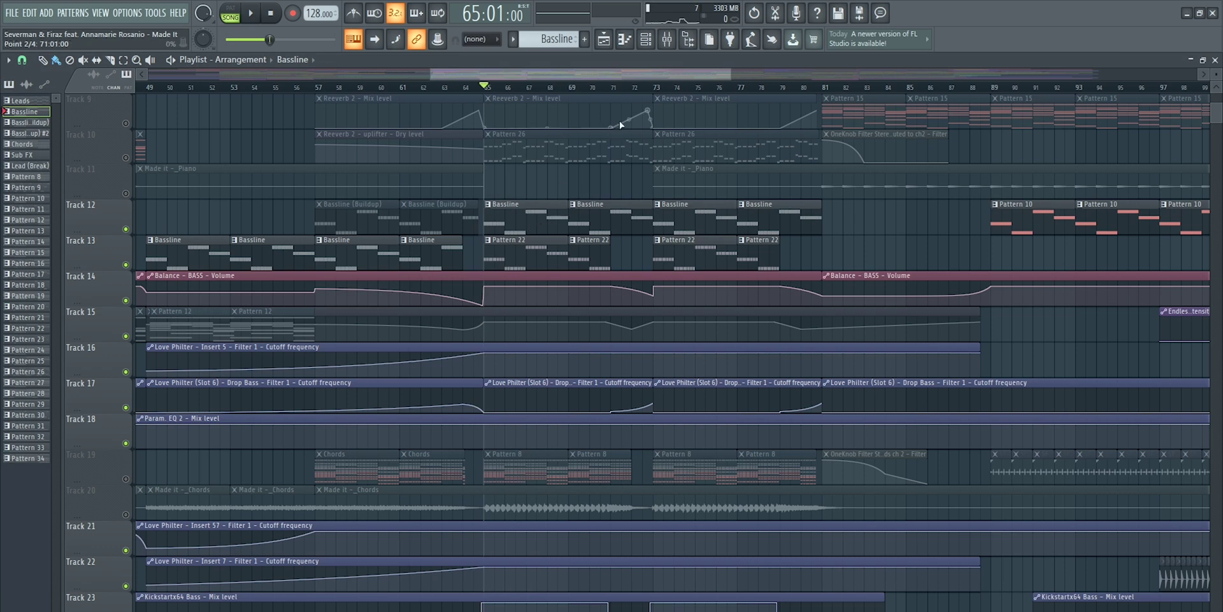
pyautogui.click(647, 41)
pyautogui.click(231, 12)
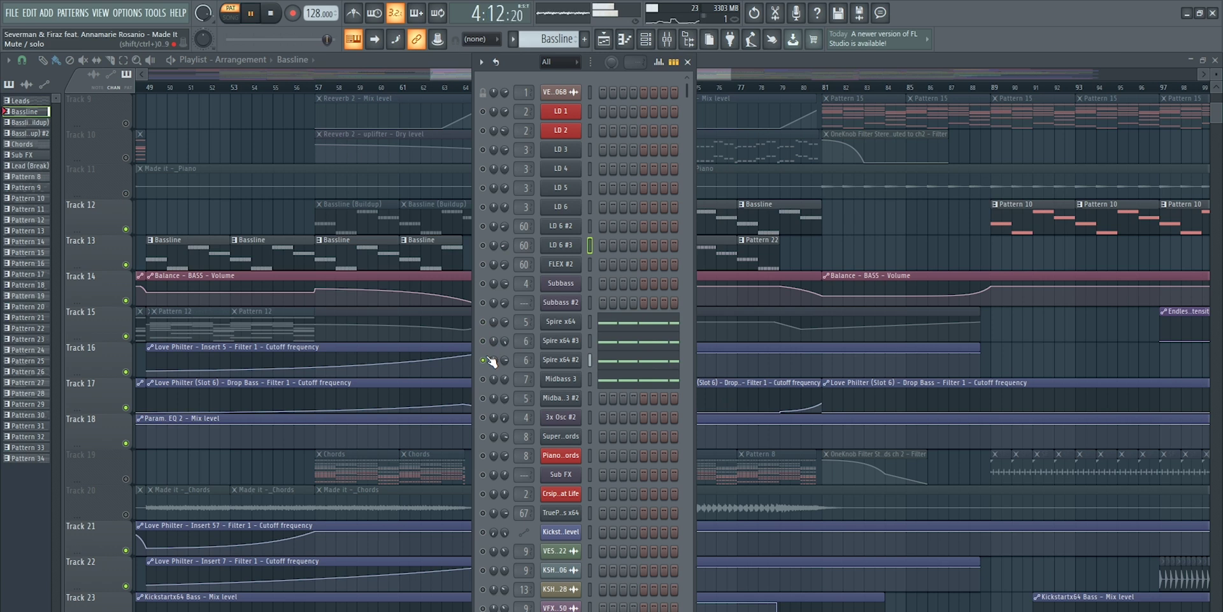
pyautogui.click(483, 379)
pyautogui.click(483, 341)
pyautogui.click(483, 322)
pyautogui.press('space')
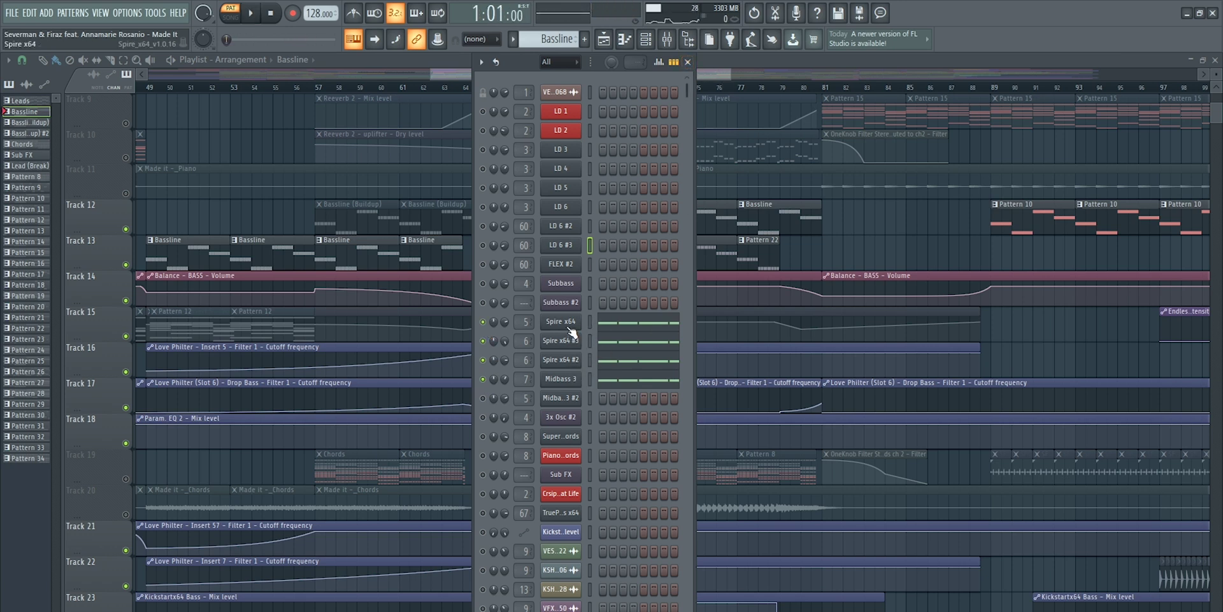
# Solo the Subbass channel in Pattern 22, audition it and inspect its 3x Osc settings
pyautogui.click(687, 61)
pyautogui.click(533, 260)
pyautogui.click(646, 39)
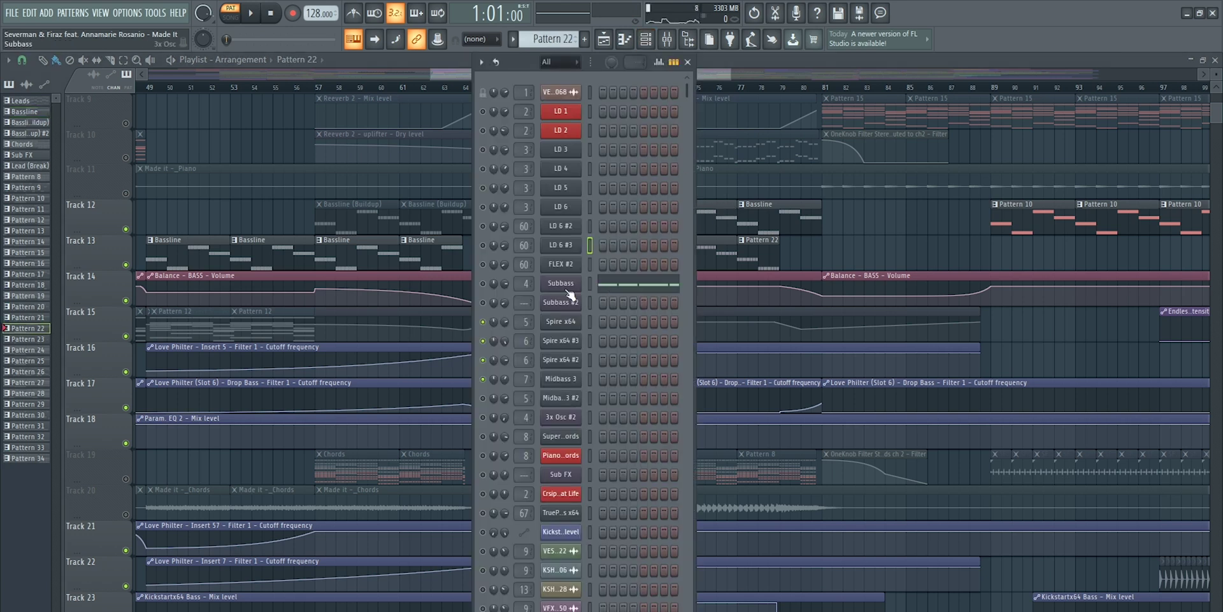
pyautogui.click(488, 282)
pyautogui.press('space')
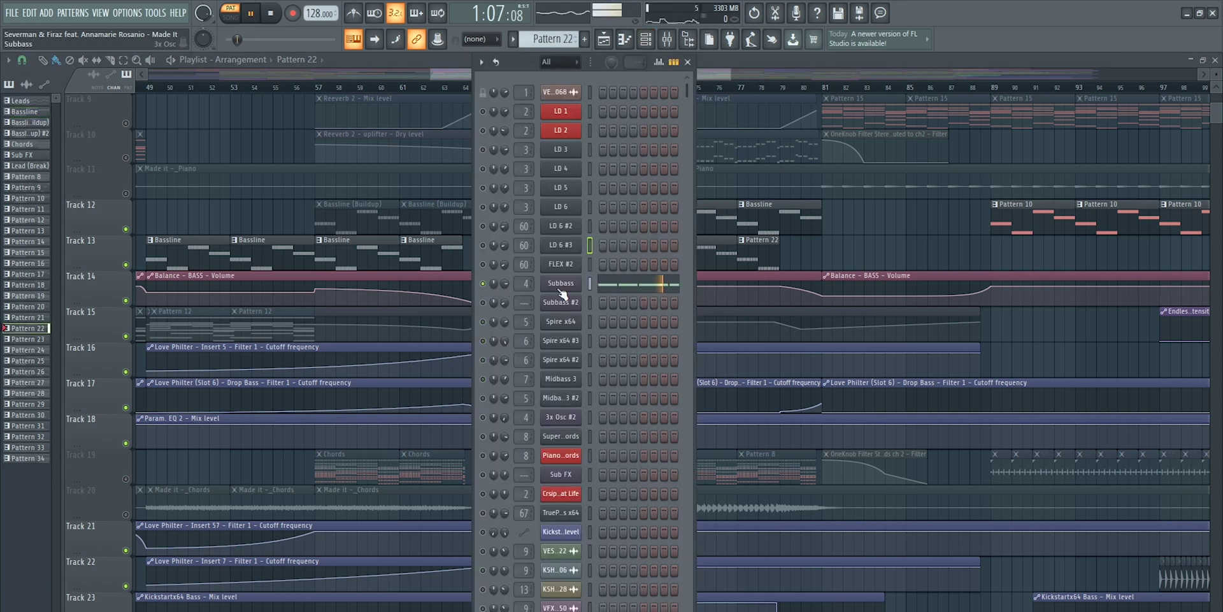
pyautogui.click(566, 287)
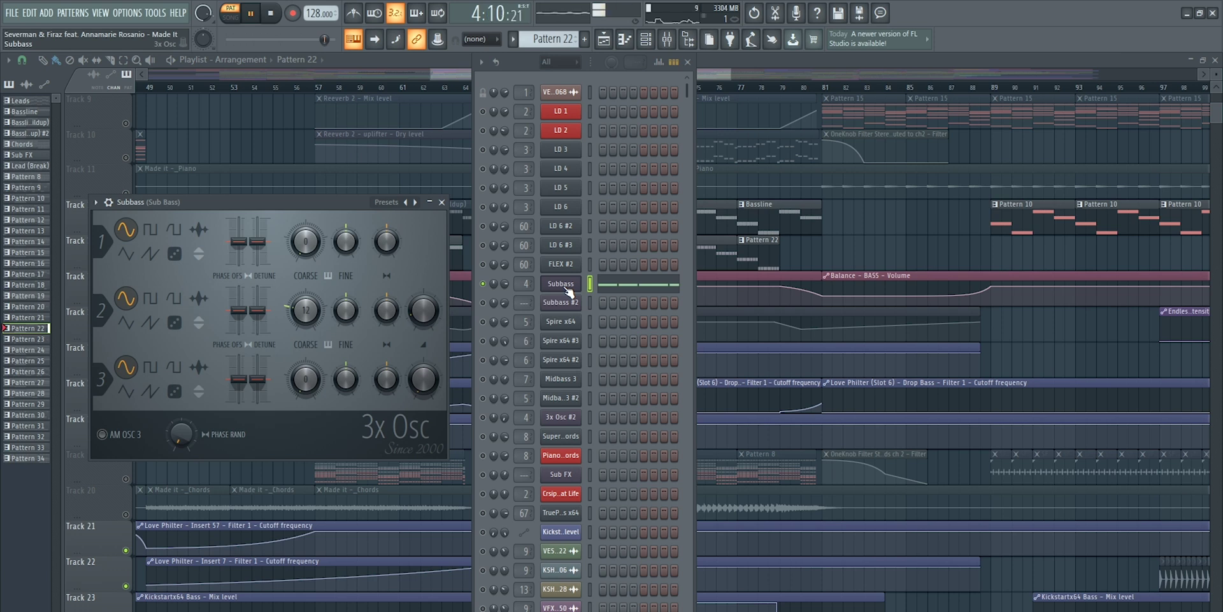
pyautogui.click(567, 287)
pyautogui.press('space')
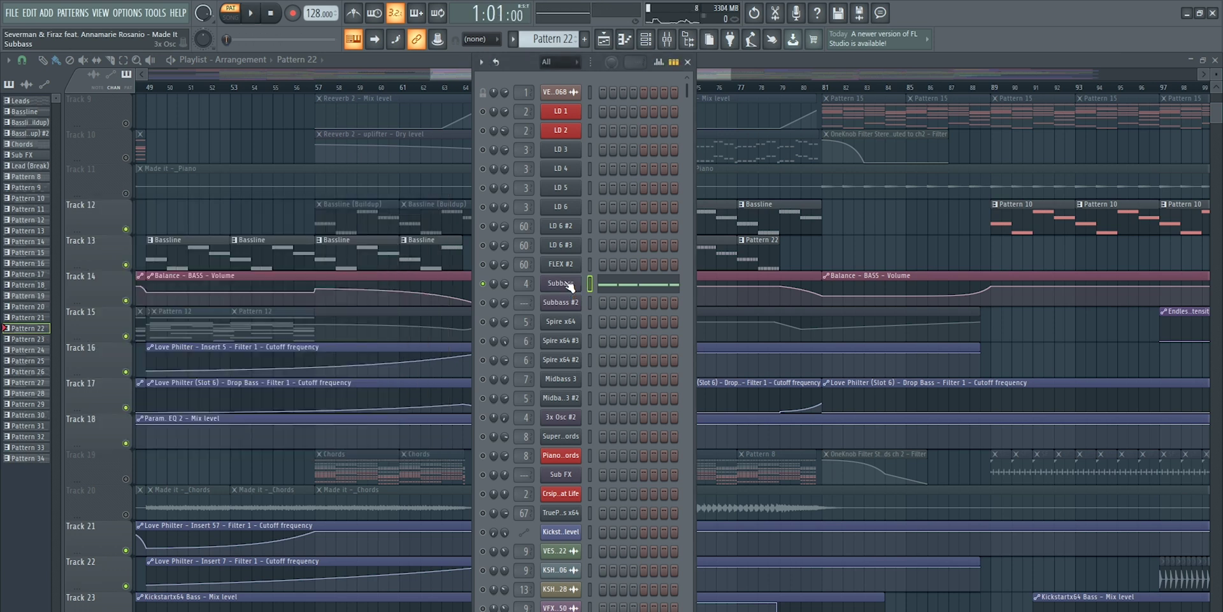
# Show the Sub Bass mixer track and inspect the volume sidechain curve in its Gross Beat
pyautogui.click(667, 39)
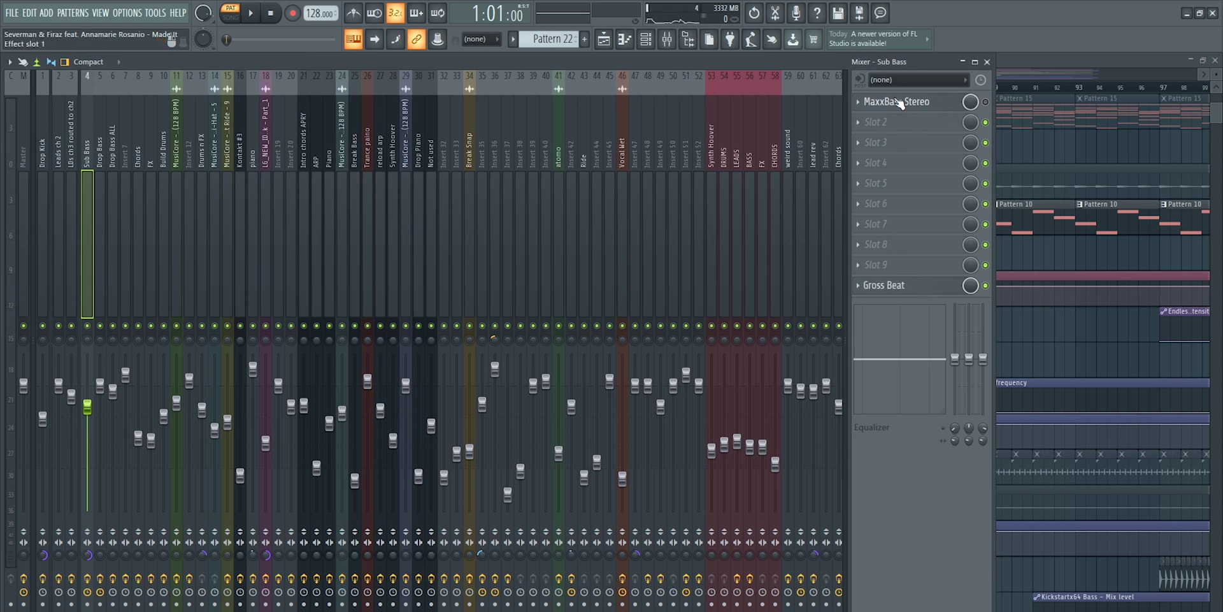
pyautogui.click(910, 288)
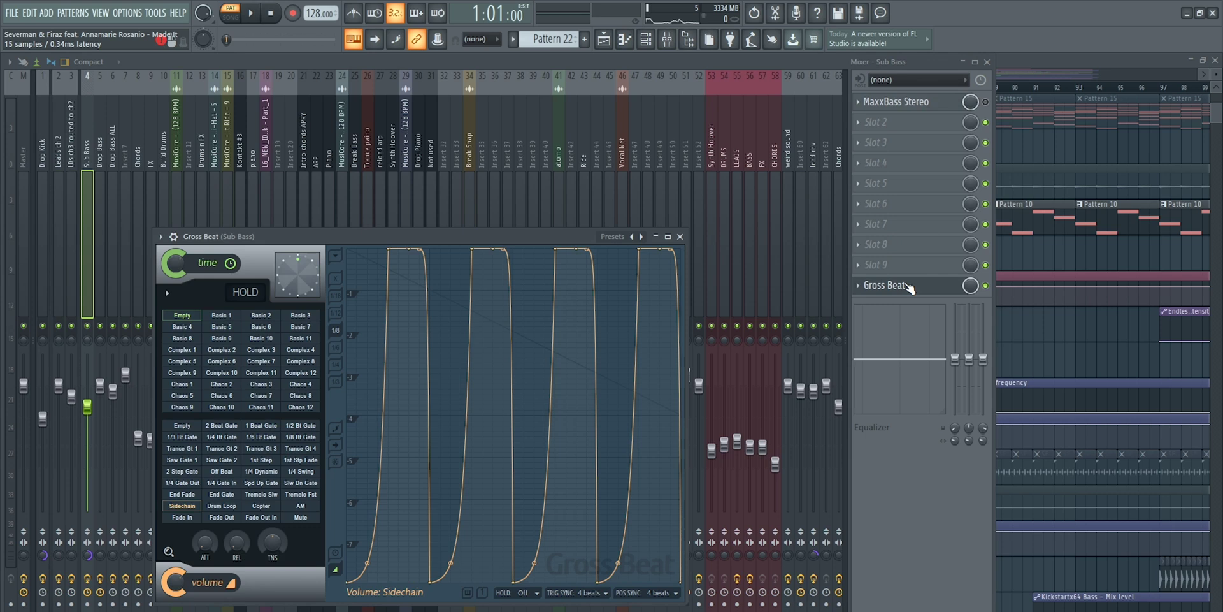
pyautogui.click(912, 282)
pyautogui.click(987, 62)
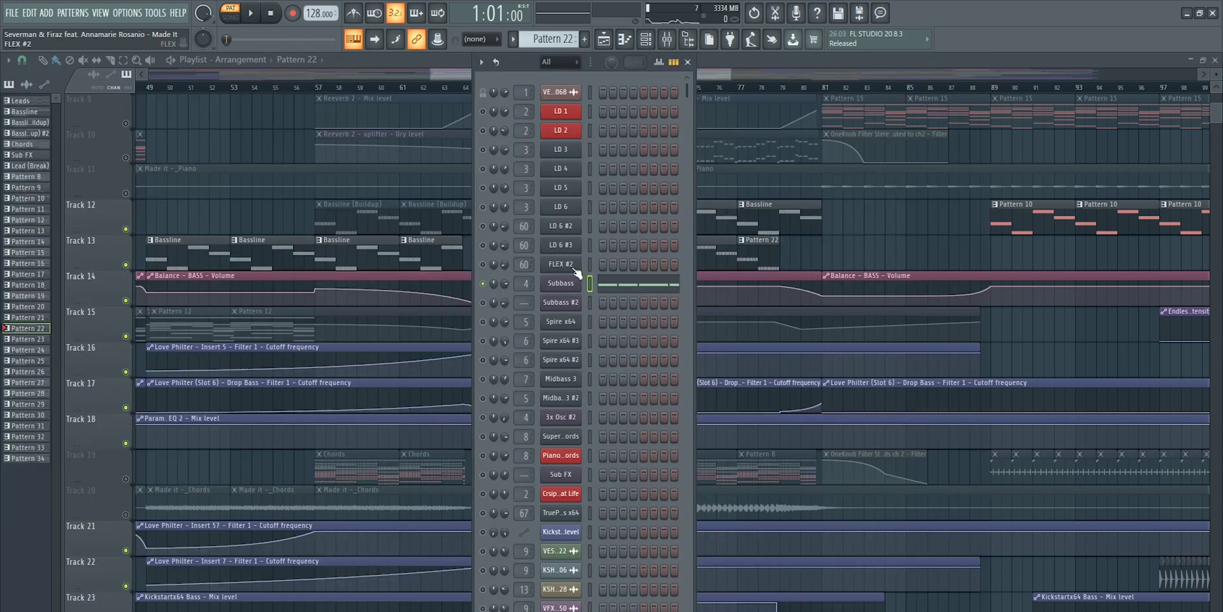
# Return to song mode and compare the effect chains of the Drop Bass, Insert 7 and Drop Bass ALL mixer tracks
pyautogui.press('l')
pyautogui.press('F9')
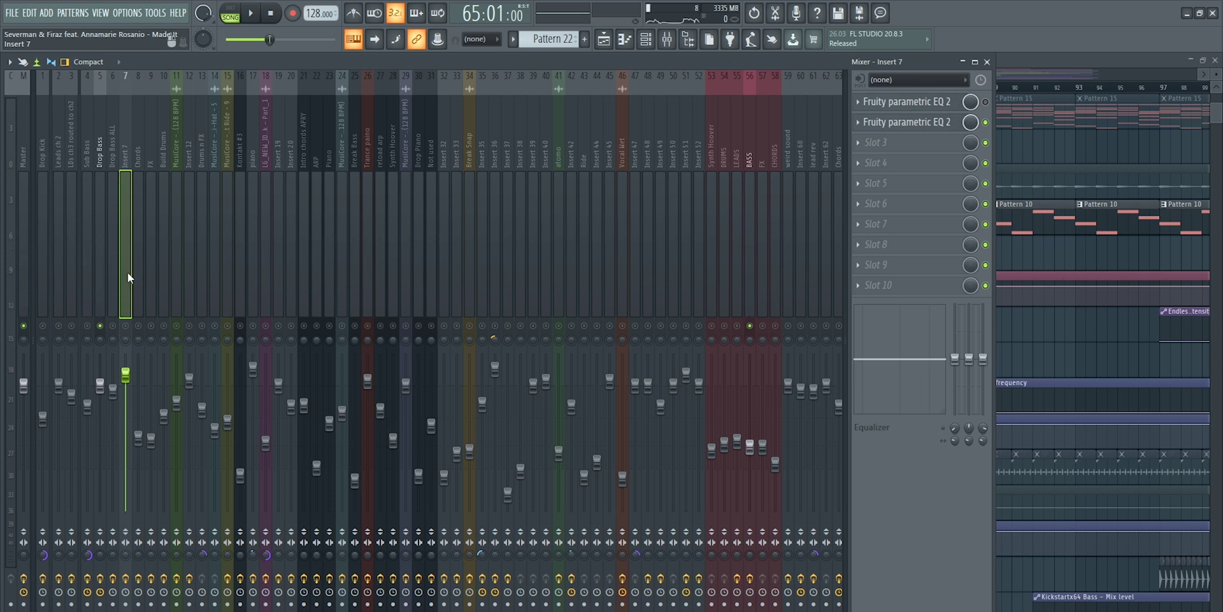
pyautogui.click(97, 220)
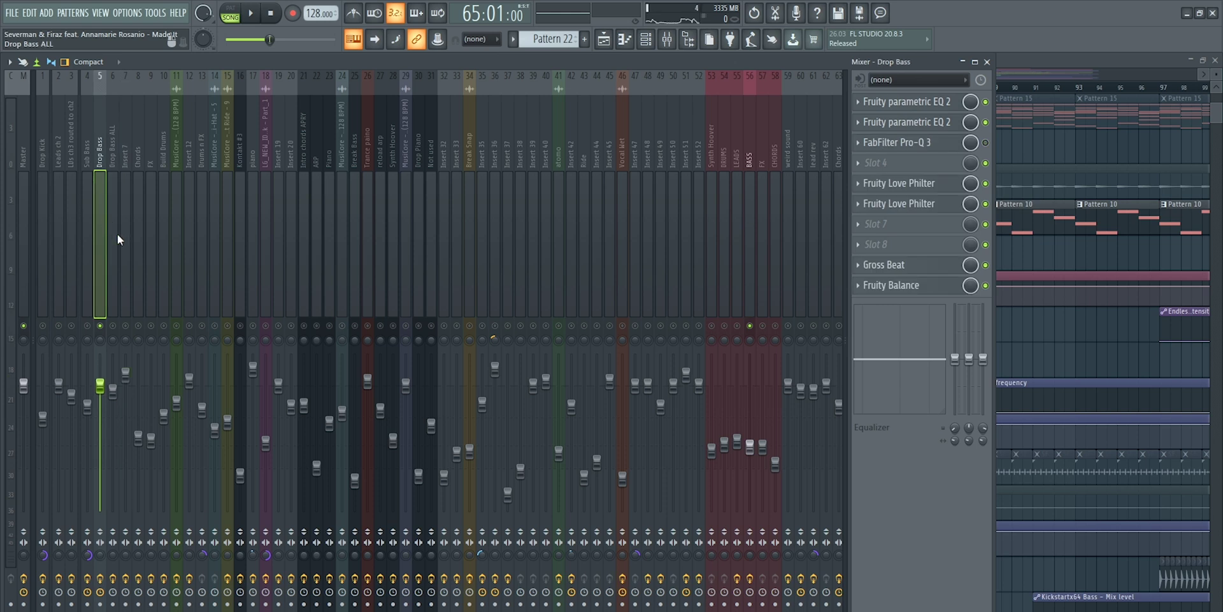
pyautogui.click(123, 302)
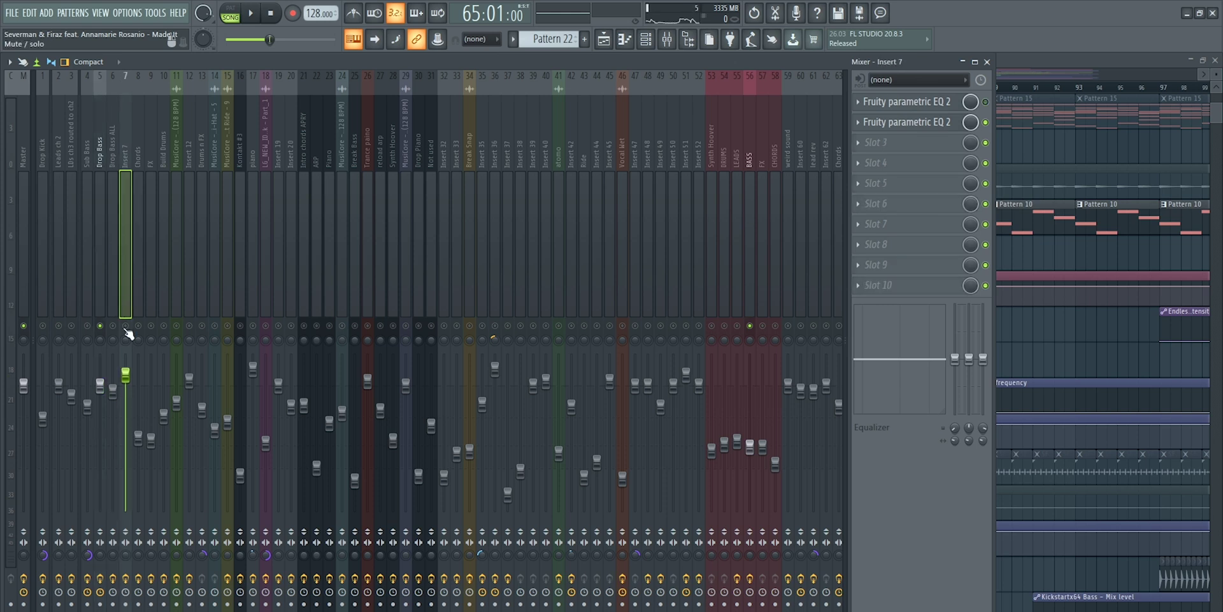
pyautogui.click(105, 293)
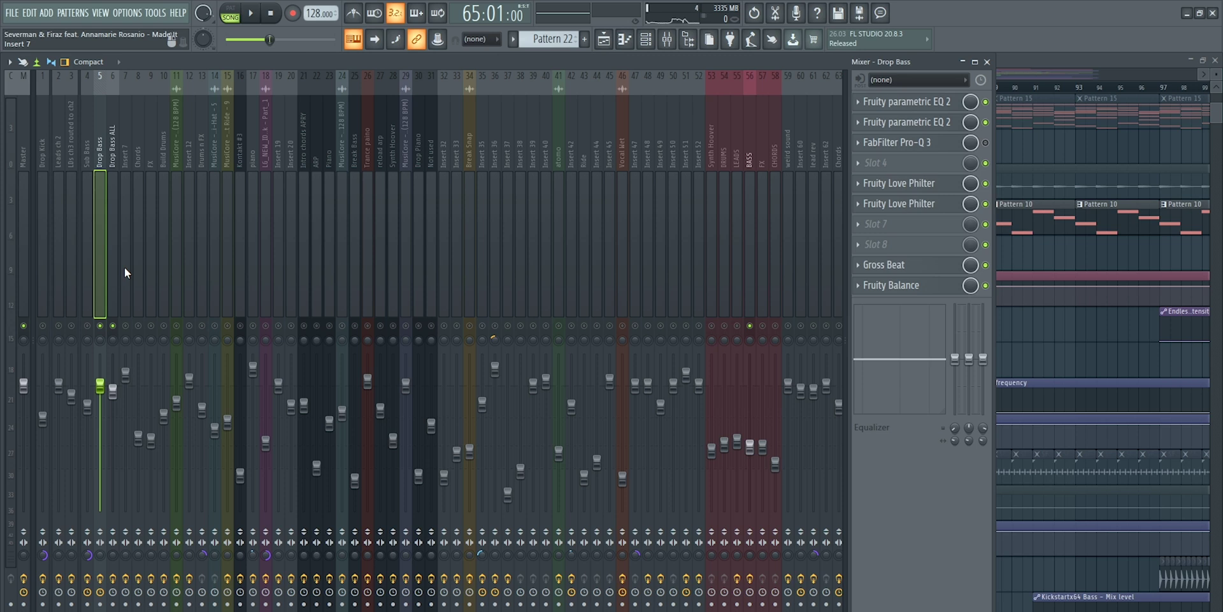
pyautogui.click(117, 266)
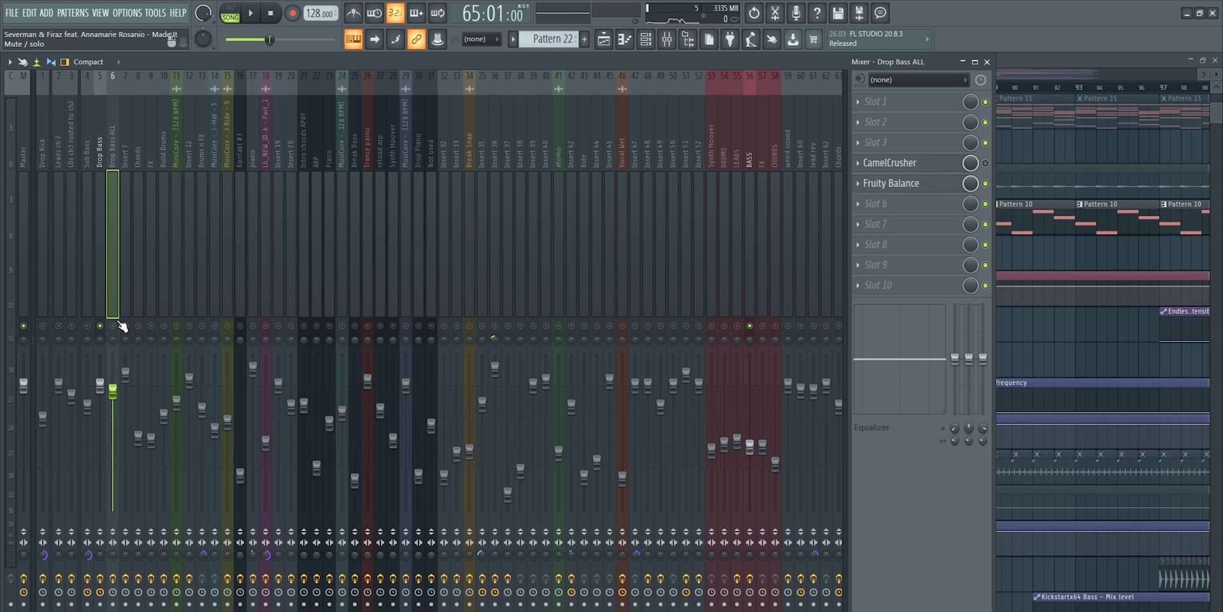
pyautogui.click(100, 255)
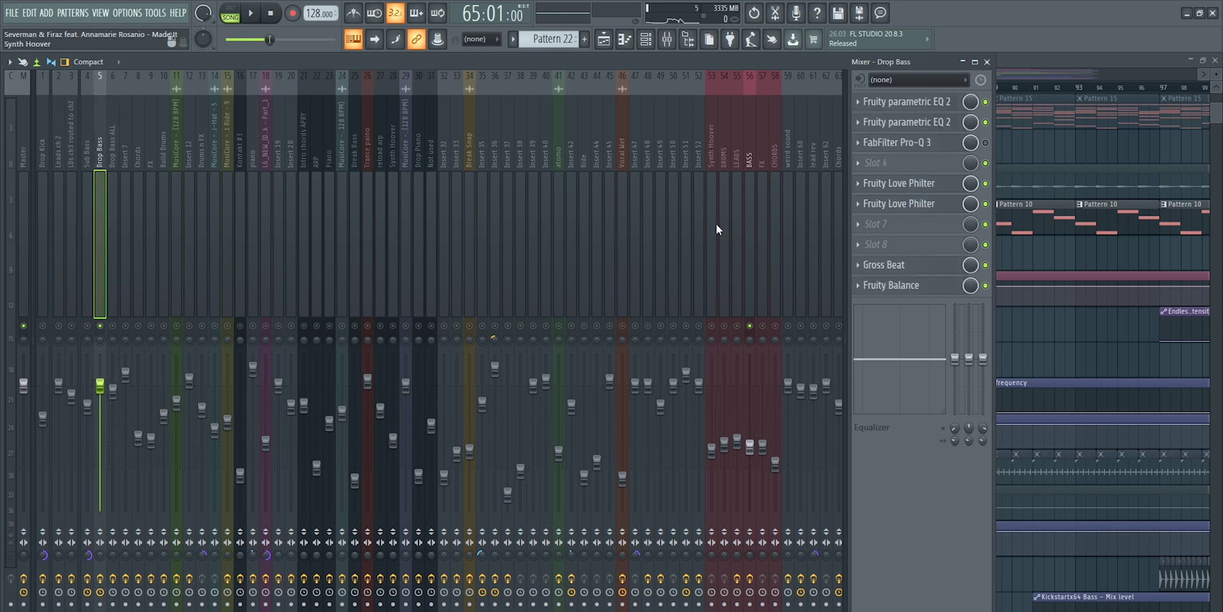
# Inspect the first Fruity parametric EQ 2, the first Fruity Love Philter and the Gross Beat on the Drop Bass track
pyautogui.click(916, 104)
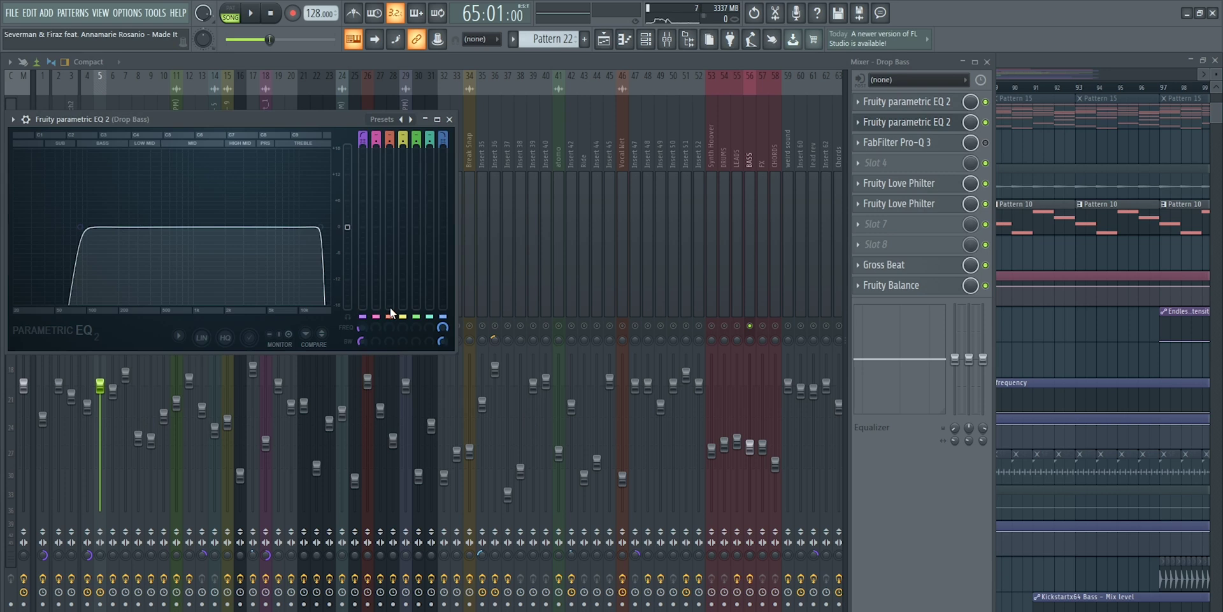
pyautogui.press('Escape')
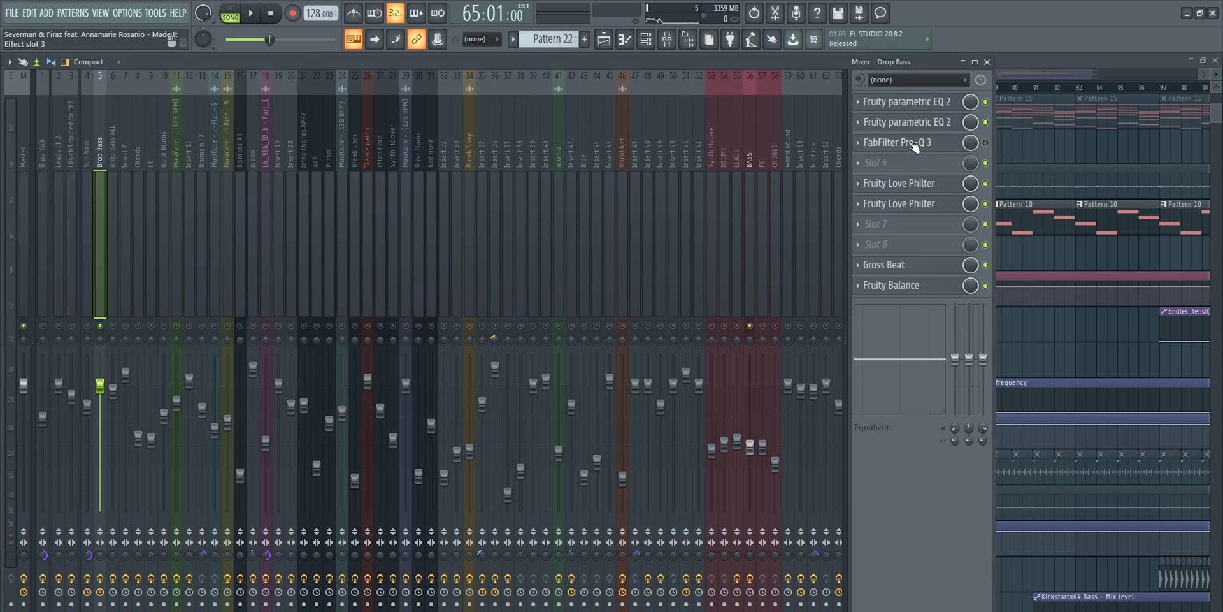
pyautogui.click(916, 185)
pyautogui.press('Escape')
pyautogui.click(891, 267)
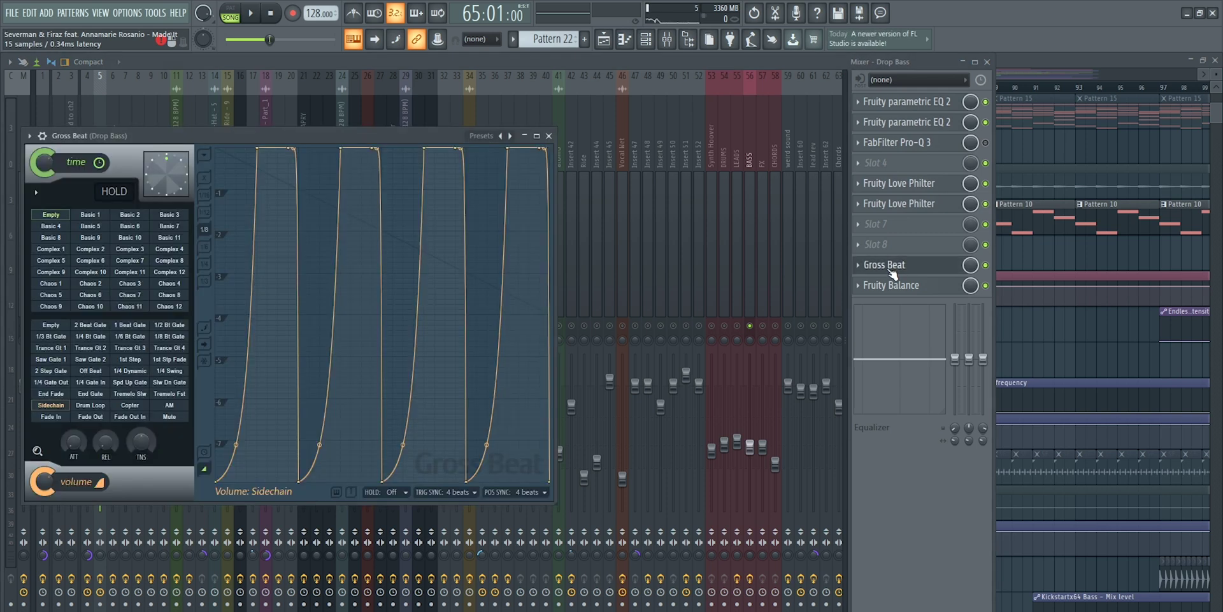
pyautogui.press('Escape')
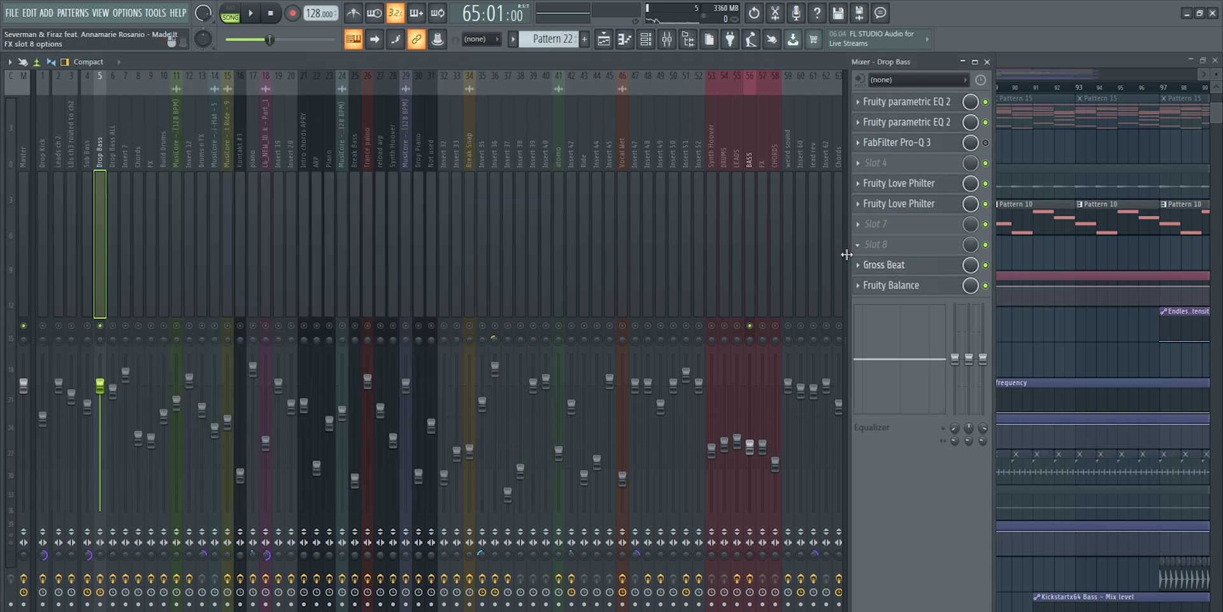
# Inspect CamelCrusher and Fruity Balance on the Drop Bass ALL mixer track
pyautogui.click(113, 304)
pyautogui.click(913, 167)
pyautogui.click(913, 168)
pyautogui.click(900, 184)
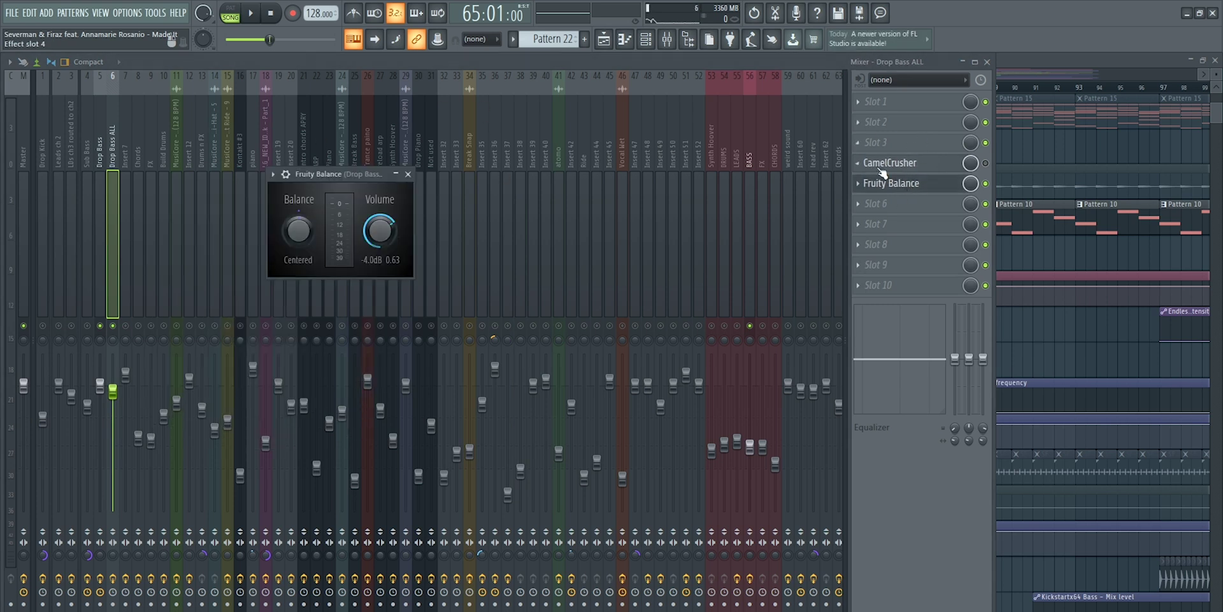
# Inspect the second Fruity parametric EQ 2 on the Insert 7 mixer track
pyautogui.click(898, 182)
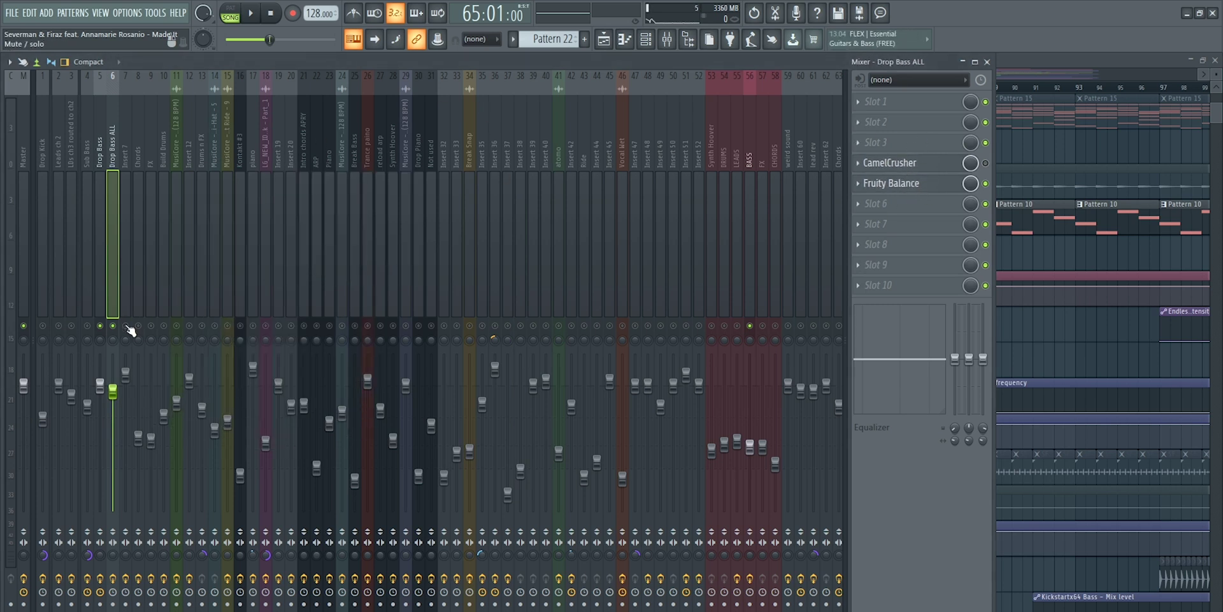
pyautogui.click(125, 305)
pyautogui.click(906, 128)
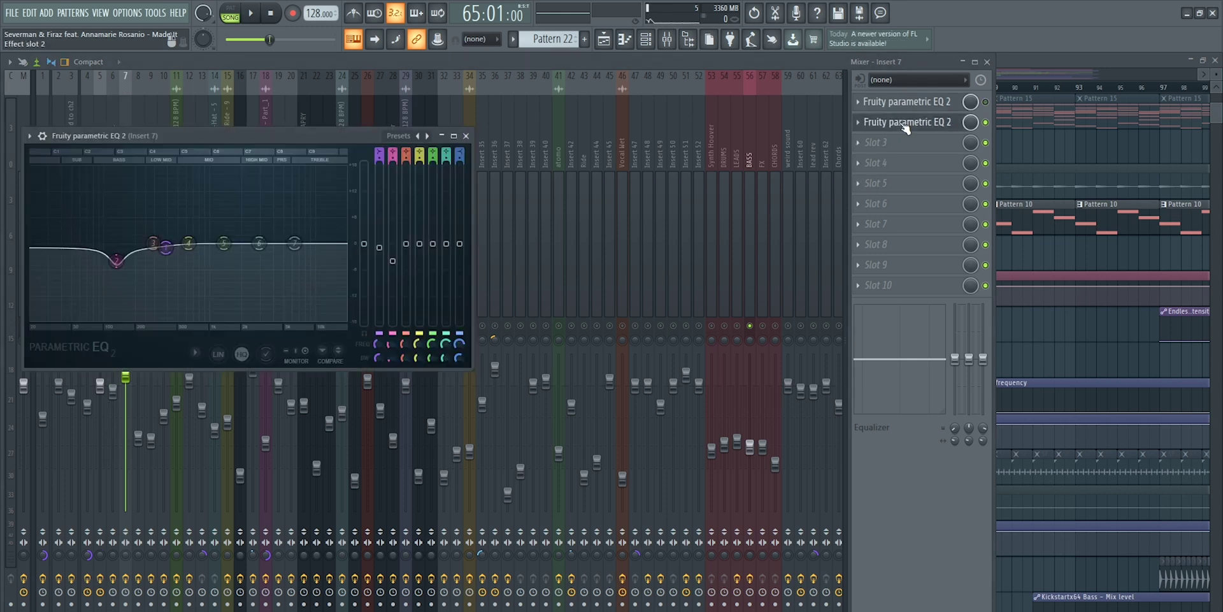
pyautogui.click(896, 126)
# Solo the chords audio on Track 20 of the playlist with the automation on tracks 21 to 23, and play the drop from bar 65
pyautogui.press('F9')
pyautogui.scroll(-3, 164, 403)
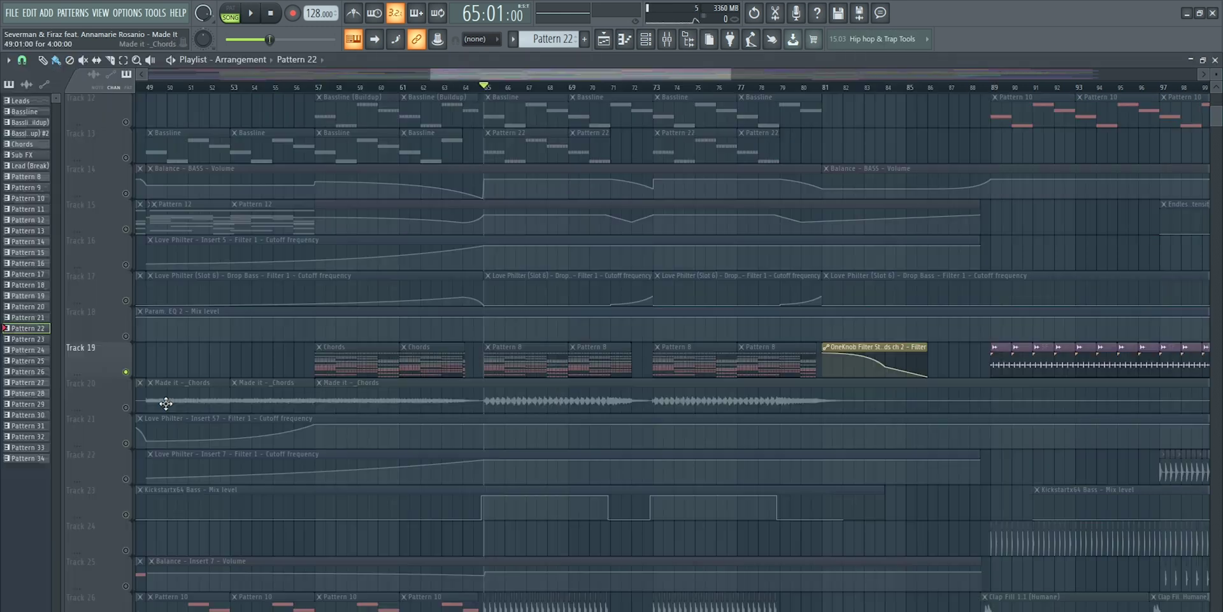
pyautogui.rightClick(126, 408)
pyautogui.click(126, 443)
pyautogui.click(126, 478)
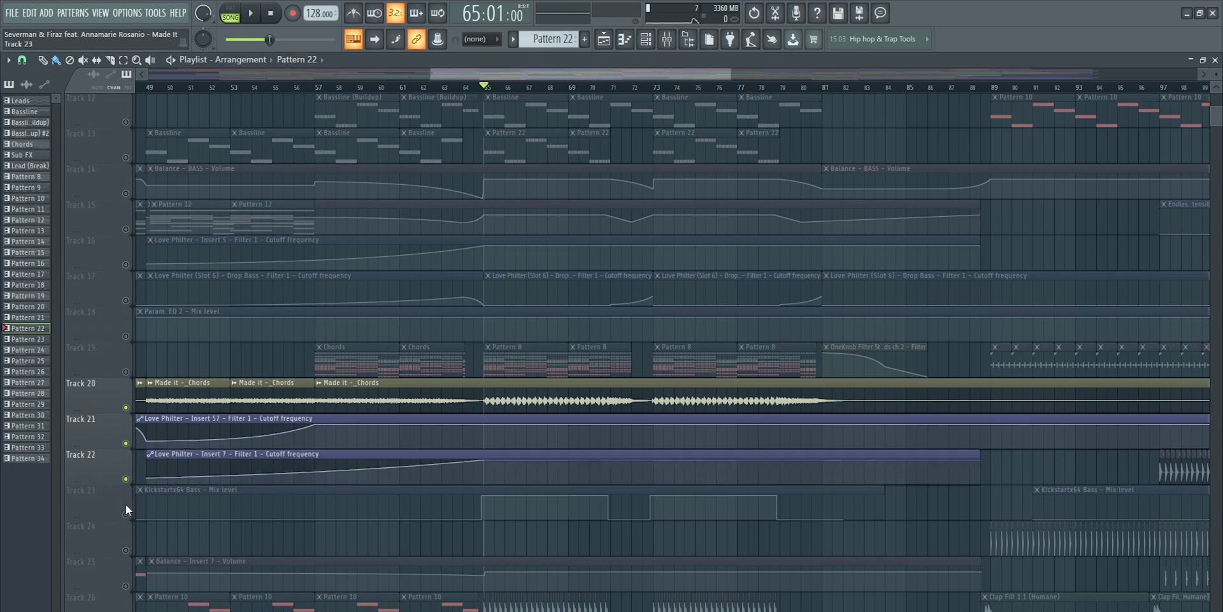
pyautogui.click(126, 514)
pyautogui.press('space')
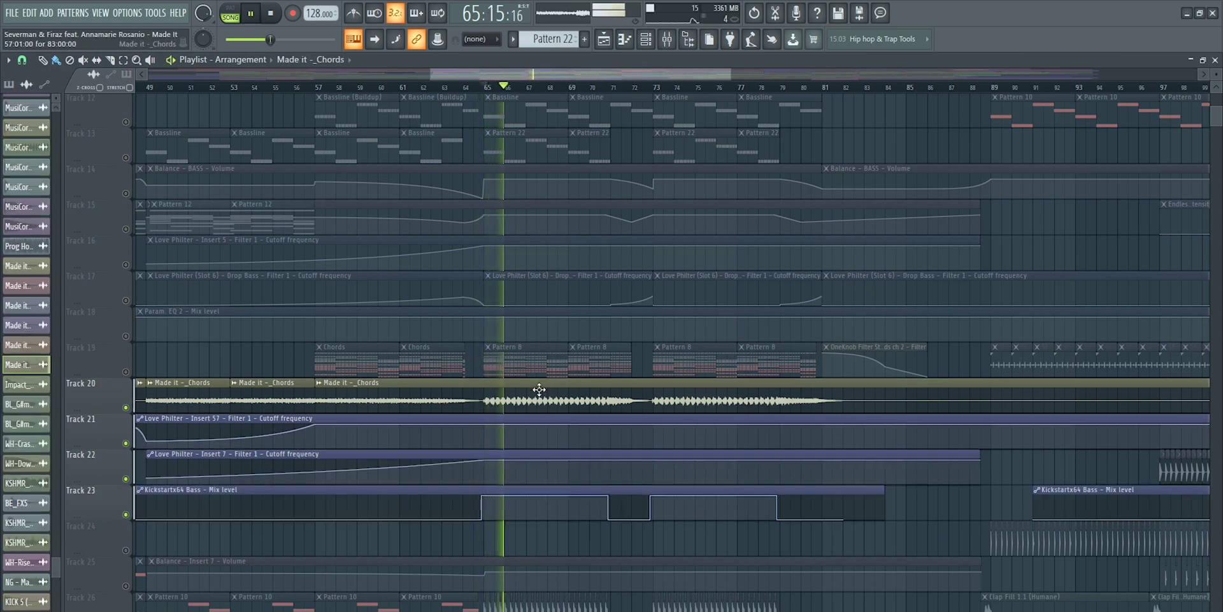
# Show the Chords mixer track and inspect its first Fruity parametric EQ 2 with playback stopped
pyautogui.click(667, 39)
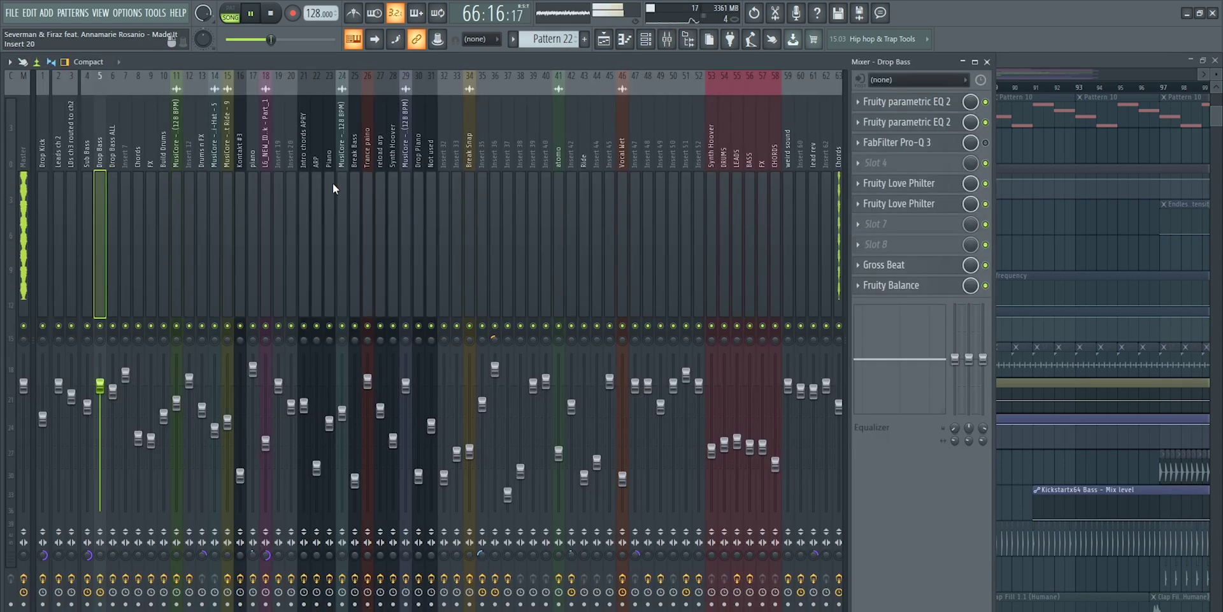
pyautogui.scroll(-4, 510, 184)
pyautogui.click(686, 188)
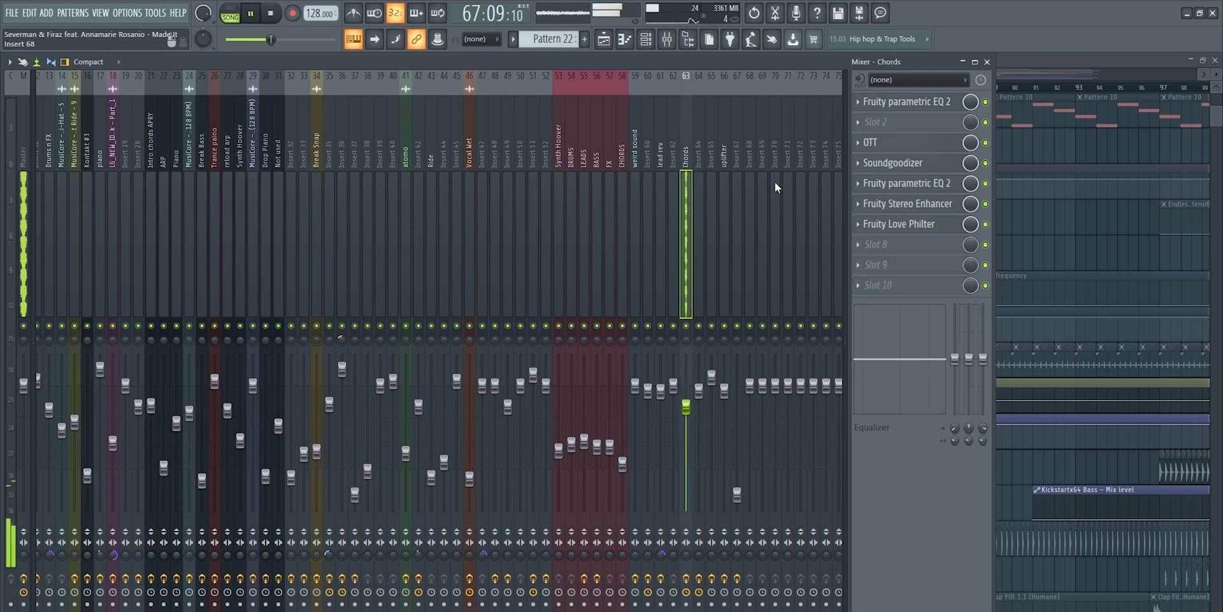
pyautogui.press('space')
pyautogui.click(920, 113)
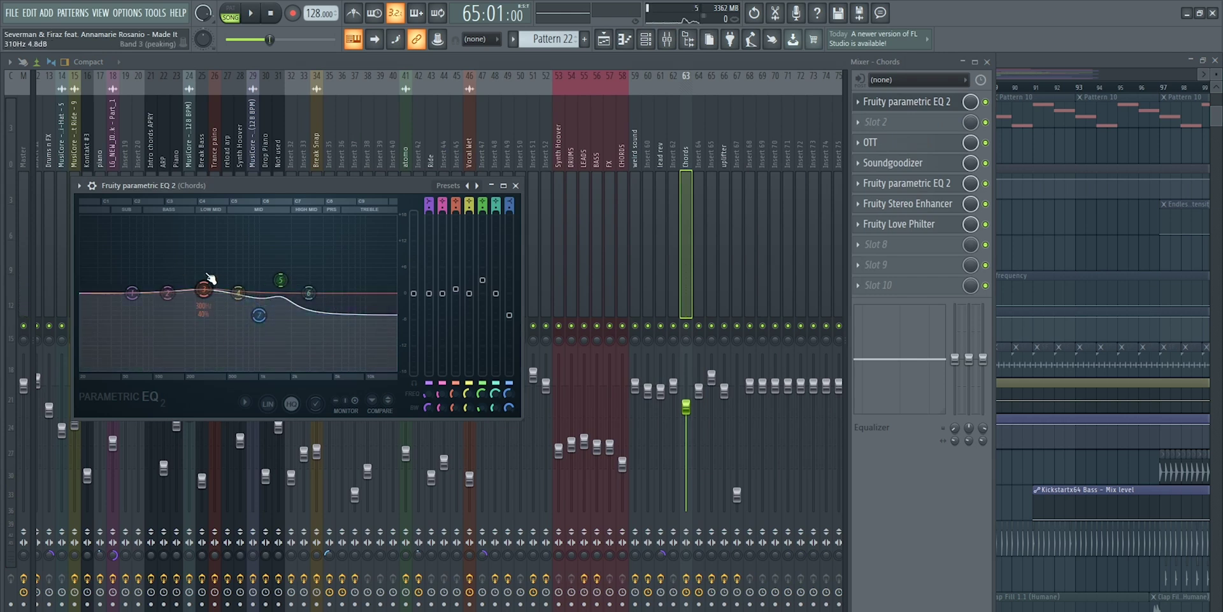
pyautogui.click(908, 102)
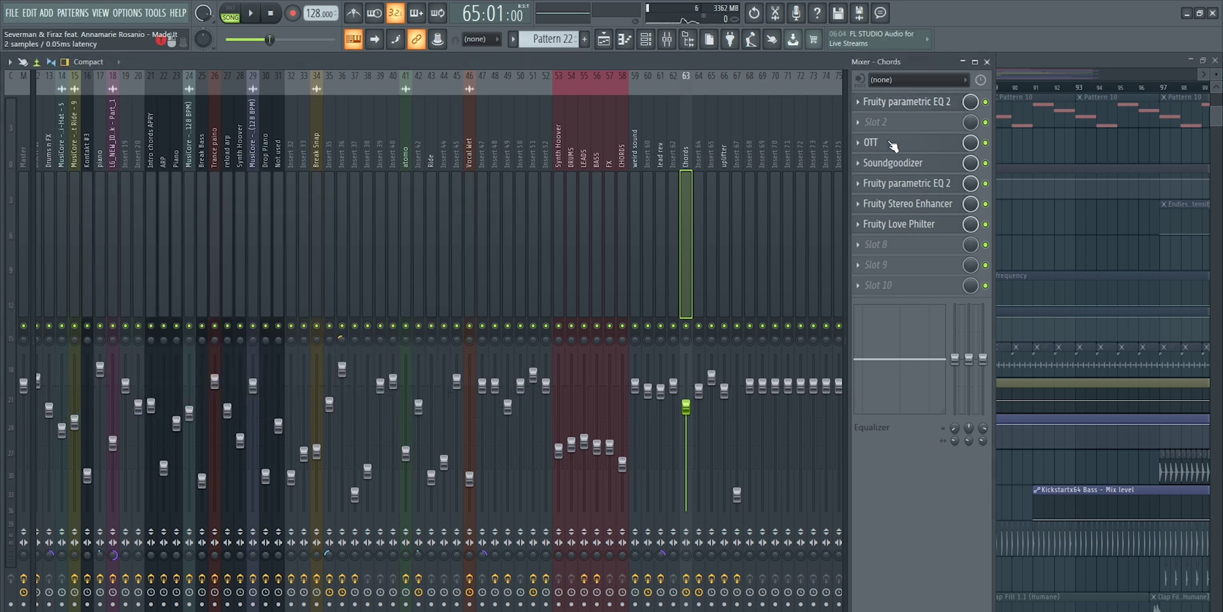
# Inspect the OTT and Soundgoodizer settings on the Chords mixer track
pyautogui.click(891, 143)
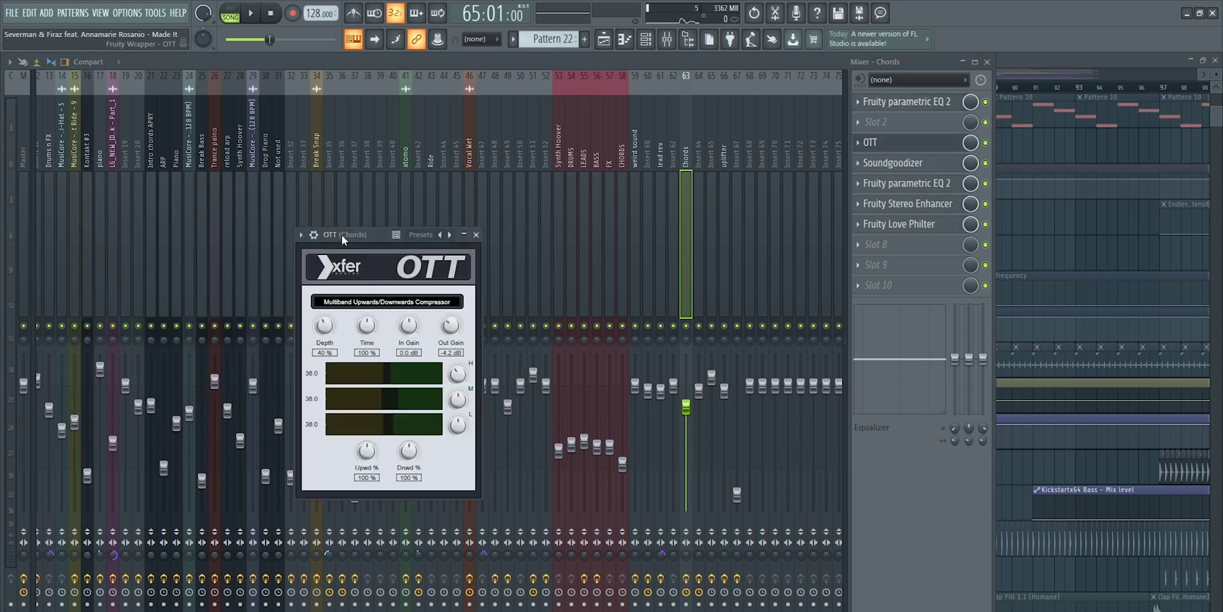
pyautogui.click(892, 143)
pyautogui.click(889, 164)
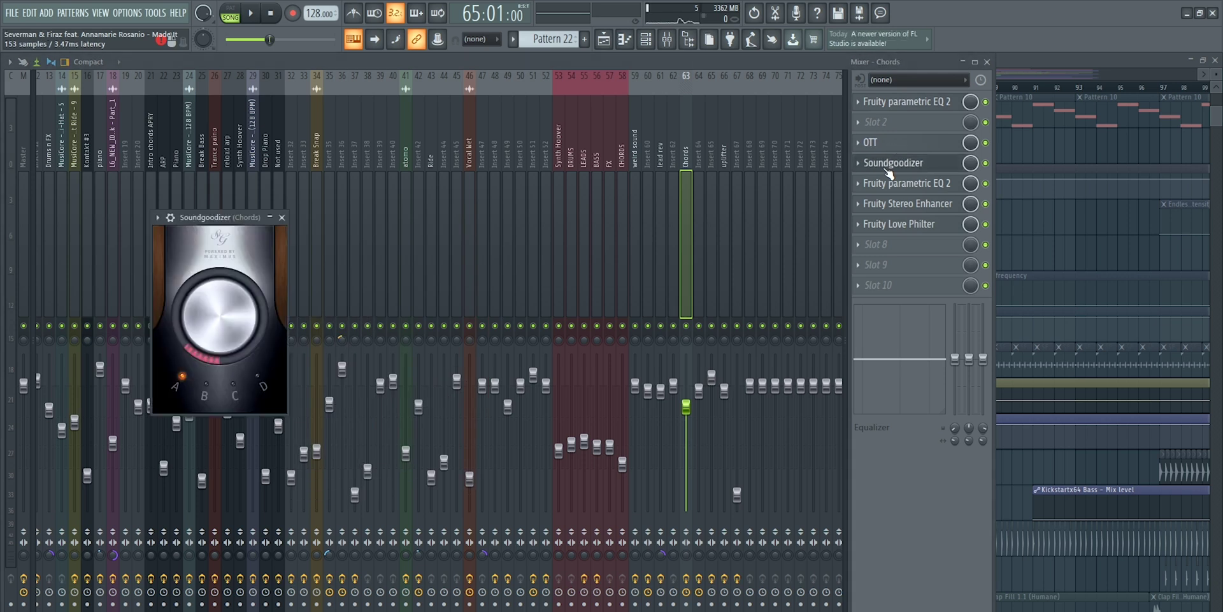
pyautogui.click(901, 165)
# Inspect the second Fruity parametric EQ 2, the Fruity Stereo Enhancer and the Fruity Love Philter on the Chords track
pyautogui.click(909, 184)
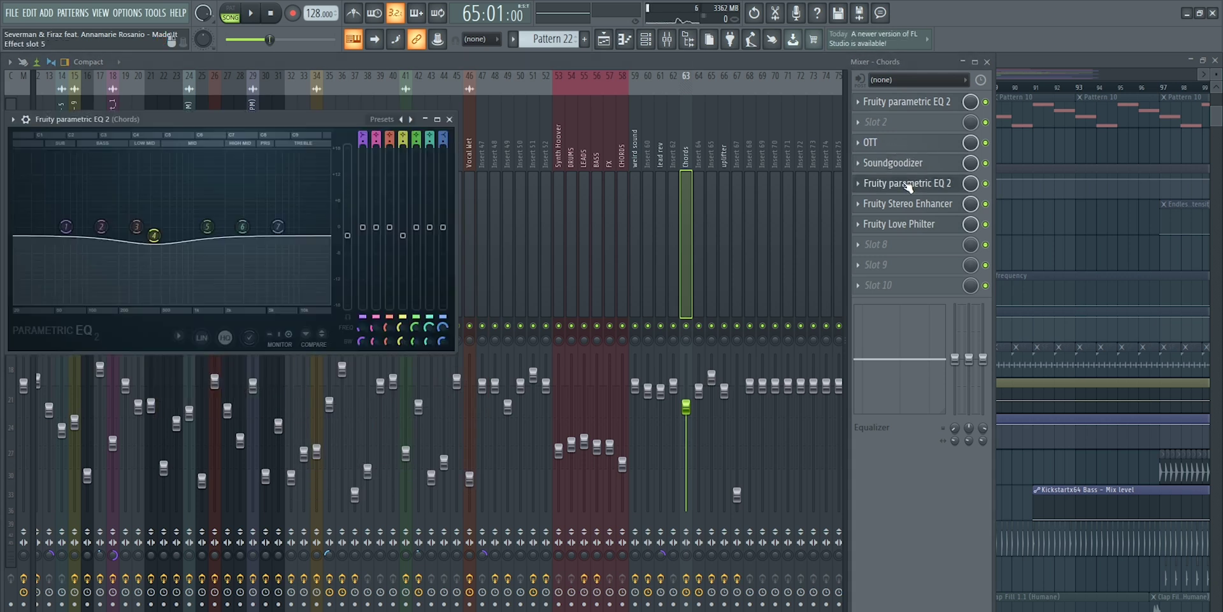
pyautogui.click(909, 186)
pyautogui.click(908, 204)
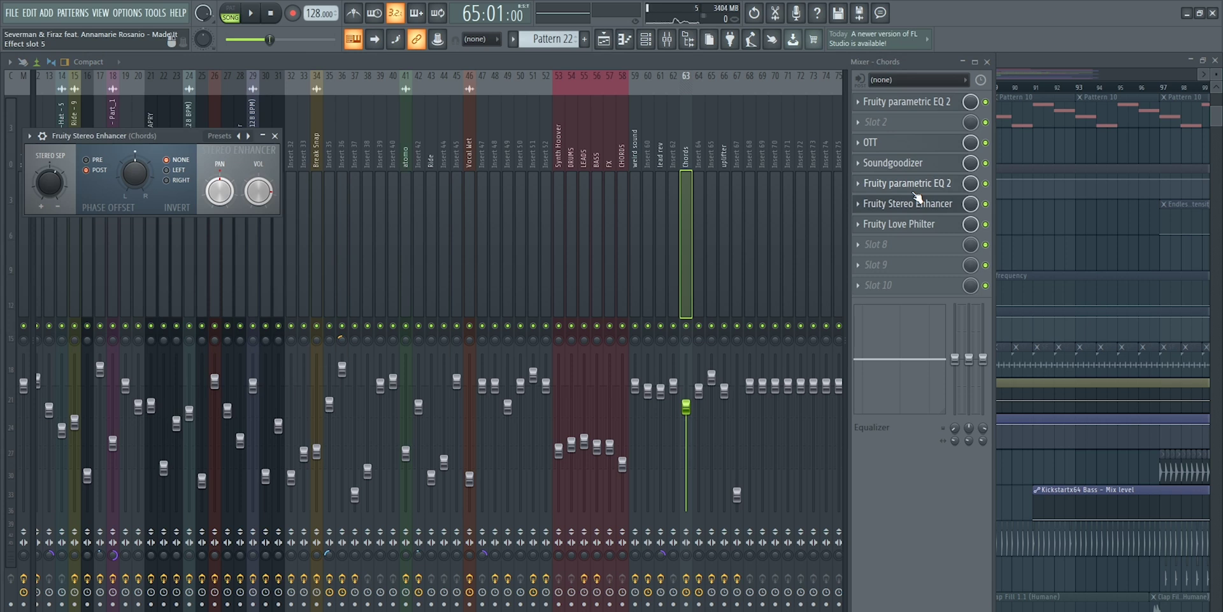
pyautogui.click(918, 199)
pyautogui.click(912, 227)
pyautogui.click(912, 227)
# Audition the Drop Piano audio on Track 56 of the playlist on its own from bar 65
pyautogui.press('F9')
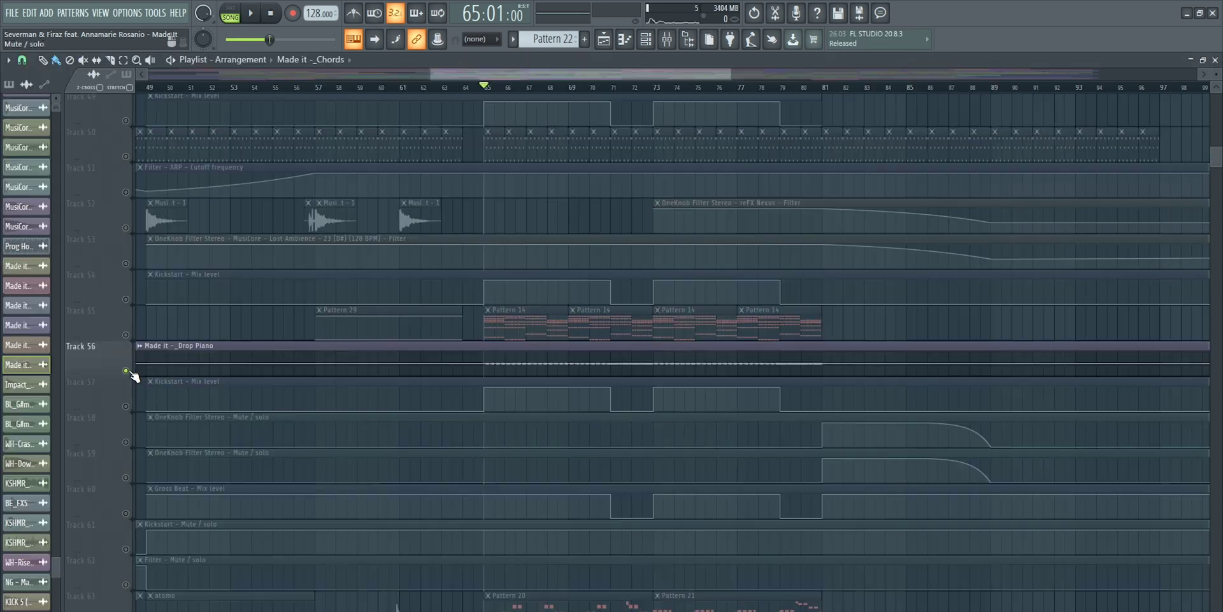
pyautogui.click(547, 363)
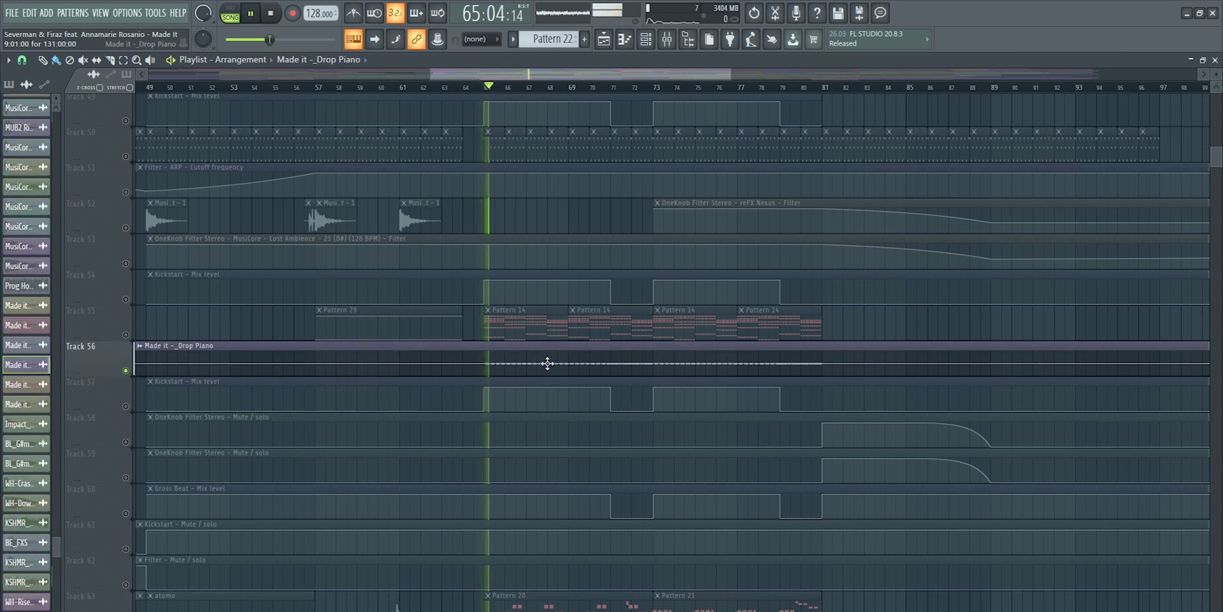
pyautogui.doubleClick(560, 361)
pyautogui.press('Escape')
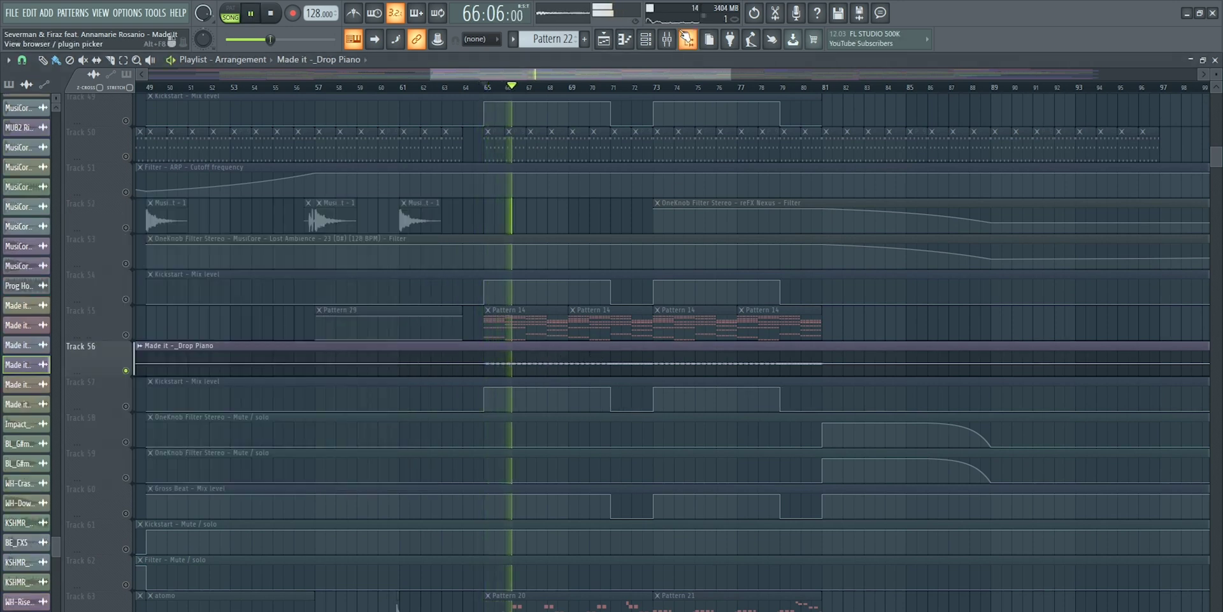
# Show the piano mixer track and inspect its two Fruity parametric EQ 2 effects
pyautogui.press('F9')
pyautogui.scroll(3, 326, 179)
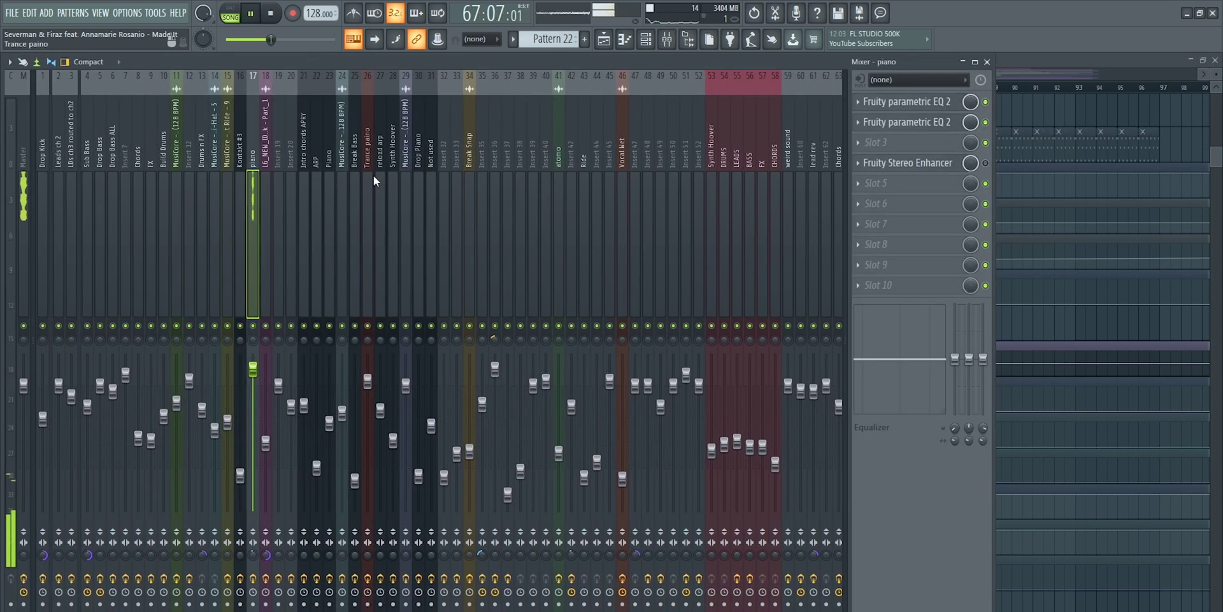
pyautogui.click(914, 104)
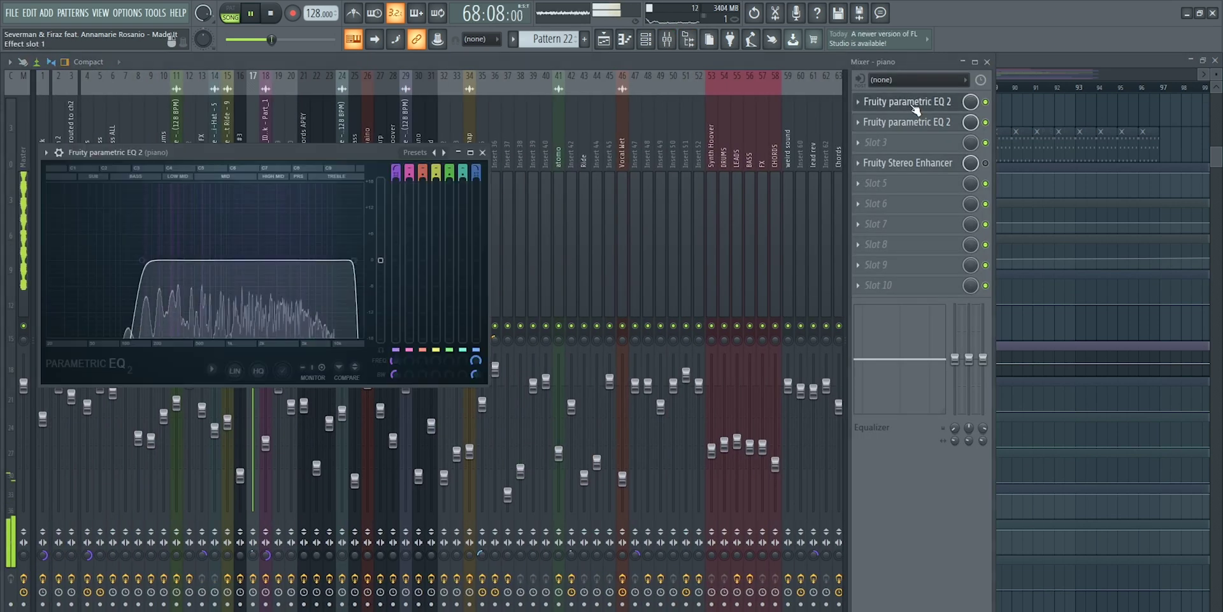
pyautogui.press('space')
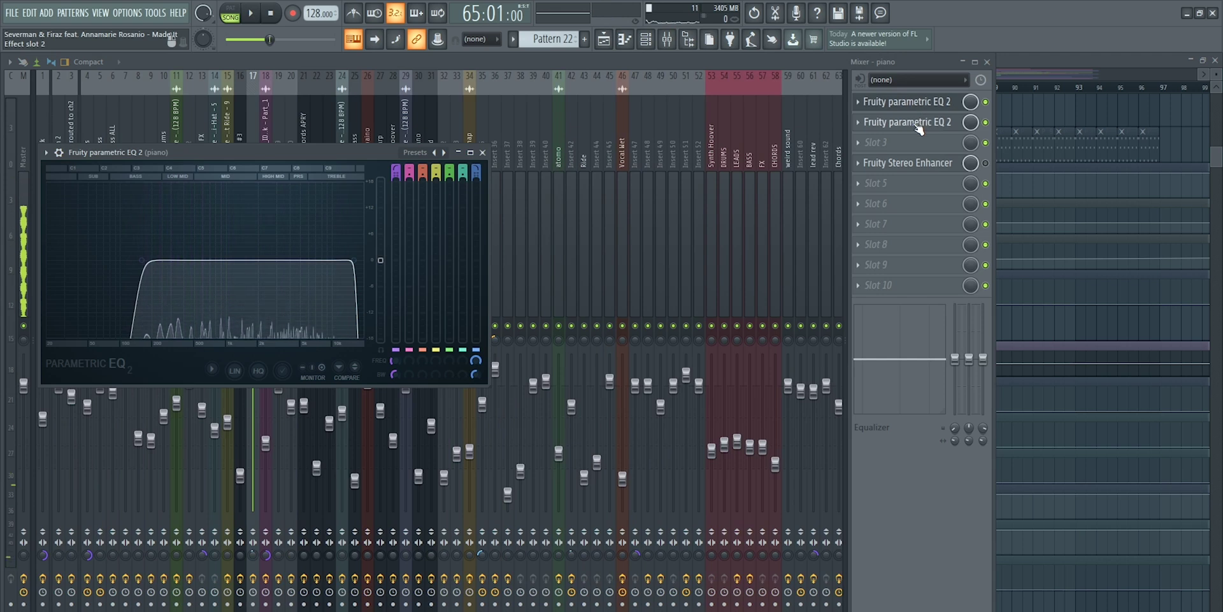
pyautogui.click(917, 128)
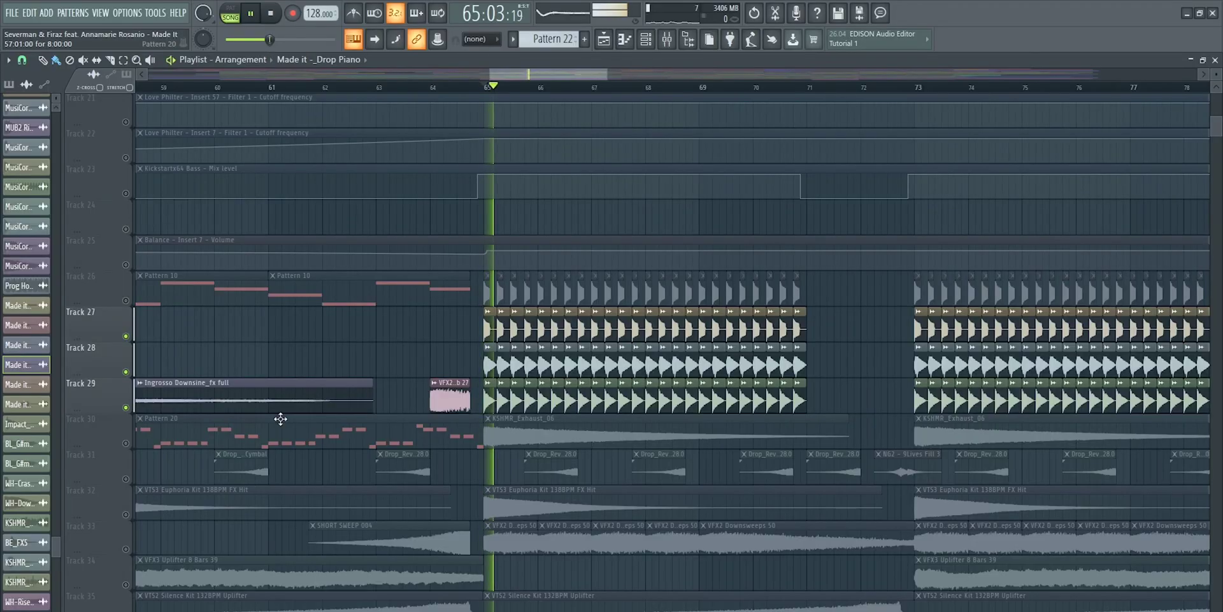
# Unmute the effect, sweep, uplifter and clap fill layers on playlist tracks 30 to 36 during drop playback
pyautogui.moveTo(130, 448); pyautogui.dragTo(144, 544)
pyautogui.scroll(-3, 229, 541)
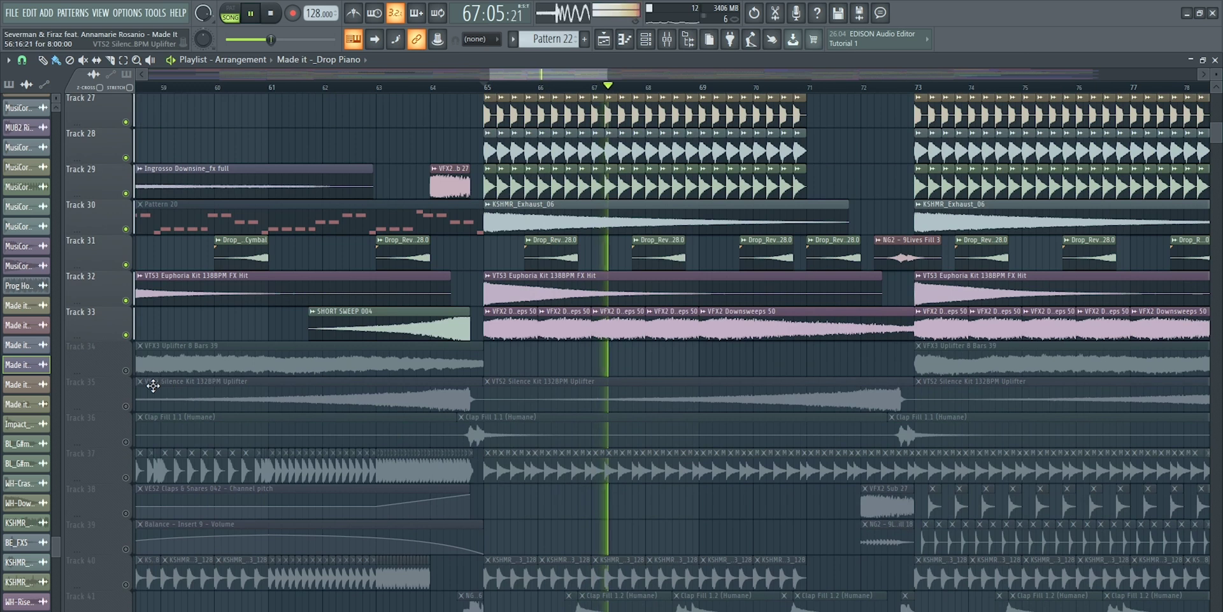
pyautogui.click(125, 405)
pyautogui.click(125, 441)
pyautogui.click(125, 370)
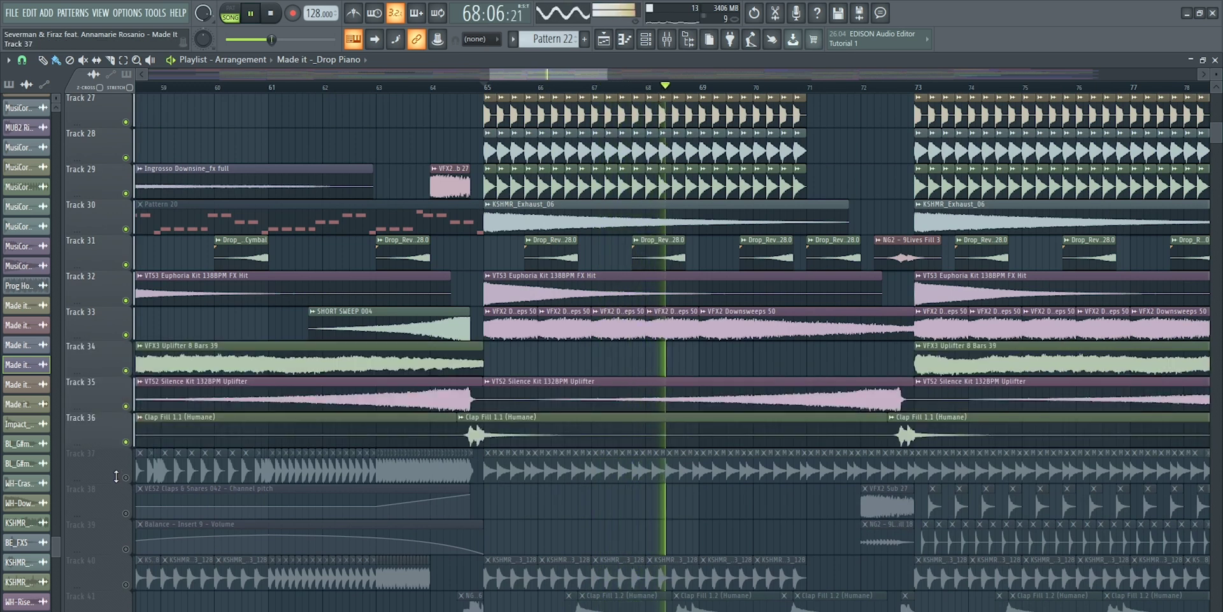
# Unmute playlist tracks 37 to 42 to add the percussion, clap fill and crash layers to the drop
pyautogui.click(126, 477)
pyautogui.click(125, 512)
pyautogui.scroll(-3, 128, 515)
pyautogui.click(126, 406)
pyautogui.click(126, 370)
pyautogui.click(126, 441)
pyautogui.click(126, 477)
pyautogui.scroll(-3, 131, 446)
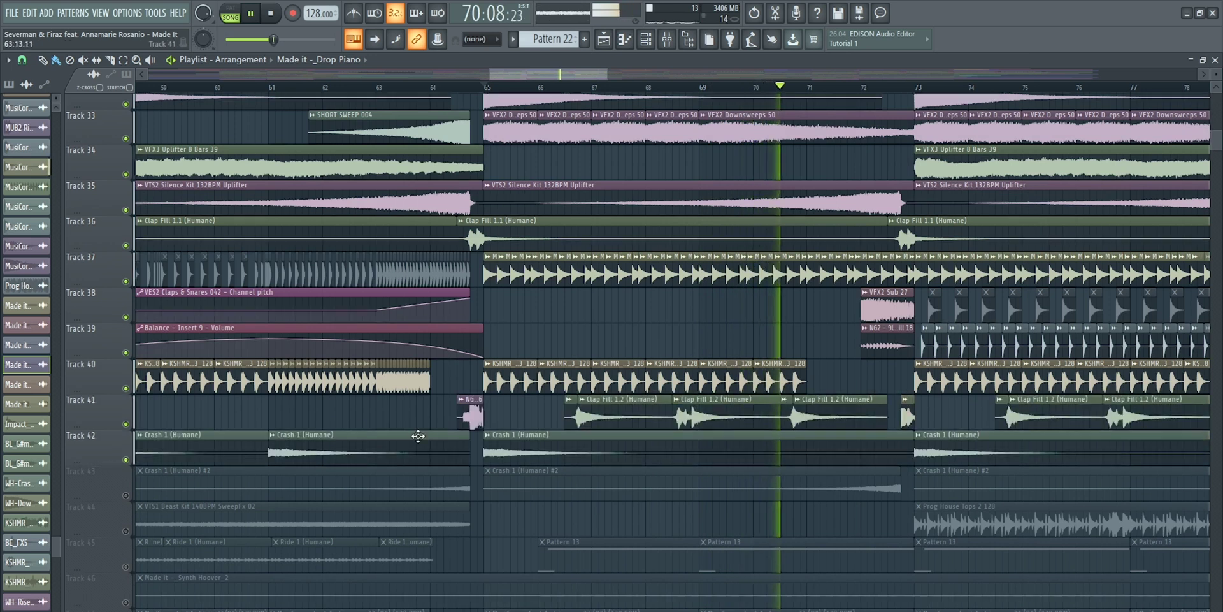
# Unmute playlist tracks 43 to 46 to add the second crash, sweep, ride and Synth Hoover layers
pyautogui.click(125, 335)
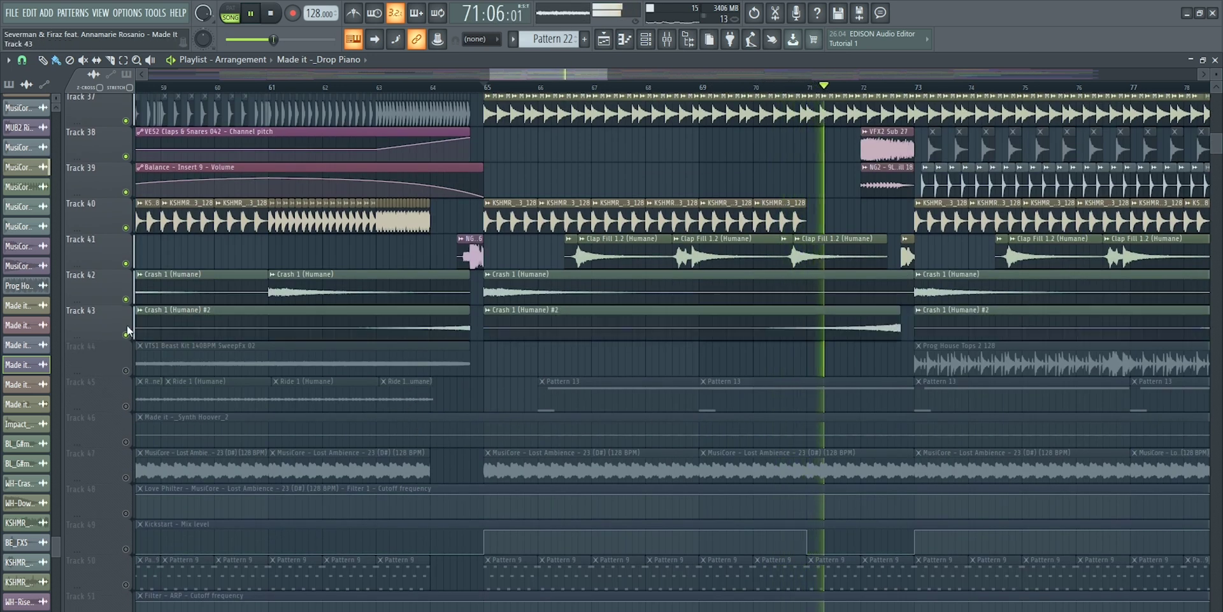
pyautogui.click(126, 370)
pyautogui.click(126, 406)
pyautogui.click(126, 441)
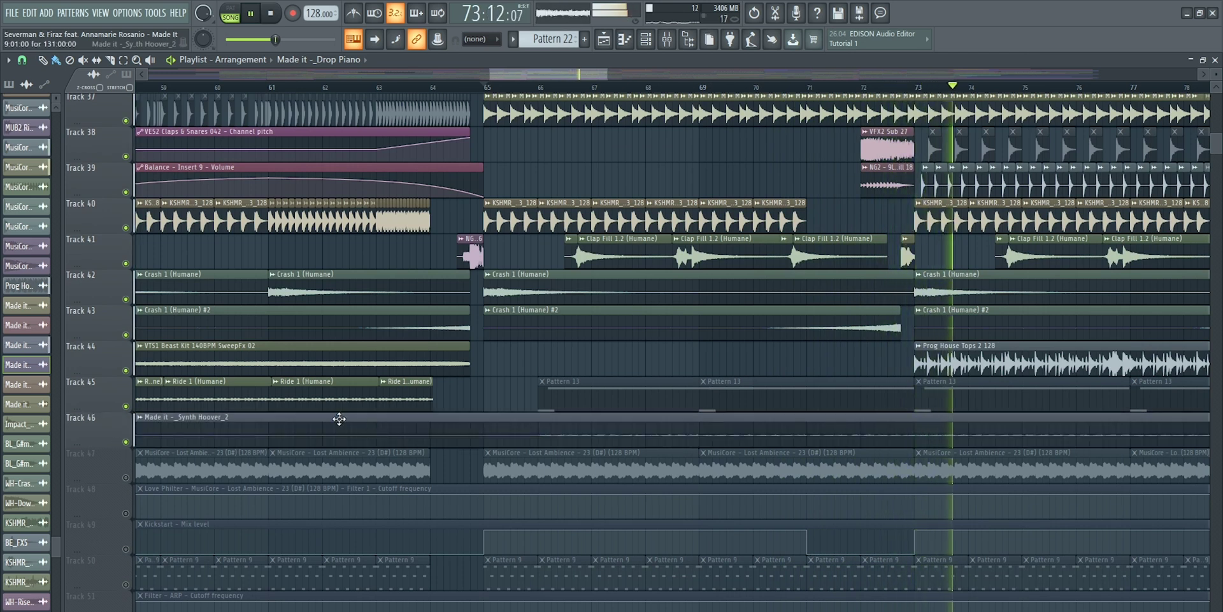
# Unmute the Lost Ambience loop, the Pattern 9 layer and their automation on playlist tracks 47 to 51
pyautogui.scroll(-3, 628, 82)
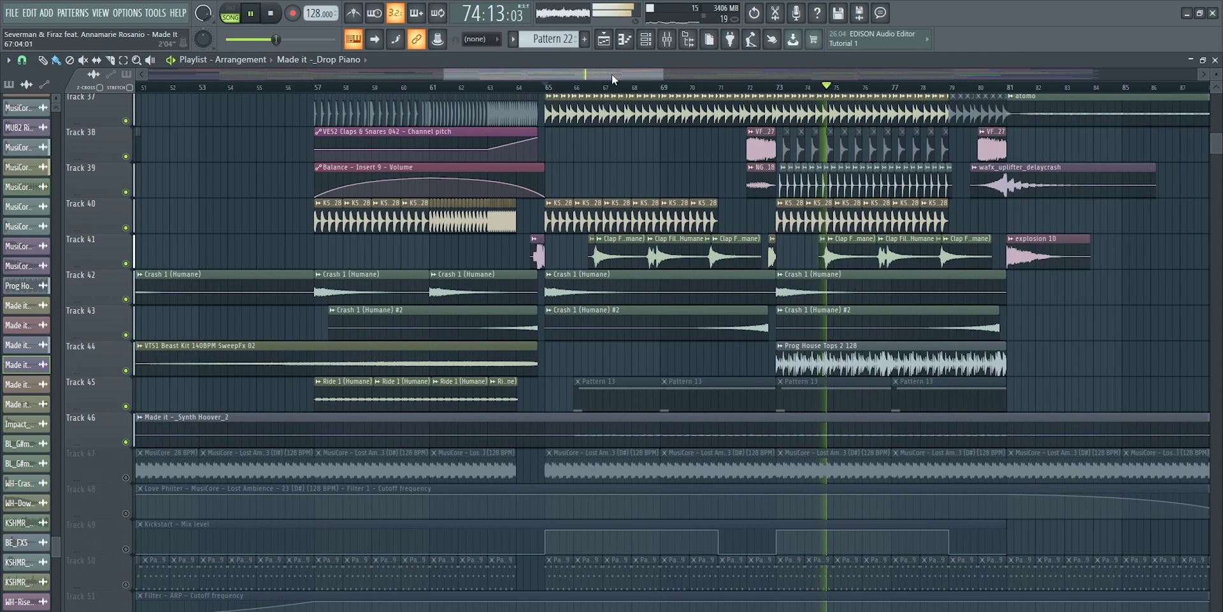
pyautogui.scroll(3, 675, 228)
pyautogui.scroll(-4, 674, 228)
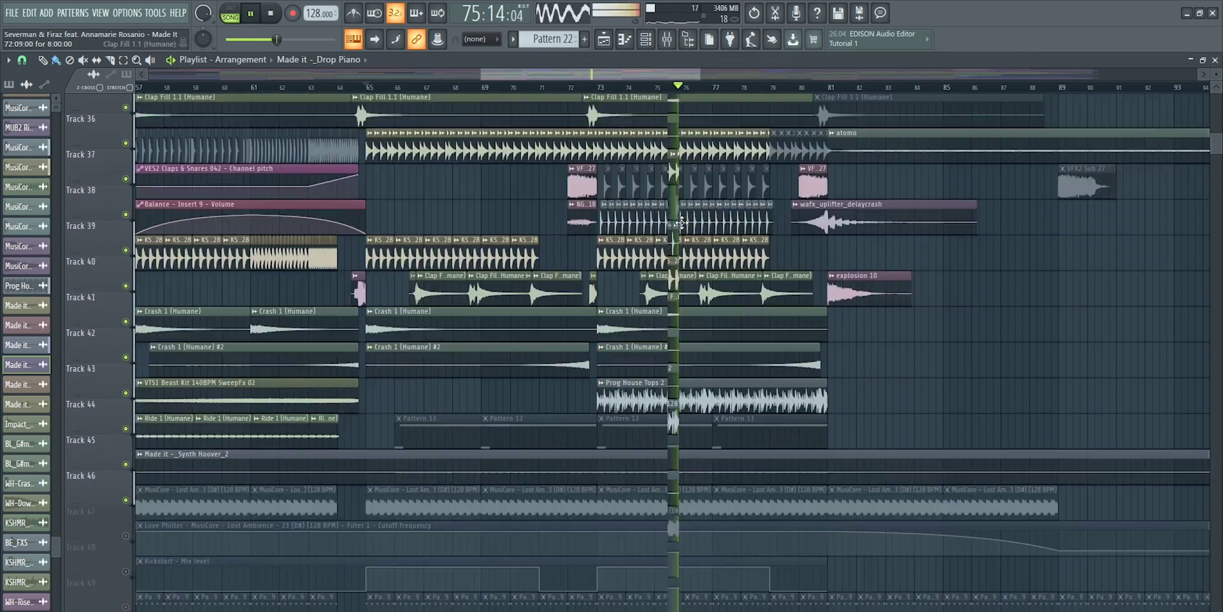
pyautogui.scroll(-2, 206, 408)
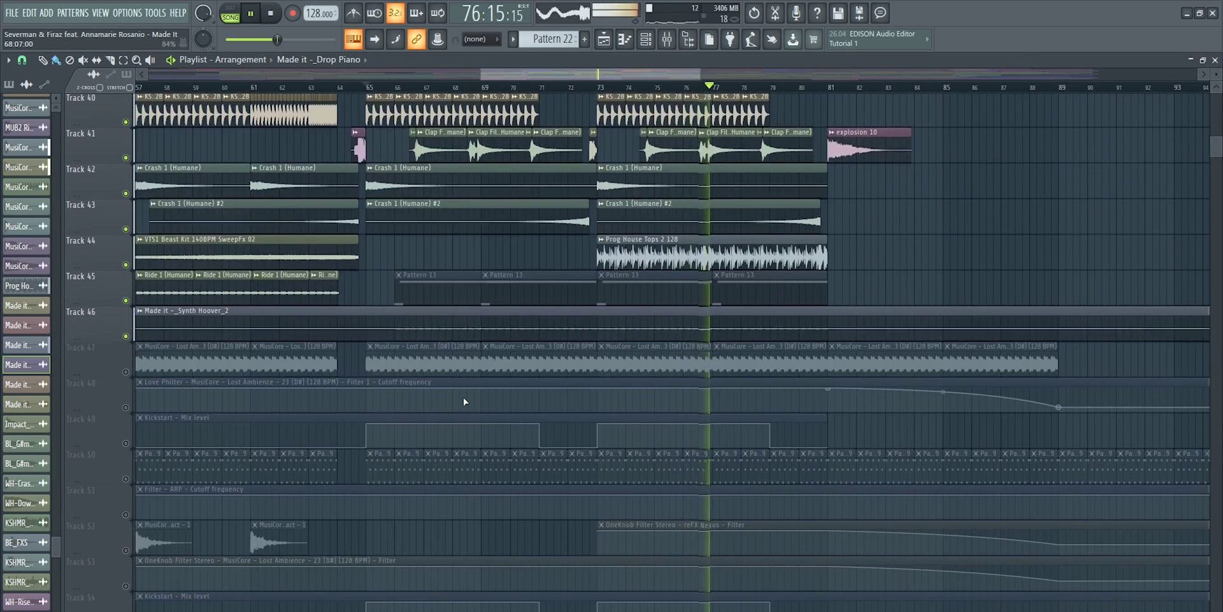
pyautogui.click(126, 370)
pyautogui.click(127, 406)
pyautogui.click(125, 442)
pyautogui.click(126, 477)
pyautogui.click(126, 513)
pyautogui.scroll(-9, 385, 411)
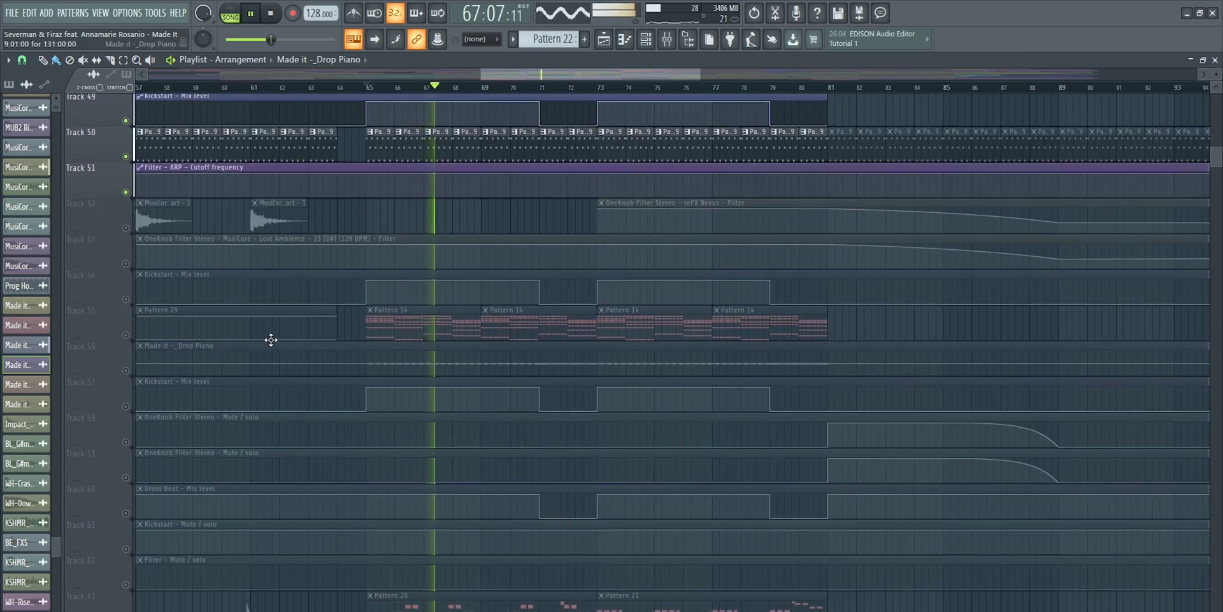
# Audition the Drop Piano on Track 56 and the Kontakt clips on Track 64 in the drop from bar 65
pyautogui.click(126, 371)
pyautogui.scroll(-5, 295, 340)
pyautogui.scroll(-3, 295, 341)
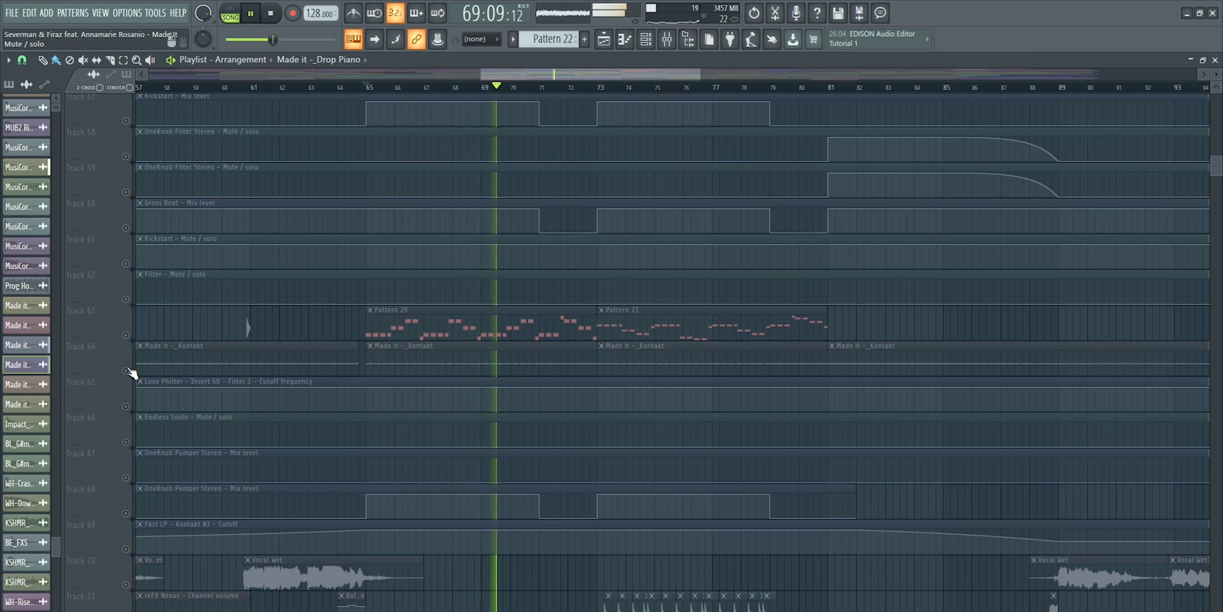
pyautogui.press('space')
pyautogui.click(125, 371)
pyautogui.scroll(-3, 377, 385)
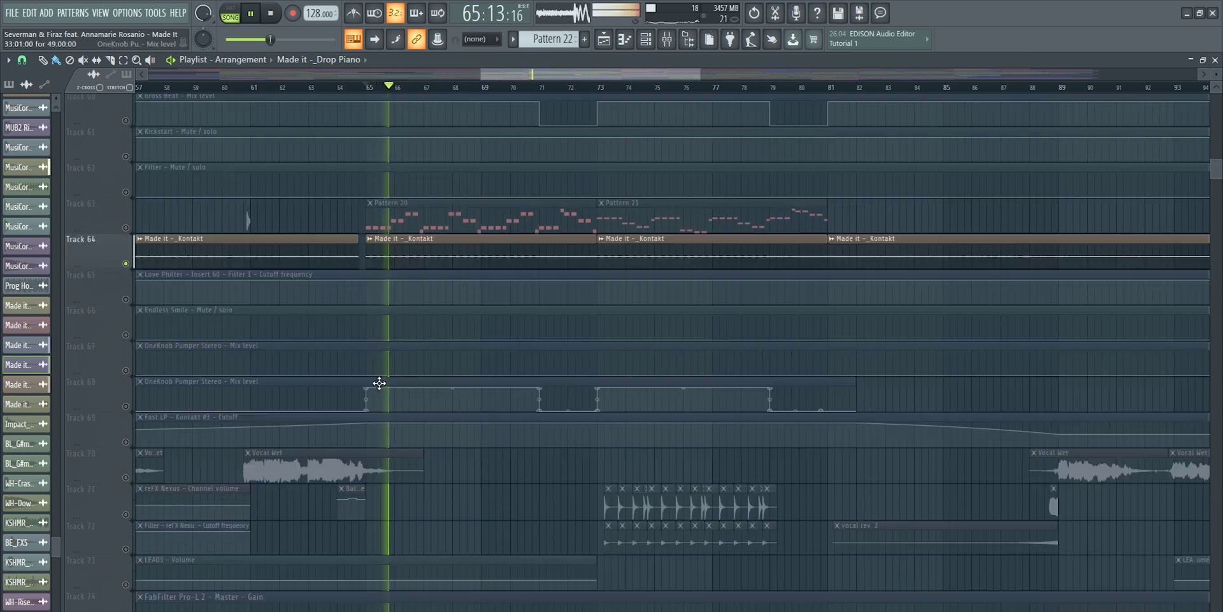
pyautogui.scroll(-4, 383, 379)
pyautogui.press('space')
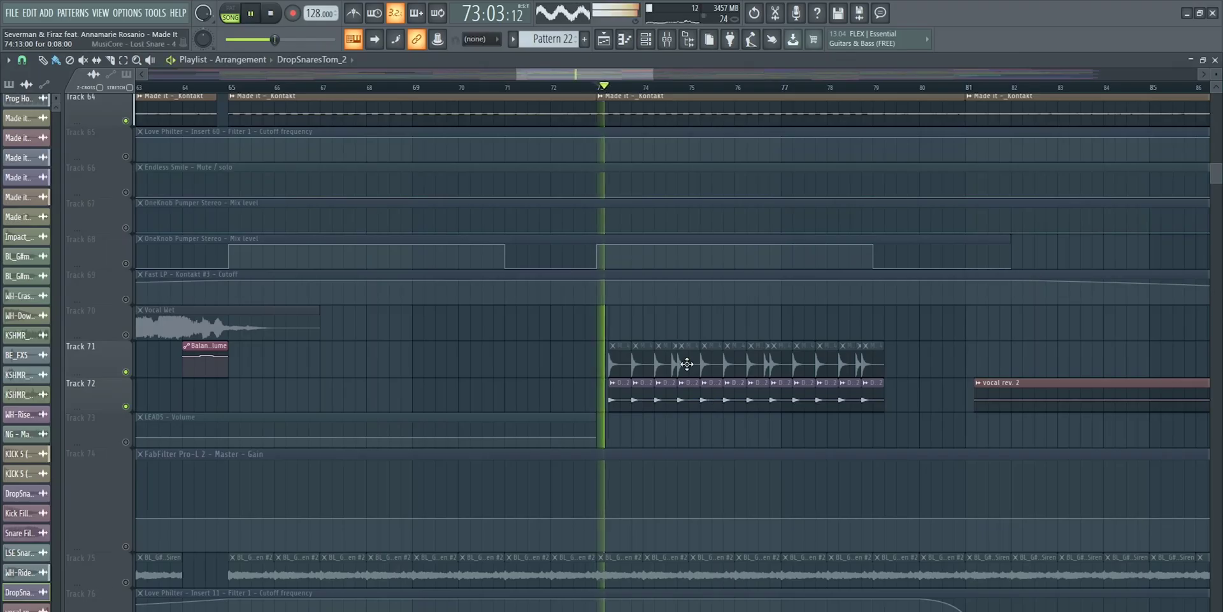
# Audition the looped clips on Track 75 by themselves, and add the filter automation, crash and downlifter on tracks 76 to 78
pyautogui.scroll(-2, 599, 75)
pyautogui.scroll(-4, 629, 225)
pyautogui.scroll(-3, 629, 224)
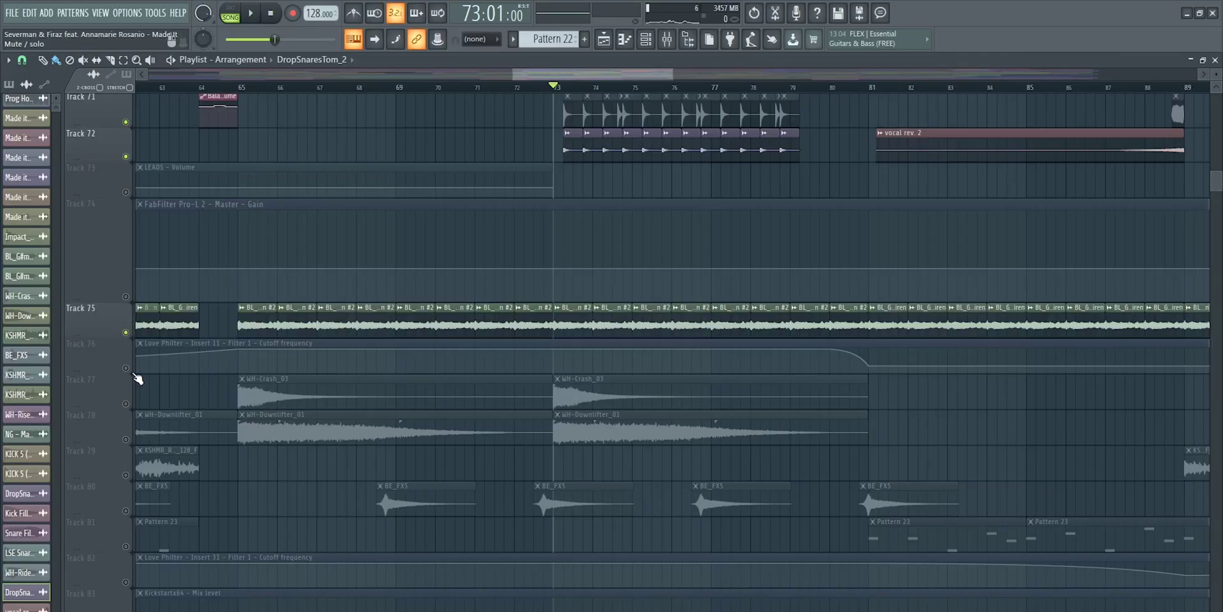
pyautogui.click(126, 368)
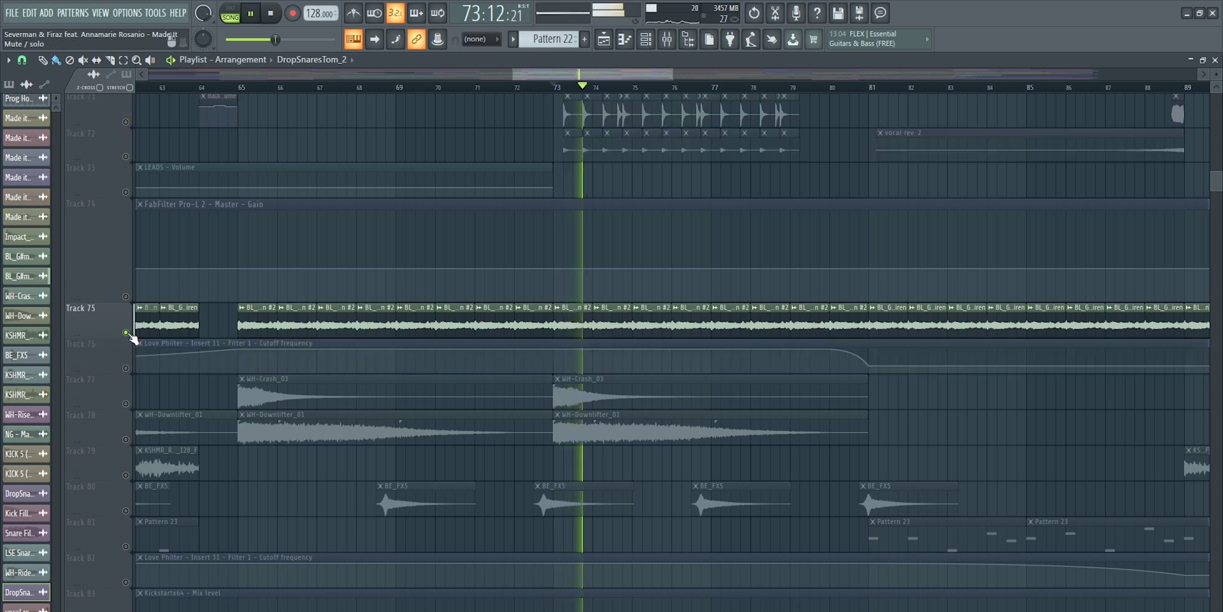
pyautogui.click(126, 404)
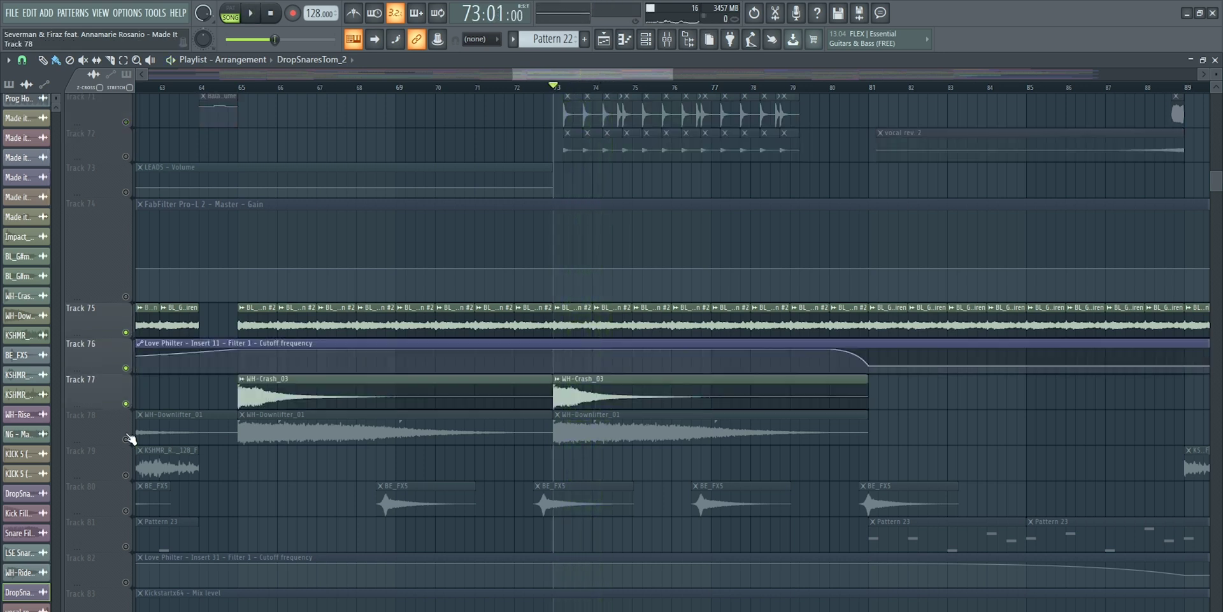
pyautogui.click(126, 439)
# Unmute the KSHMR Reverse voice loop on Track 79 and the BE_FX5 hits on Track 80
pyautogui.scroll(-5, 213, 347)
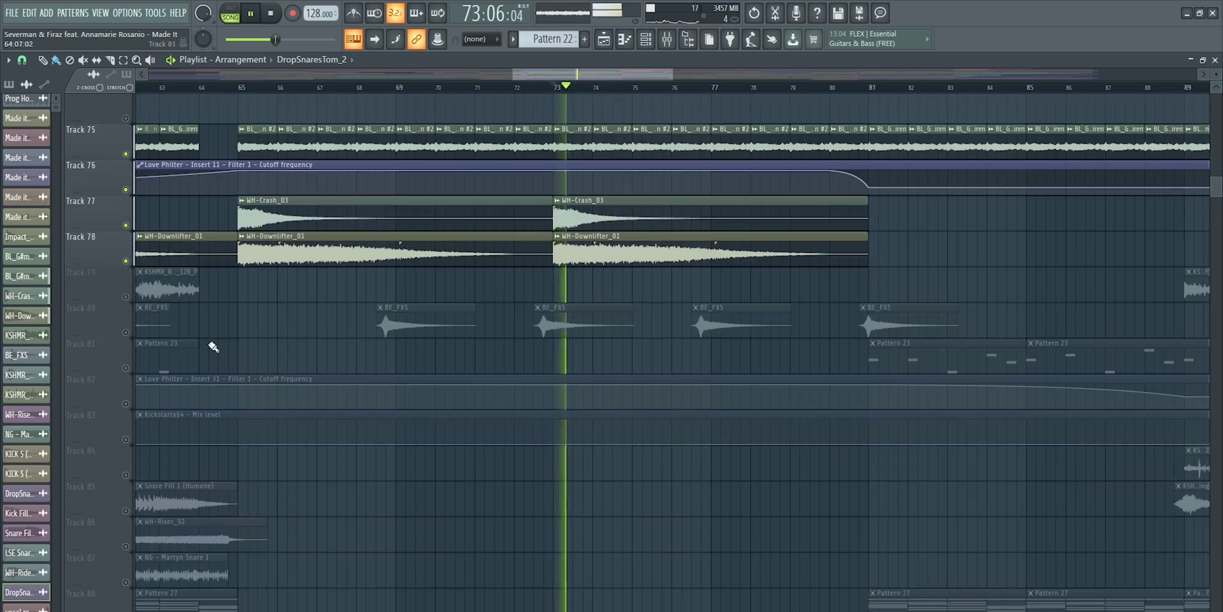
pyautogui.click(126, 332)
pyautogui.click(126, 296)
pyautogui.scroll(-15, 306, 300)
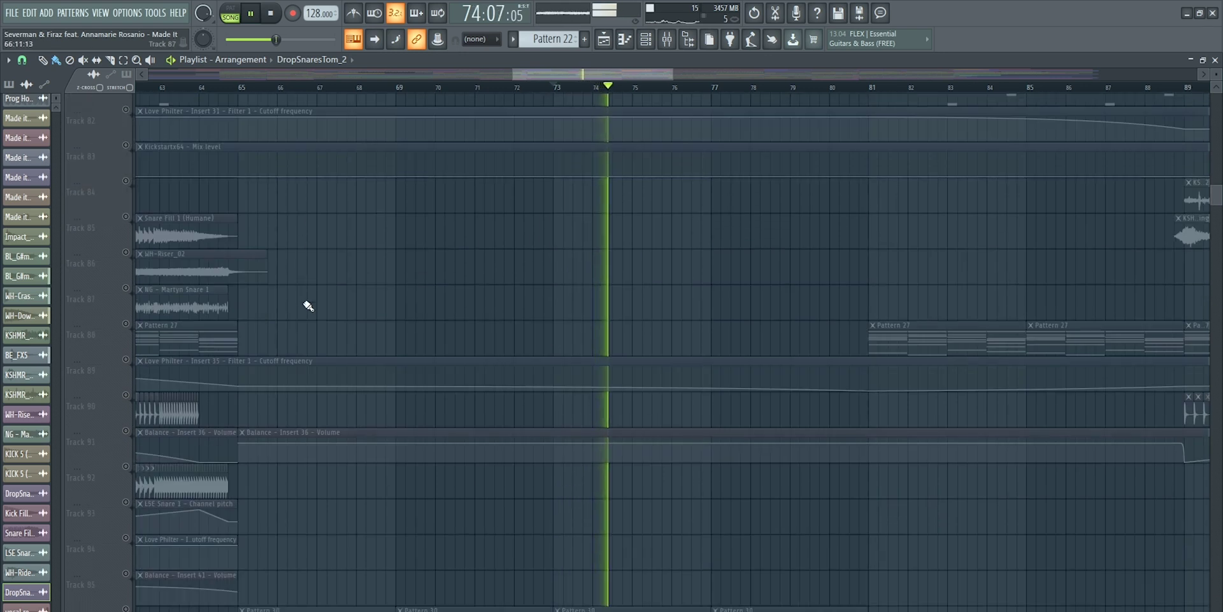
# Solo Pattern 30 on Track 96 and play it from bar 65
pyautogui.click(126, 368)
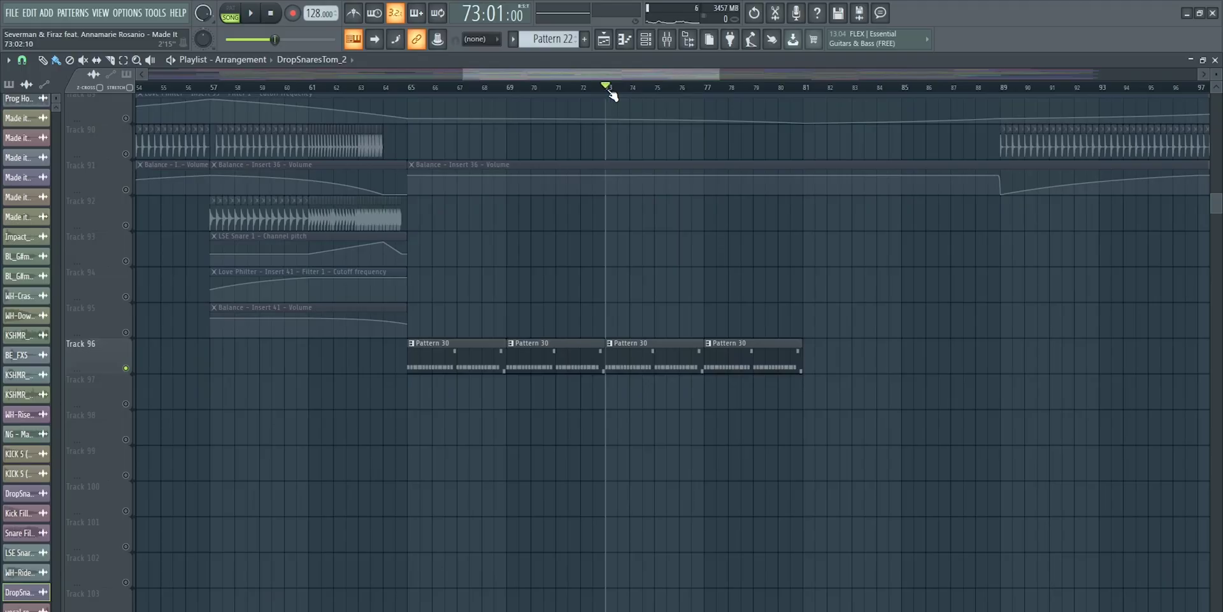
pyautogui.hscroll(-3, 529, 86)
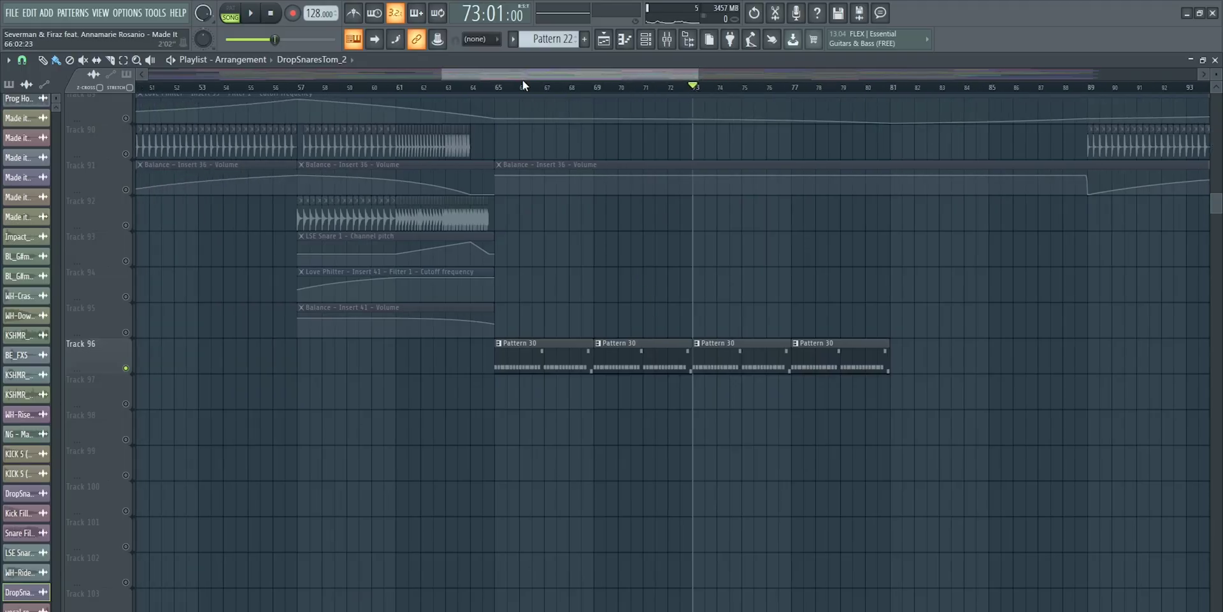
pyautogui.click(504, 88)
pyautogui.press('space')
# Unmute the effect, pattern and automation layers around playlist tracks 79 to 85 during playback
pyautogui.scroll(5, 500, 251)
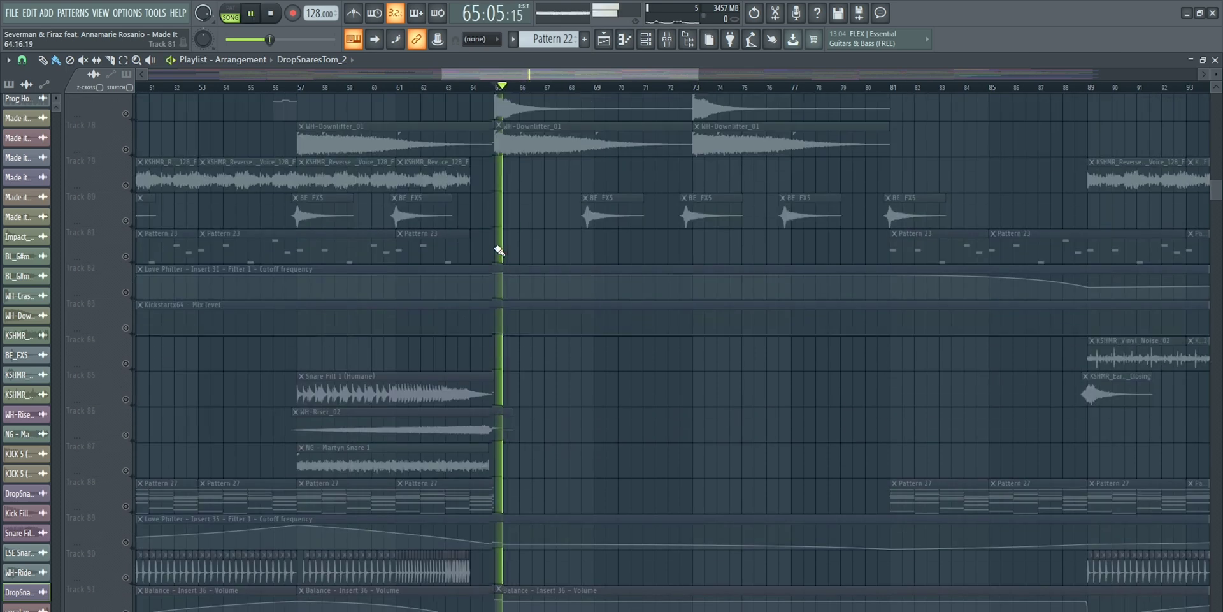
pyautogui.moveTo(130, 297); pyautogui.dragTo(129, 267)
pyautogui.click(129, 370)
pyautogui.click(129, 332)
pyautogui.click(129, 403)
pyautogui.scroll(5, 130, 376)
pyautogui.click(129, 369)
pyautogui.click(126, 402)
# Unmute the Kontakt clips on Track 64, the filter automation on Track 65 and the layers just below them
pyautogui.scroll(8, 306, 318)
pyautogui.moveTo(128, 450); pyautogui.dragTo(127, 479)
pyautogui.click(125, 193)
pyautogui.click(126, 228)
pyautogui.scroll(7, 382, 267)
pyautogui.scroll(4, 341, 296)
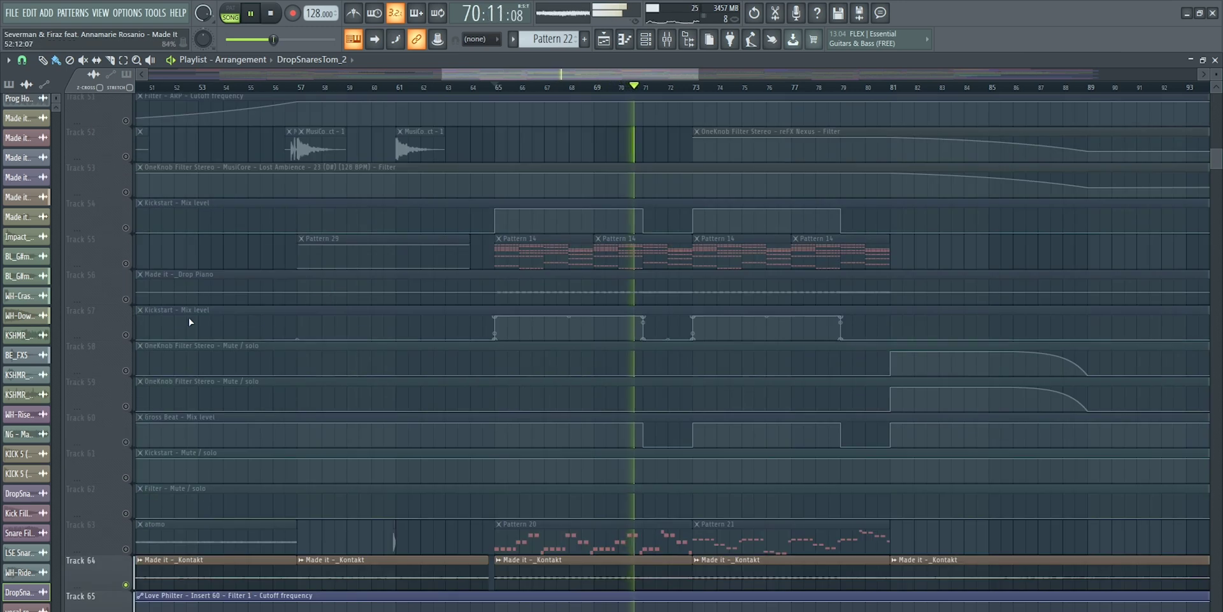
# Unmute the Drop Piano and its Kickstart automation on tracks 56 and 57, and the arpeggio pattern and filter automation on tracks 50 and 51
pyautogui.click(127, 300)
pyautogui.scroll(6, 185, 312)
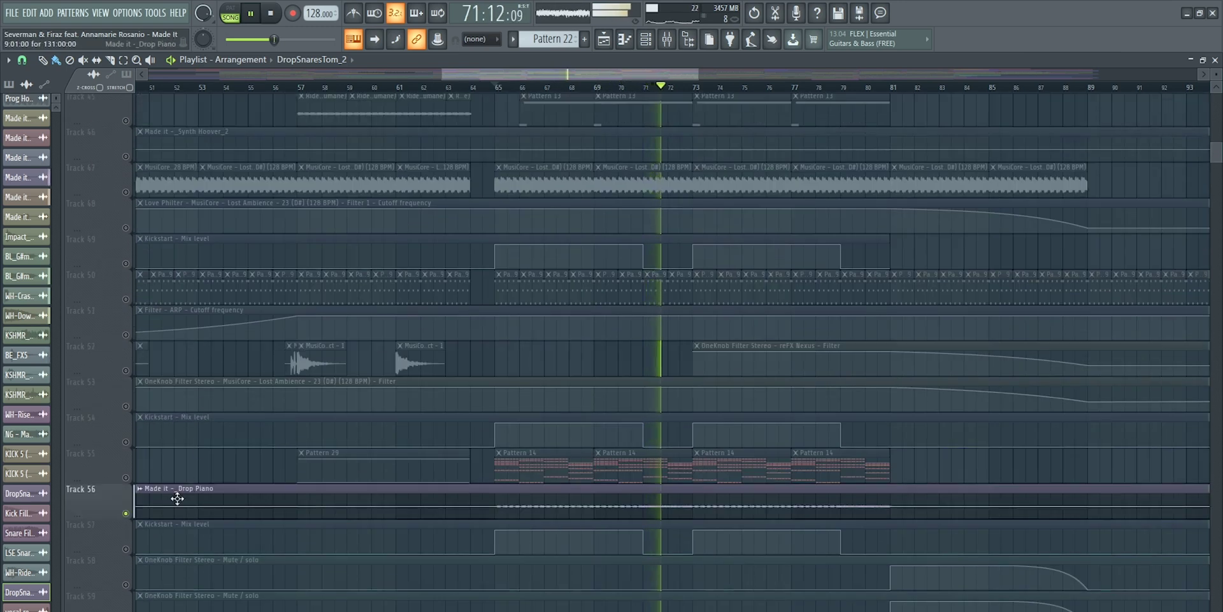
pyautogui.click(126, 548)
pyautogui.click(125, 335)
pyautogui.click(126, 298)
# Unmute the Lost Ambience loop with its filter and Kickstart automation on tracks 47 to 49
pyautogui.scroll(-4, 379, 420)
pyautogui.scroll(3, 380, 419)
pyautogui.scroll(3, 382, 419)
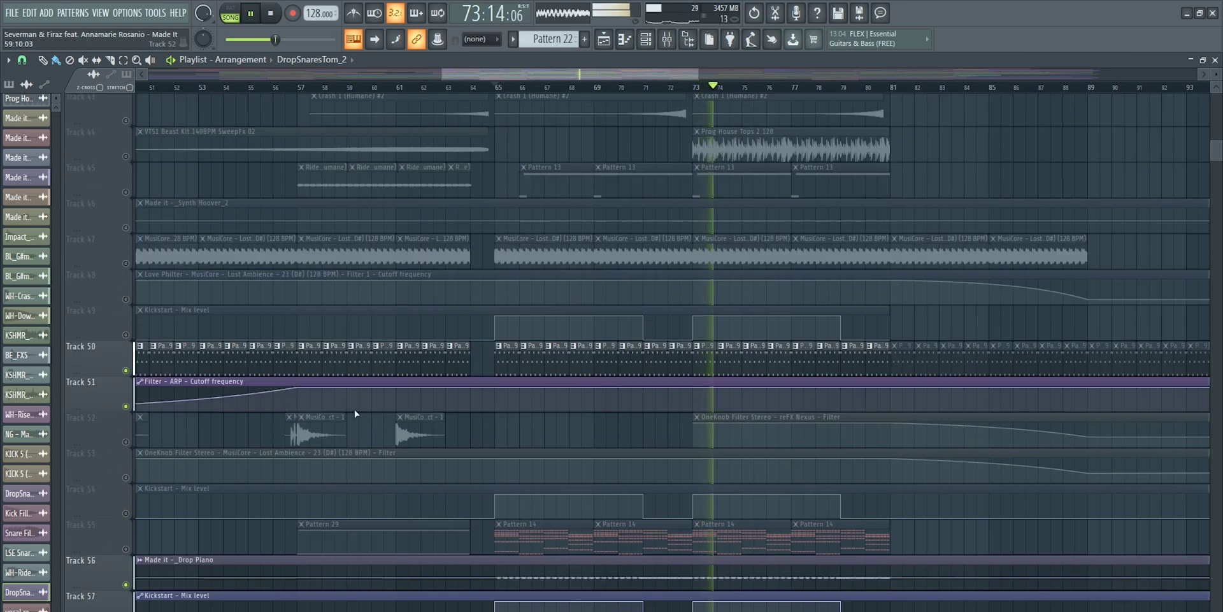
pyautogui.click(126, 264)
pyautogui.click(126, 298)
pyautogui.click(126, 334)
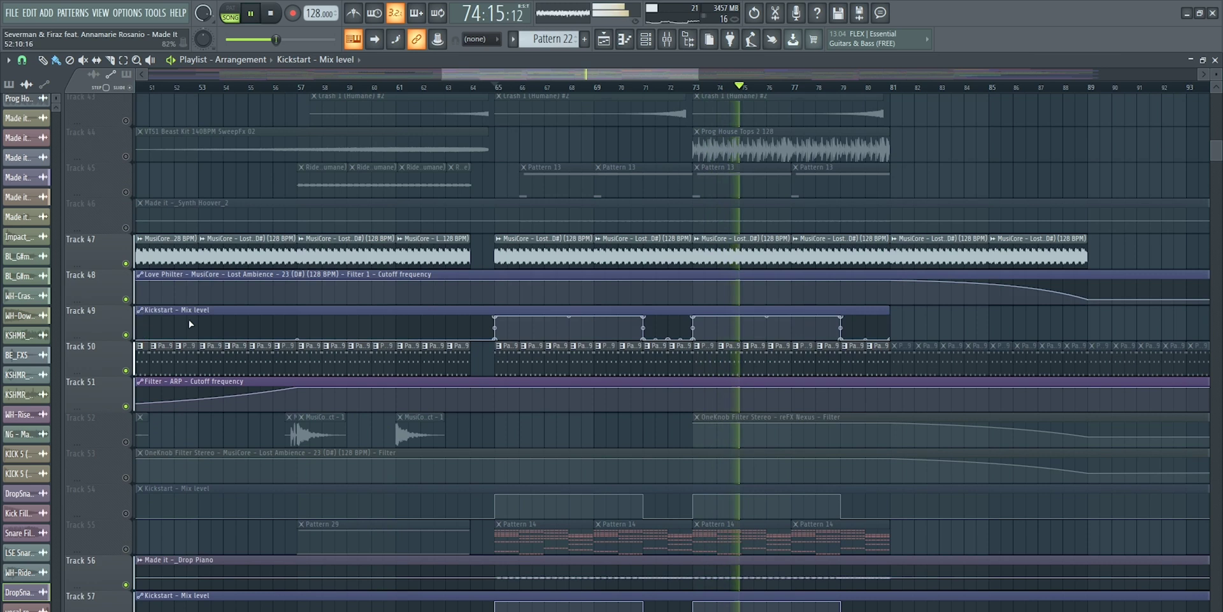
# Unmute the clap fill, crash, sweep, ride and Synth Hoover layers on tracks 41 to 46
pyautogui.scroll(7, 184, 344)
pyautogui.click(126, 406)
pyautogui.click(126, 477)
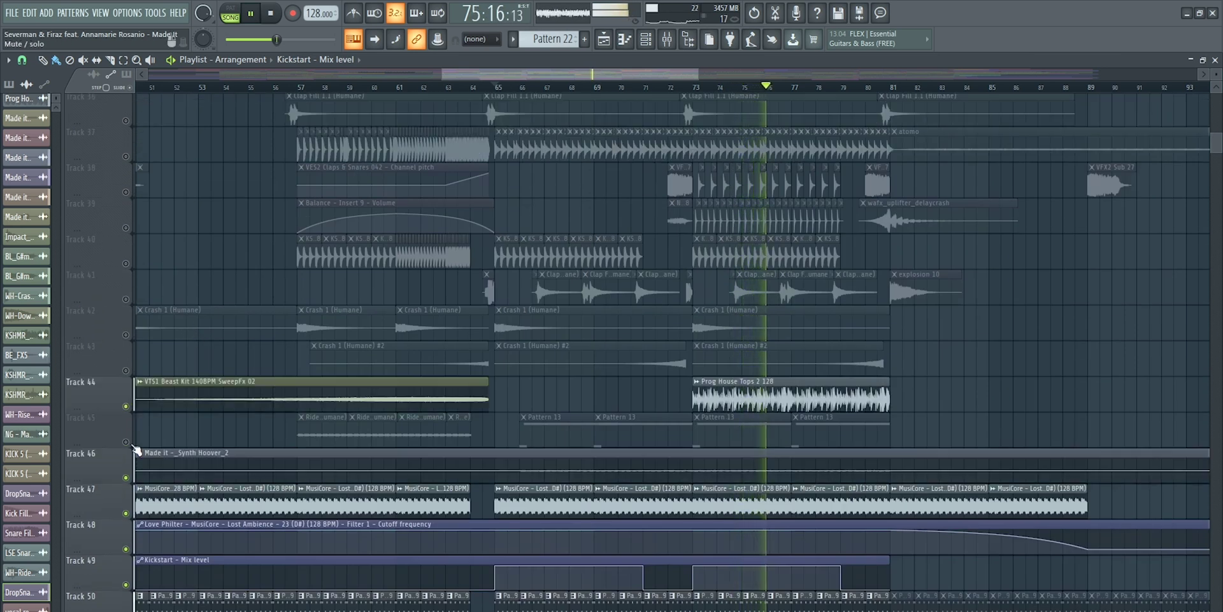
pyautogui.click(125, 442)
pyautogui.click(125, 370)
pyautogui.click(126, 334)
pyautogui.click(126, 299)
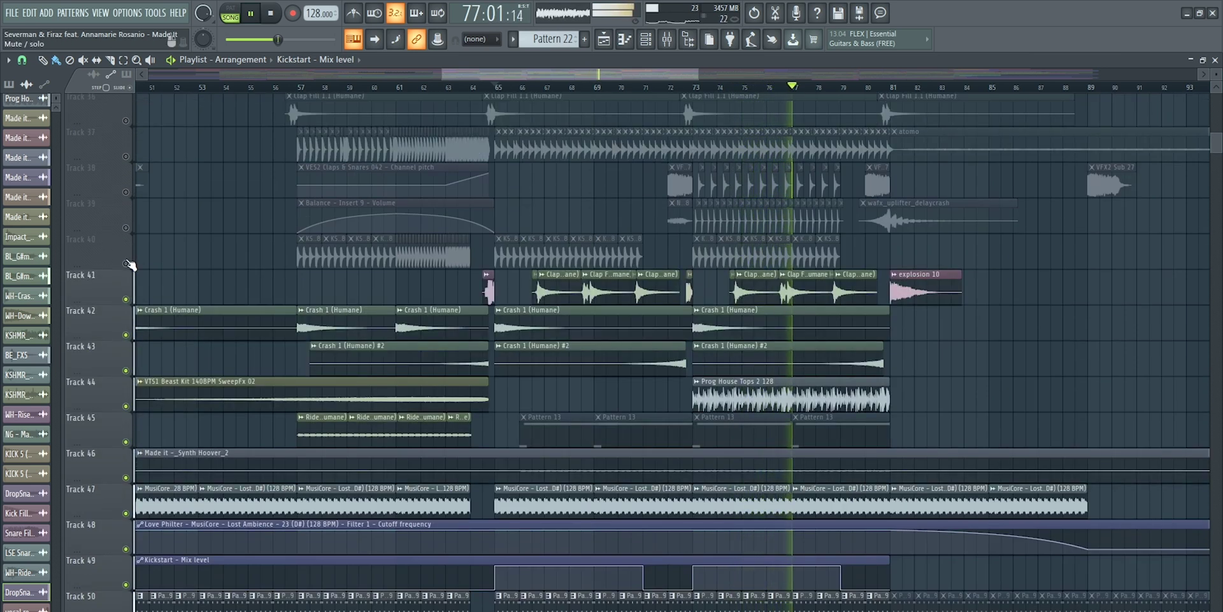
# Unmute the uplifter, clap fill, percussion and snare layers on tracks 35 to 40
pyautogui.click(125, 263)
pyautogui.click(126, 227)
pyautogui.click(125, 191)
pyautogui.scroll(5, 218, 303)
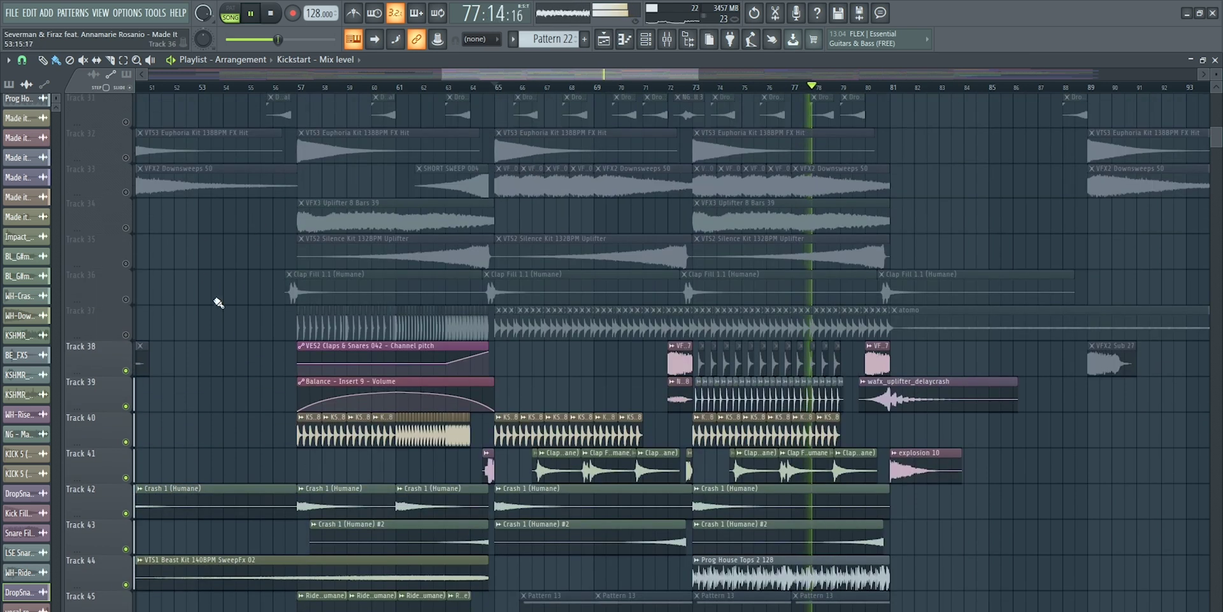
pyautogui.click(125, 335)
pyautogui.click(125, 299)
pyautogui.click(126, 263)
pyautogui.scroll(5, 742, 160)
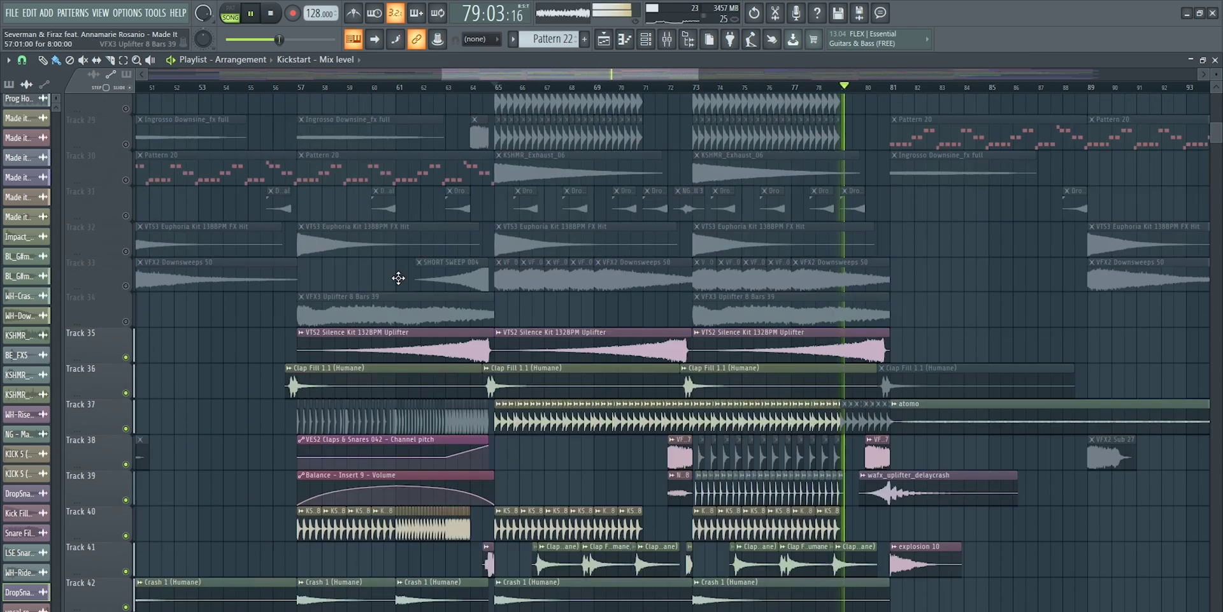
# Restart playback from bar 73 and unmute the drum, exhaust, FX hit, downsweep and uplifter layers on tracks 28 to 34
pyautogui.click(703, 94)
pyautogui.click(126, 406)
pyautogui.click(126, 370)
pyautogui.click(126, 335)
pyautogui.click(125, 301)
pyautogui.click(126, 265)
pyautogui.click(125, 229)
pyautogui.click(126, 193)
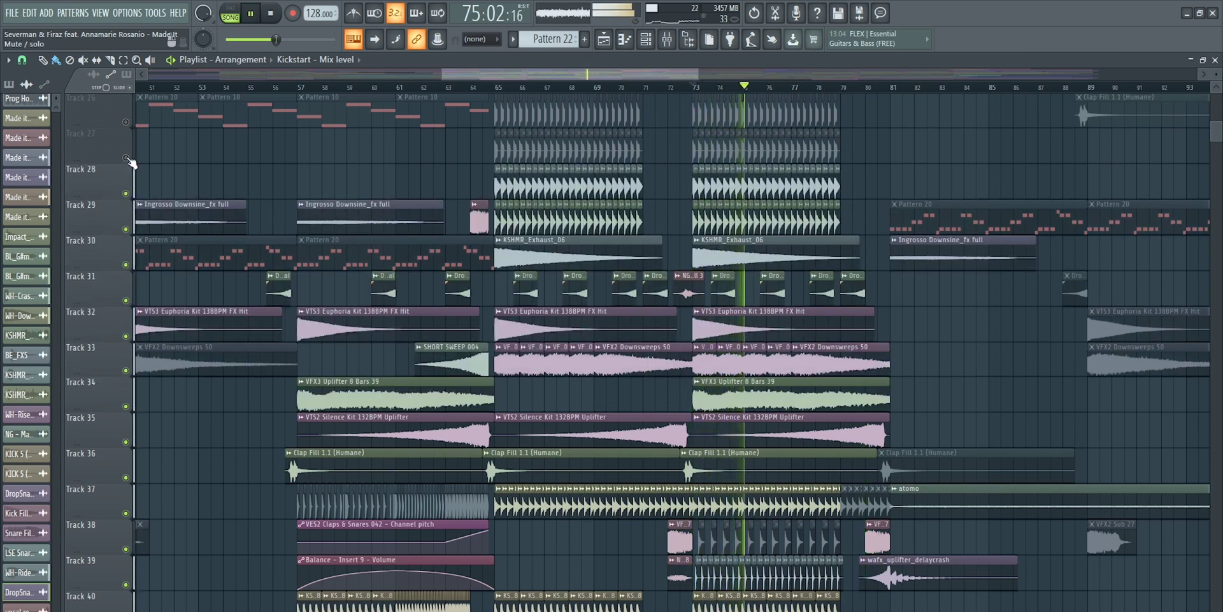
# Unmute the drum layers on tracks 26 and 27 and the Chords clips on Track 20
pyautogui.click(125, 157)
pyautogui.scroll(6, 167, 294)
pyautogui.click(126, 336)
pyautogui.scroll(4, 129, 299)
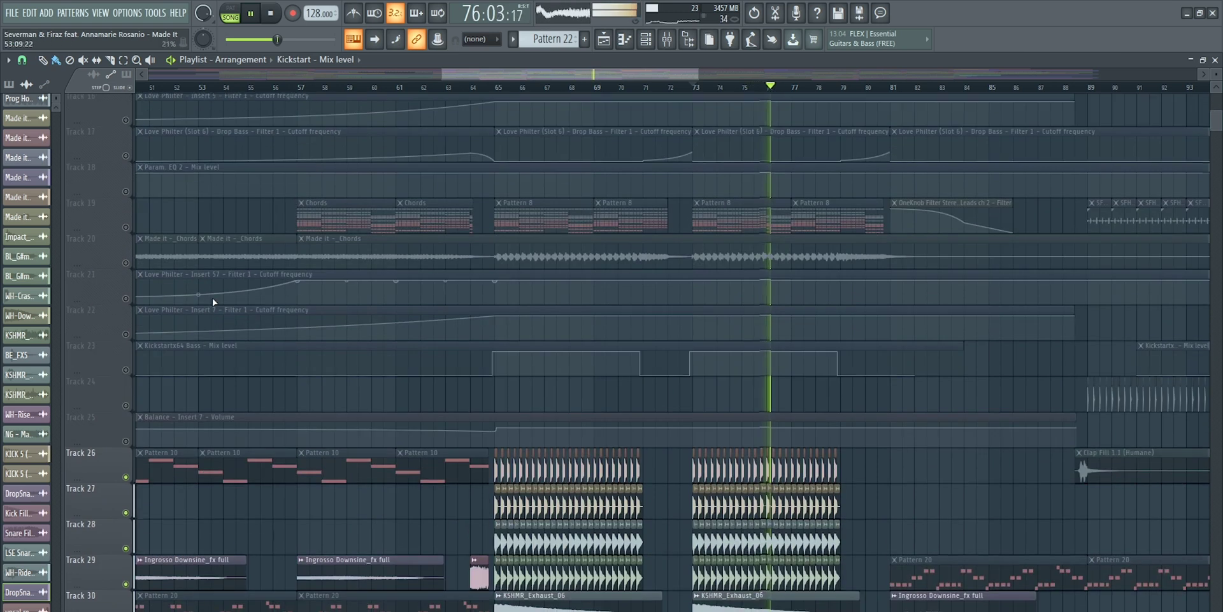
pyautogui.click(126, 265)
# Unmute the Bassline and Pattern 22 clips on Track 13 and the volume, filter and EQ automation on tracks 14 to 18
pyautogui.scroll(6, 347, 284)
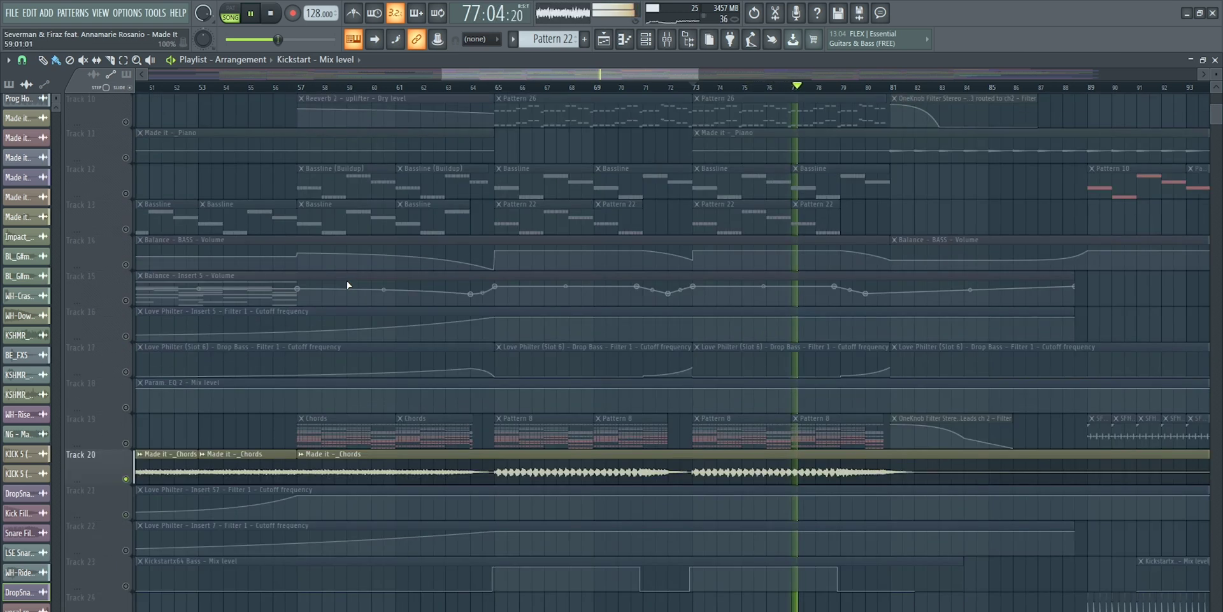
pyautogui.click(126, 229)
pyautogui.click(125, 265)
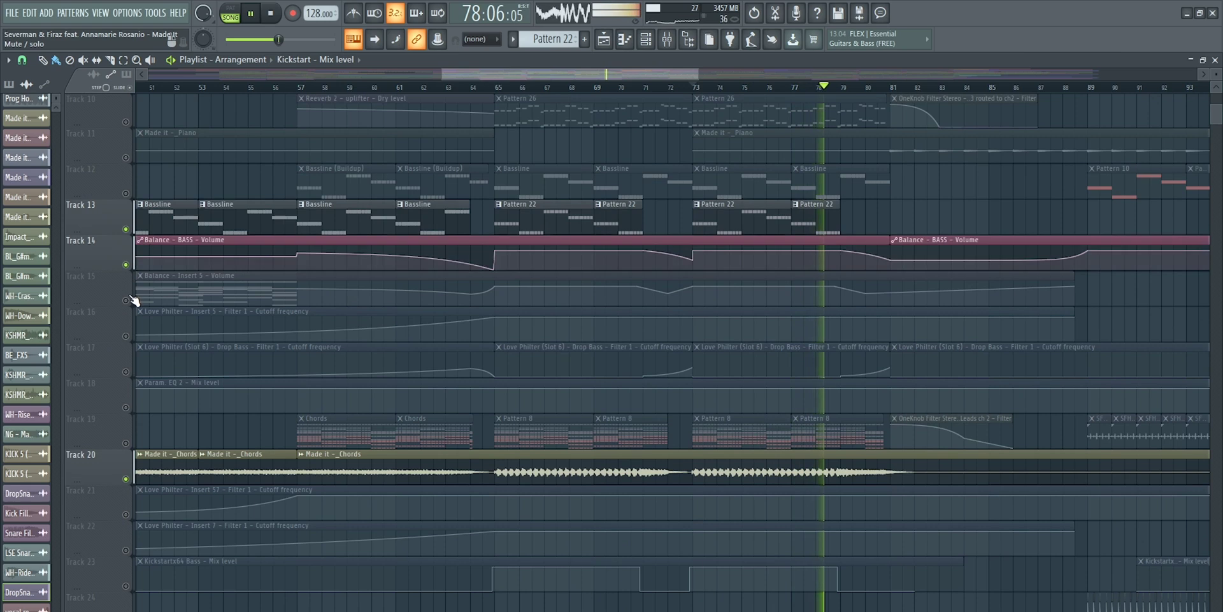
pyautogui.click(126, 300)
pyautogui.click(125, 336)
pyautogui.click(125, 407)
pyautogui.click(125, 371)
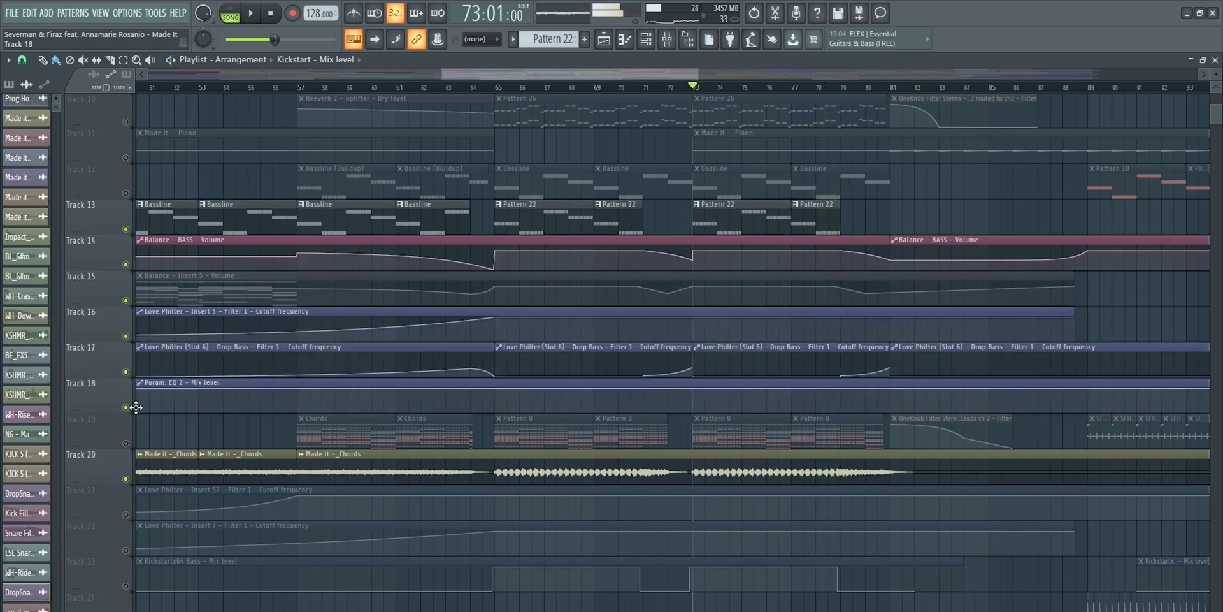
# Unmute Track 19 and the filter and Kickstart automation on tracks 21 to 23
pyautogui.click(126, 514)
pyautogui.click(125, 550)
pyautogui.click(125, 586)
pyautogui.click(125, 443)
# Unmute the Bassline on Track 12, the Piano on Track 11 and Pattern 26 on Track 10
pyautogui.scroll(4, 227, 462)
pyautogui.click(126, 335)
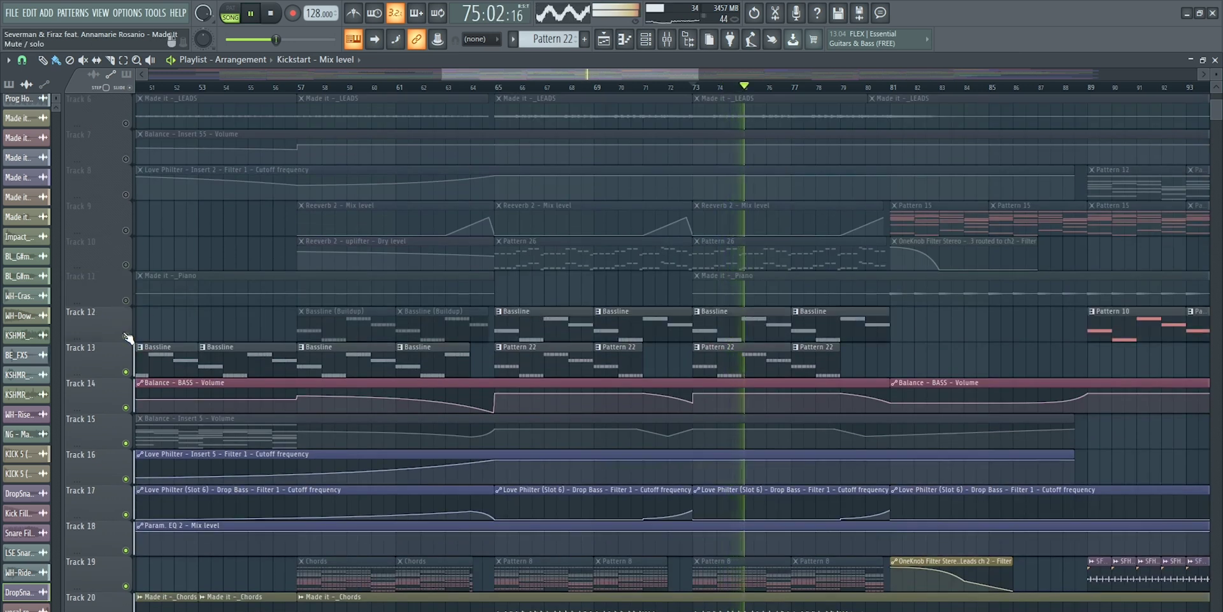
pyautogui.click(126, 300)
pyautogui.click(125, 264)
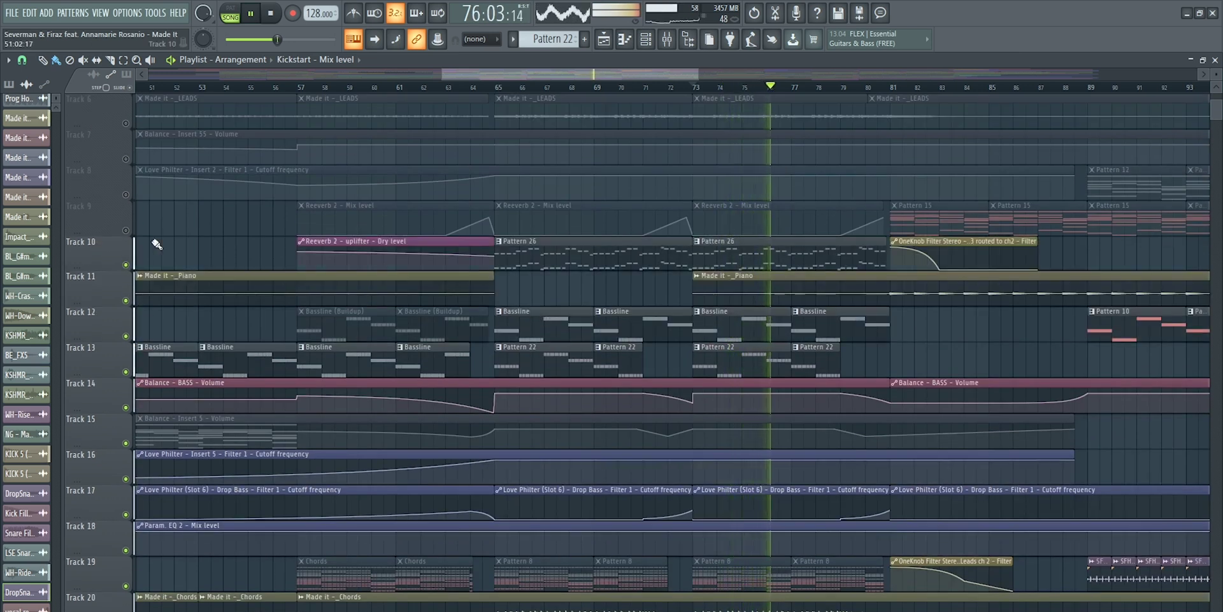
# Unmute tracks 1 to 9, including the LEADS and reverb automation, and play the full drop through to bar 81
pyautogui.scroll(5, 253, 272)
pyautogui.click(126, 302)
pyautogui.click(125, 337)
pyautogui.click(126, 373)
pyautogui.moveTo(126, 408); pyautogui.dragTo(126, 123)
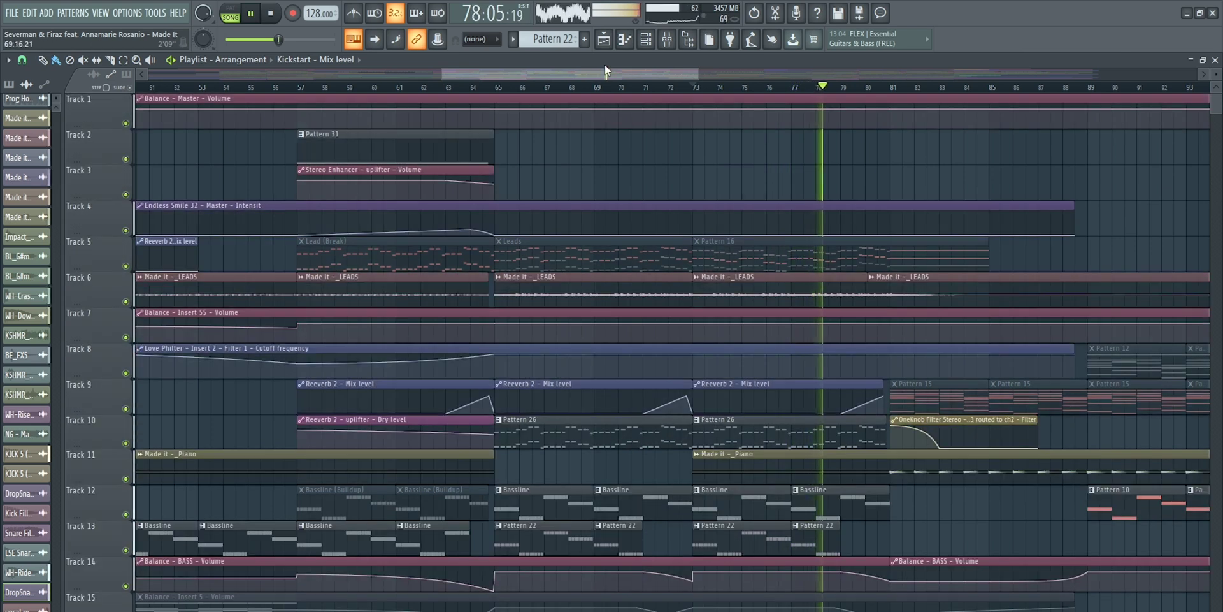
pyautogui.moveTo(605, 70); pyautogui.dragTo(681, 80)
pyautogui.scroll(-2, 655, 74)
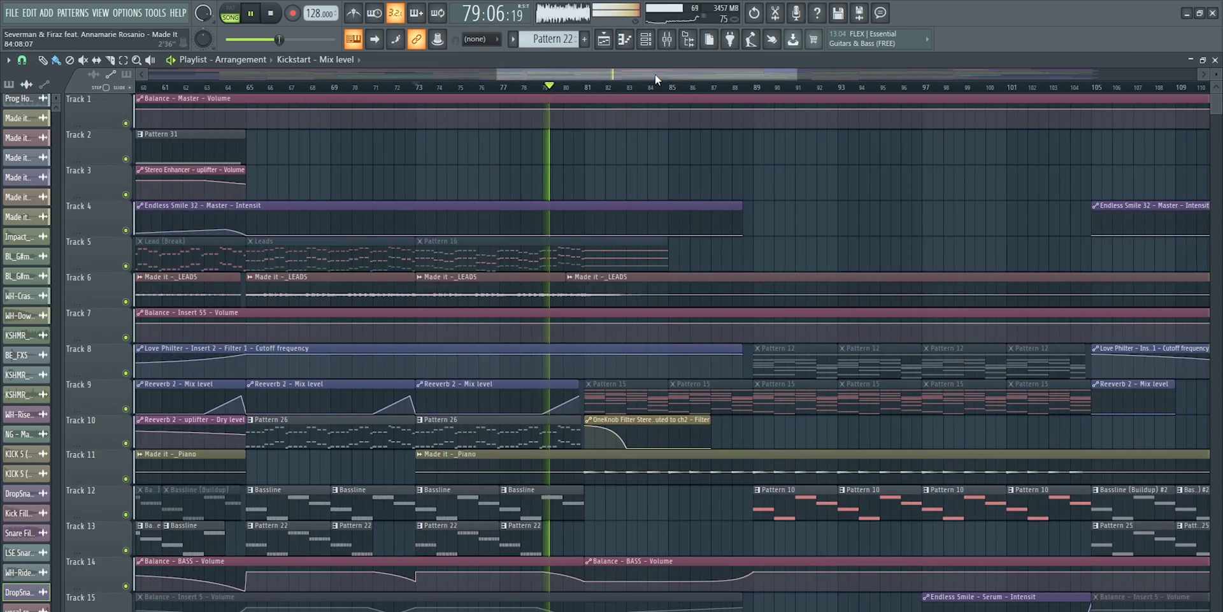
pyautogui.scroll(-2, 701, 268)
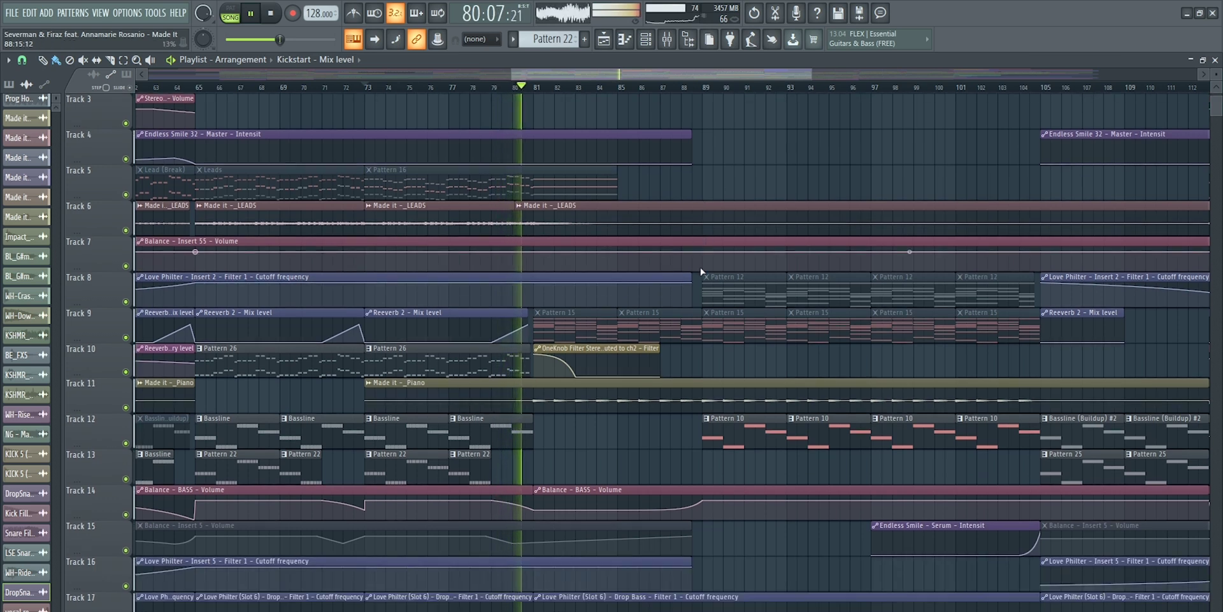
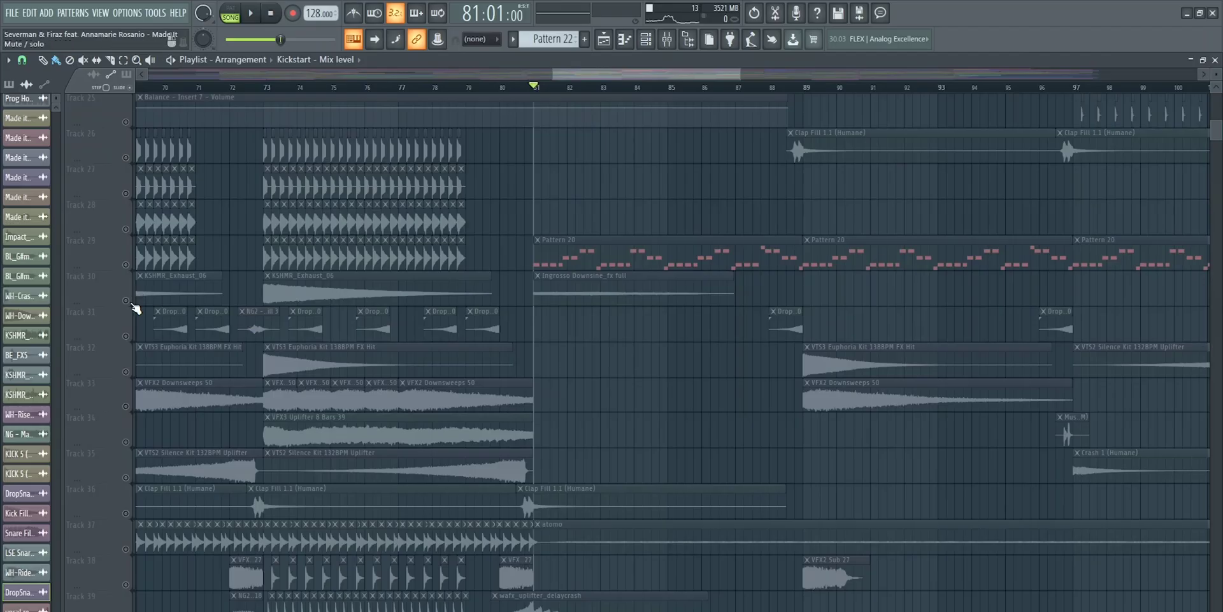
# Audition the Ingrosso Downsine effect on Track 30 from bar 81, adding the delay crash and explosion on tracks 39 and 41
pyautogui.click(640, 296)
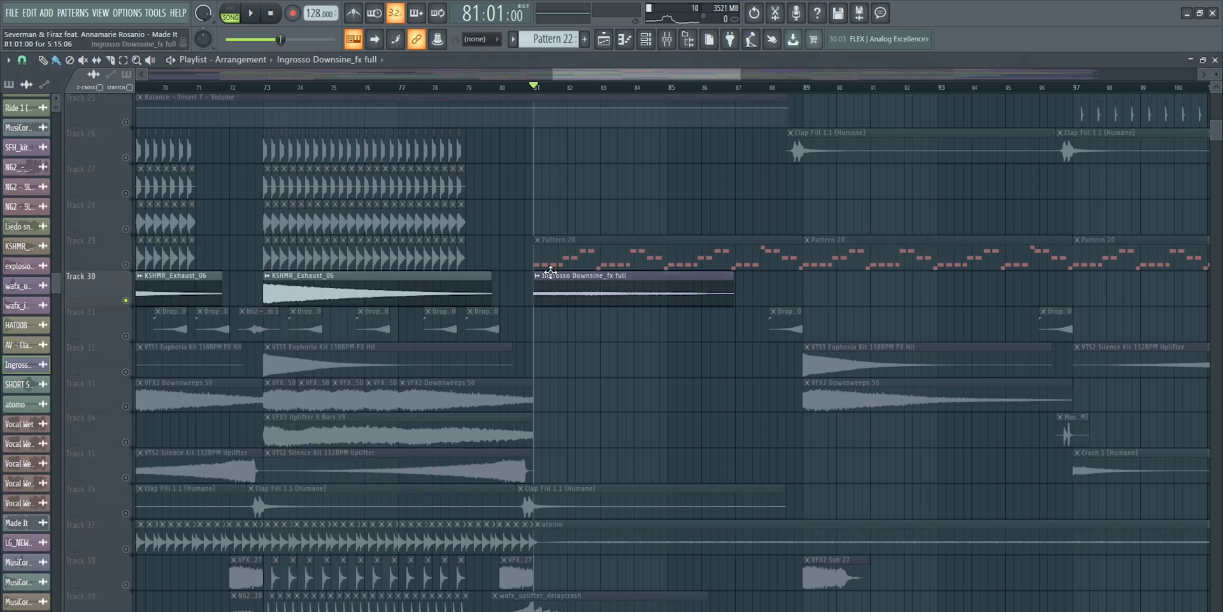
pyautogui.scroll(-4, 646, 338)
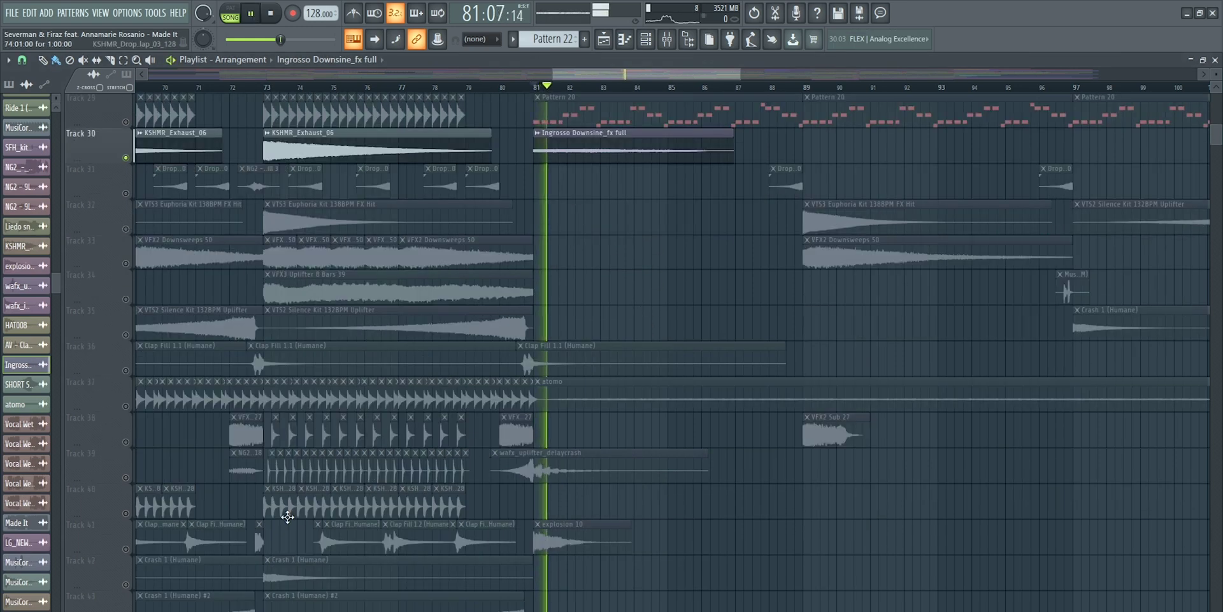
pyautogui.click(126, 477)
pyautogui.click(125, 549)
pyautogui.press('space')
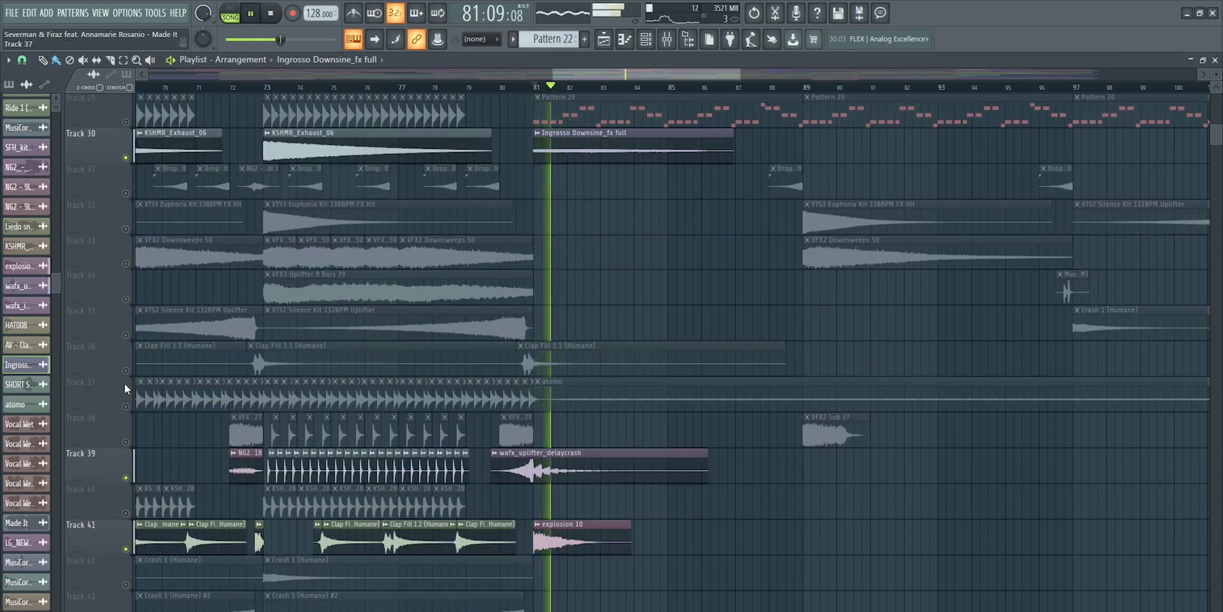
# Unmute the Lost Ambience loop and its filter automation on tracks 47 and 48, and the arpeggio layer with automation on tracks 50 to 52
pyautogui.scroll(-14, 456, 366)
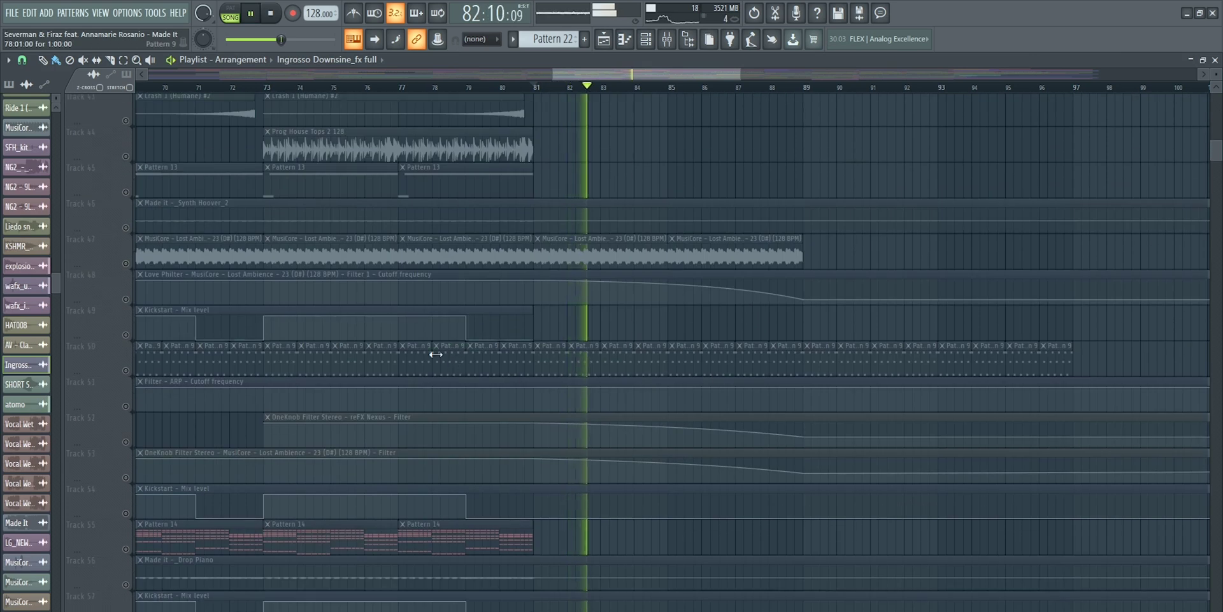
pyautogui.click(125, 263)
pyautogui.click(126, 299)
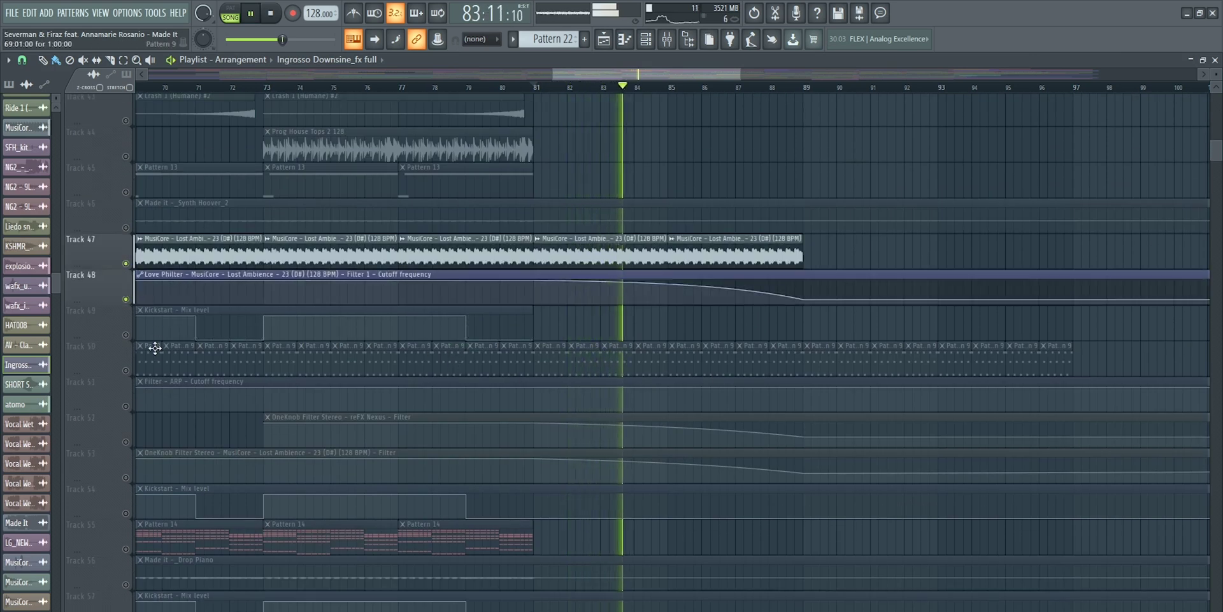
pyautogui.click(125, 370)
pyautogui.click(126, 406)
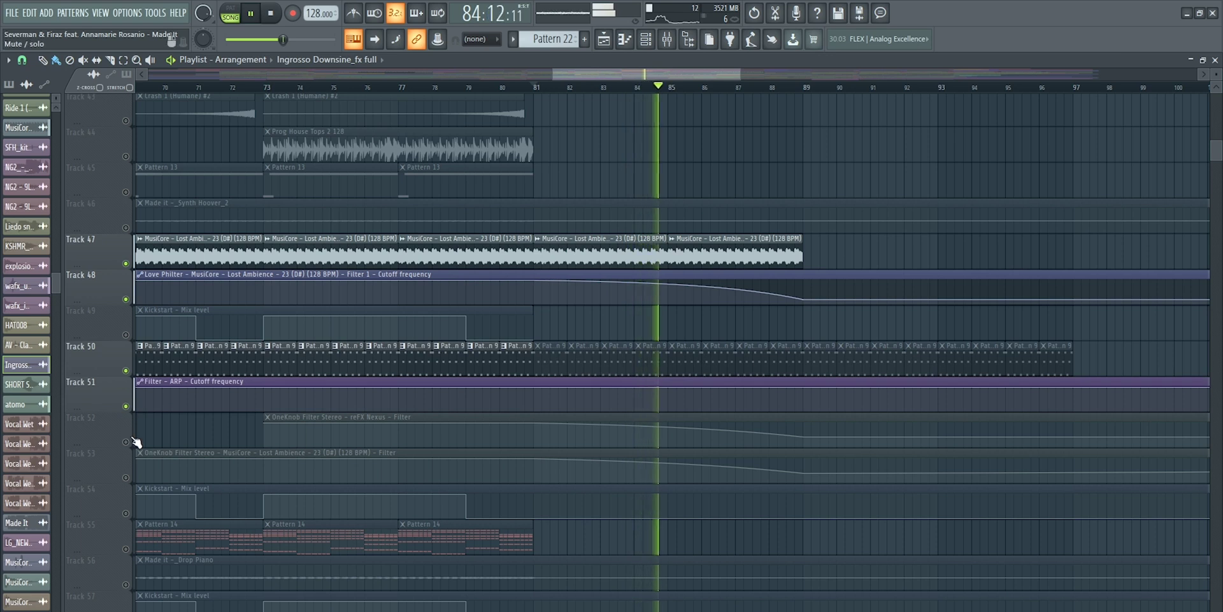
pyautogui.click(126, 441)
# Unmute the looped clips on Track 75 and the surrounding effect and automation layers on tracks 74 to 86
pyautogui.scroll(-20, 746, 350)
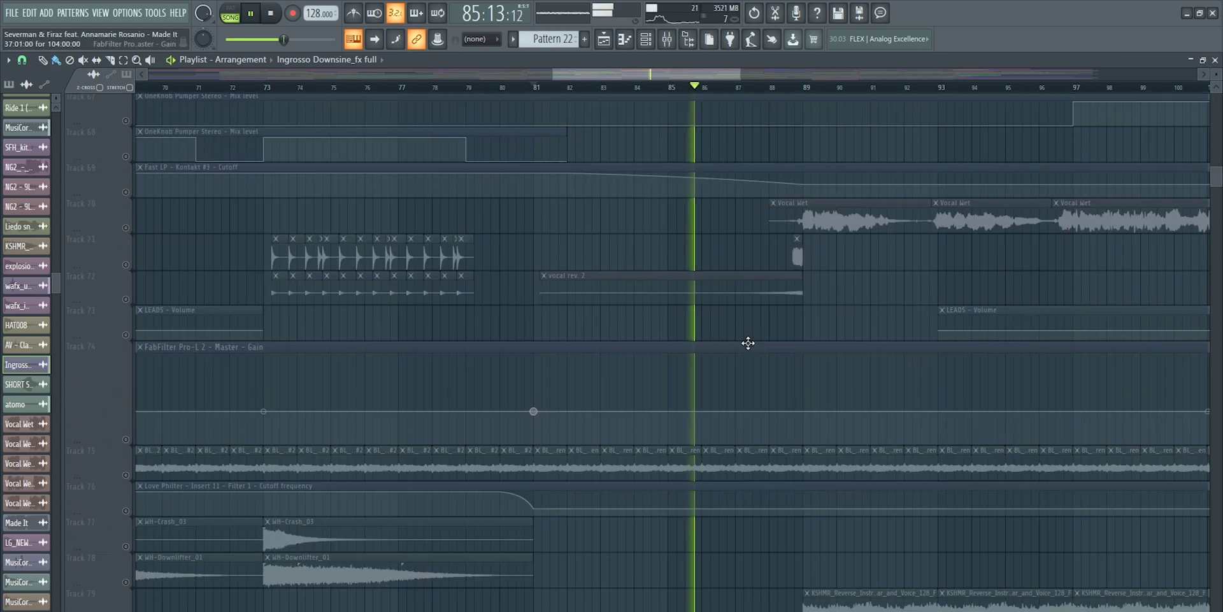
pyautogui.scroll(-7, 748, 343)
pyautogui.click(126, 226)
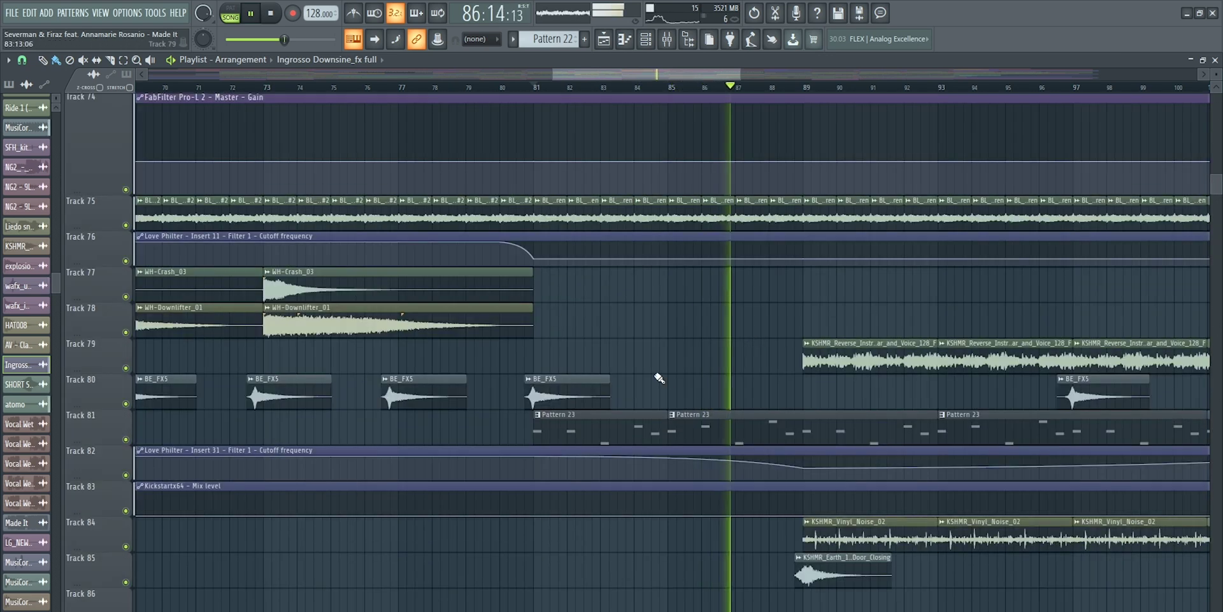
# Review the second break's effect, pattern and automation layers on tracks 79 to 91 and stop playback
pyautogui.scroll(-1, 761, 278)
pyautogui.scroll(-6, 762, 279)
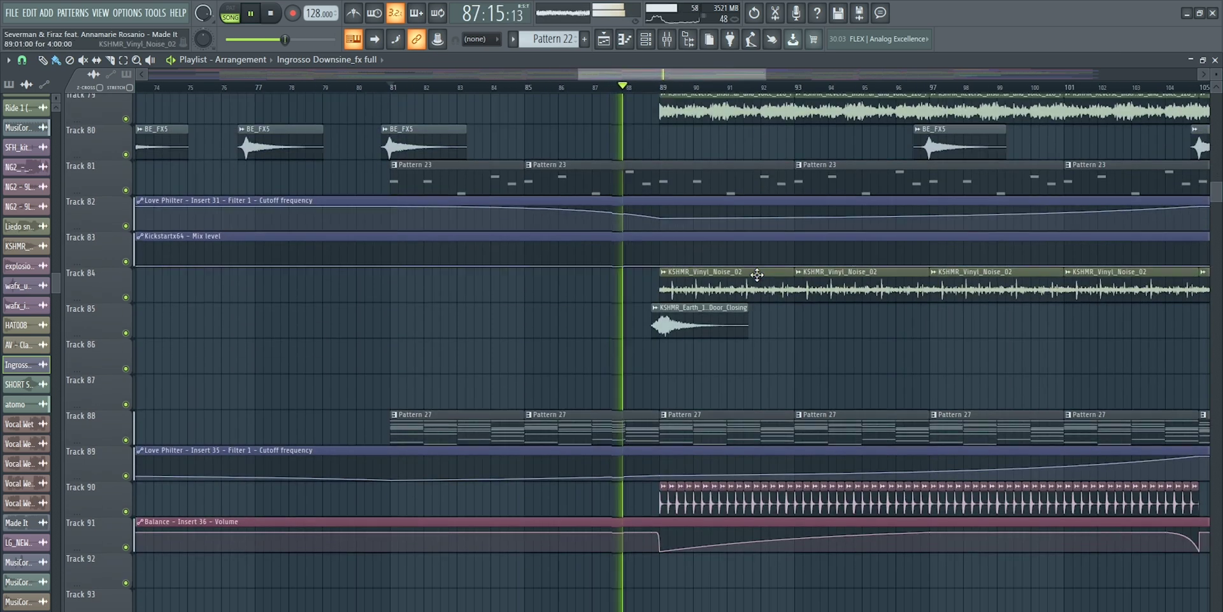
pyautogui.press('space')
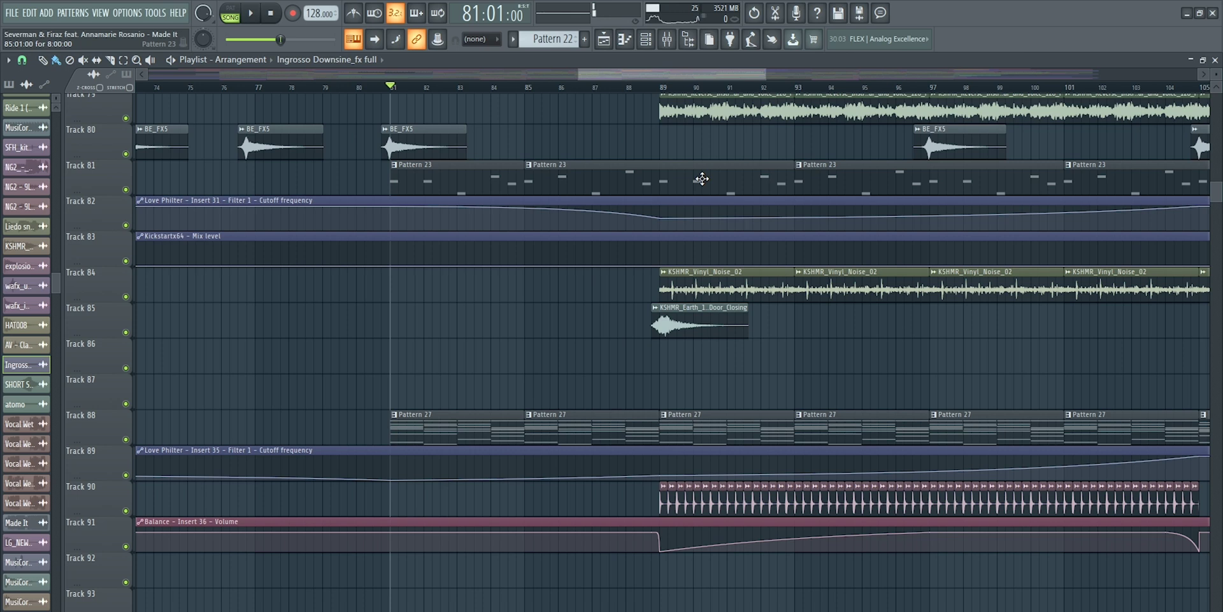
# Unmute the looped hits on Track 90 and their volume automation on Track 91, and audition them at bars 89, 91, 93 and 96
pyautogui.scroll(16, 702, 179)
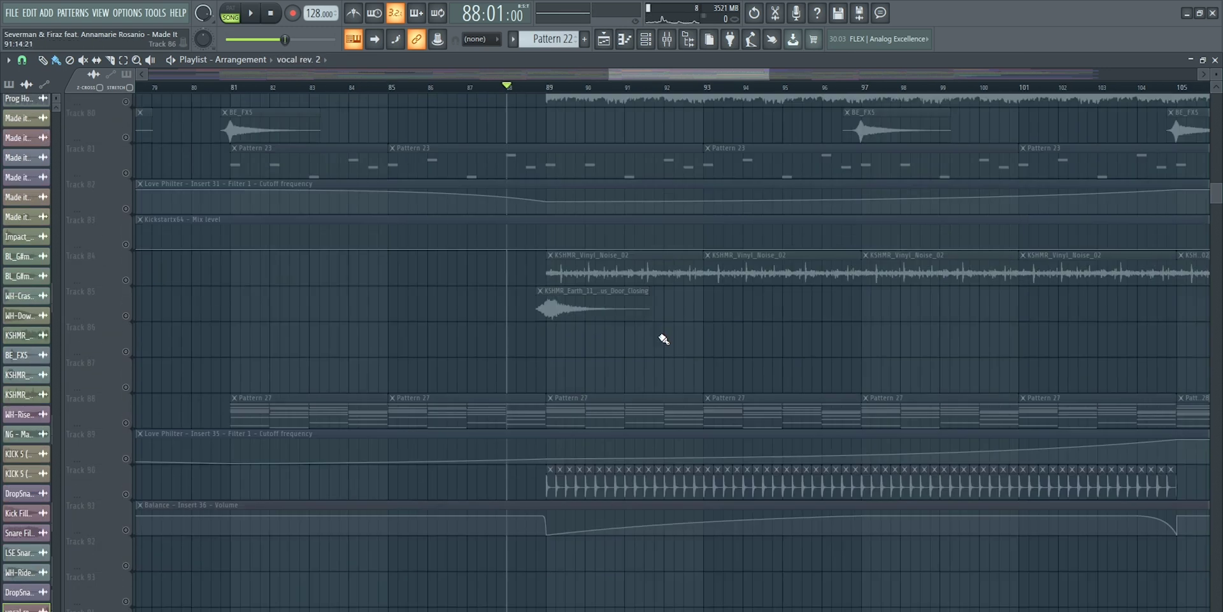
pyautogui.scroll(-1, 664, 339)
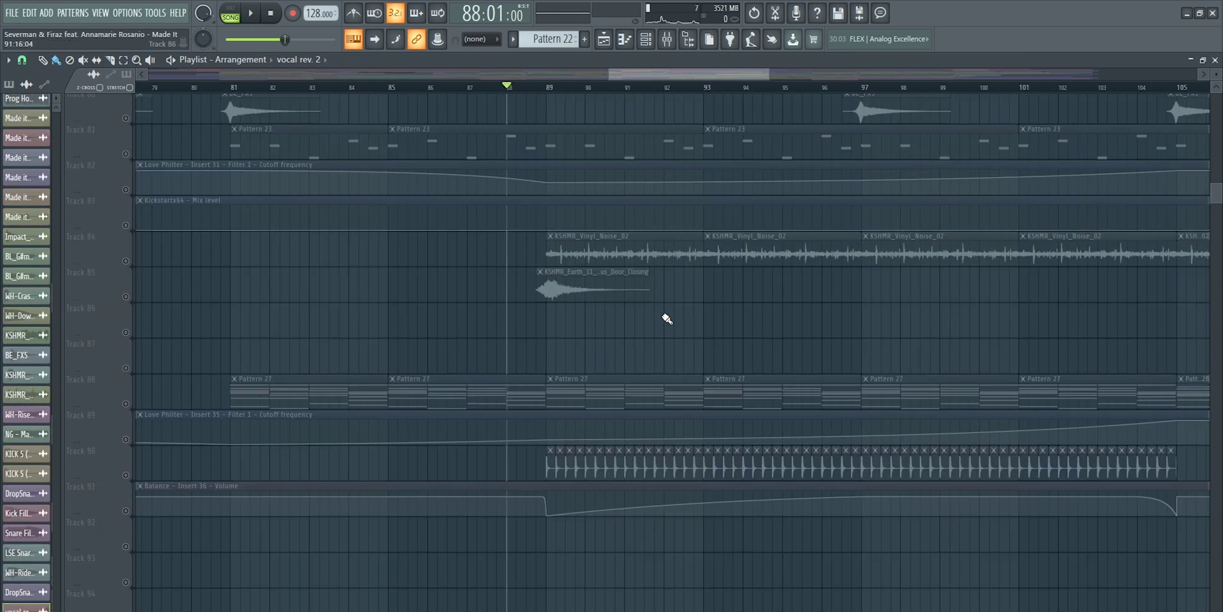
pyautogui.click(126, 474)
pyautogui.click(126, 510)
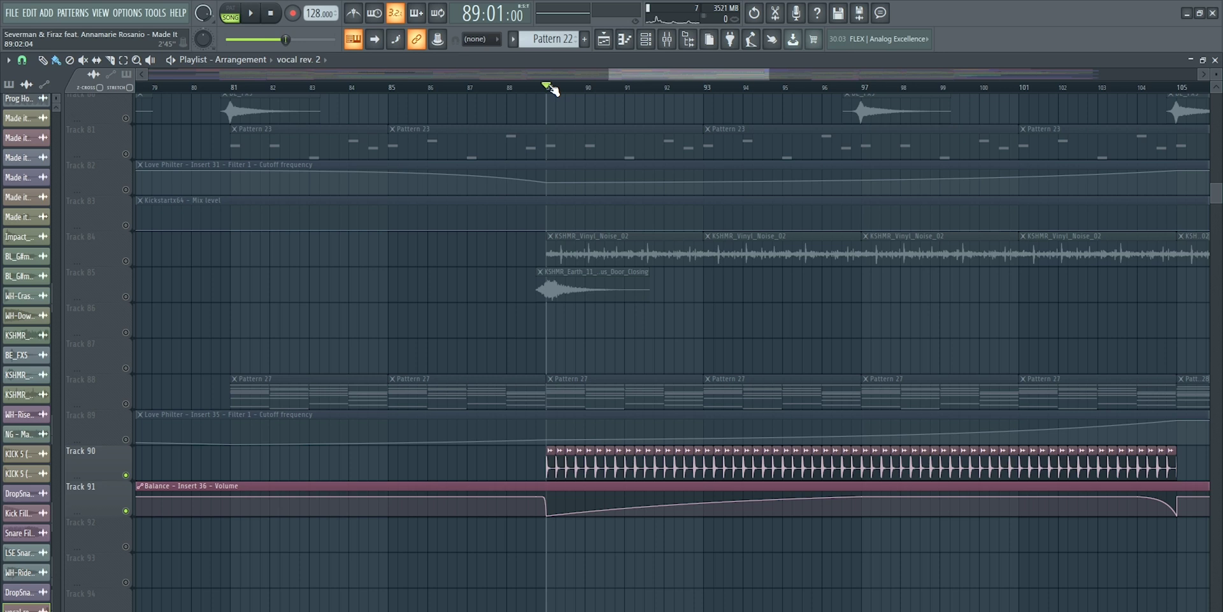
pyautogui.click(628, 87)
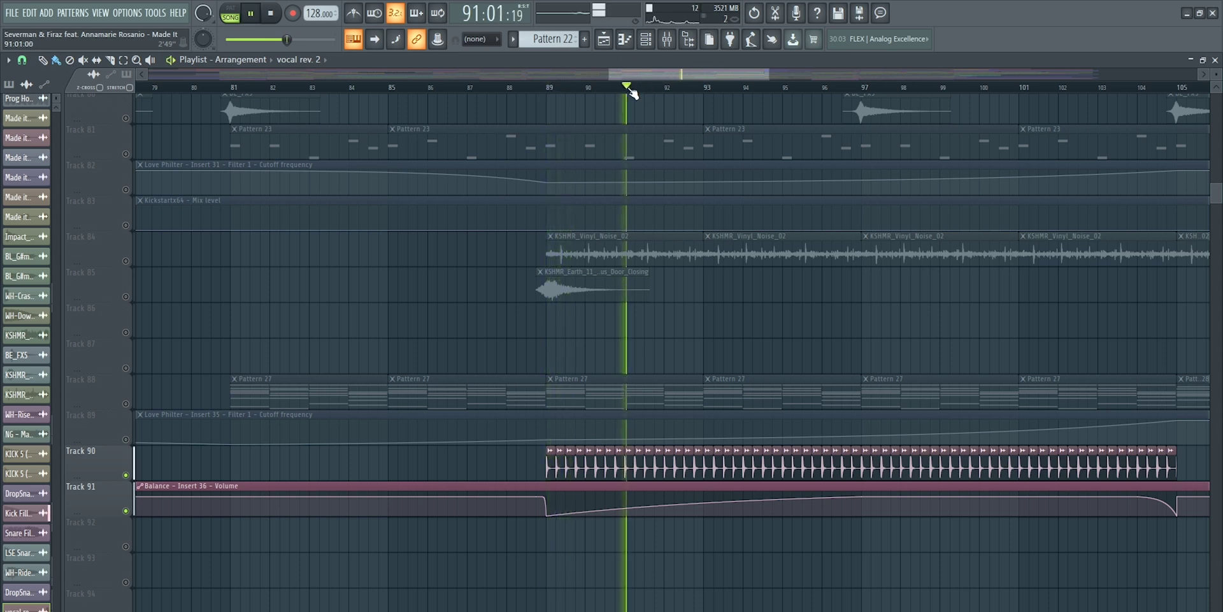
pyautogui.click(720, 89)
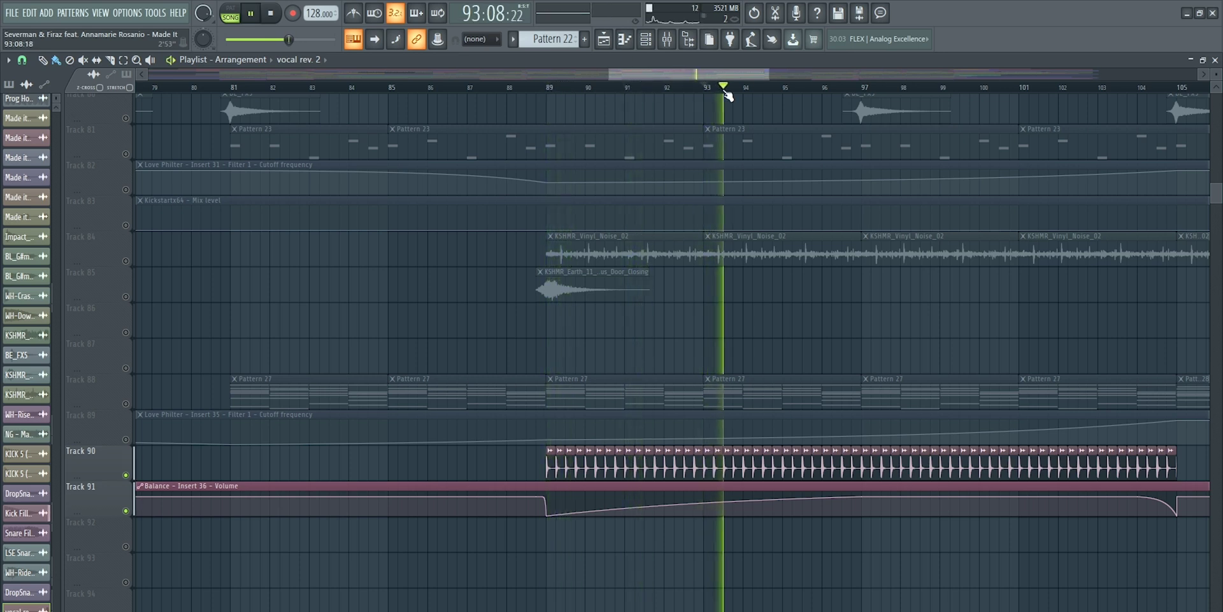
pyautogui.click(835, 88)
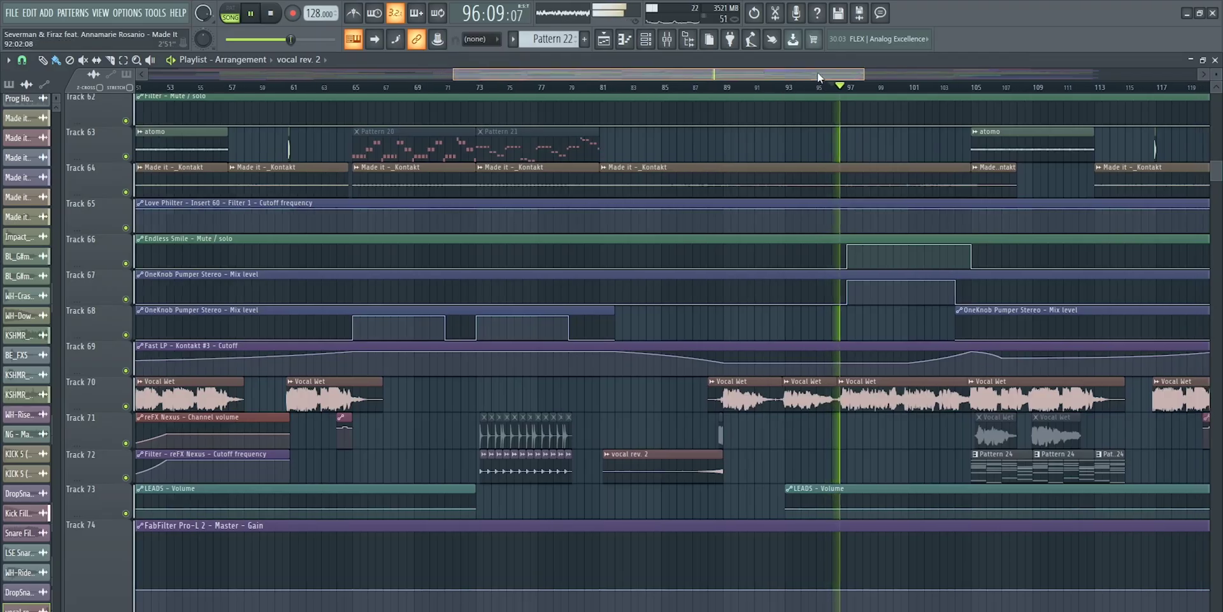
# Play the full second break through to bar 104 while reviewing the drum and effect layers on tracks 21 to 35
pyautogui.scroll(10, 827, 194)
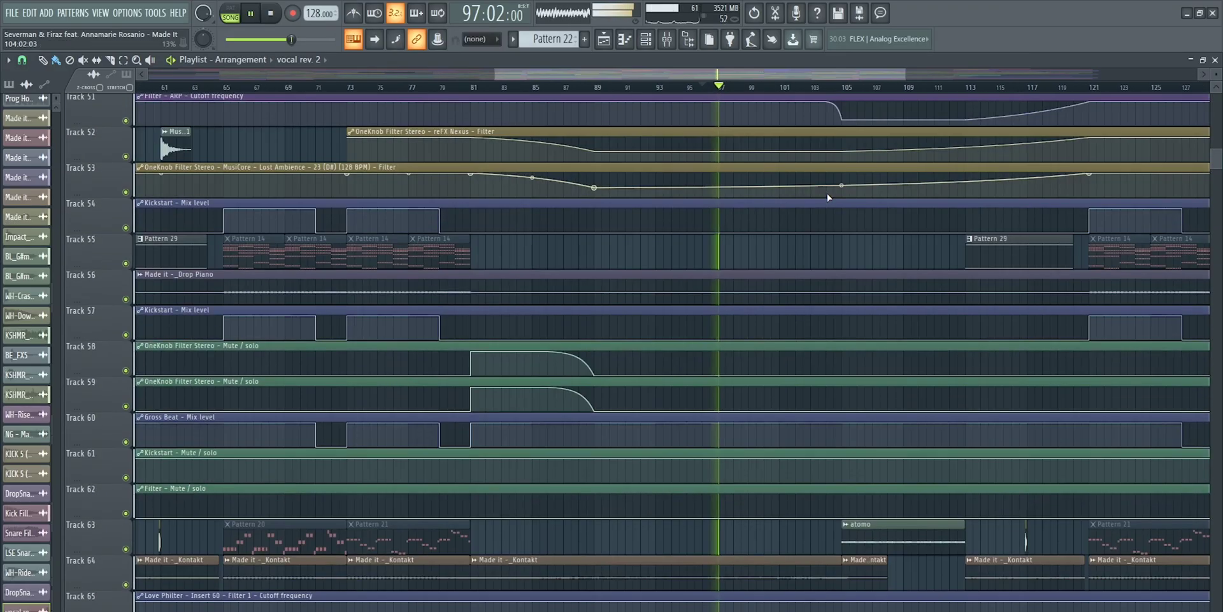
pyautogui.scroll(4, 826, 191)
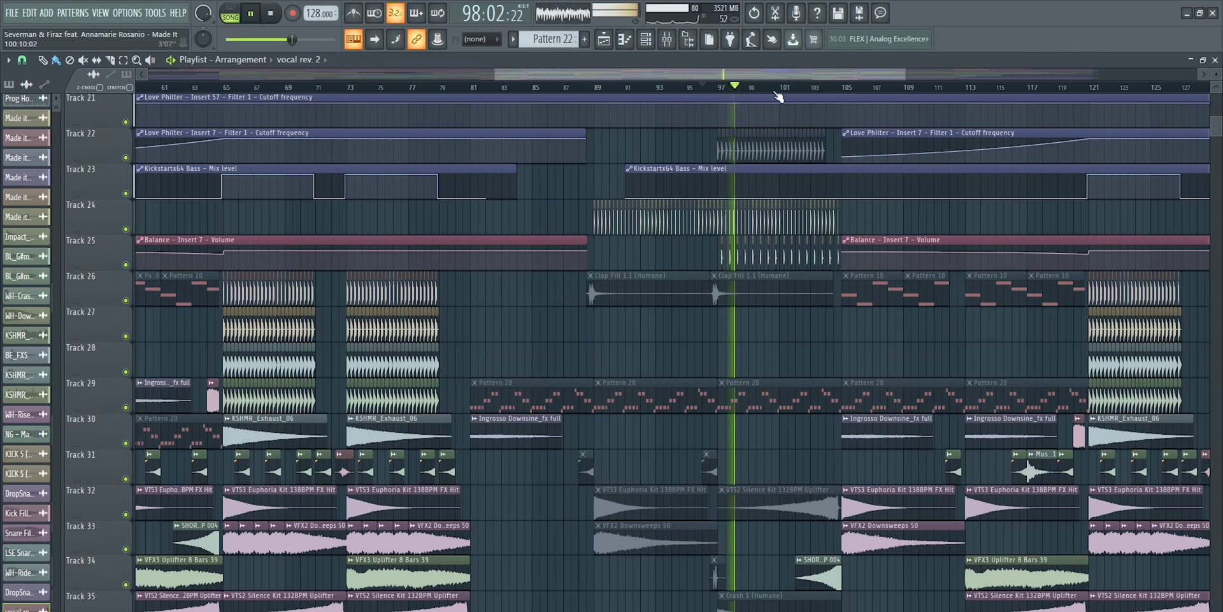
pyautogui.scroll(3, 727, 92)
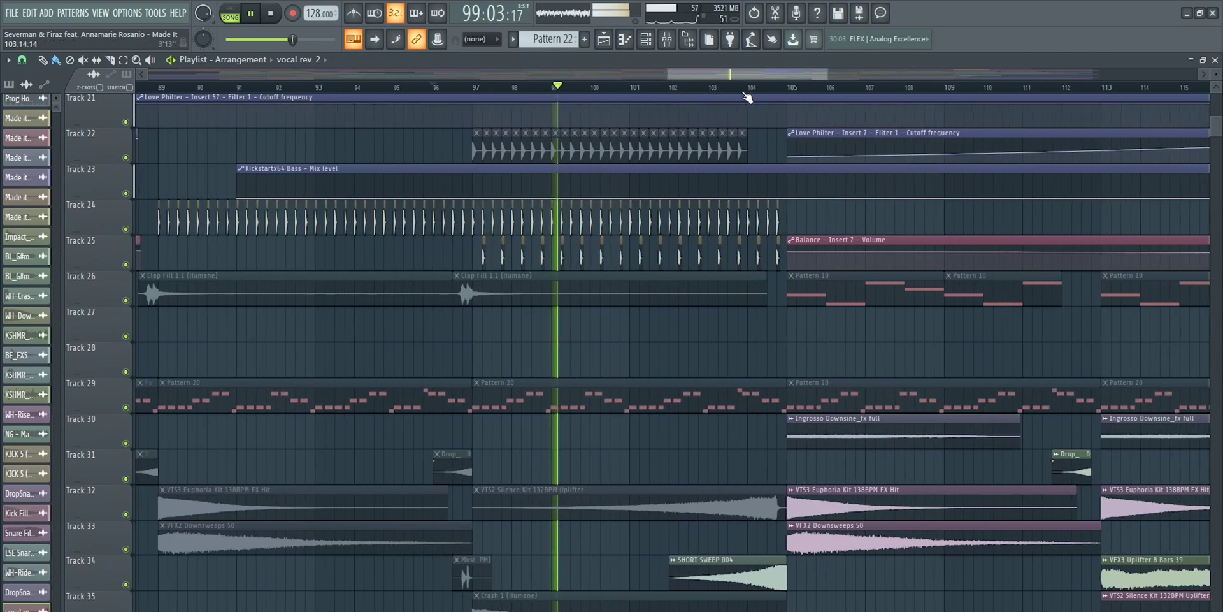
pyautogui.scroll(-3, 755, 76)
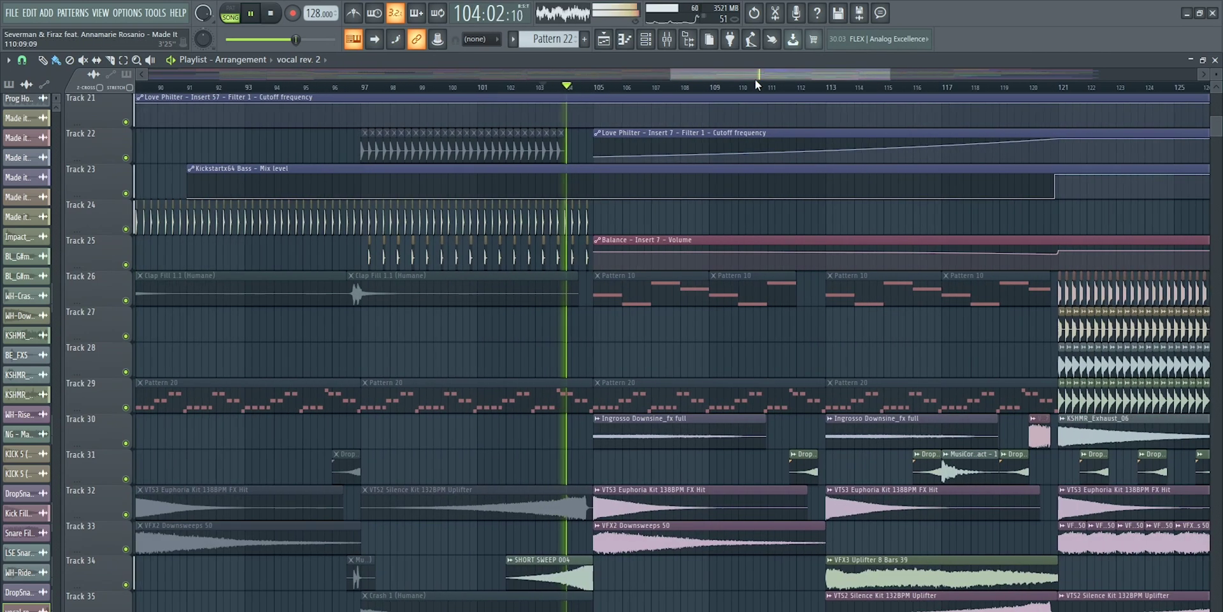
pyautogui.scroll(-3, 771, 75)
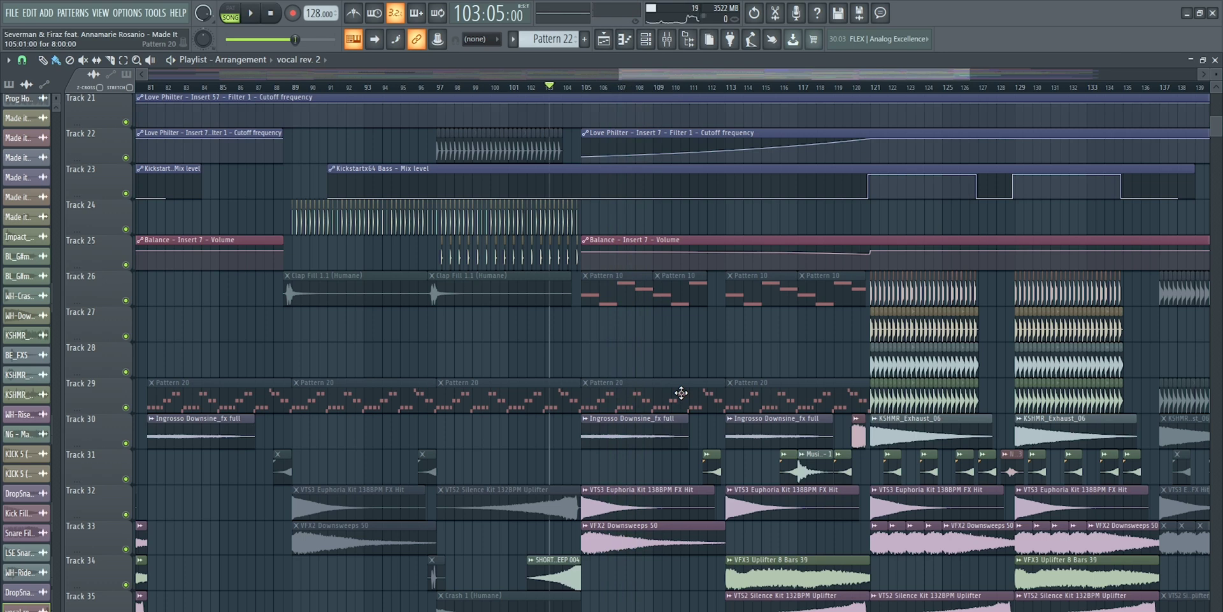
# Audition the Pattern 28 layer on Track 88 with its filter cutoff automation on Track 89 from bar 105
pyautogui.scroll(-10, 681, 393)
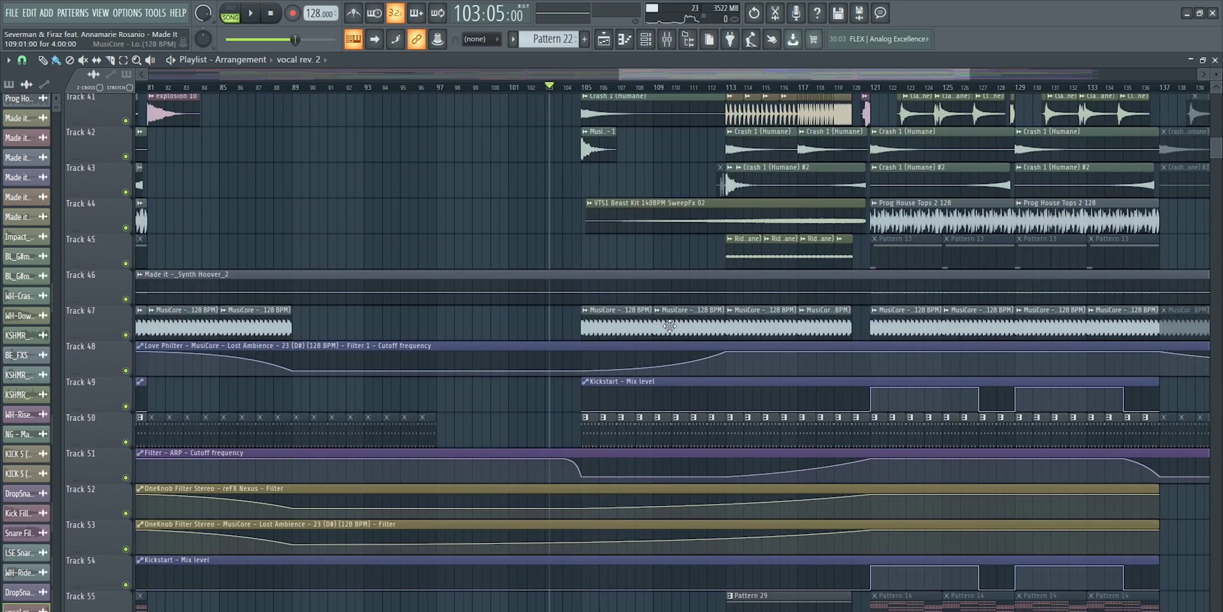
pyautogui.scroll(-7, 670, 326)
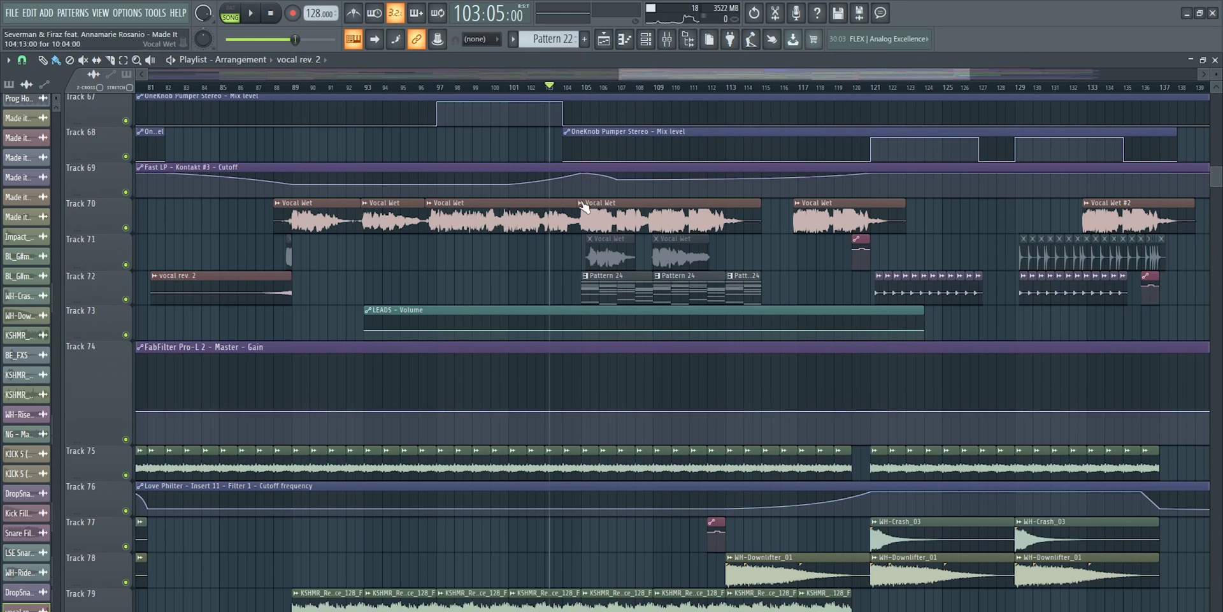
pyautogui.click(592, 92)
pyautogui.press('space')
pyautogui.scroll(-4, 631, 89)
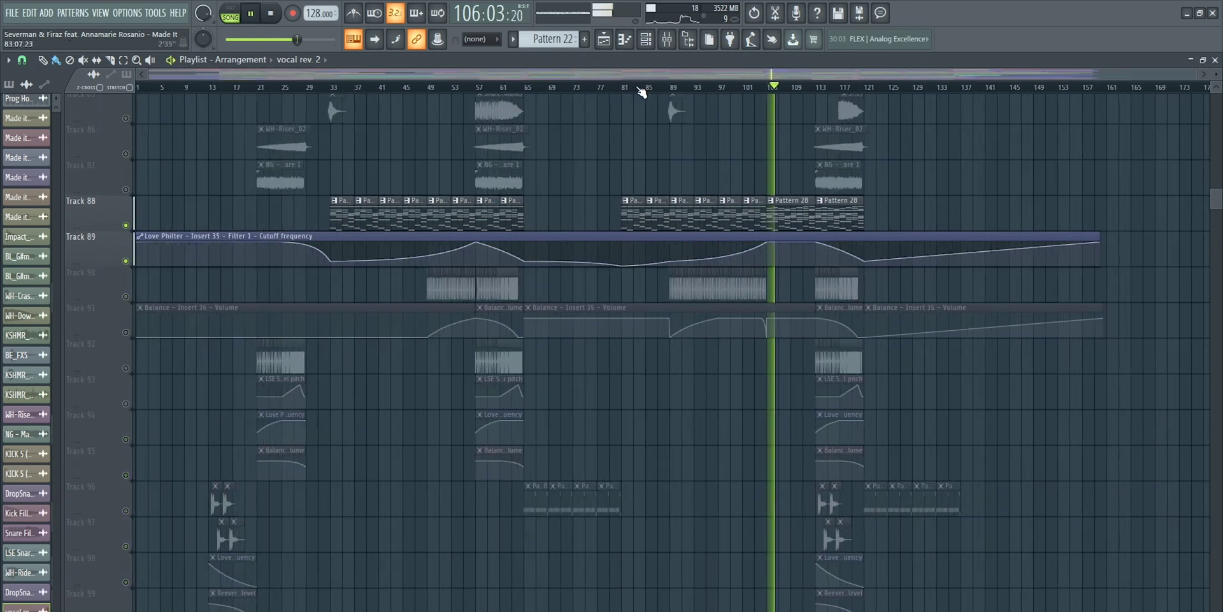
pyautogui.scroll(3, 816, 89)
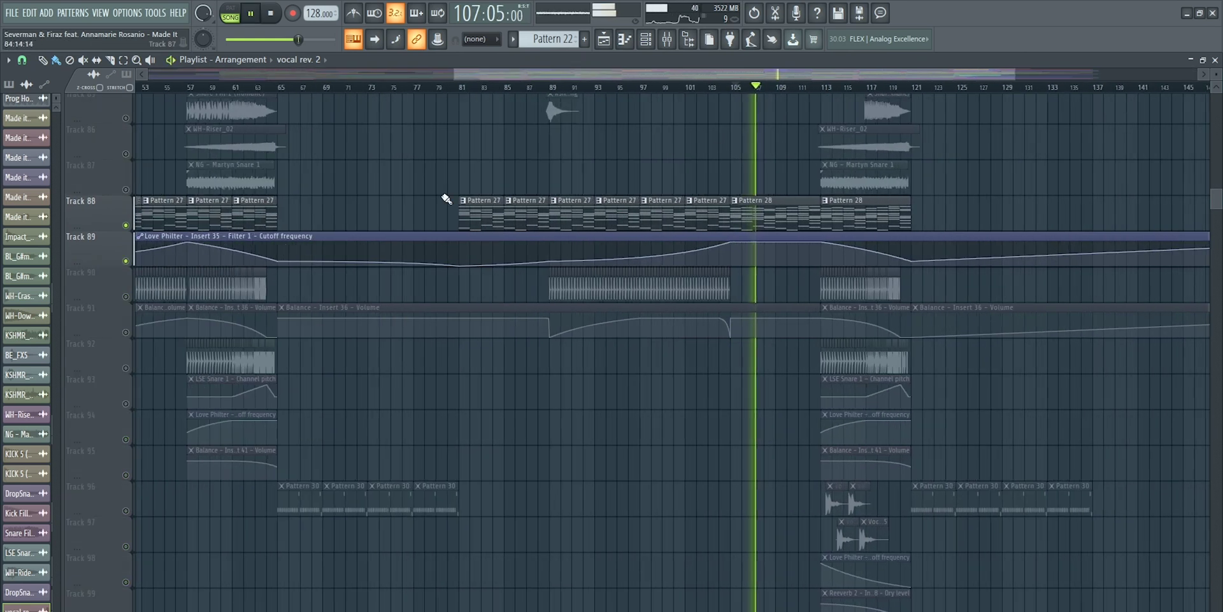
pyautogui.press('space')
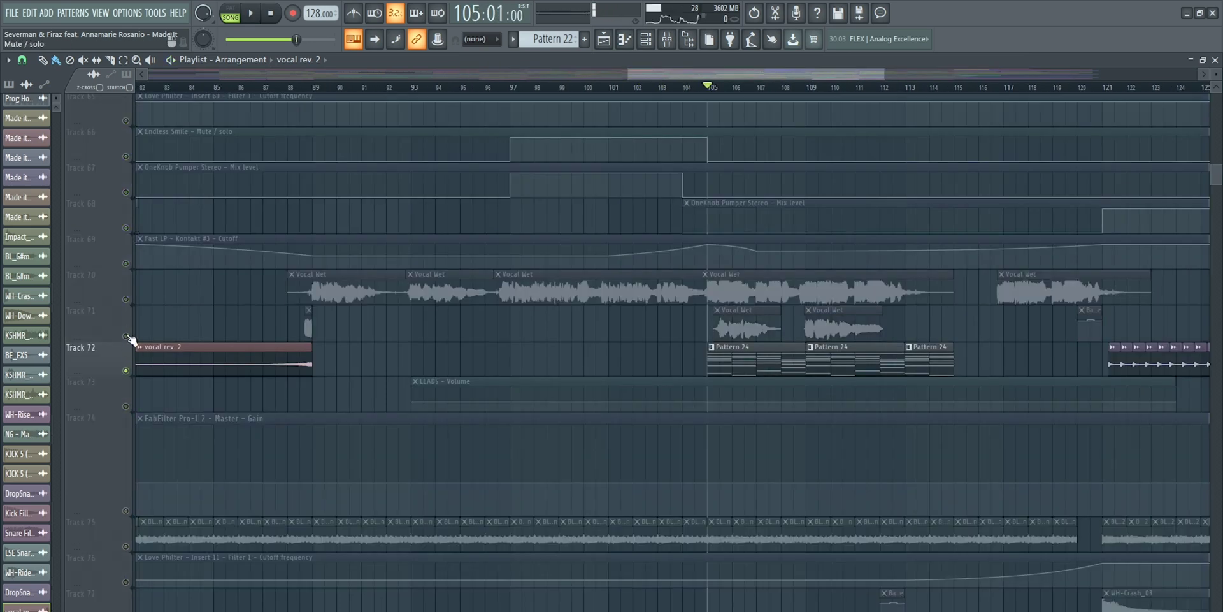
# Unmute tracks 71 and 70 and play the Vocal Wet clip together with Pattern 24 from bar 105
pyautogui.click(126, 336)
pyautogui.click(125, 299)
pyautogui.click(758, 280)
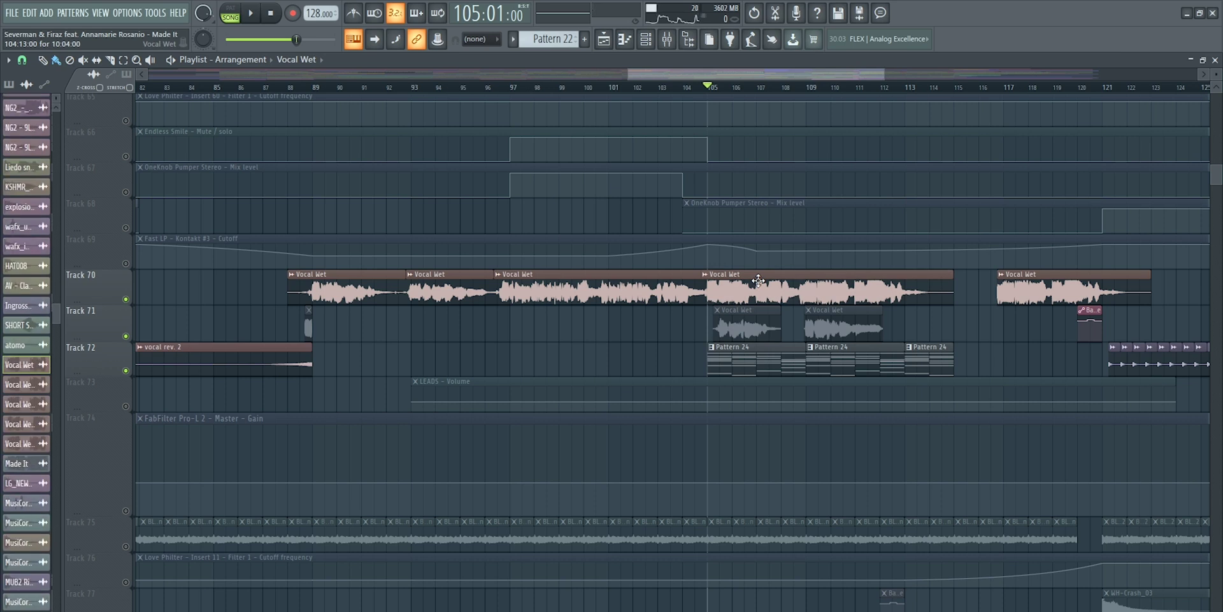
pyautogui.press('space')
pyautogui.moveTo(749, 68); pyautogui.dragTo(778, 70)
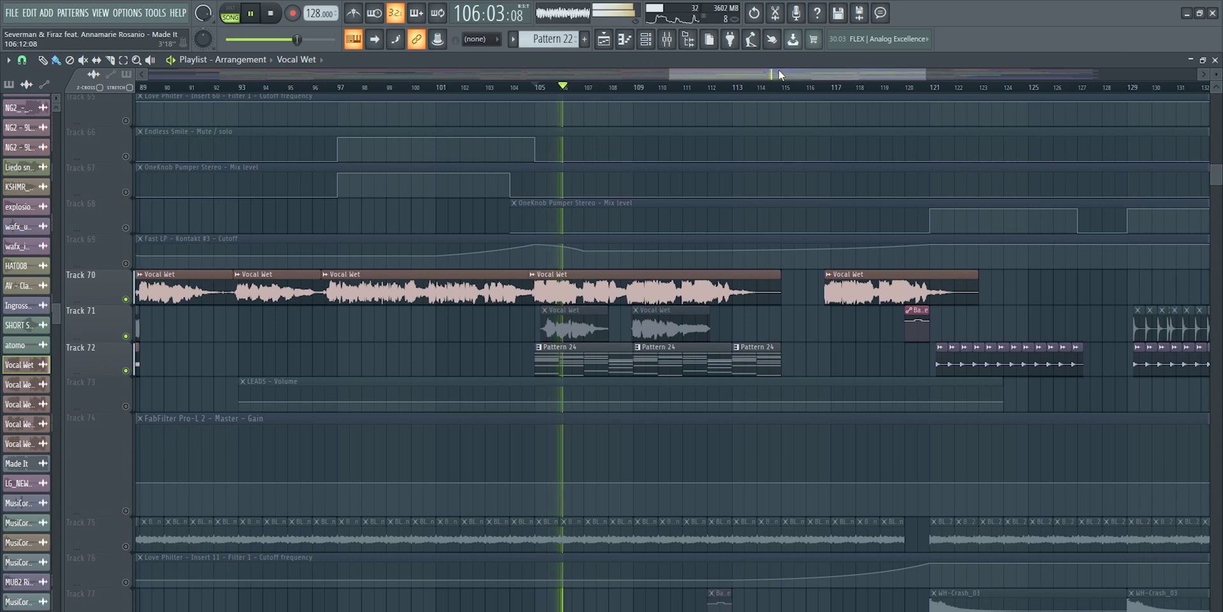
# Inspect the Vocal Wet insert's effect chain in the mixer during playback, then stop and return to the playlist
pyautogui.click(667, 41)
pyautogui.click(624, 236)
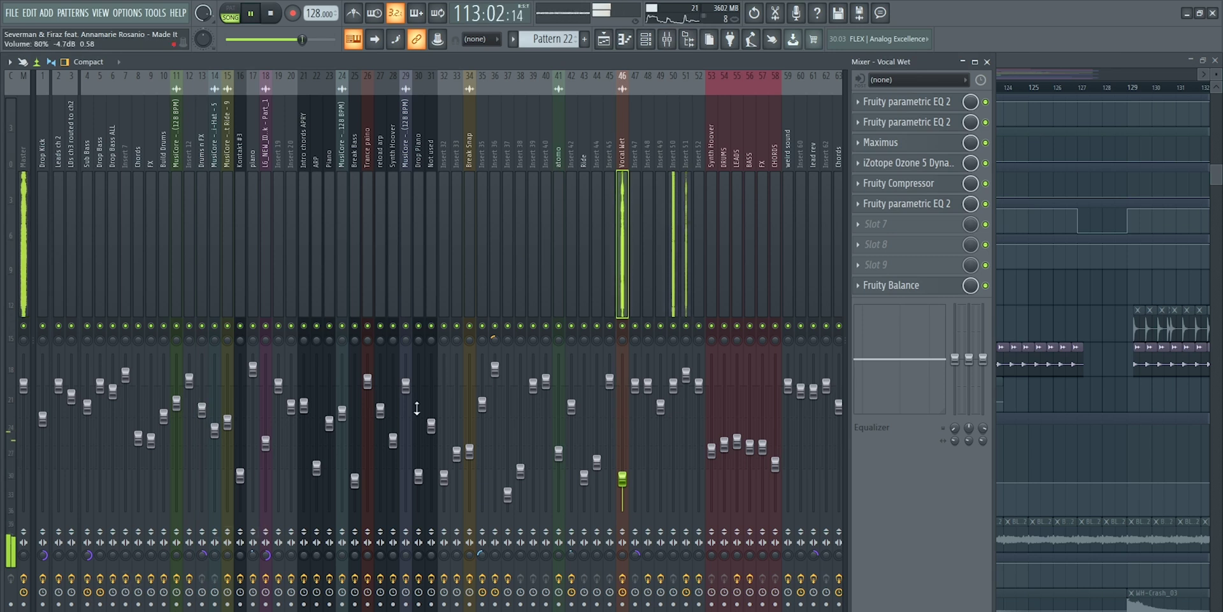
pyautogui.press('space')
pyautogui.click(988, 62)
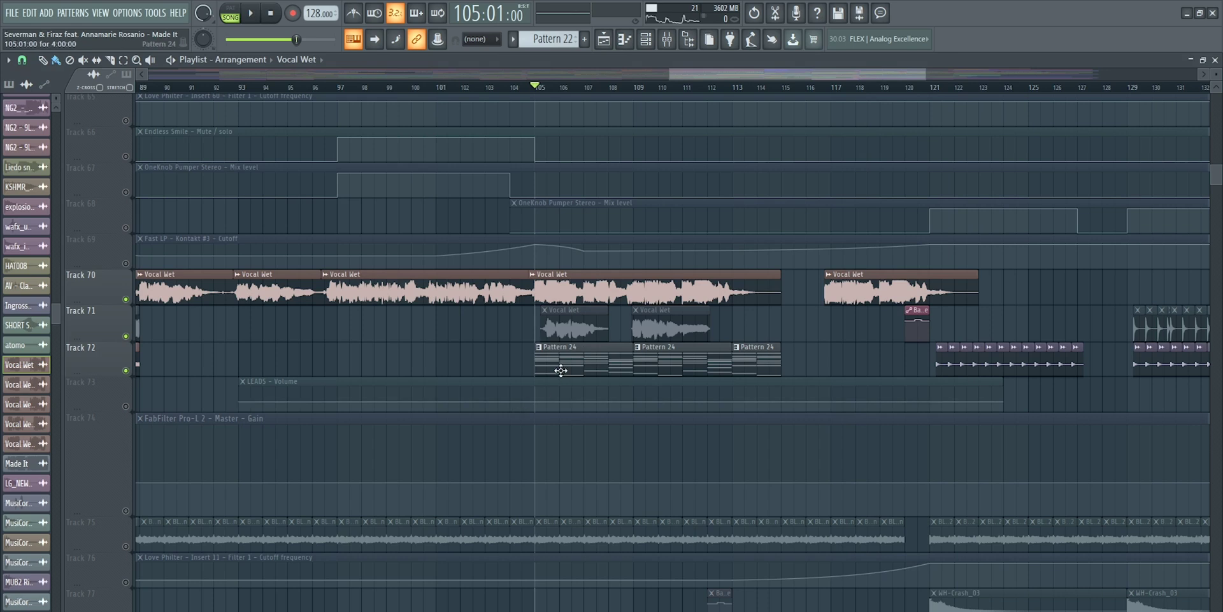
# Select Pattern 24 and view the Sylenth1 #5 instrument that plays it in the channel rack
pyautogui.click(559, 369)
pyautogui.scroll(3, 563, 90)
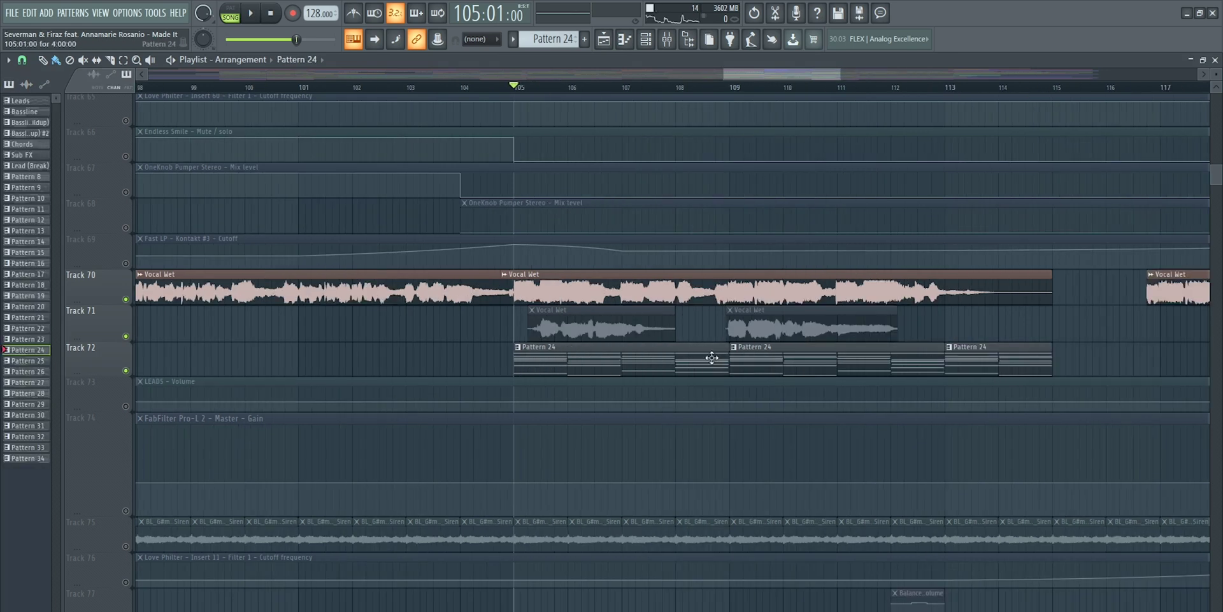
pyautogui.click(647, 40)
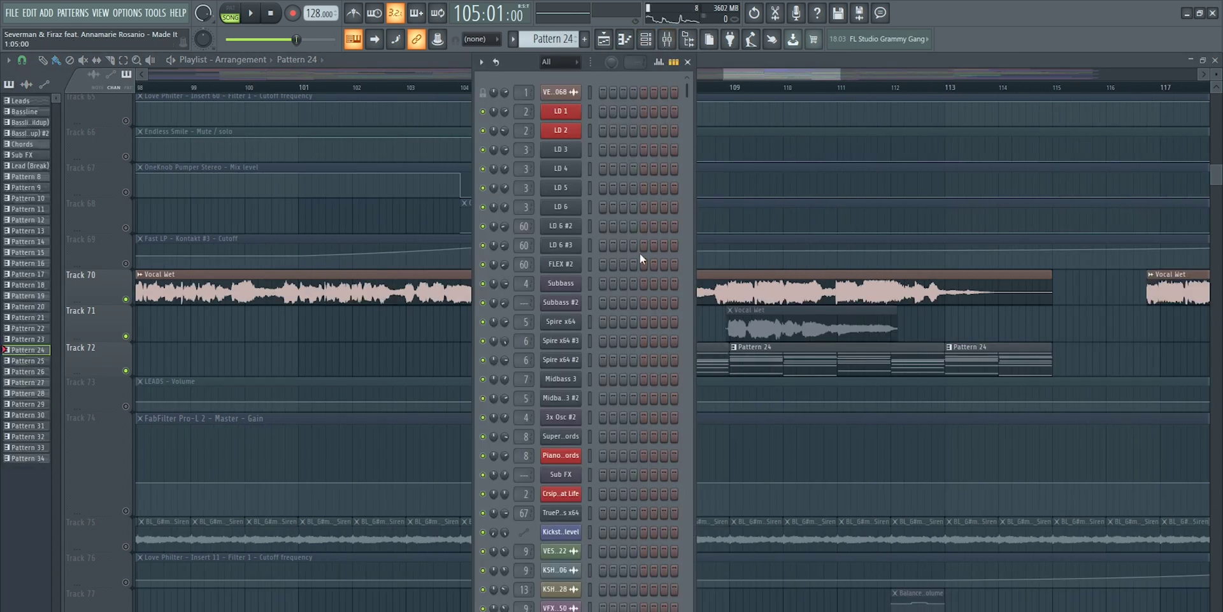
pyautogui.scroll(-15, 639, 253)
pyautogui.scroll(-1, 639, 259)
pyautogui.click(562, 494)
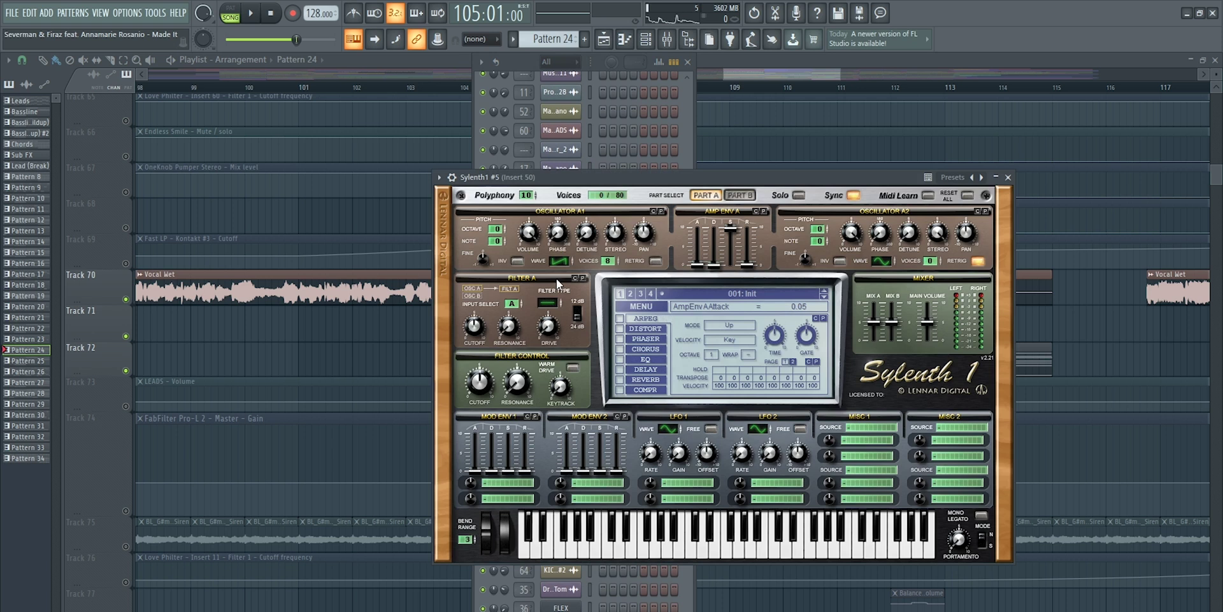
pyautogui.click(1008, 177)
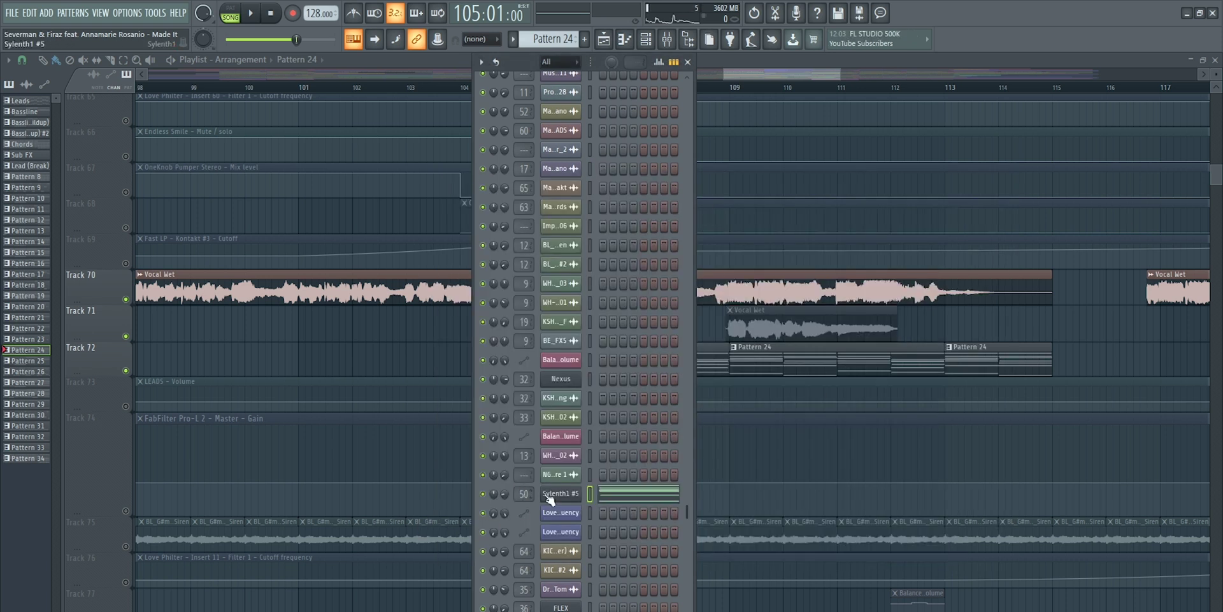
# Compare the mixer routing and effect slots of inserts 50, 51 and 49 and the Vocal Wet insert
pyautogui.click(666, 37)
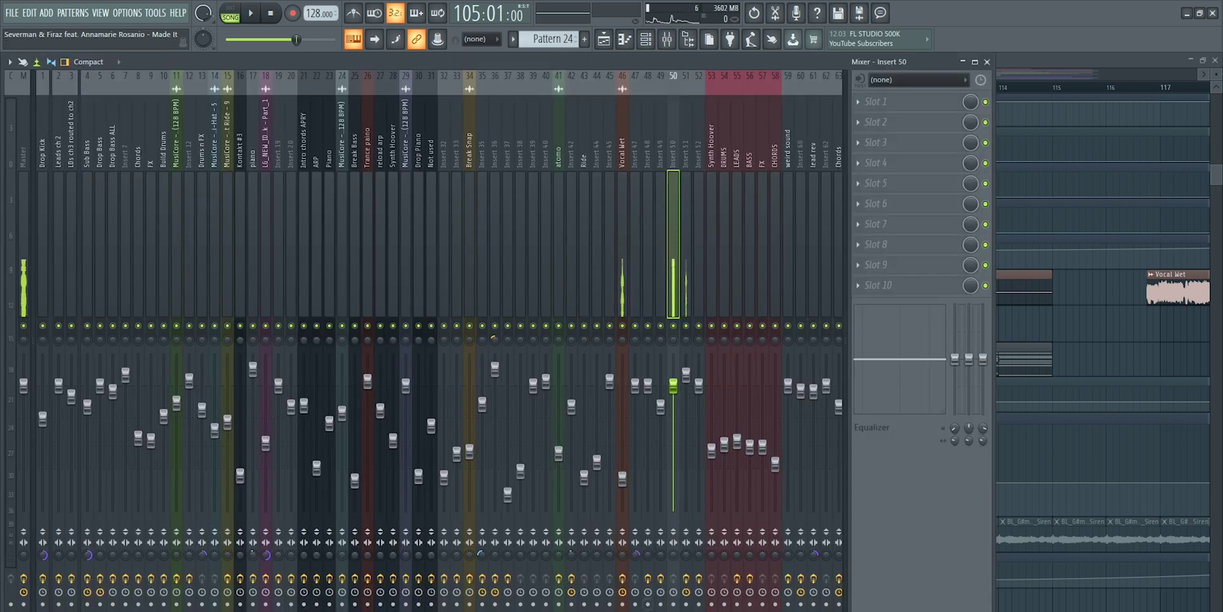
pyautogui.click(686, 274)
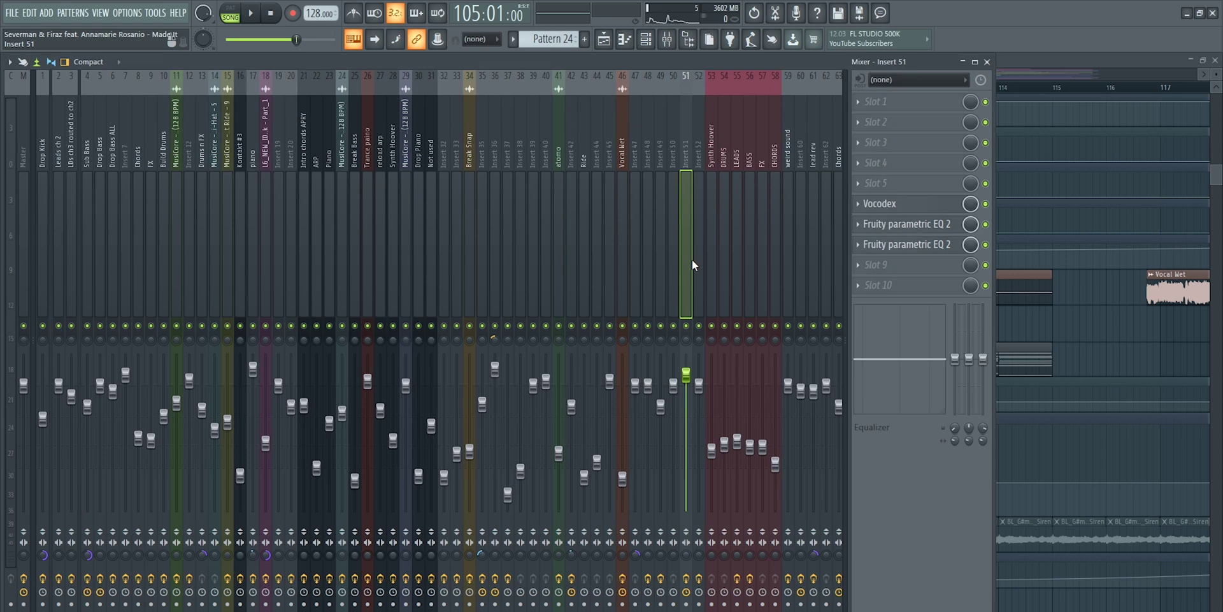
pyautogui.click(661, 218)
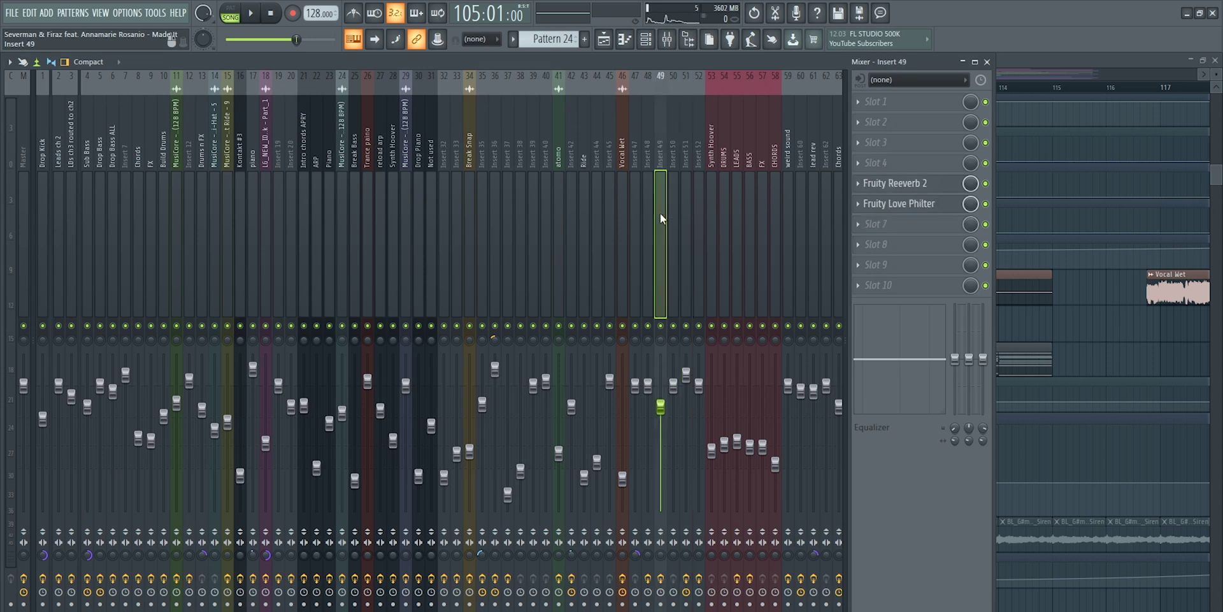
pyautogui.click(621, 201)
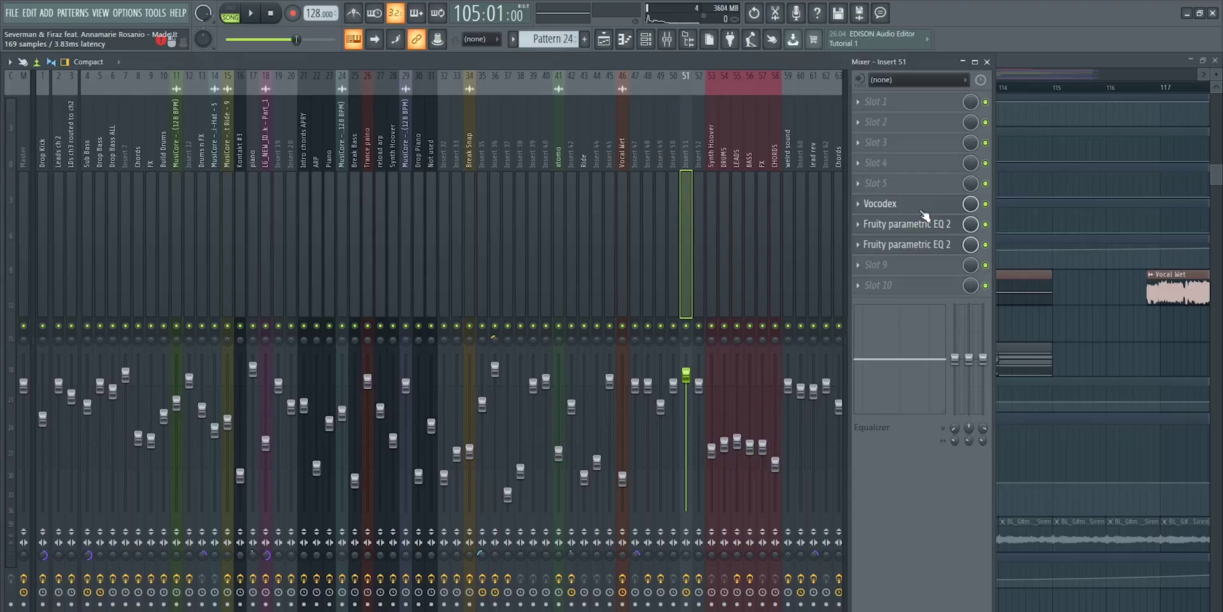
# Examine the Vocodex settings and both Fruity parametric EQ 2 curves on Insert 51
pyautogui.click(918, 204)
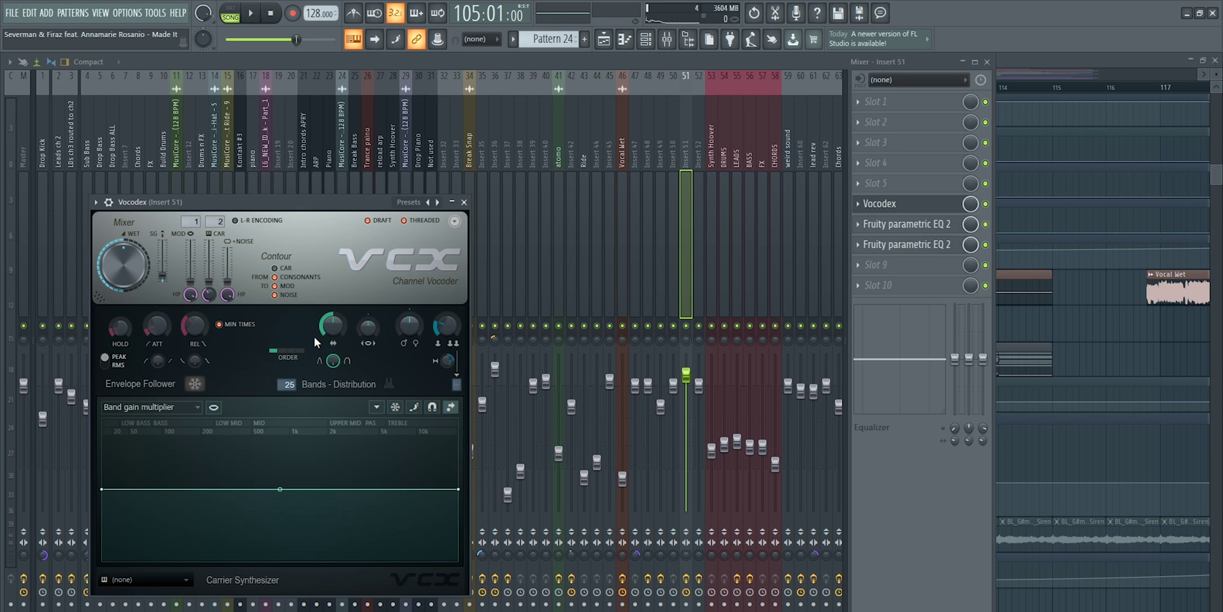
pyautogui.click(904, 205)
pyautogui.click(912, 226)
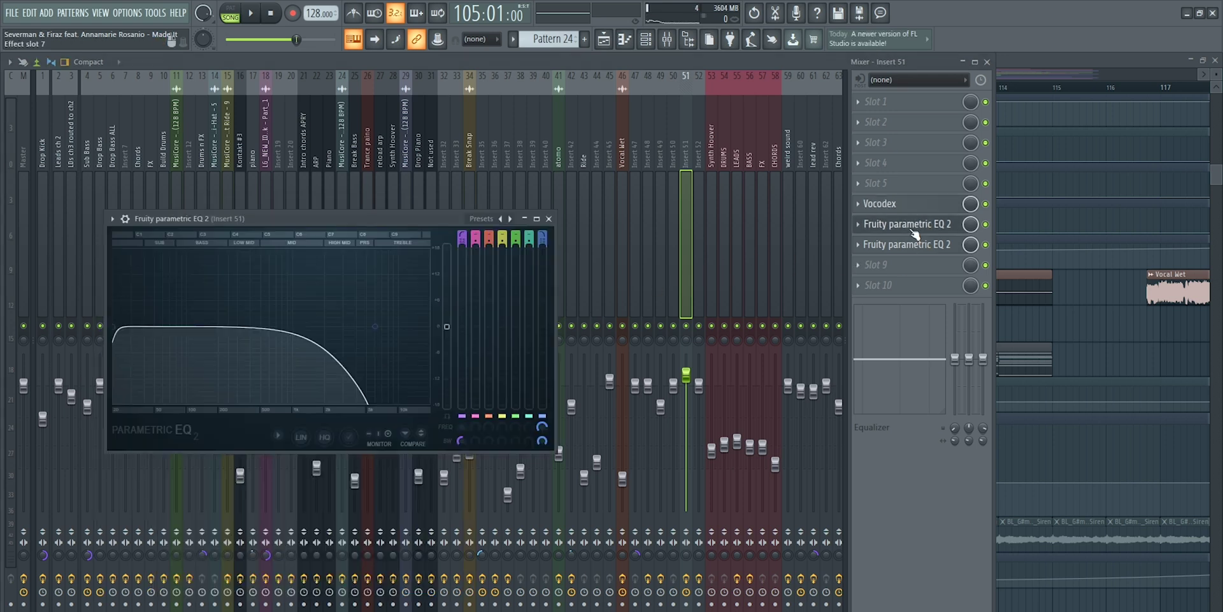
pyautogui.moveTo(359, 217); pyautogui.dragTo(485, 201)
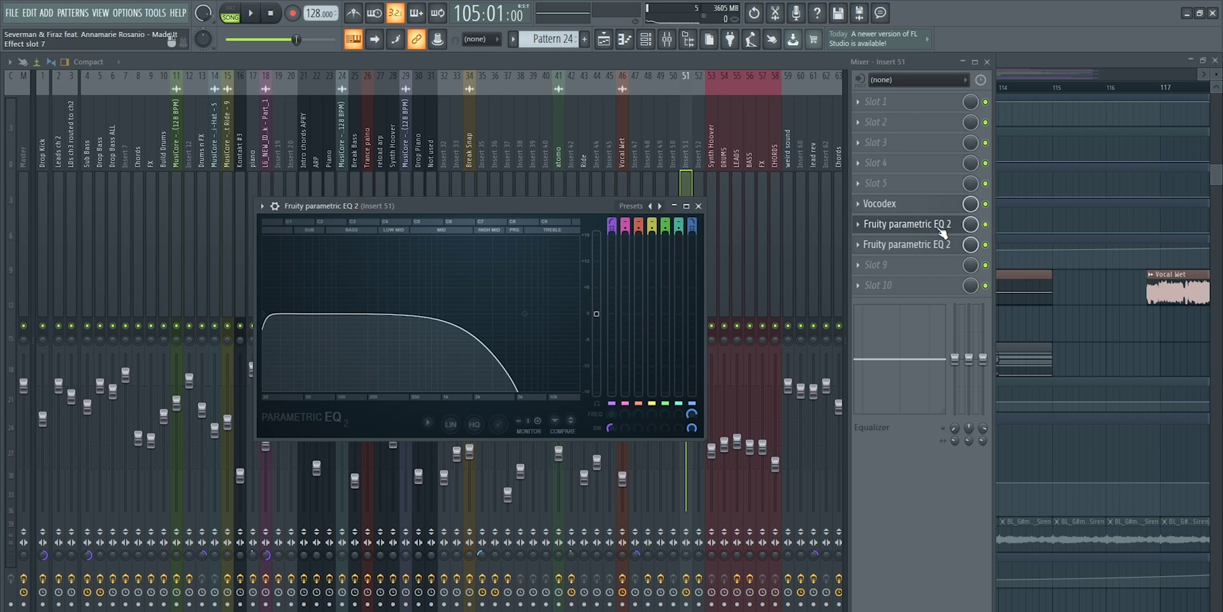
pyautogui.click(909, 248)
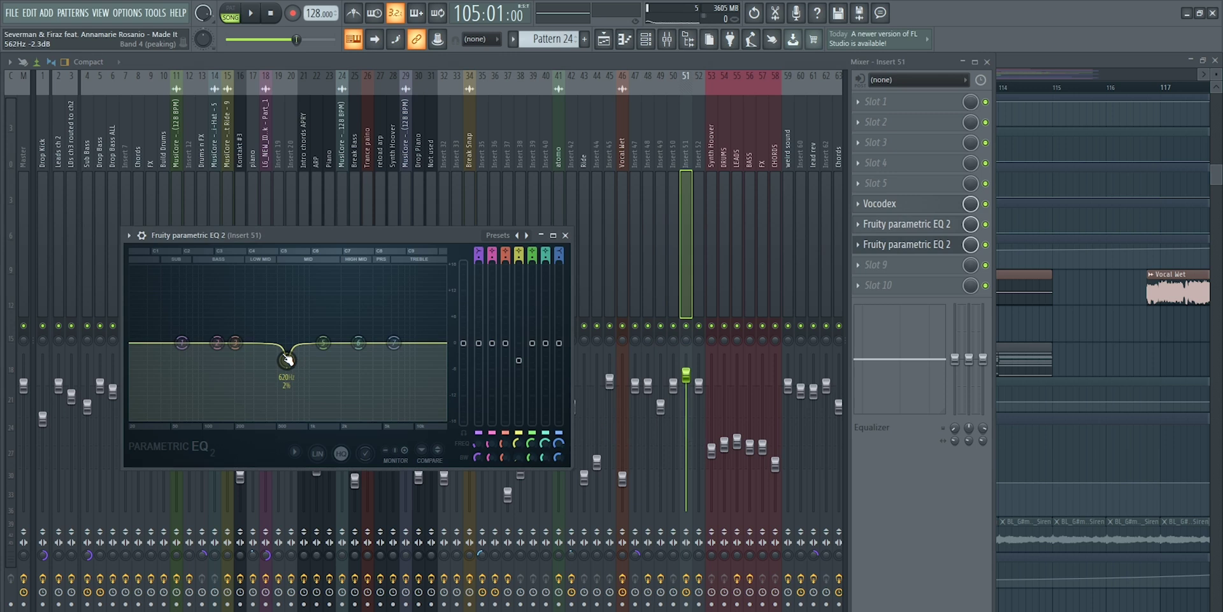
pyautogui.click(943, 244)
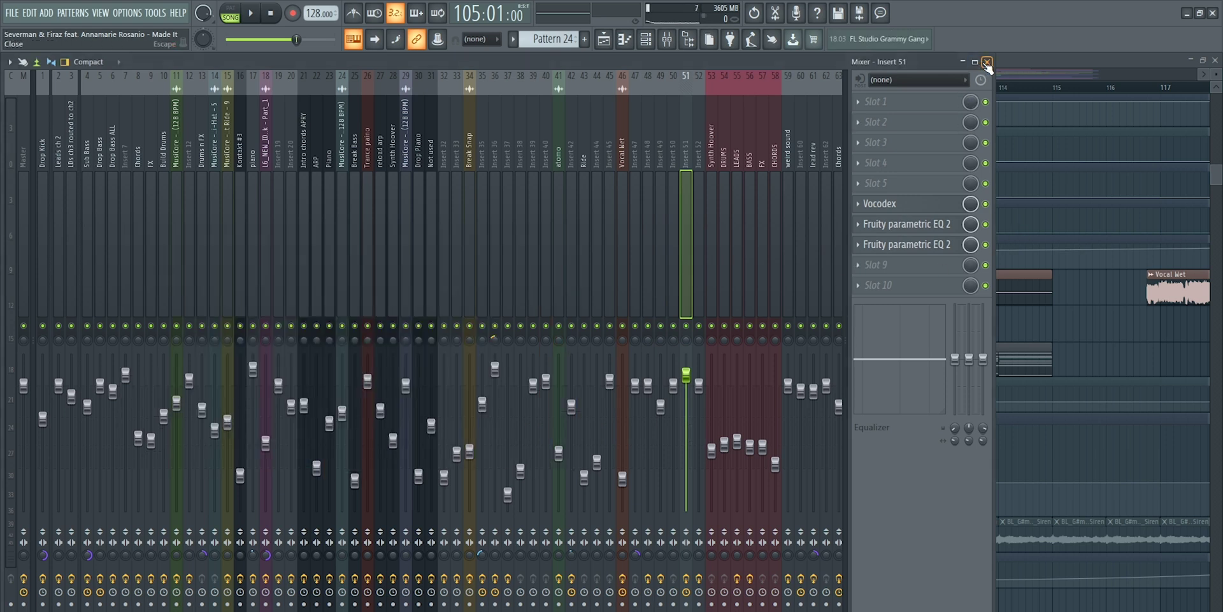
# Close the mixer, play the second break from bar 105 while reviewing its playlist tracks, and stop before bar 113
pyautogui.click(987, 62)
pyautogui.click(688, 61)
pyautogui.press('space')
pyautogui.scroll(10, 674, 317)
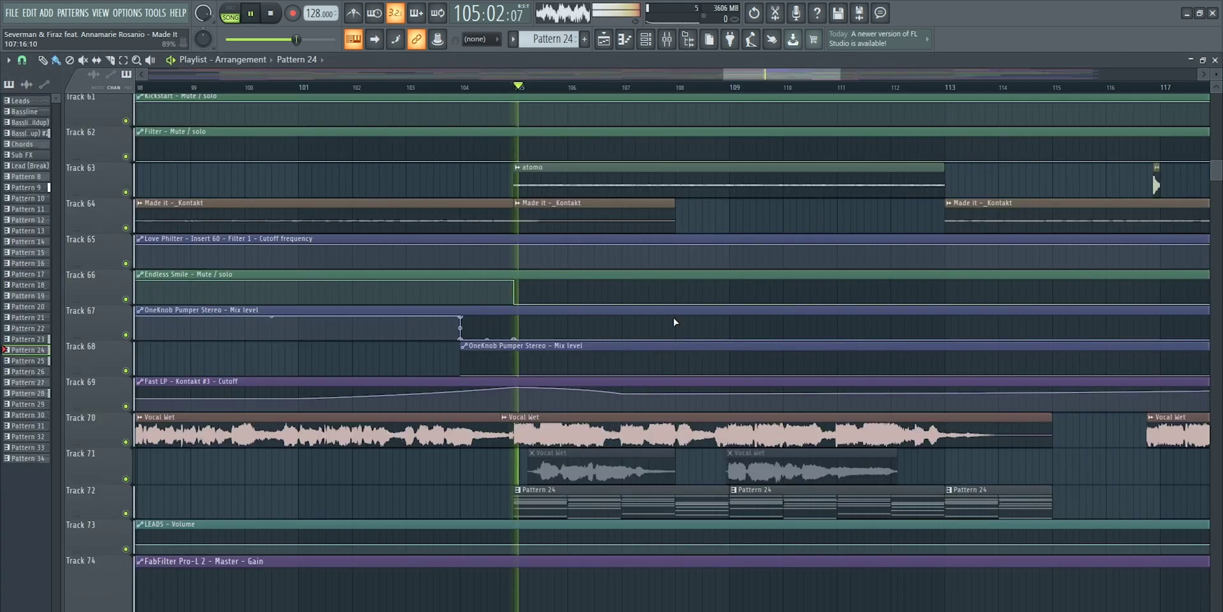
pyautogui.scroll(7, 681, 314)
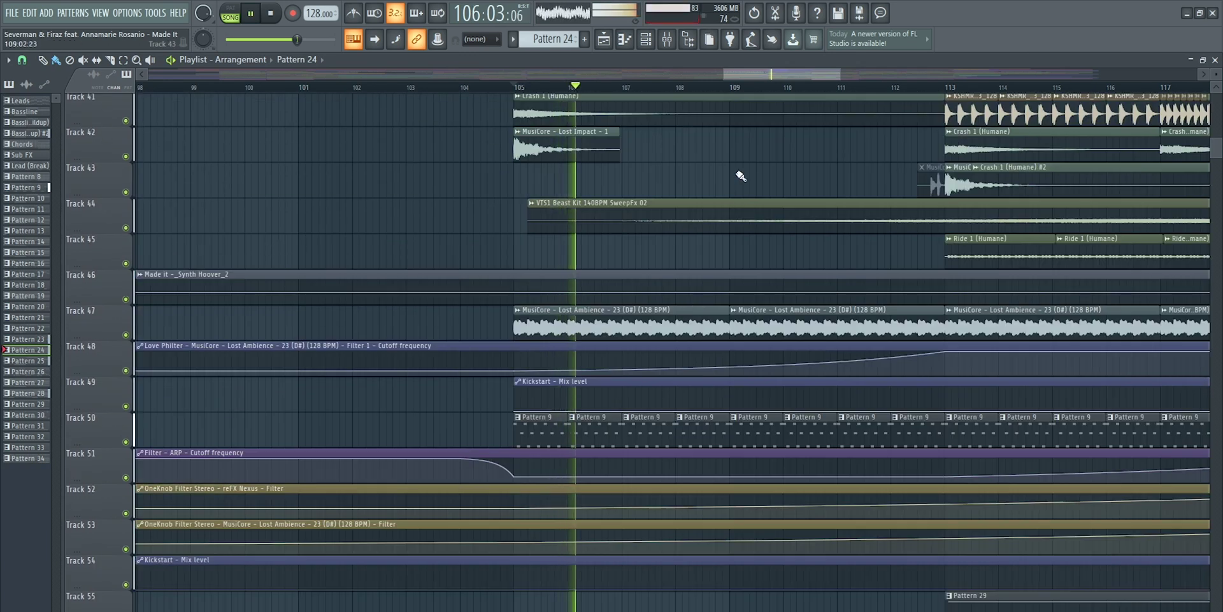
pyautogui.scroll(10, 806, 177)
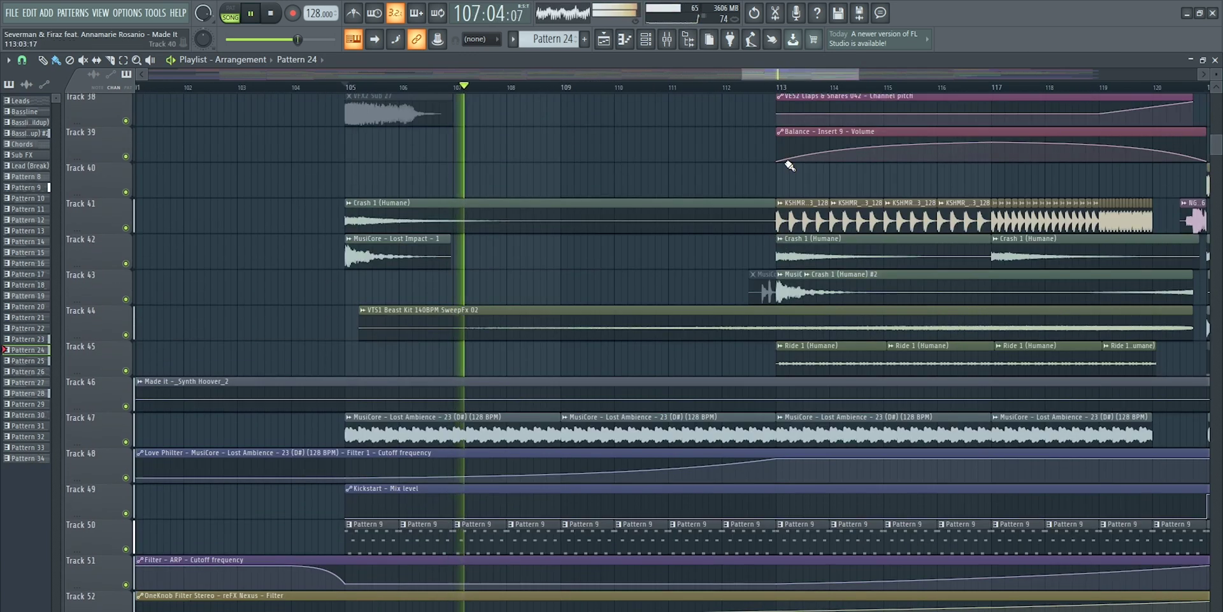
pyautogui.scroll(4, 806, 177)
pyautogui.scroll(-4, 765, 90)
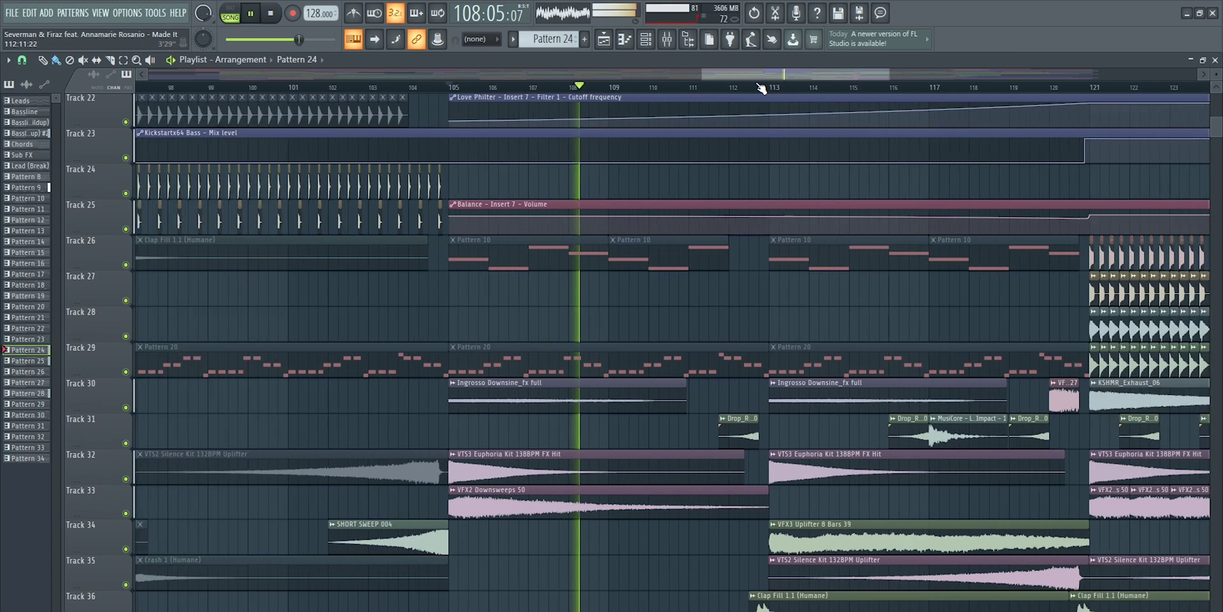
pyautogui.scroll(2, 792, 202)
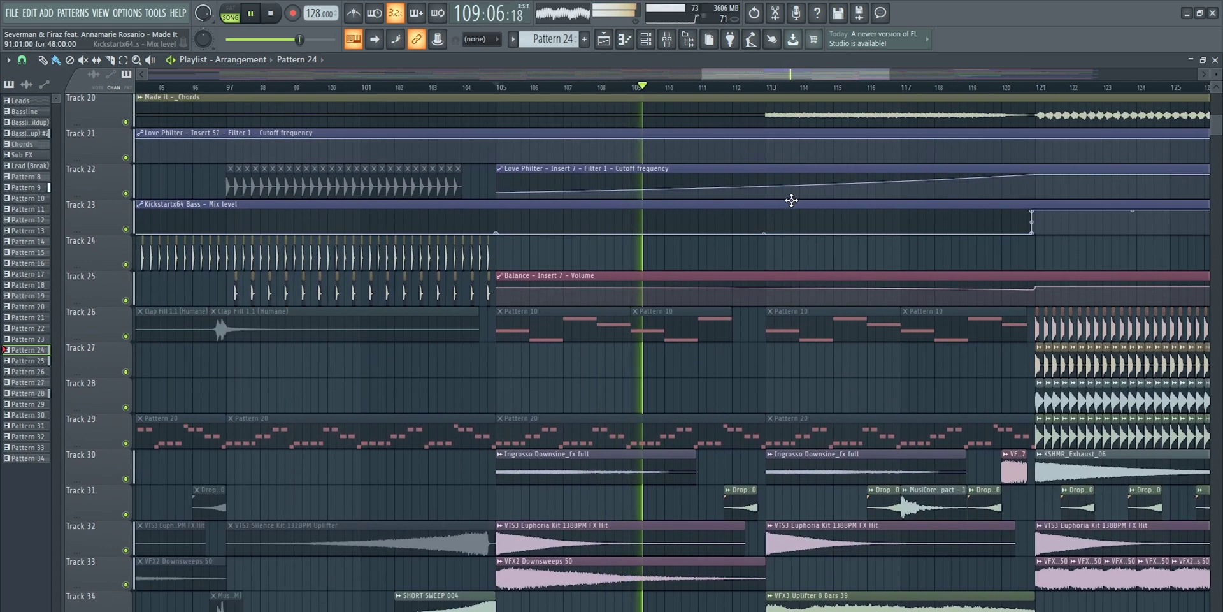
pyautogui.scroll(-8, 792, 197)
pyautogui.press('space')
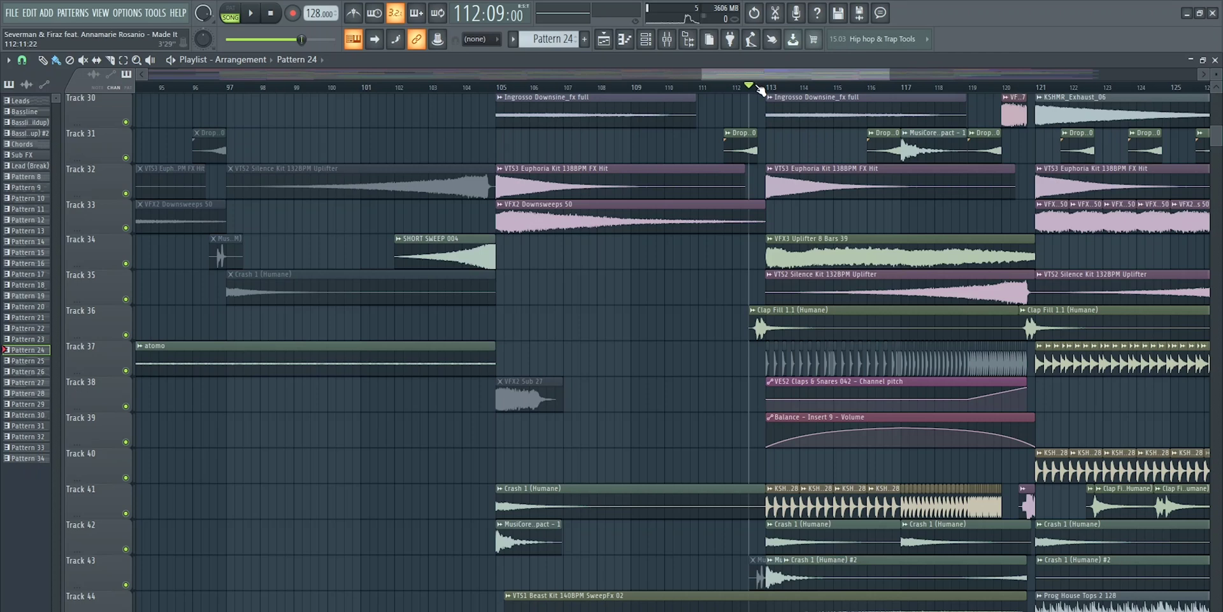
# Examine the build-up's drum, effects, vocal and automation clips between bars 113 and 121 in the playlist
pyautogui.moveTo(760, 72); pyautogui.dragTo(801, 71)
pyautogui.scroll(-5, 808, 196)
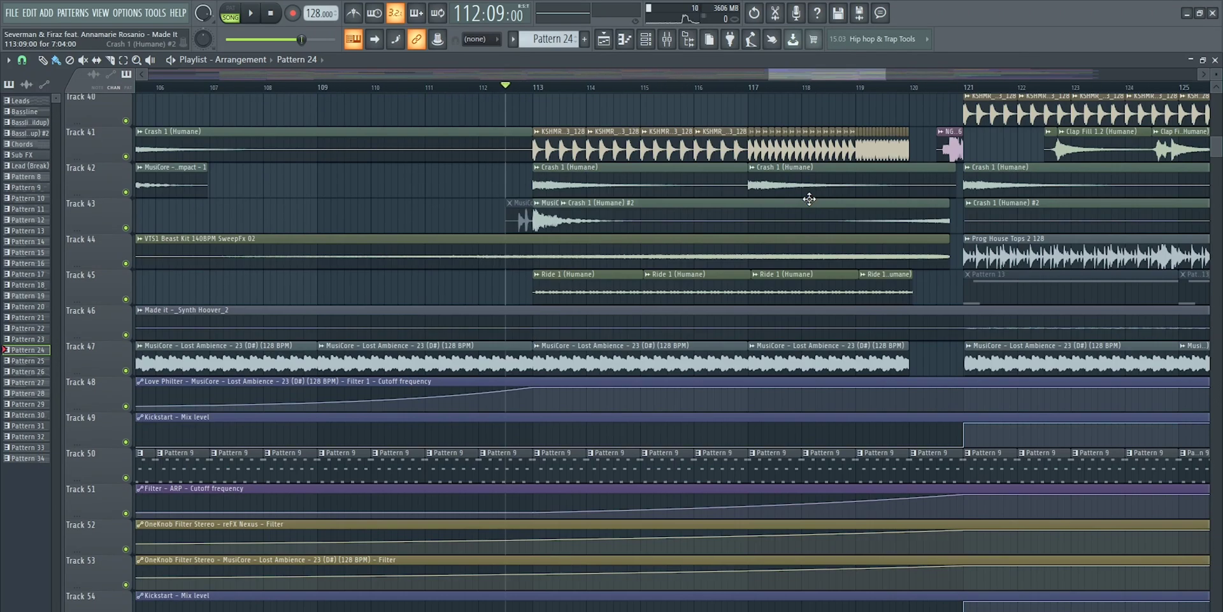
pyautogui.scroll(-7, 809, 199)
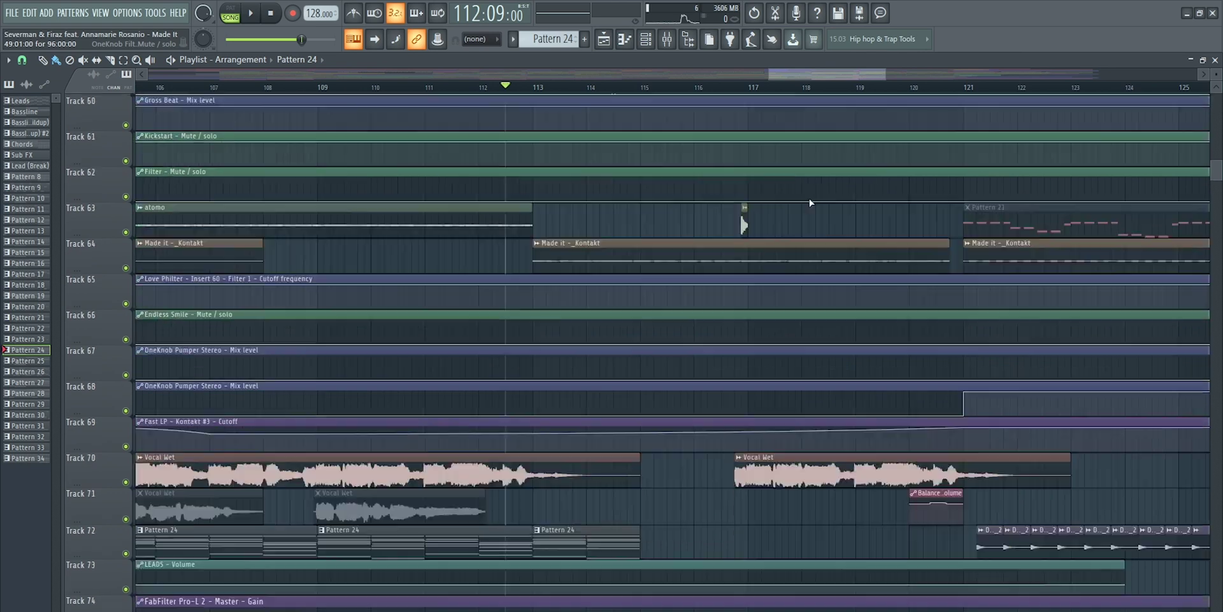
pyautogui.scroll(-5, 809, 199)
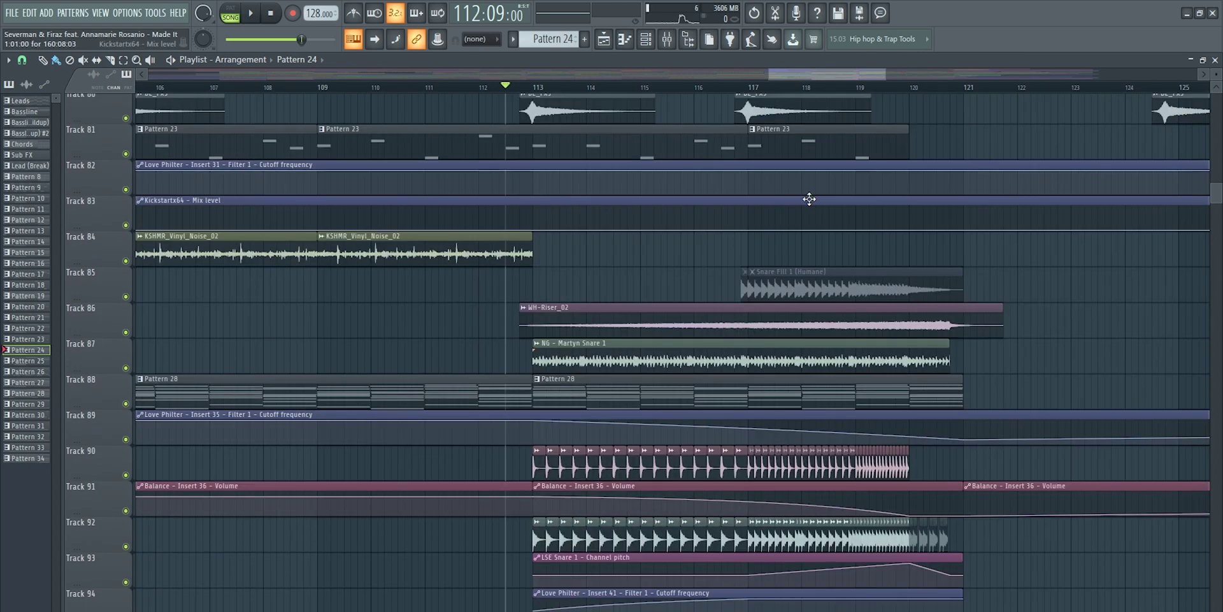
pyautogui.scroll(6, 809, 198)
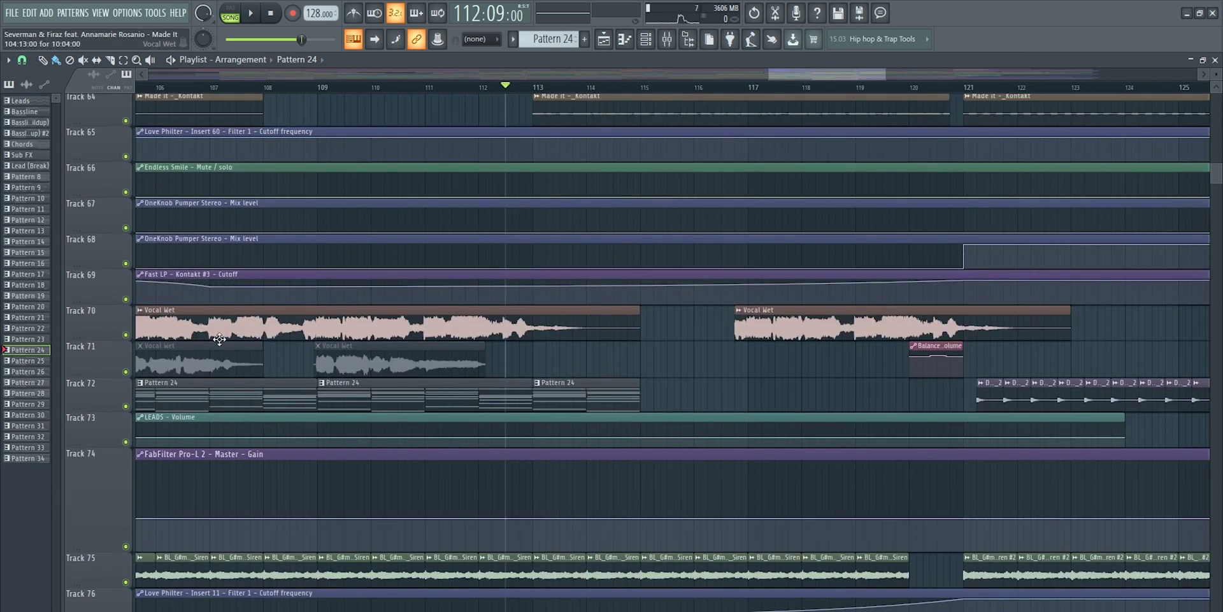
pyautogui.scroll(2, 587, 306)
# Audition the isolated vocal chops on Tracks 96 and 97, and view the Vocal Wet #4 channel settings
pyautogui.scroll(-10, 612, 301)
pyautogui.press('space')
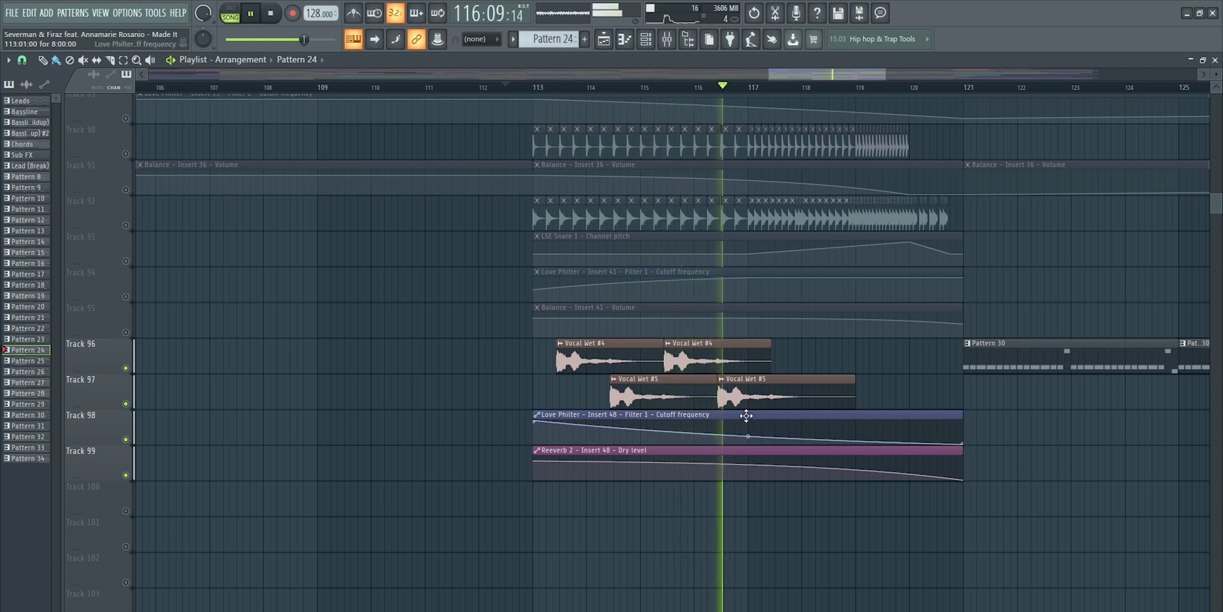
pyautogui.press('space')
pyautogui.doubleClick(631, 355)
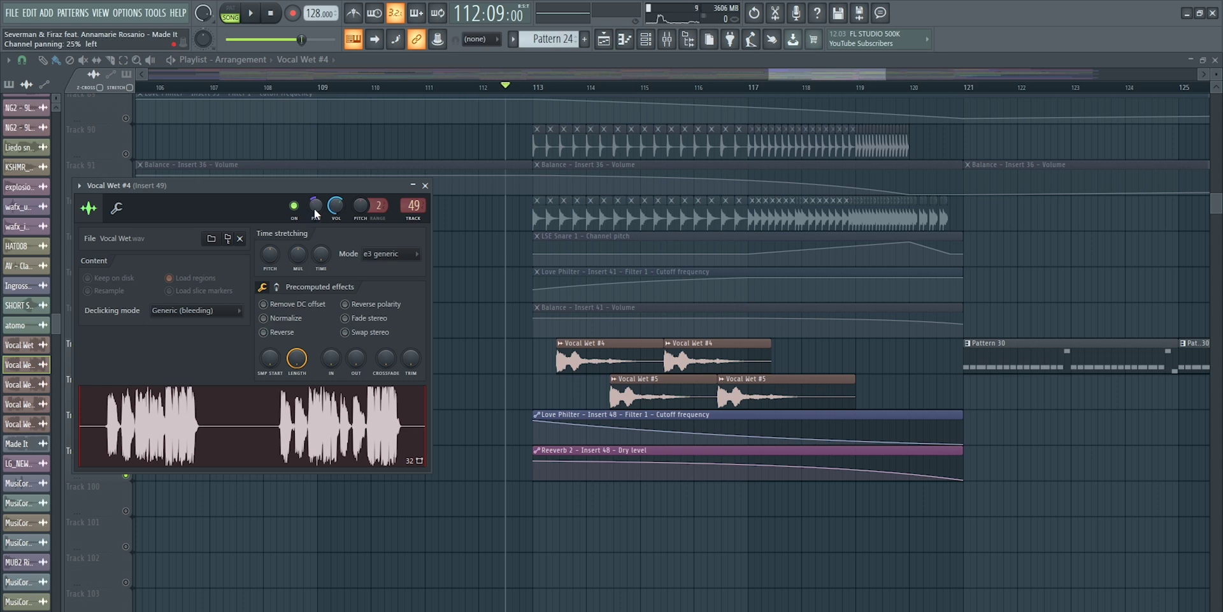
pyautogui.press('Escape')
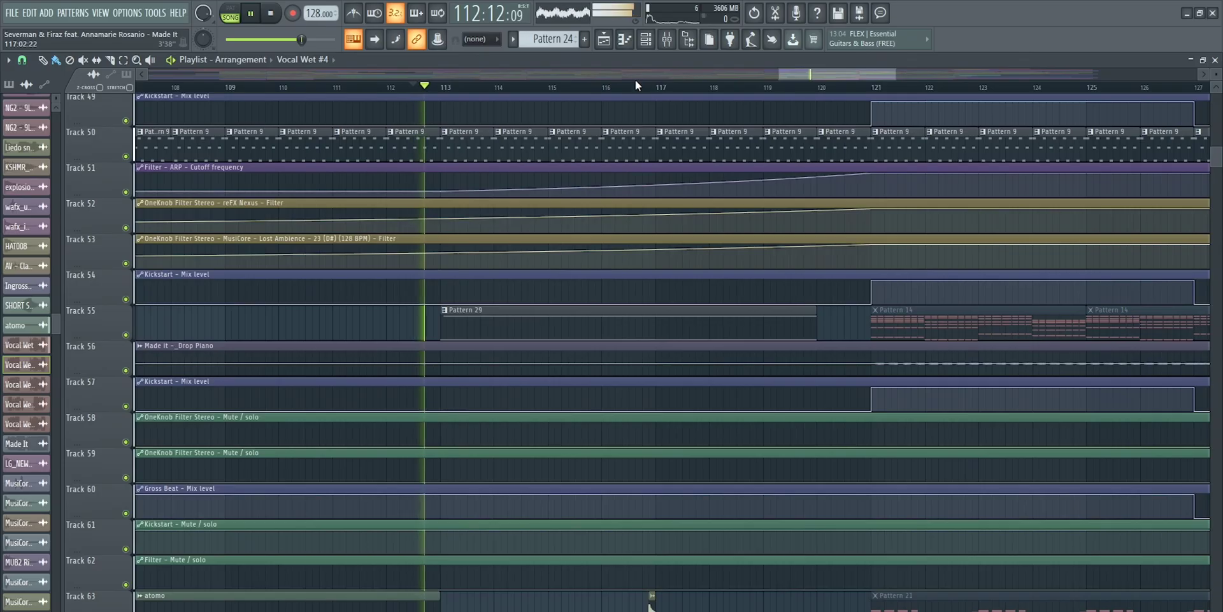
# Play the full build-up from just before bar 117 while reviewing its playlist tracks
pyautogui.click(636, 79)
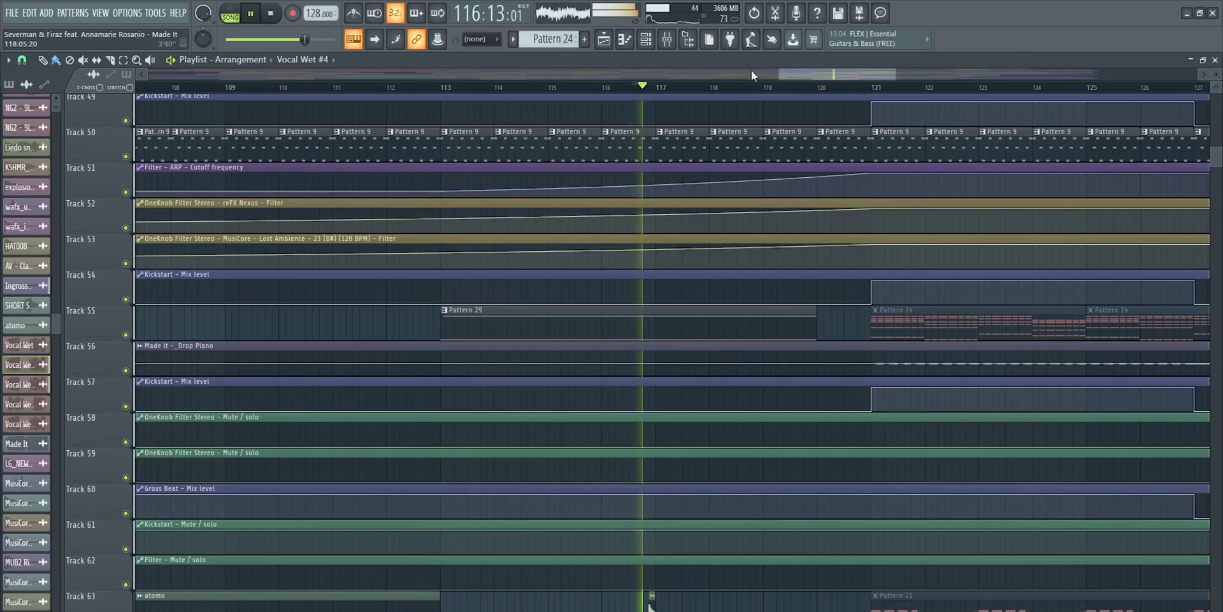
pyautogui.scroll(5, 802, 160)
pyautogui.scroll(4, 788, 170)
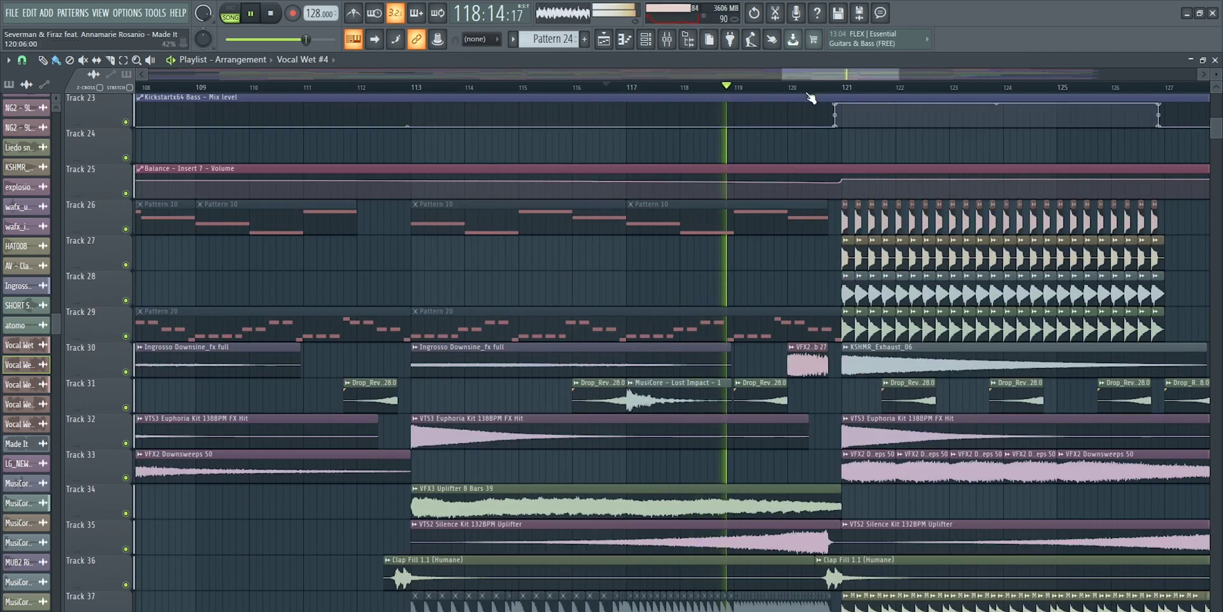
pyautogui.moveTo(810, 71); pyautogui.dragTo(828, 91)
pyautogui.scroll(-5, 829, 88)
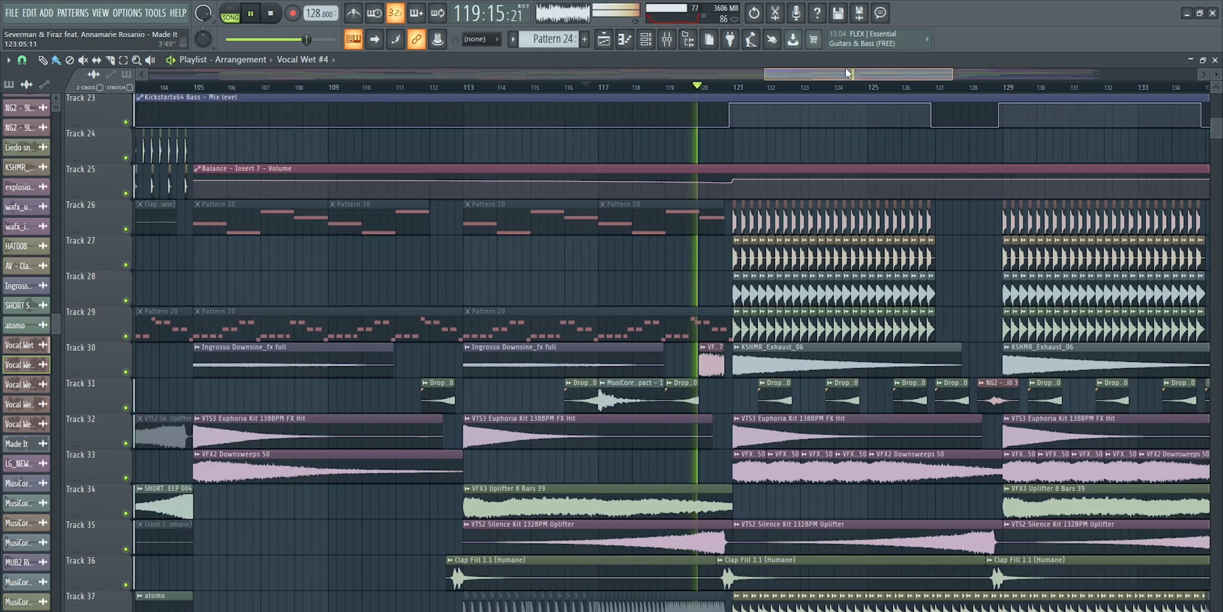
# Examine the second drop's drum, downsweep and uplifter clips from bar 121 onward during playback
pyautogui.scroll(-4, 847, 75)
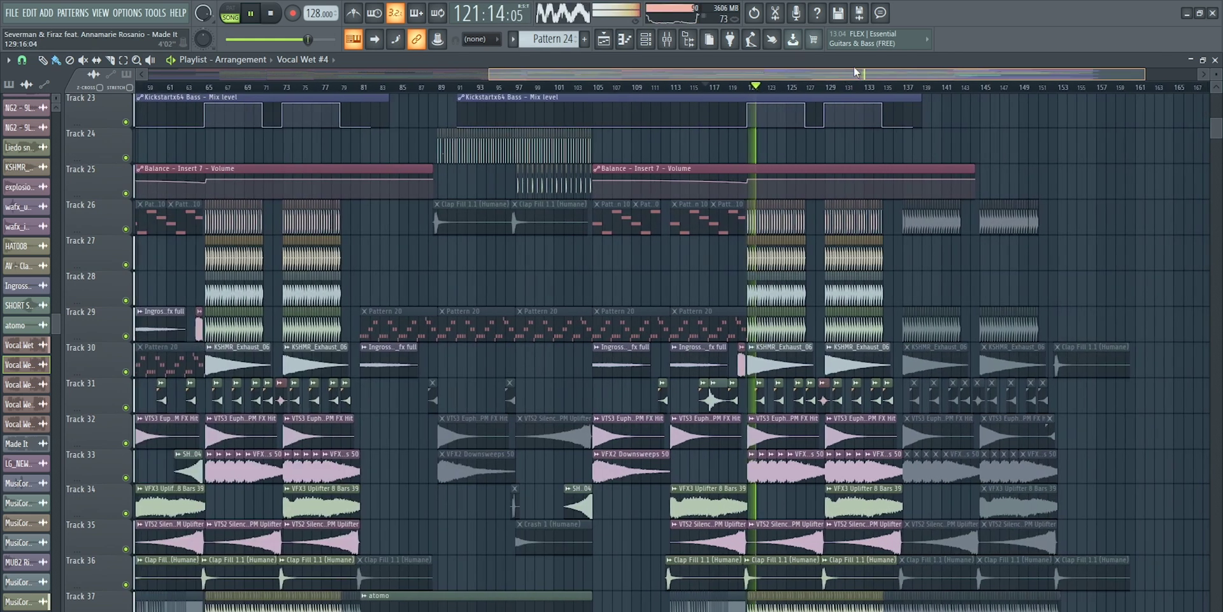
pyautogui.moveTo(854, 67); pyautogui.dragTo(901, 70)
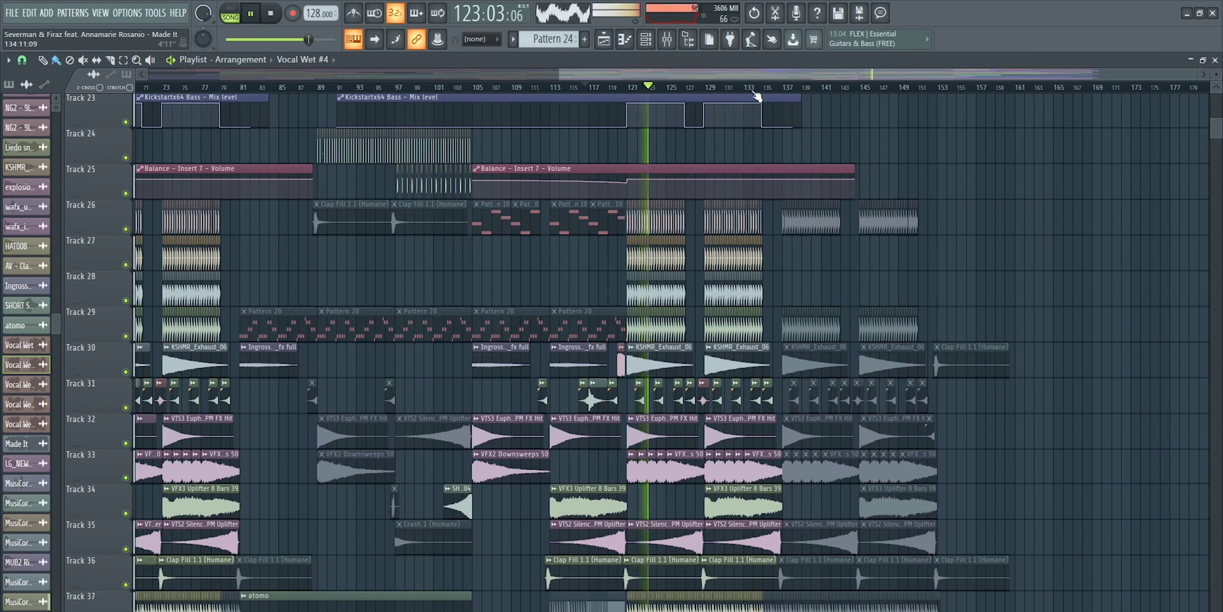
pyautogui.scroll(6, 696, 96)
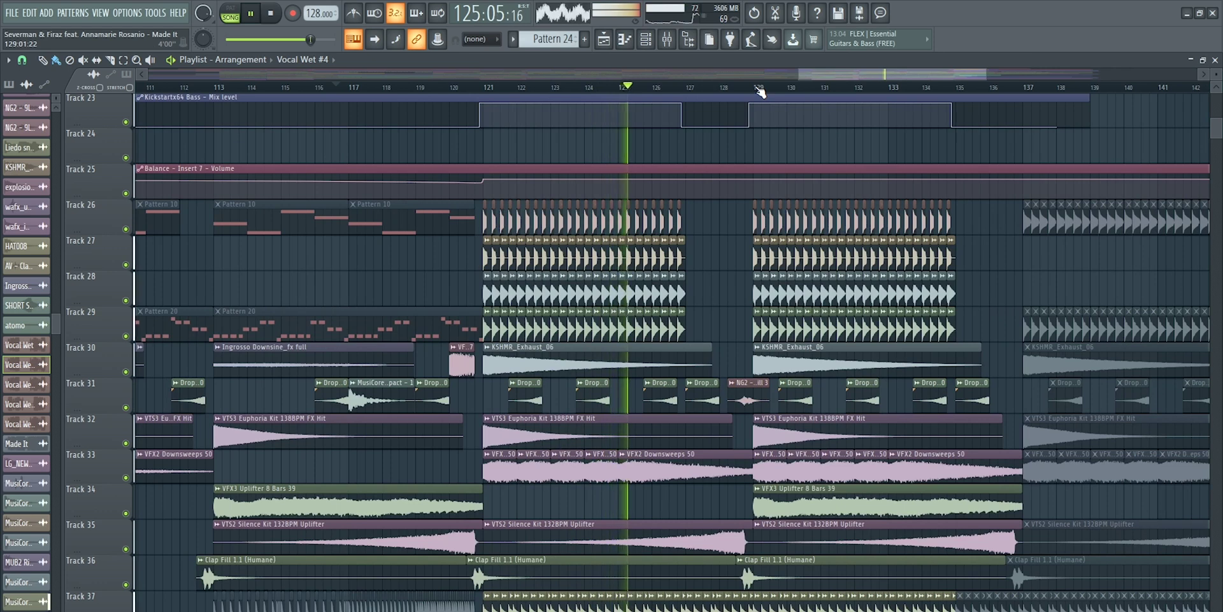
pyautogui.scroll(4, 760, 93)
pyautogui.scroll(-2, 760, 93)
pyautogui.scroll(2, 826, 242)
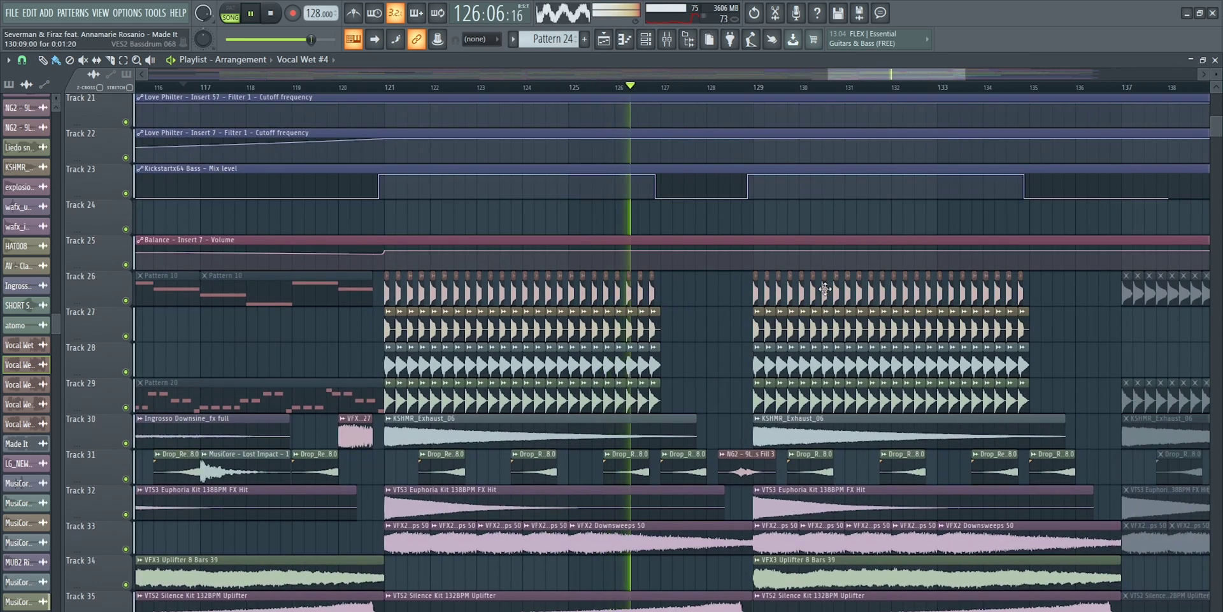
pyautogui.scroll(-4, 825, 289)
pyautogui.scroll(-5, 826, 289)
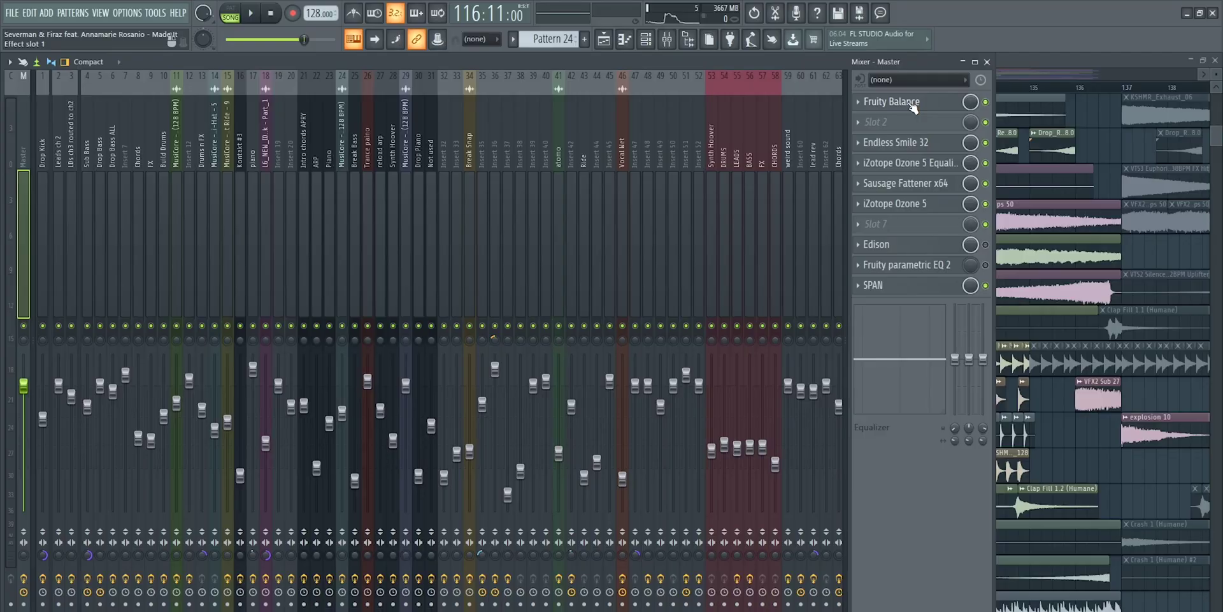
# View the Fruity Balance and iZotope Ozone 5 Equalizer effects on the Master track
pyautogui.click(912, 104)
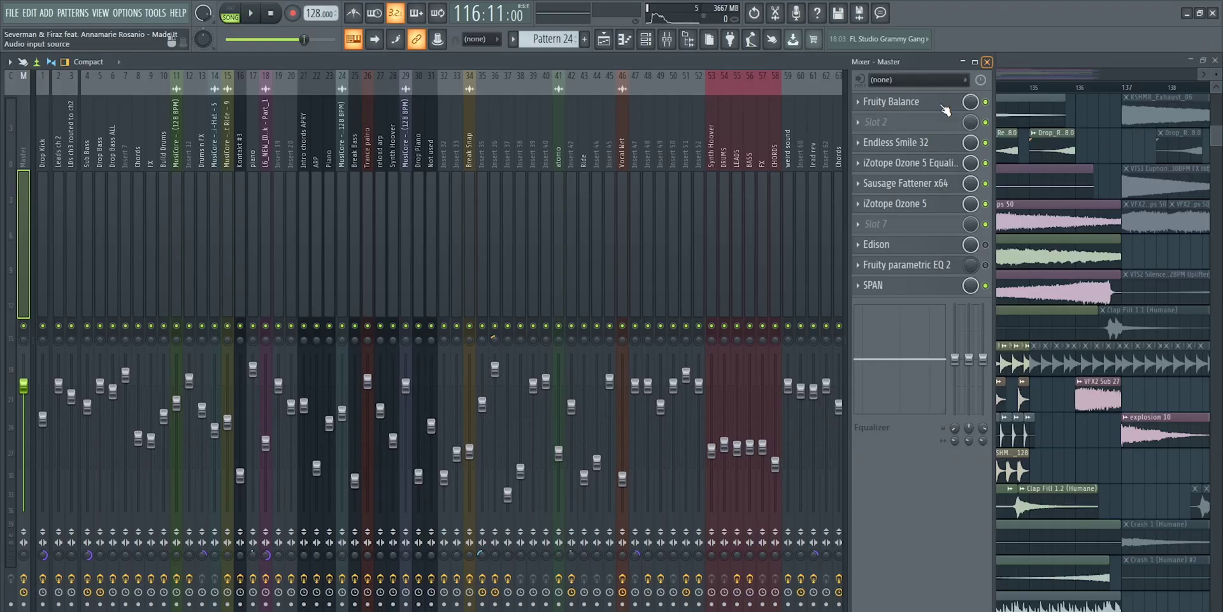
pyautogui.click(925, 168)
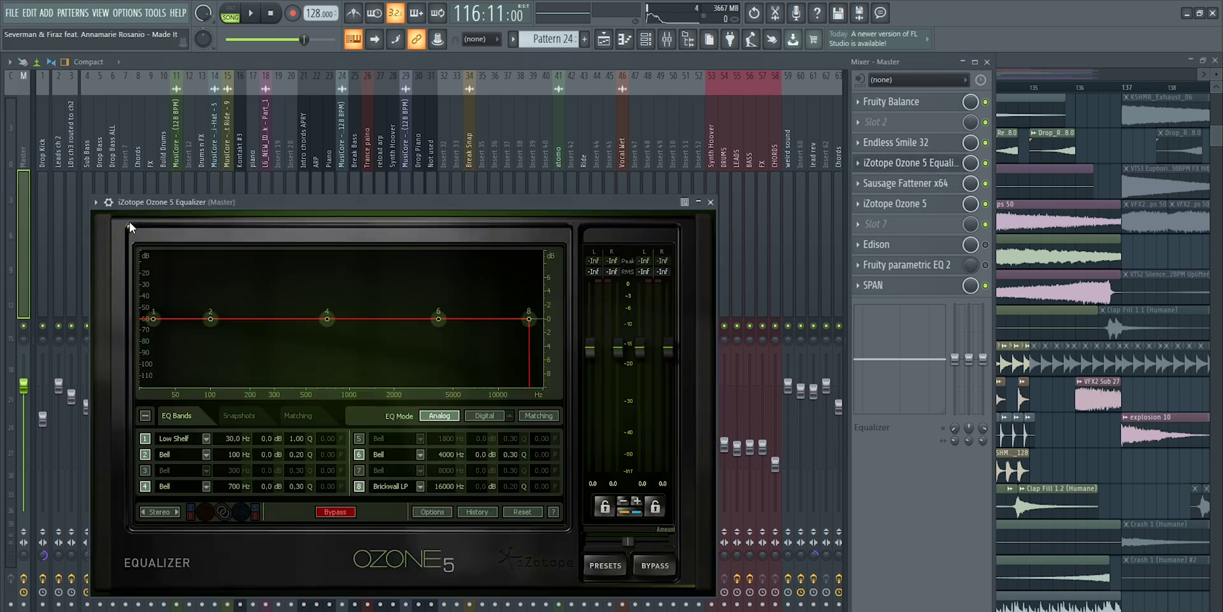
pyautogui.moveTo(221, 208); pyautogui.dragTo(311, 156)
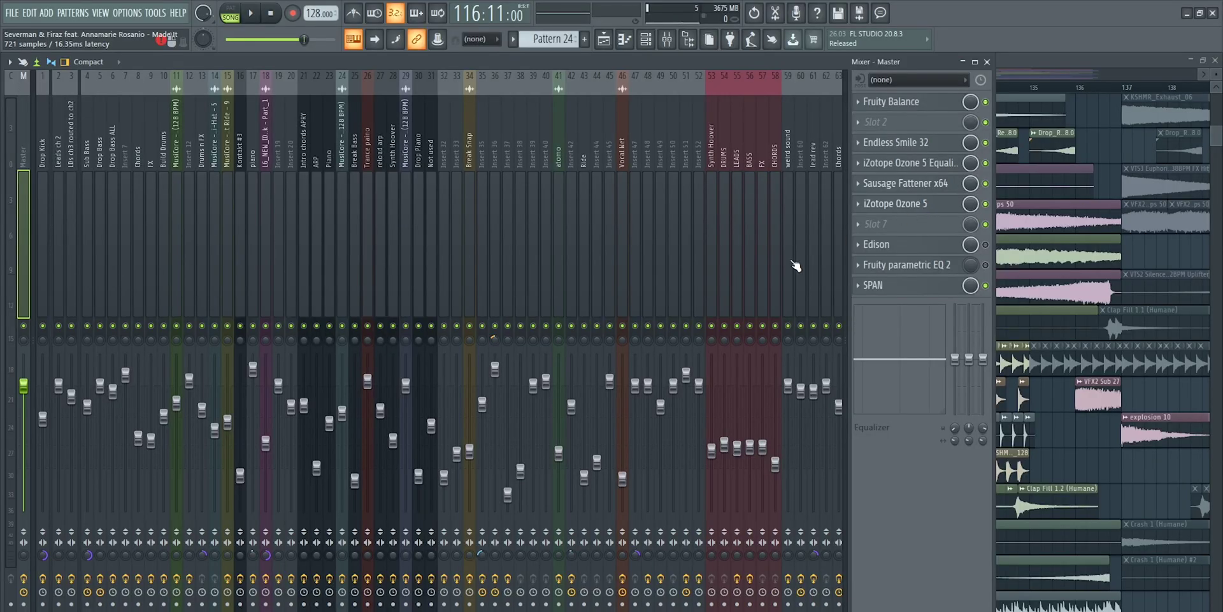
# Inspect the Maximizer in the Master track's iZotope Ozone 5 after dismissing its preset manager, and close the mixer
pyautogui.click(899, 204)
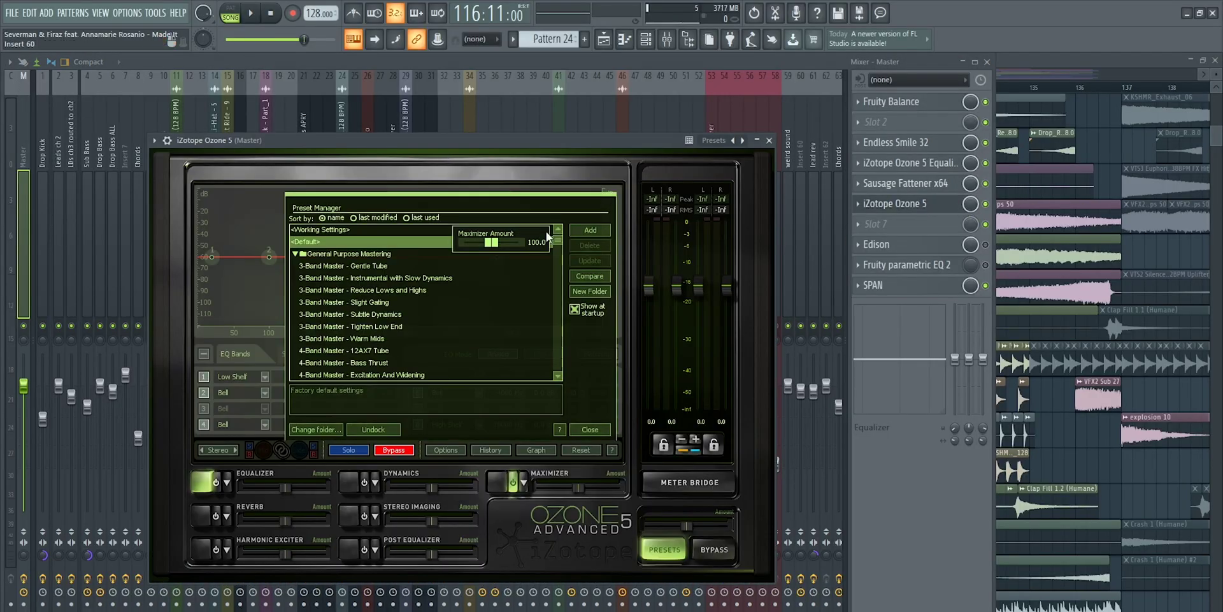
pyautogui.click(587, 430)
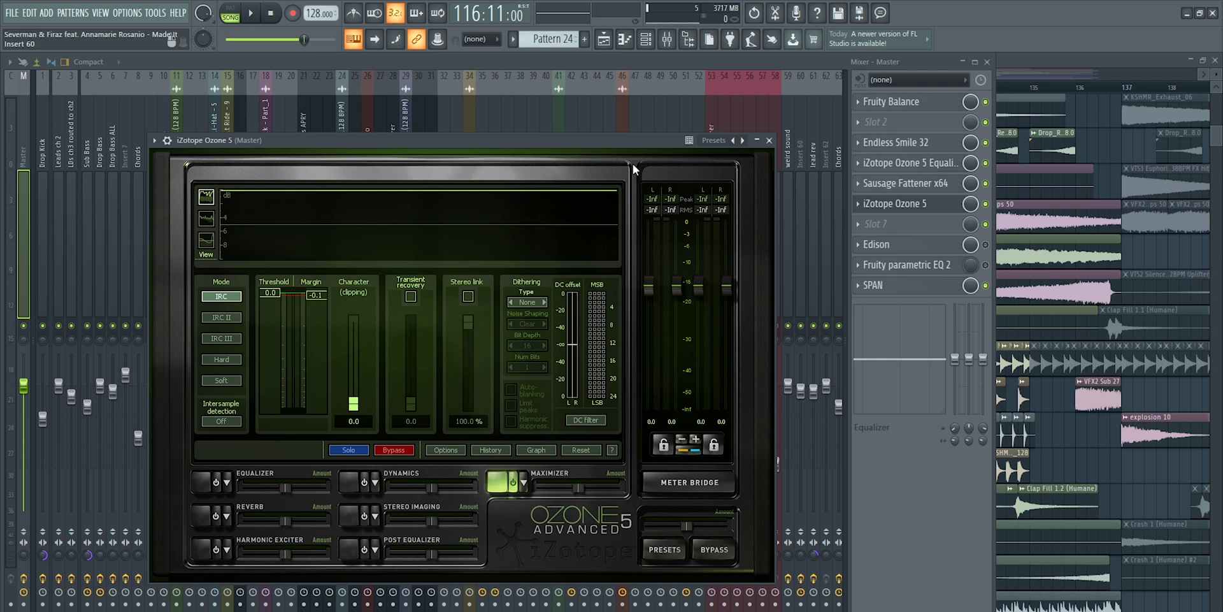
pyautogui.click(770, 140)
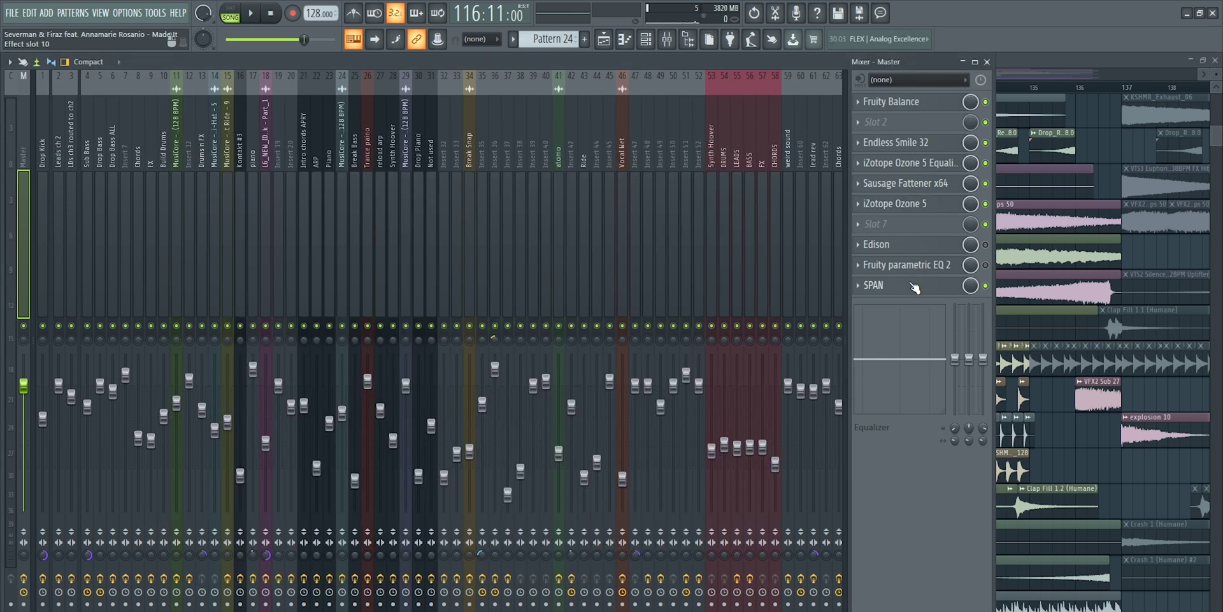
pyautogui.click(987, 61)
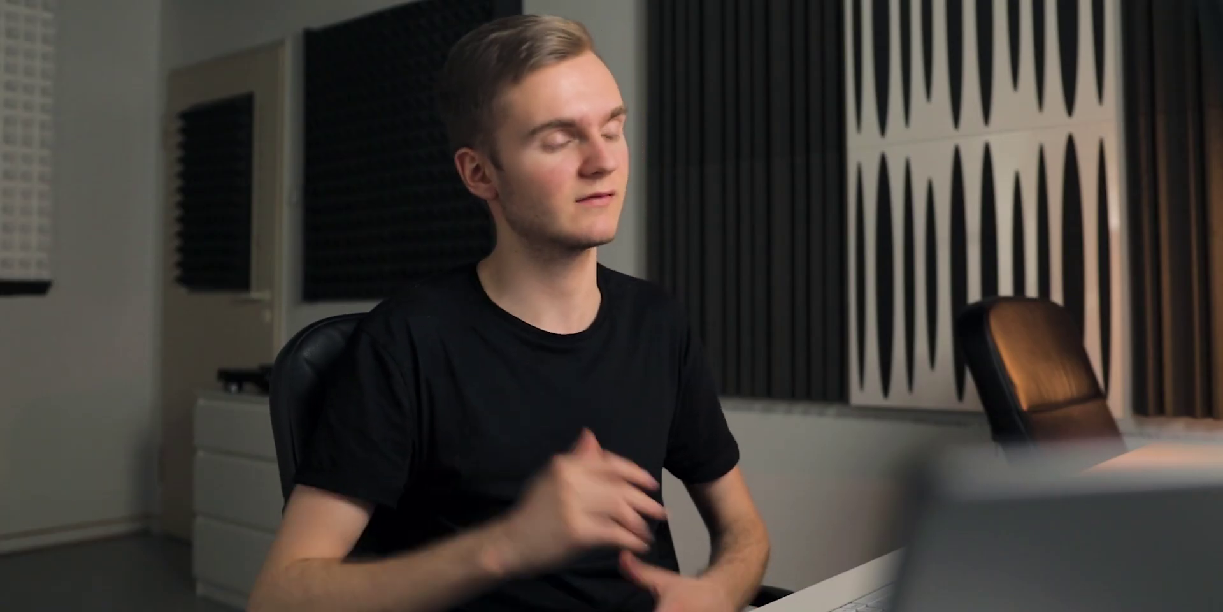